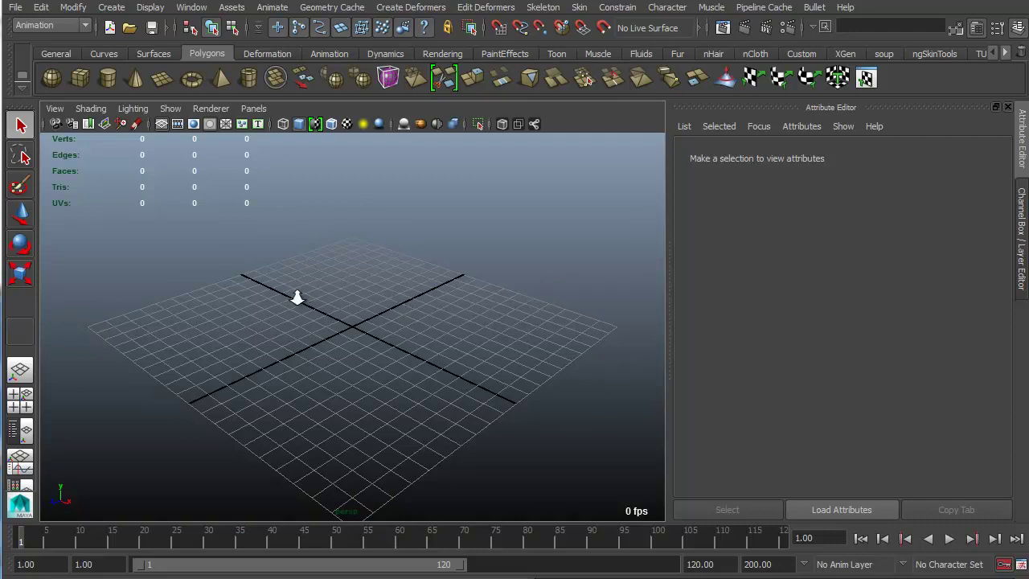
# - Draw a chain of four connected joints across the grid with the Joint Tool
pyautogui.keyDown('alt'); pyautogui.moveTo(294, 294); pyautogui.dragTo(322, 244); pyautogui.keyUp('alt')
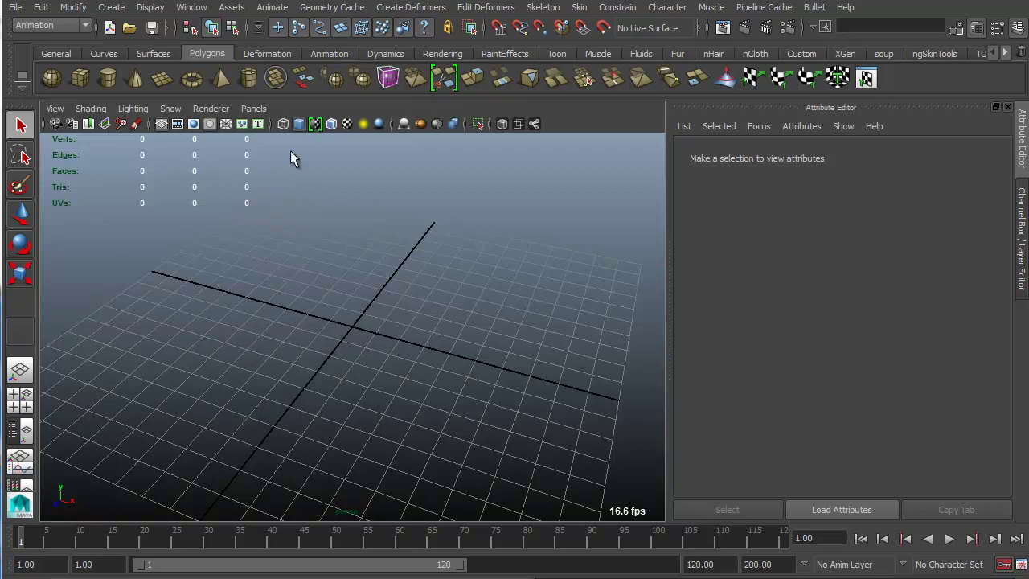
pyautogui.click(316, 55)
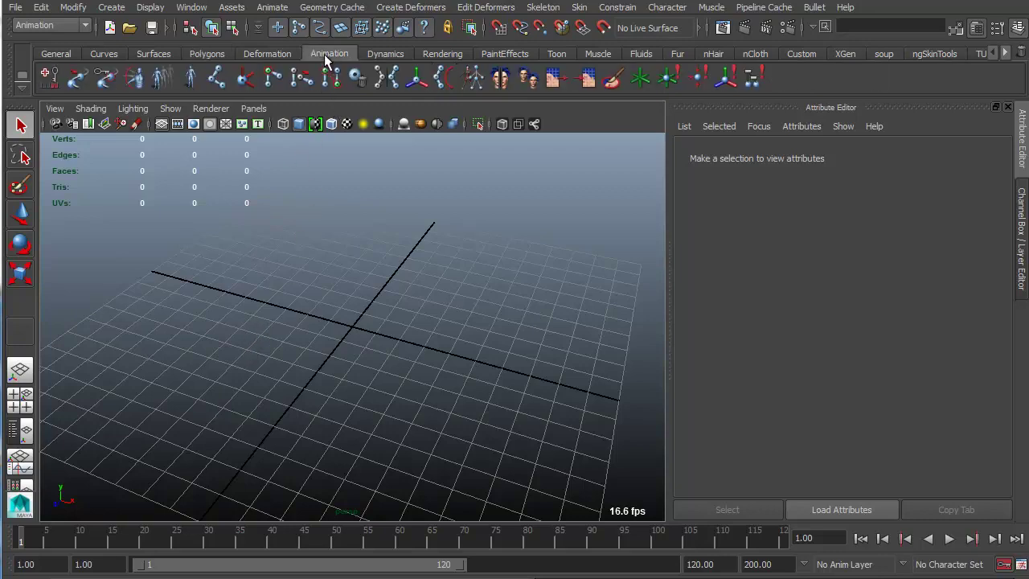
pyautogui.click(218, 78)
pyautogui.moveTo(341, 327)
pyautogui.keyDown('alt'); pyautogui.mouseDown()
pyautogui.moveTo(294, 335)
pyautogui.moveTo(453, 361)
pyautogui.moveTo(338, 326)
pyautogui.moveTo(332, 346)
pyautogui.mouseUp(); pyautogui.keyUp('alt')
pyautogui.click(325, 391)
pyautogui.click(251, 268)
pyautogui.click(455, 274)
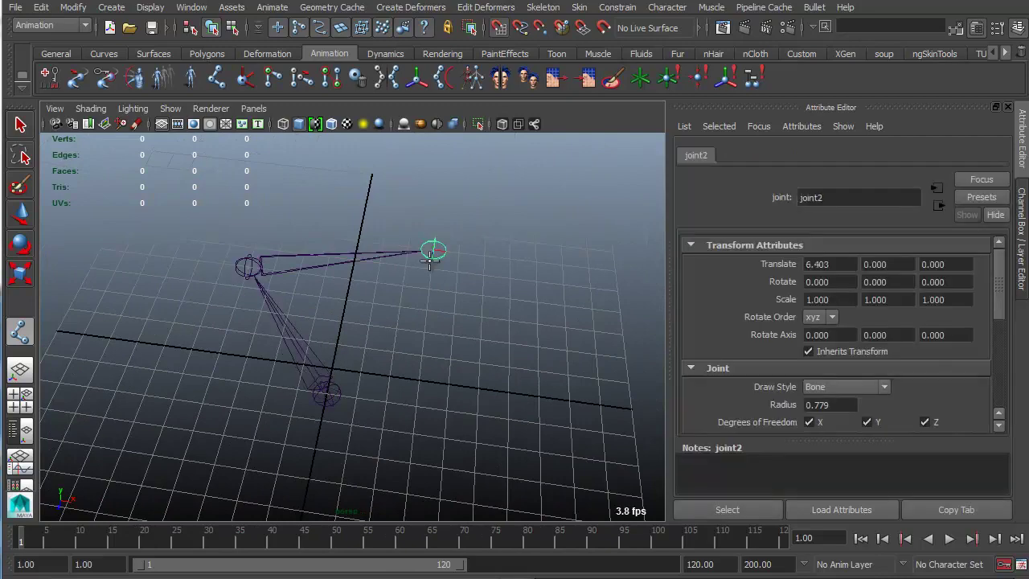
pyautogui.click(471, 469)
pyautogui.keyDown('alt'); pyautogui.moveTo(447, 390); pyautogui.dragTo(403, 352, button='right'); pyautogui.keyUp('alt')
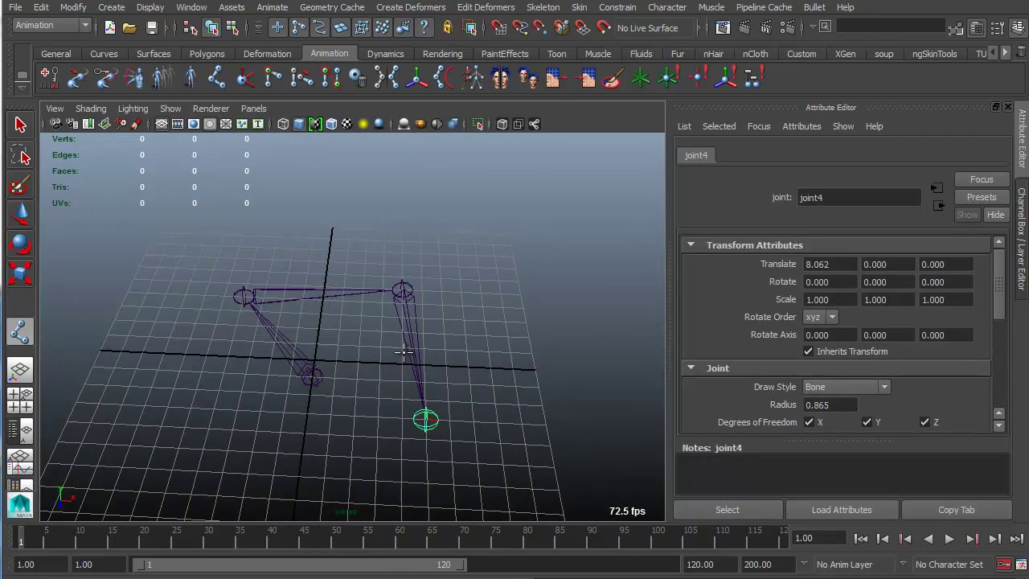
# - Raise the whole joint chain above the grid by moving the root joint to about 5.67 in Translate Y
pyautogui.press('w')
pyautogui.click(268, 324)
pyautogui.keyDown('alt'); pyautogui.moveTo(373, 355); pyautogui.dragTo(368, 333); pyautogui.keyUp('alt')
pyautogui.click(268, 358)
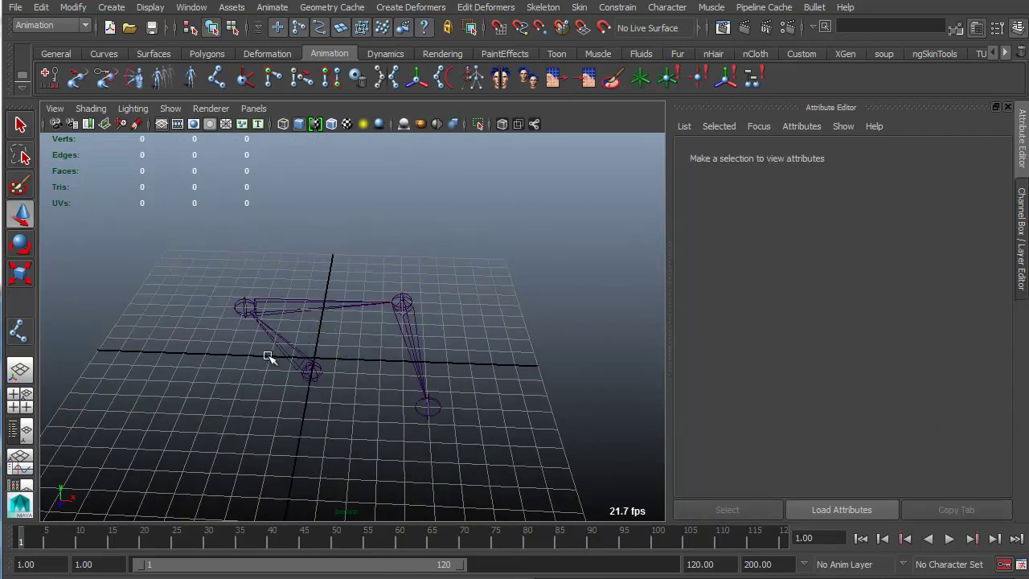
pyautogui.click(308, 370)
pyautogui.moveTo(313, 308); pyautogui.dragTo(321, 172)
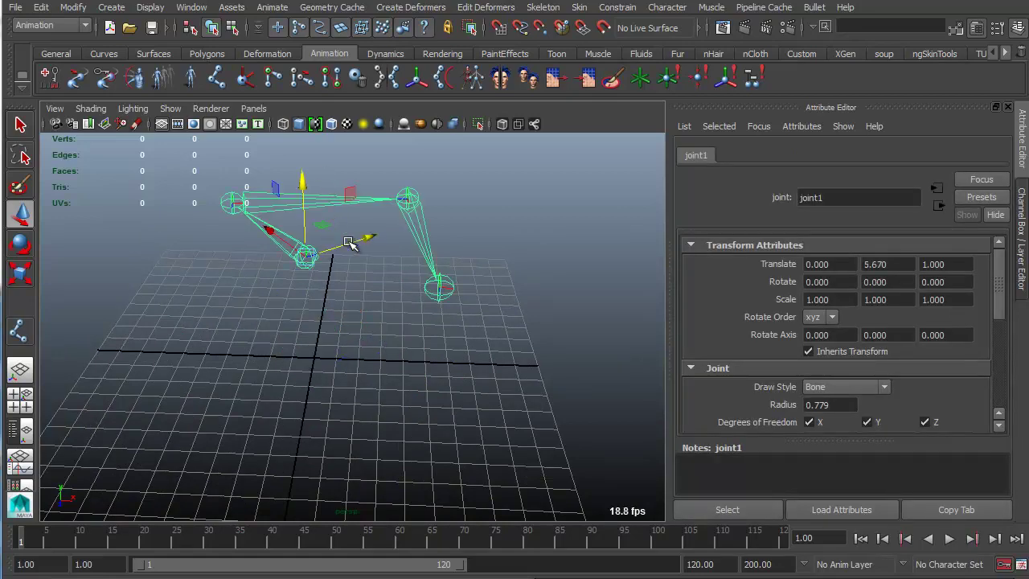
# - Move the third joint outward to lengthen the middle bone, to about 11.03 in Translate X
pyautogui.keyDown('alt'); pyautogui.moveTo(350, 243); pyautogui.dragTo(391, 292); pyautogui.keyUp('alt')
pyautogui.keyDown('alt'); pyautogui.moveTo(426, 331); pyautogui.dragTo(411, 306); pyautogui.keyUp('alt')
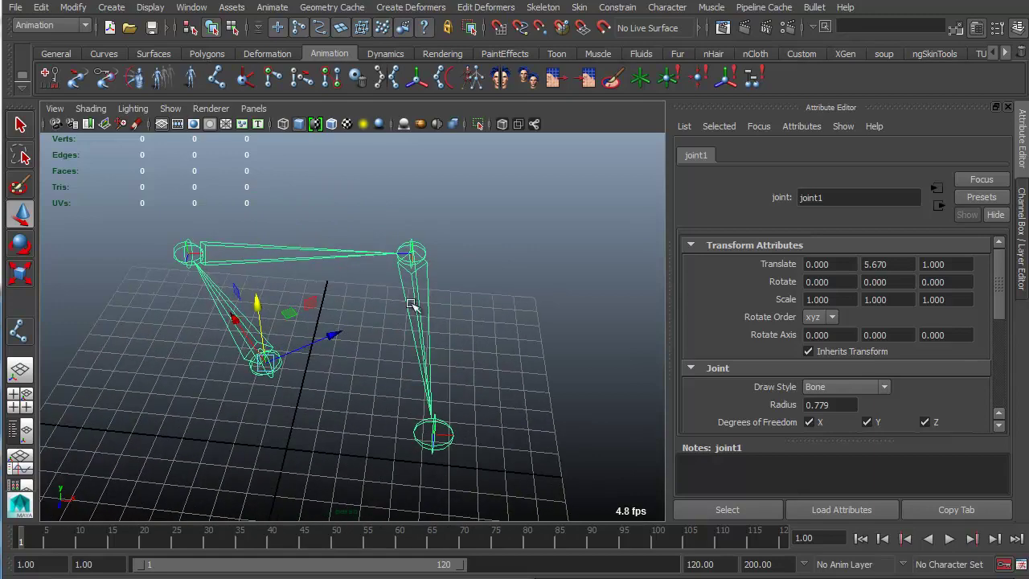
pyautogui.click(427, 274)
pyautogui.moveTo(411, 255); pyautogui.dragTo(494, 255)
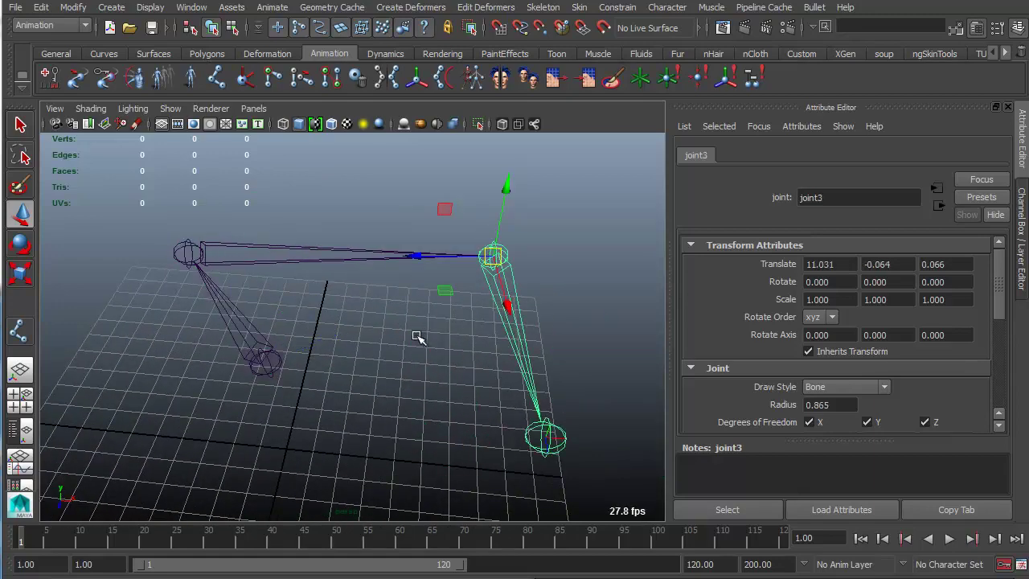
pyautogui.keyDown('alt'); pyautogui.moveTo(418, 336); pyautogui.dragTo(361, 287); pyautogui.keyUp('alt')
pyautogui.click(336, 337)
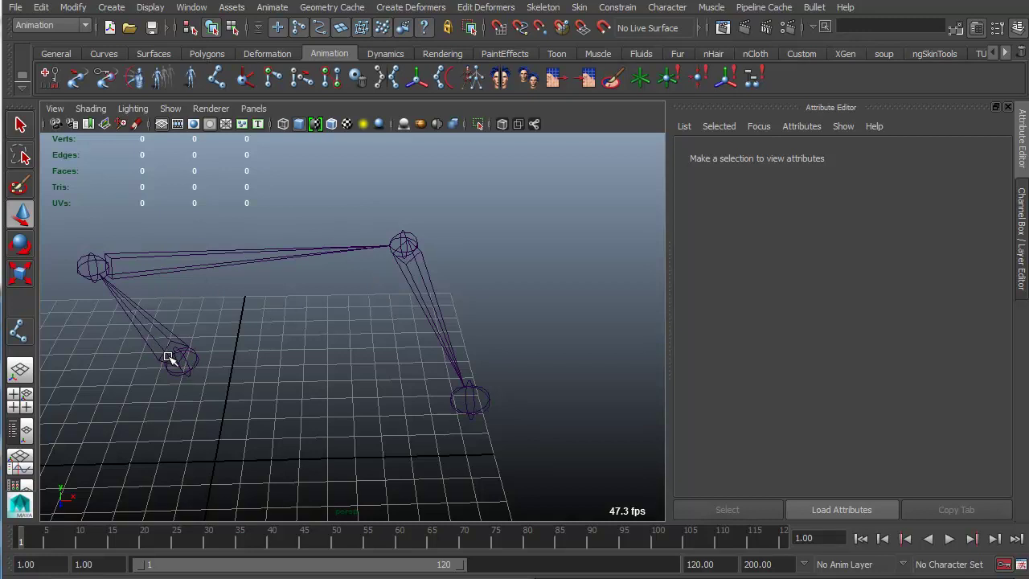
pyautogui.keyDown('alt'); pyautogui.moveTo(544, 314); pyautogui.dragTo(407, 306); pyautogui.keyUp('alt')
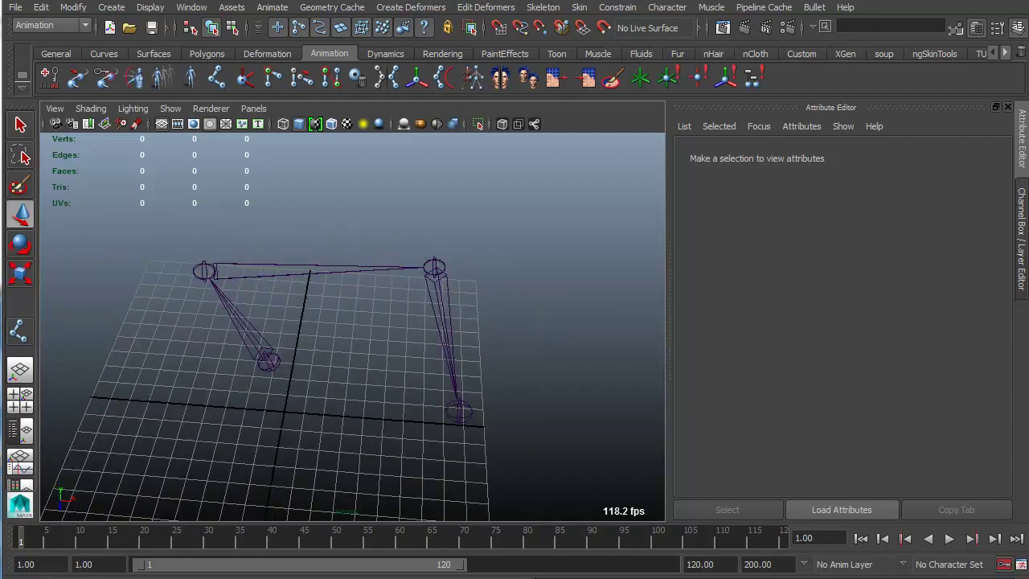
# - Show the Outliner beside the perspective view, fully expand the joint1 hierarchy and widen the Outliner to fit it
pyautogui.click(20, 431)
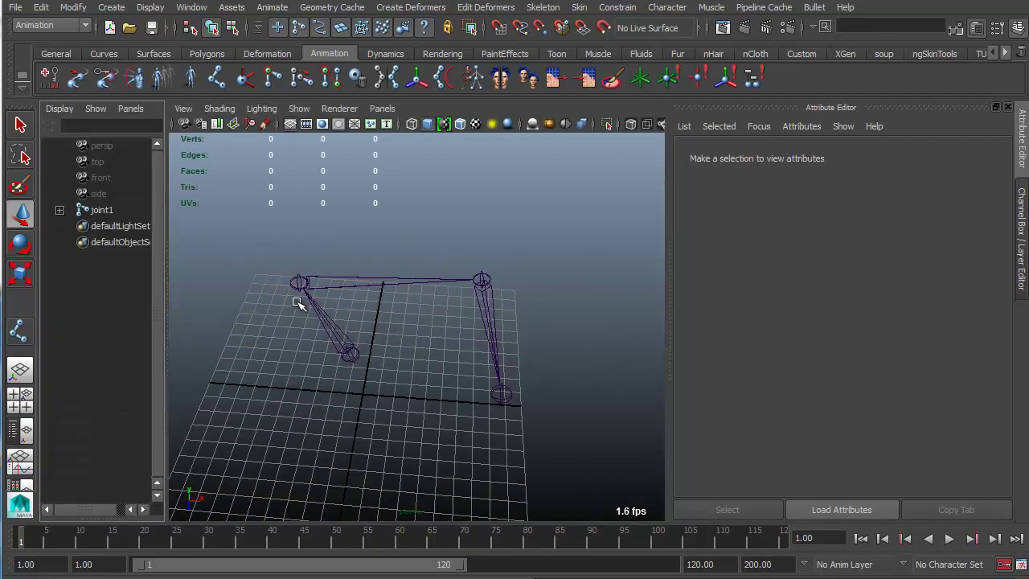
pyautogui.keyDown('shift'); pyautogui.click(60, 210); pyautogui.keyUp('shift')
pyautogui.moveTo(165, 236); pyautogui.dragTo(193, 230)
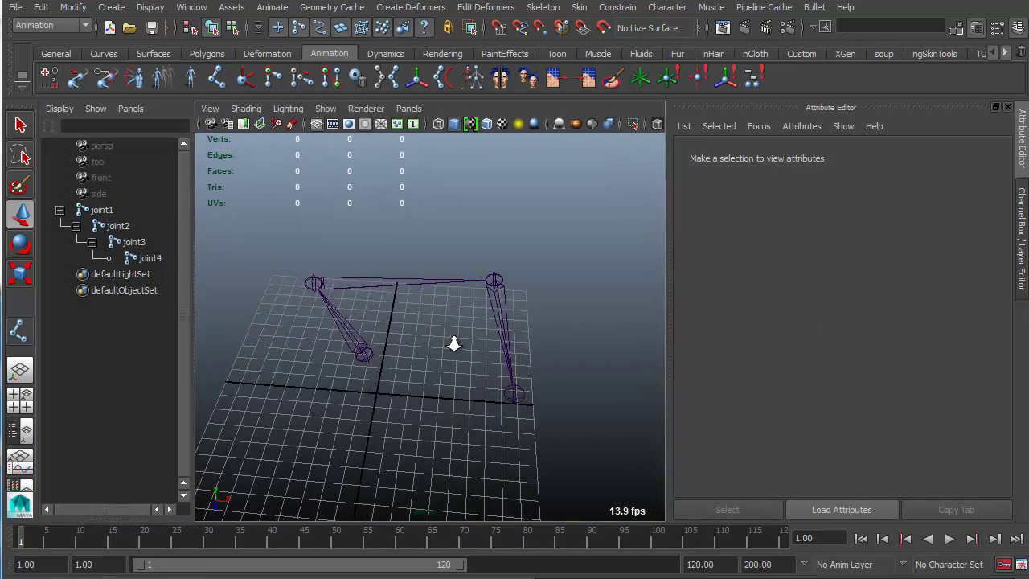
pyautogui.scroll(2, 458, 337)
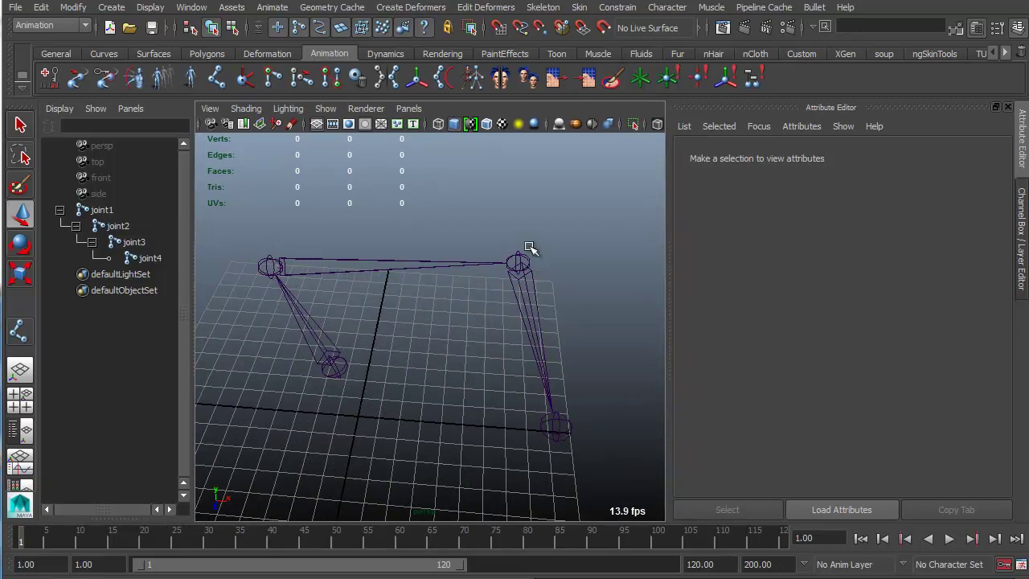
pyautogui.keyDown('alt'); pyautogui.moveTo(396, 338); pyautogui.dragTo(429, 336, button='middle'); pyautogui.keyUp('alt')
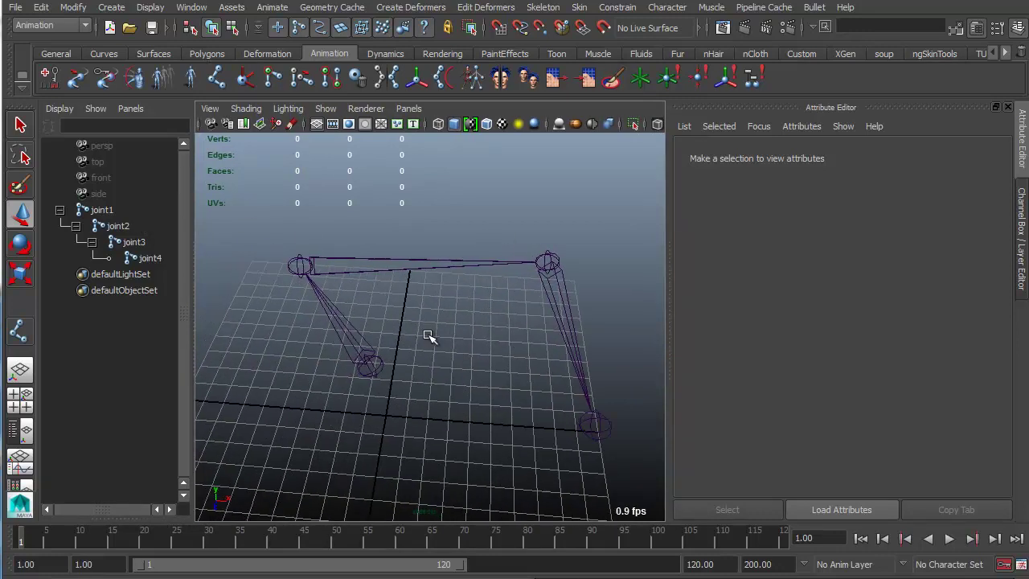
# - Parent joint3 and joint4 directly under the root joint, joint1
pyautogui.moveTo(483, 308); pyautogui.dragTo(671, 314)
pyautogui.press('q')
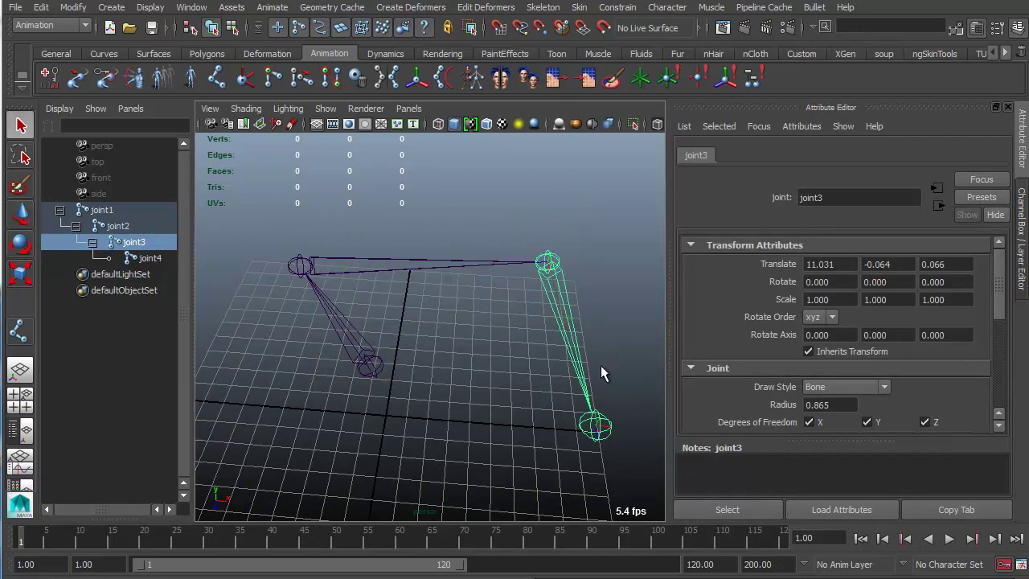
pyautogui.click(600, 429)
pyautogui.click(375, 361)
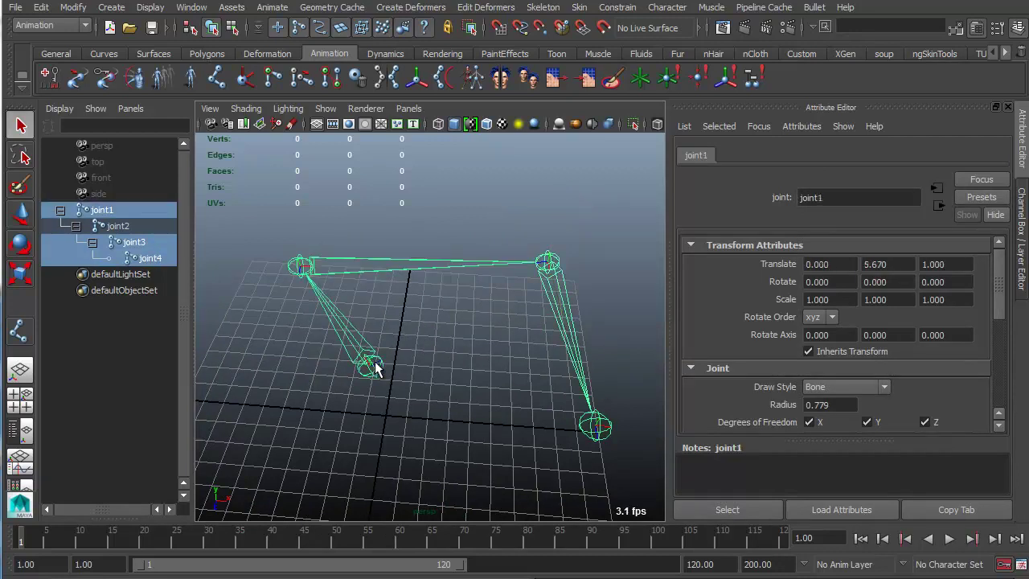
pyautogui.press('p')
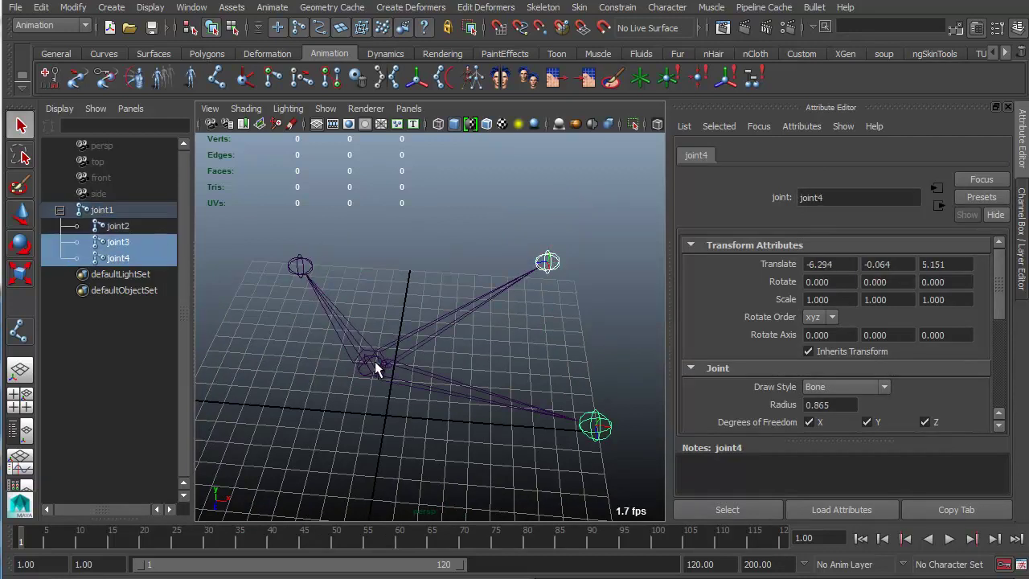
pyautogui.keyDown('alt'); pyautogui.moveTo(467, 287); pyautogui.dragTo(375, 267); pyautogui.keyUp('alt')
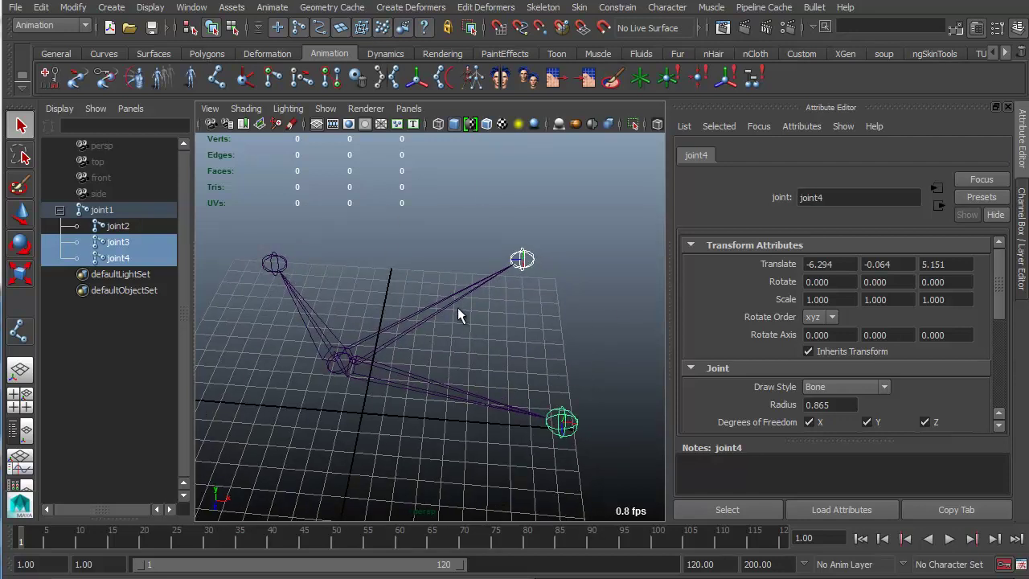
pyautogui.click(366, 108)
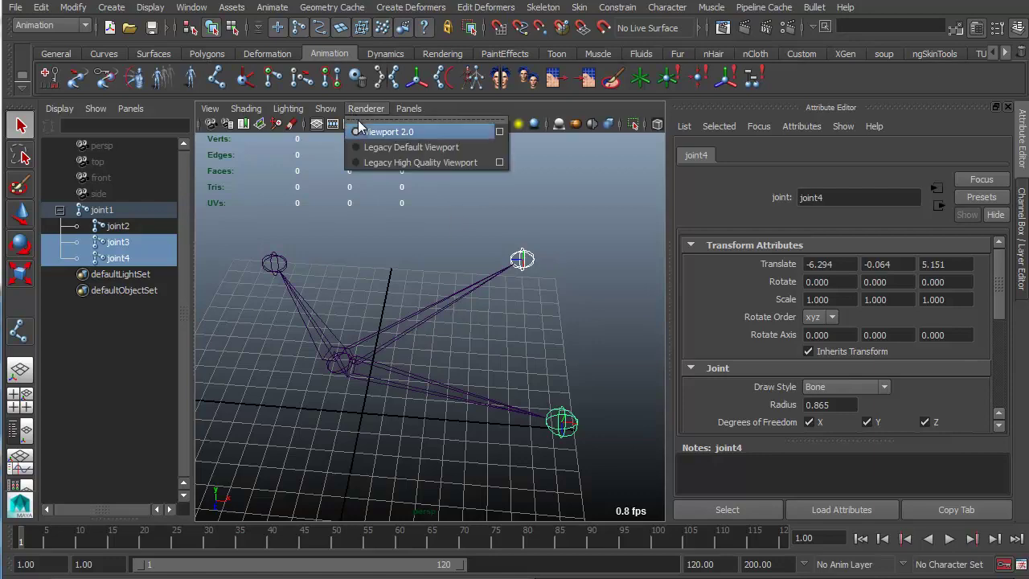
pyautogui.click(534, 233)
pyautogui.keyDown('alt'); pyautogui.moveTo(458, 257); pyautogui.dragTo(502, 364); pyautogui.keyUp('alt')
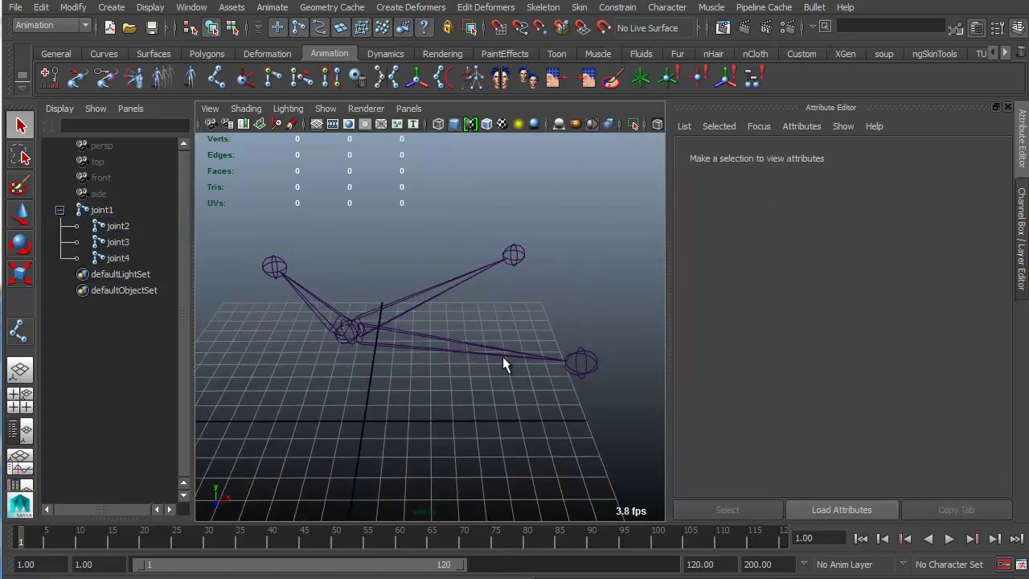
pyautogui.keyDown('alt'); pyautogui.moveTo(499, 315); pyautogui.dragTo(429, 312); pyautogui.keyUp('alt')
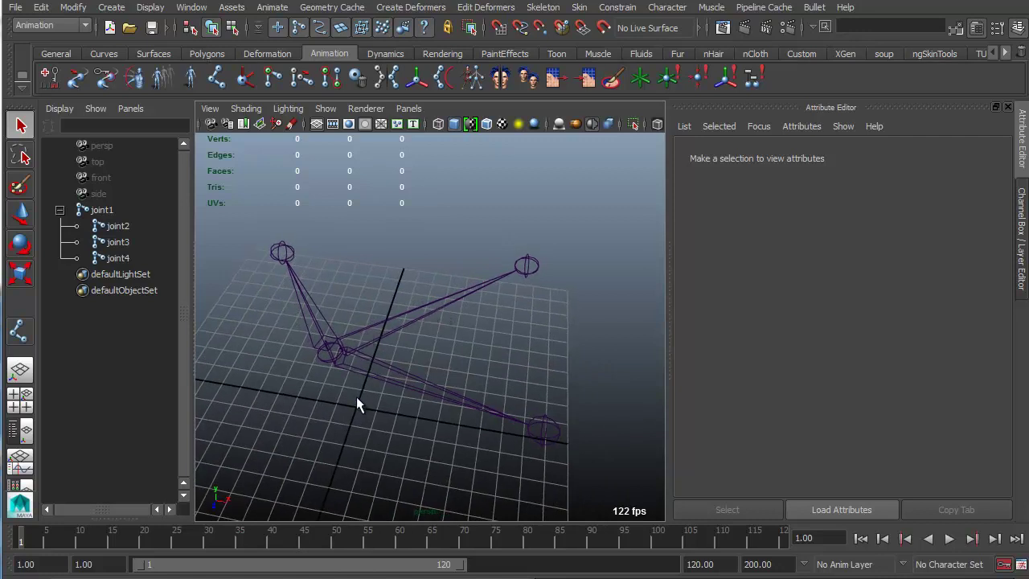
# - Delete the entire joint hierarchy under joint1
pyautogui.click(362, 352)
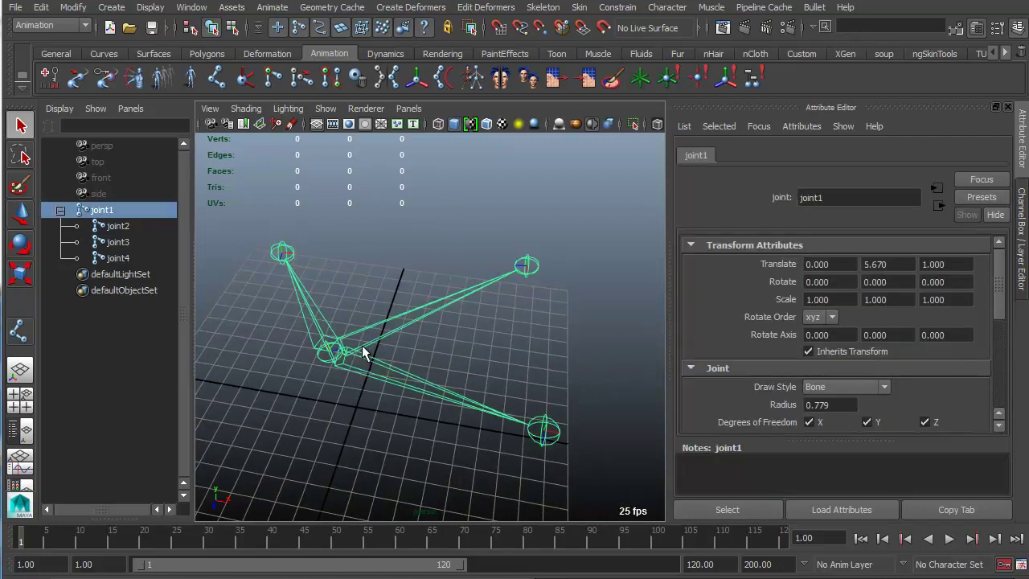
pyautogui.press('Delete')
# - Create a polygon cube at the origin and frame it closely, seen from above
pyautogui.click(207, 54)
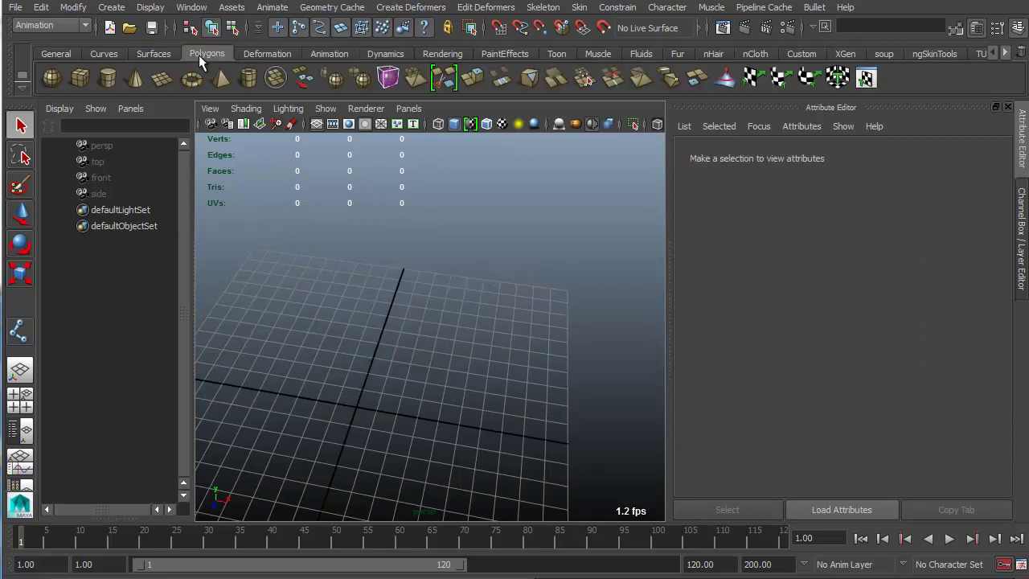
pyautogui.click(79, 78)
pyautogui.press('f')
pyautogui.keyDown('alt'); pyautogui.moveTo(556, 315); pyautogui.dragTo(423, 302, button='right'); pyautogui.keyUp('alt')
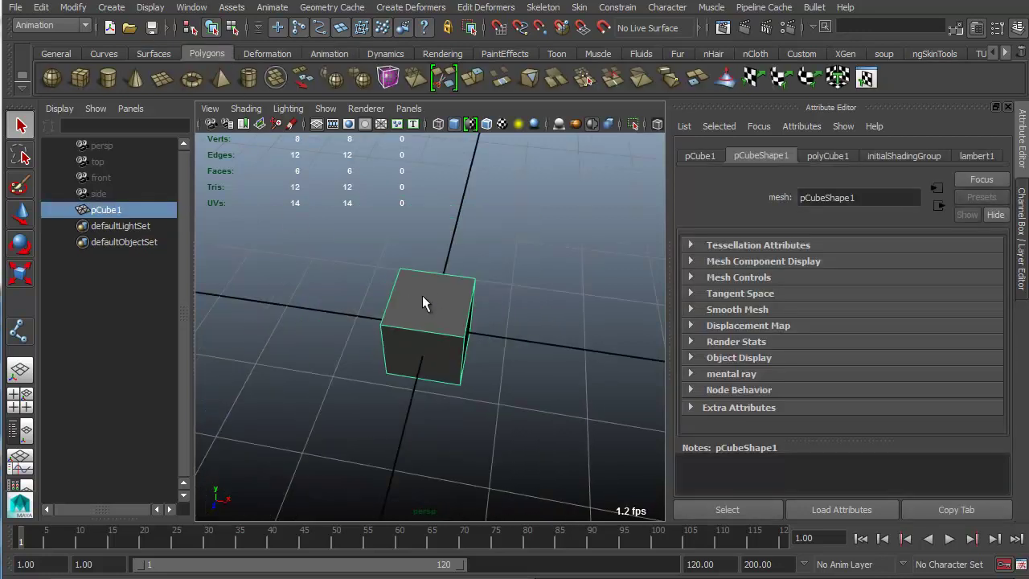
pyautogui.keyDown('alt'); pyautogui.moveTo(422, 302); pyautogui.dragTo(471, 324); pyautogui.keyUp('alt')
pyautogui.keyDown('alt'); pyautogui.moveTo(471, 324); pyautogui.dragTo(407, 329, button='right'); pyautogui.keyUp('alt')
pyautogui.keyDown('alt'); pyautogui.moveTo(407, 329); pyautogui.dragTo(386, 331); pyautogui.keyUp('alt')
pyautogui.keyDown('alt'); pyautogui.moveTo(386, 331); pyautogui.dragTo(426, 305, button='right'); pyautogui.keyUp('alt')
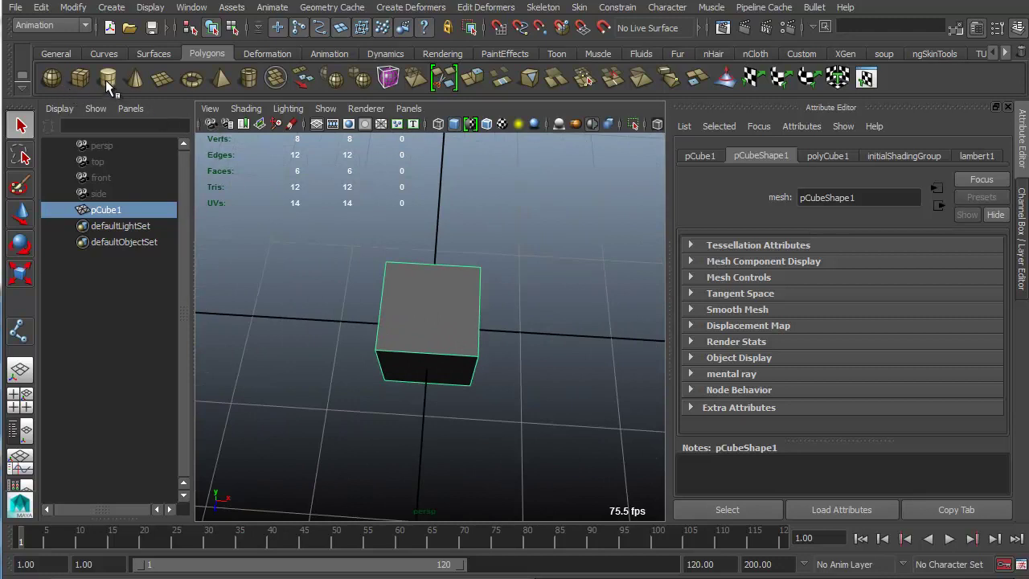
pyautogui.keyDown('alt'); pyautogui.moveTo(420, 288); pyautogui.dragTo(392, 306); pyautogui.keyUp('alt')
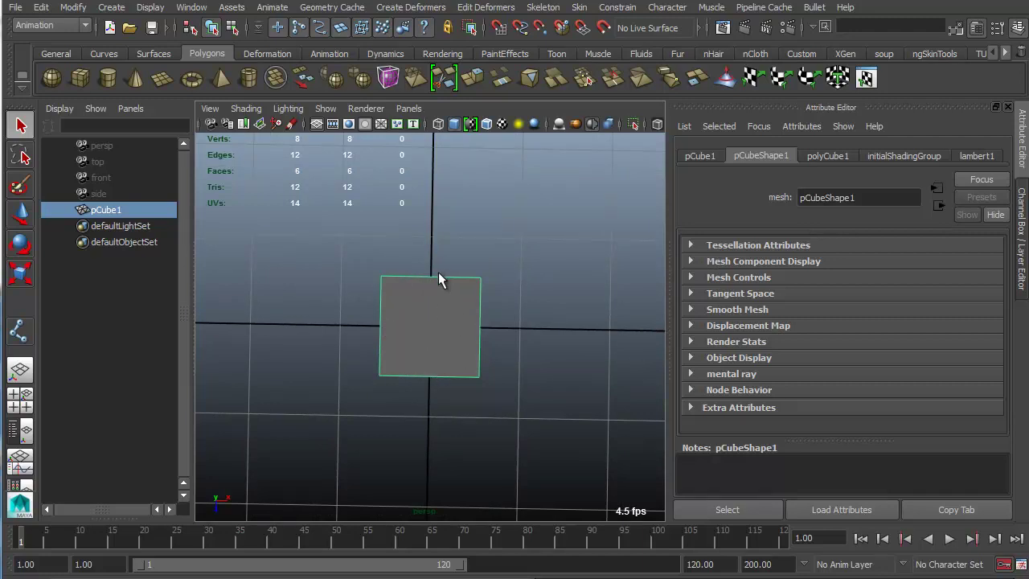
# - Move the cube to about 0.51 in X and -0.47 in Z, and switch to the top view
pyautogui.press('w')
pyautogui.moveTo(427, 321); pyautogui.dragTo(405, 282)
pyautogui.press('space')
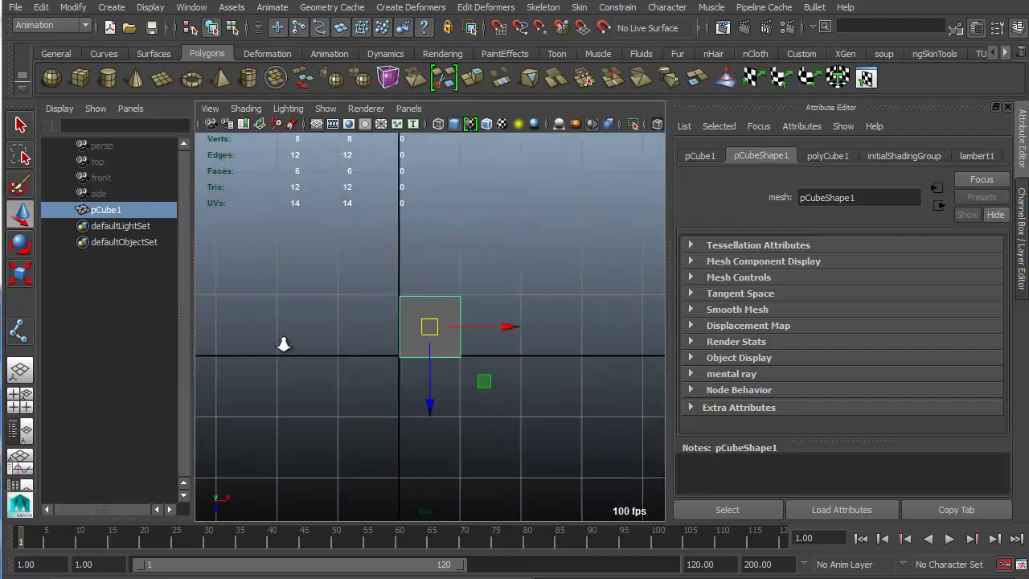
# - Set the cube's Translate X, Y and Z values to 0 in the Channel Box
pyautogui.hotkey('ctrl', 'a')
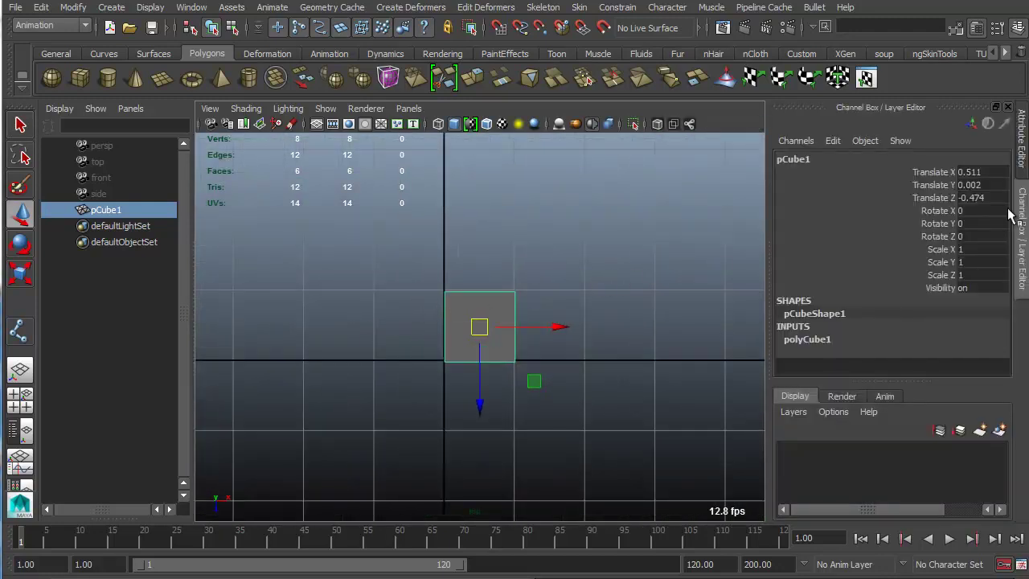
pyautogui.click(985, 172)
pyautogui.keyDown('ctrl'); pyautogui.click(988, 197); pyautogui.keyUp('ctrl')
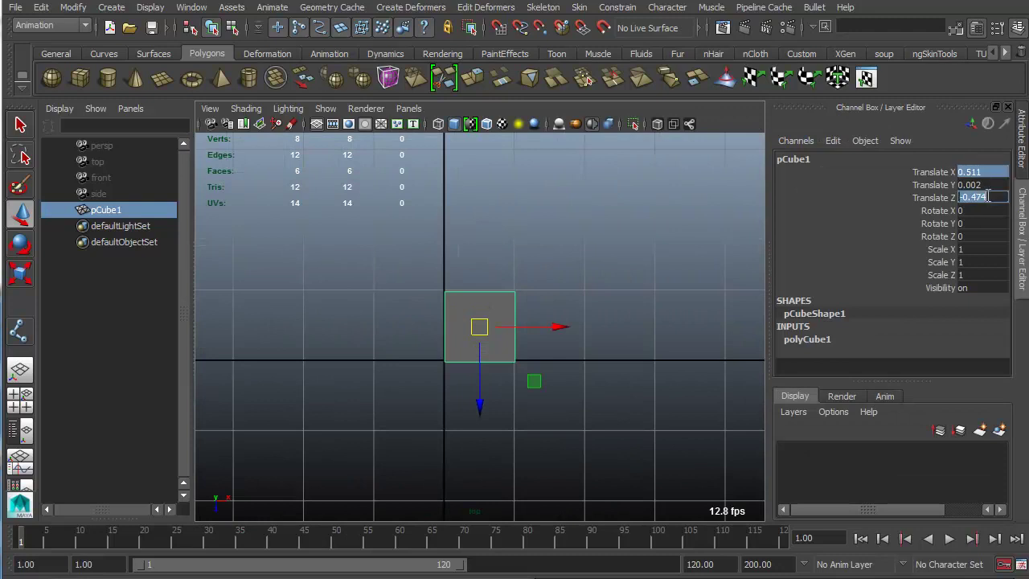
pyautogui.write('0')
pyautogui.press('Return')
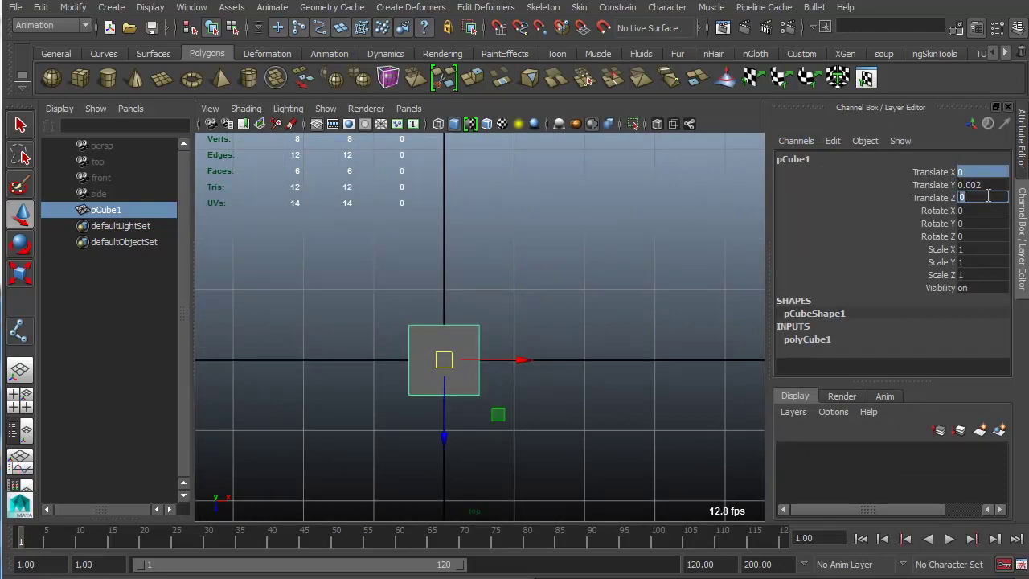
pyautogui.click(978, 186)
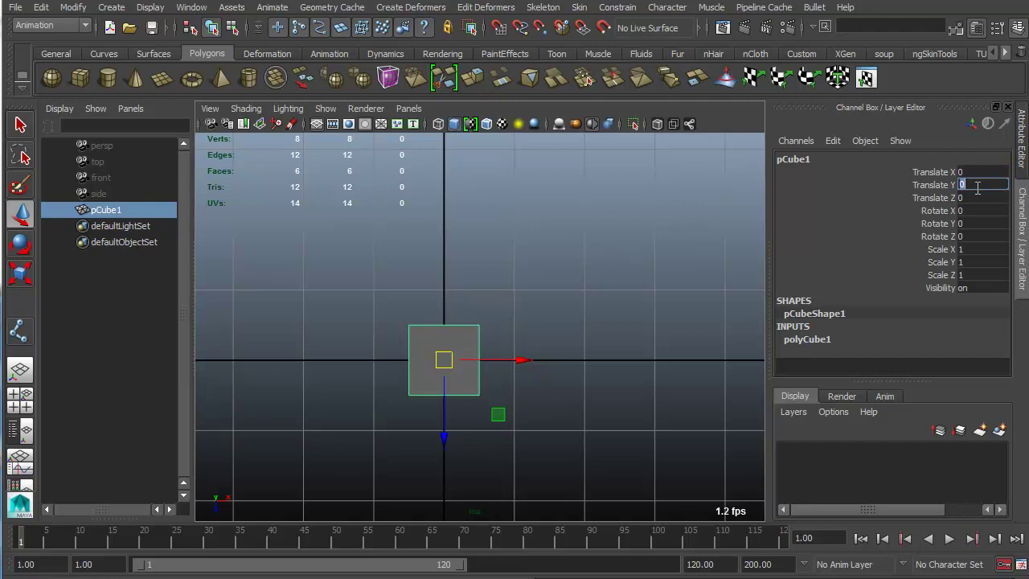
pyautogui.moveTo(497, 415); pyautogui.dragTo(534, 381)
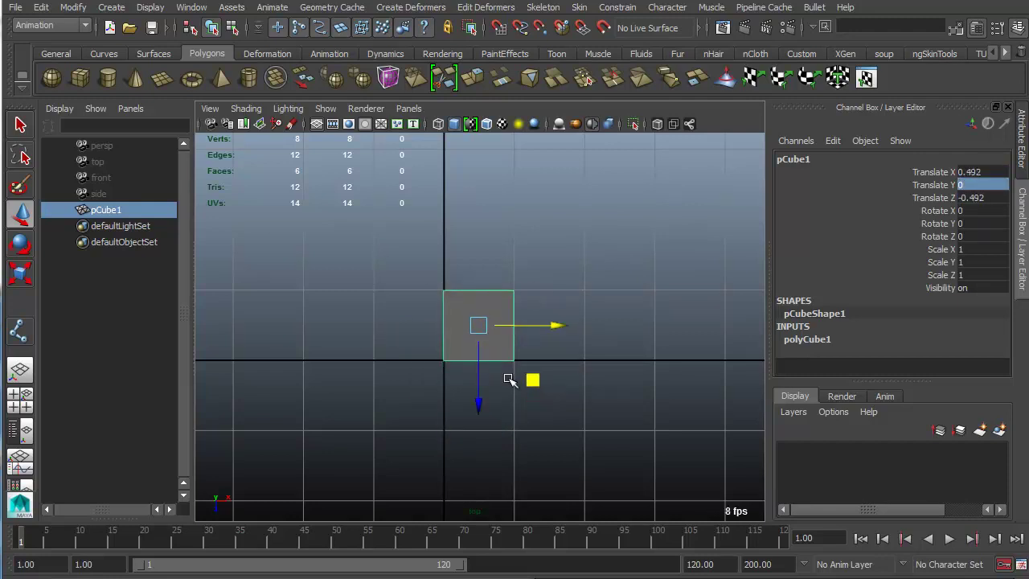
pyautogui.hotkey('ctrl', 'z')
pyautogui.click(394, 203)
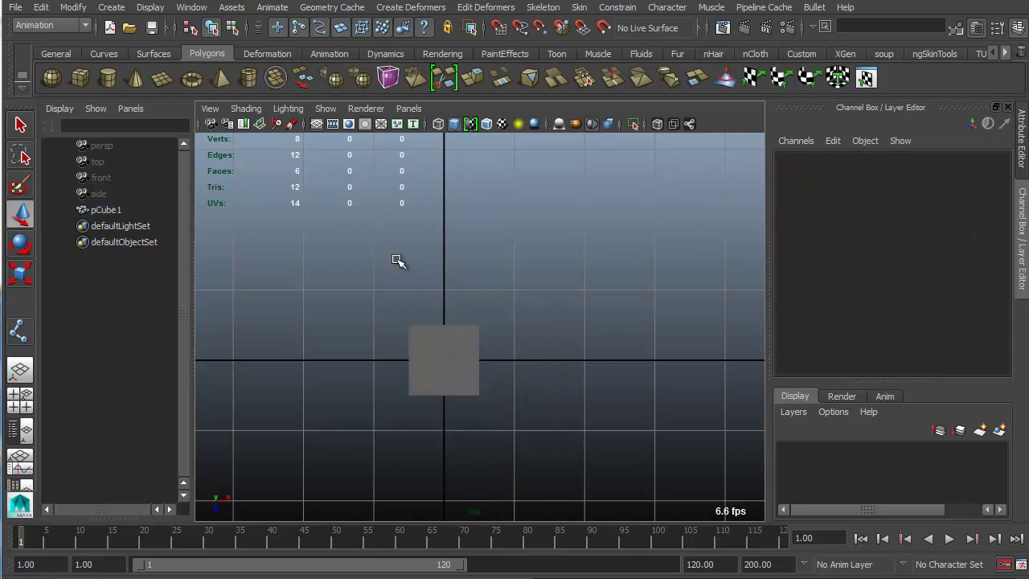
# - Display the cube in wireframe and frame it closely in the top view
pyautogui.press('4')
pyautogui.keyDown('alt'); pyautogui.moveTo(375, 291); pyautogui.dragTo(416, 301, button='right'); pyautogui.keyUp('alt')
pyautogui.keyDown('alt'); pyautogui.moveTo(402, 286); pyautogui.dragTo(374, 259, button='middle'); pyautogui.keyUp('alt')
pyautogui.keyDown('alt'); pyautogui.moveTo(374, 259); pyautogui.dragTo(506, 305, button='right'); pyautogui.keyUp('alt')
# - Start the Joint tool with grid snapping turned on and place the root joint at the cube's centre in the top view
pyautogui.click(329, 53)
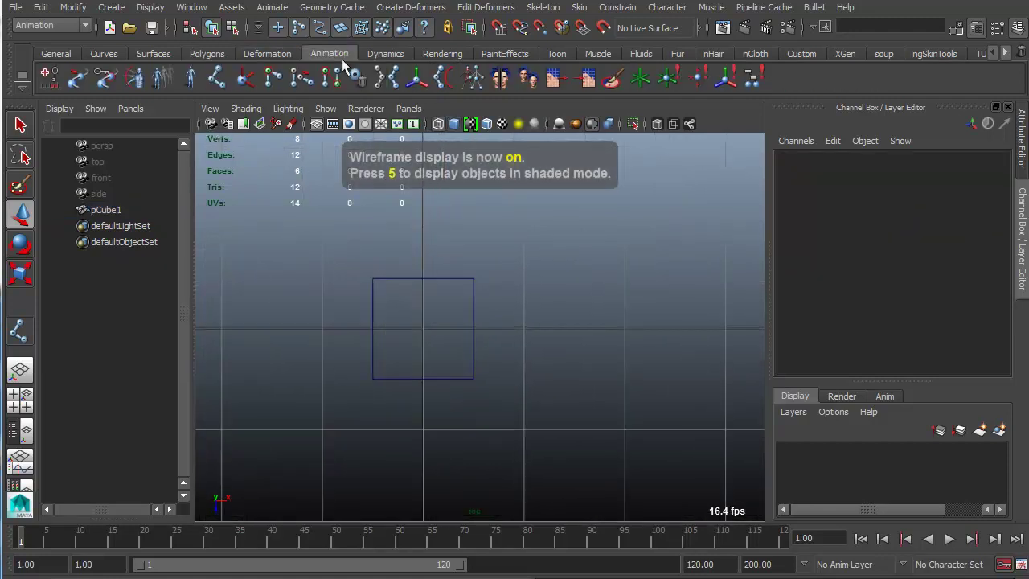
pyautogui.click(216, 78)
pyautogui.keyDown('alt'); pyautogui.moveTo(404, 351); pyautogui.dragTo(447, 310, button='right'); pyautogui.keyUp('alt')
pyautogui.keyDown('alt'); pyautogui.moveTo(447, 310); pyautogui.dragTo(513, 321, button='middle'); pyautogui.keyUp('alt')
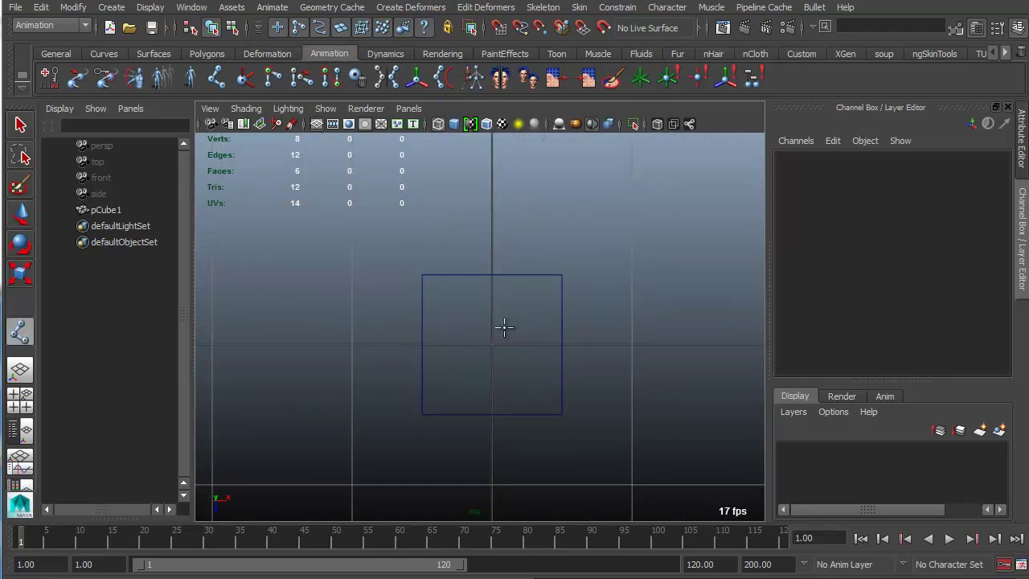
pyautogui.press('x')
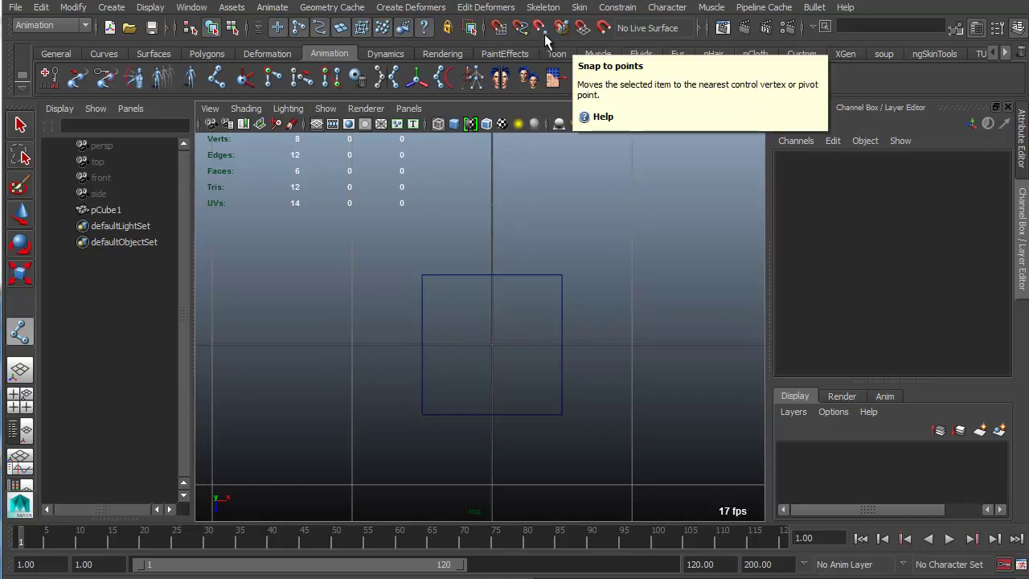
pyautogui.keyDown('alt'); pyautogui.moveTo(539, 274); pyautogui.dragTo(479, 272, button='middle'); pyautogui.keyUp('alt')
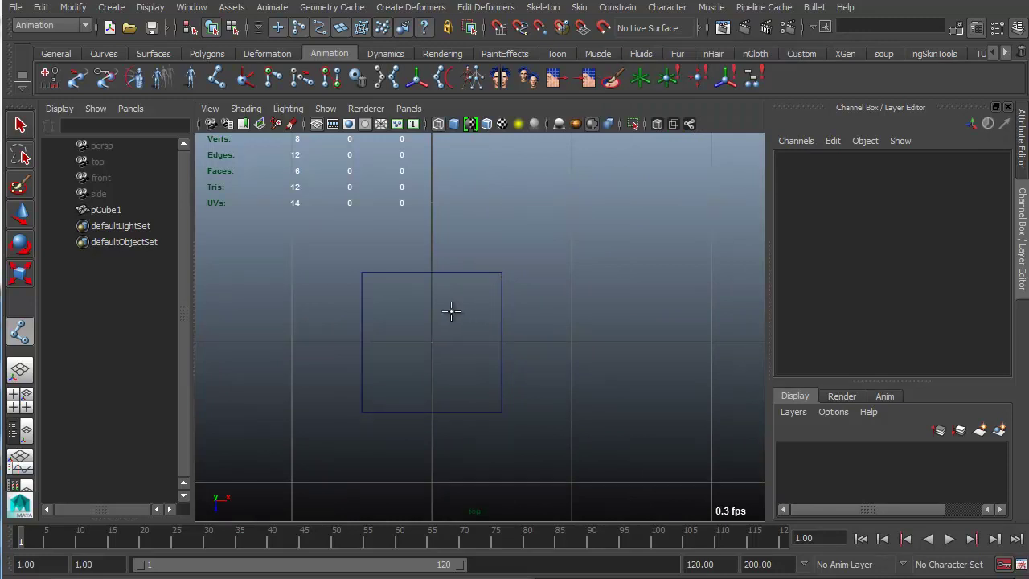
pyautogui.keyDown('alt'); pyautogui.moveTo(453, 311); pyautogui.dragTo(469, 308, button='right'); pyautogui.keyUp('alt')
pyautogui.keyDown('alt'); pyautogui.moveTo(469, 308); pyautogui.dragTo(501, 303, button='middle'); pyautogui.keyUp('alt')
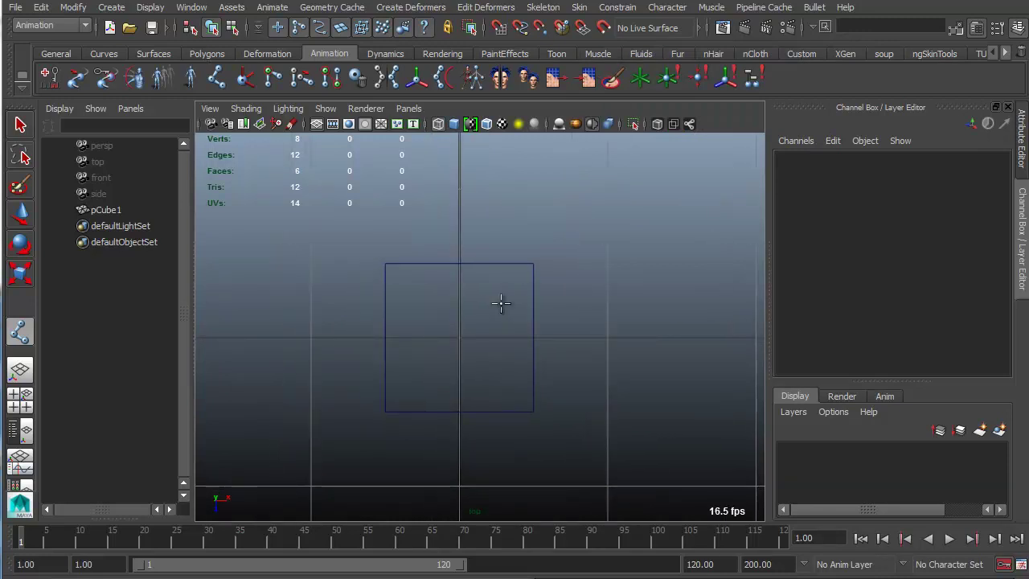
pyautogui.press('x')
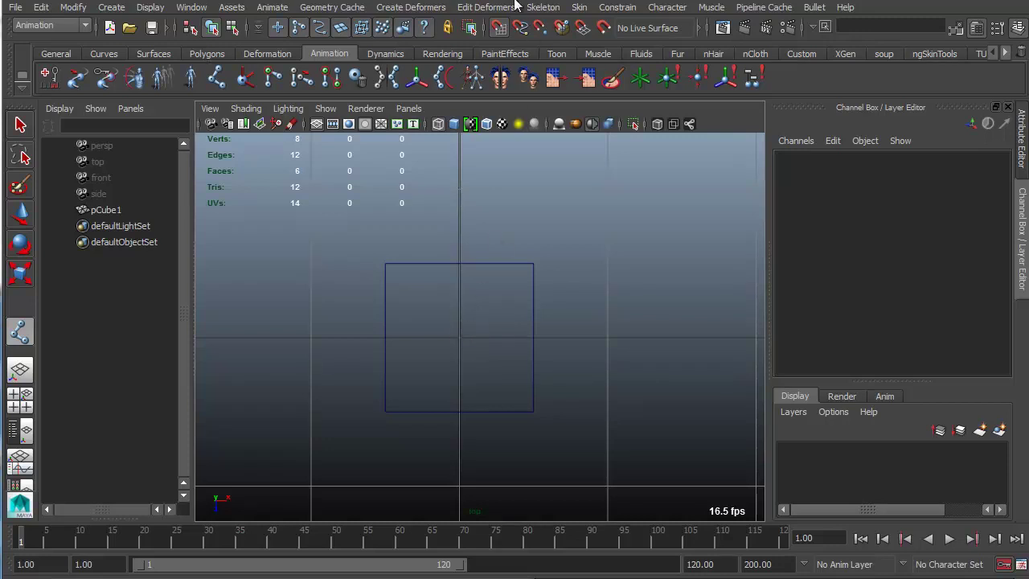
pyautogui.click(501, 30)
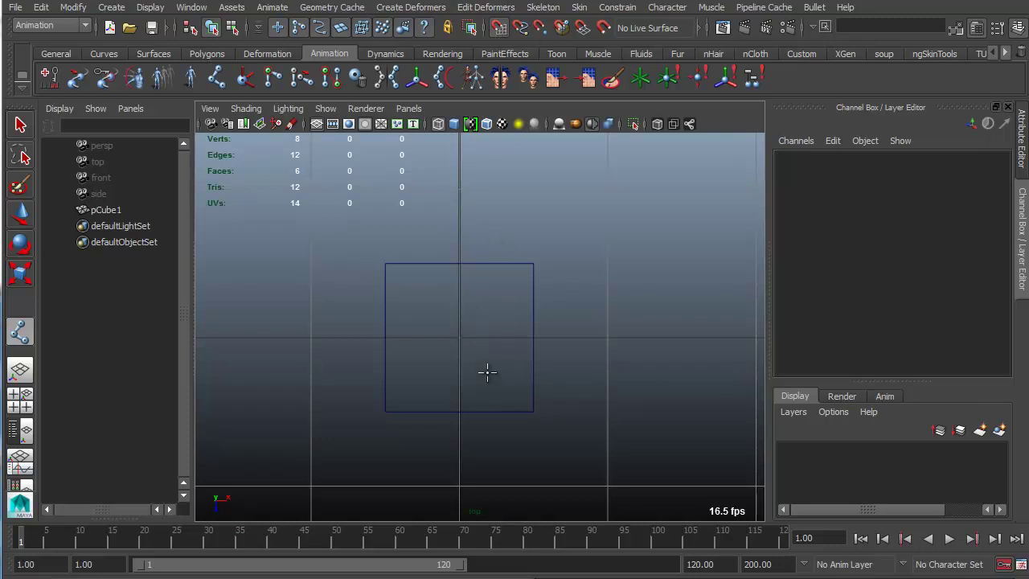
pyautogui.click(458, 338)
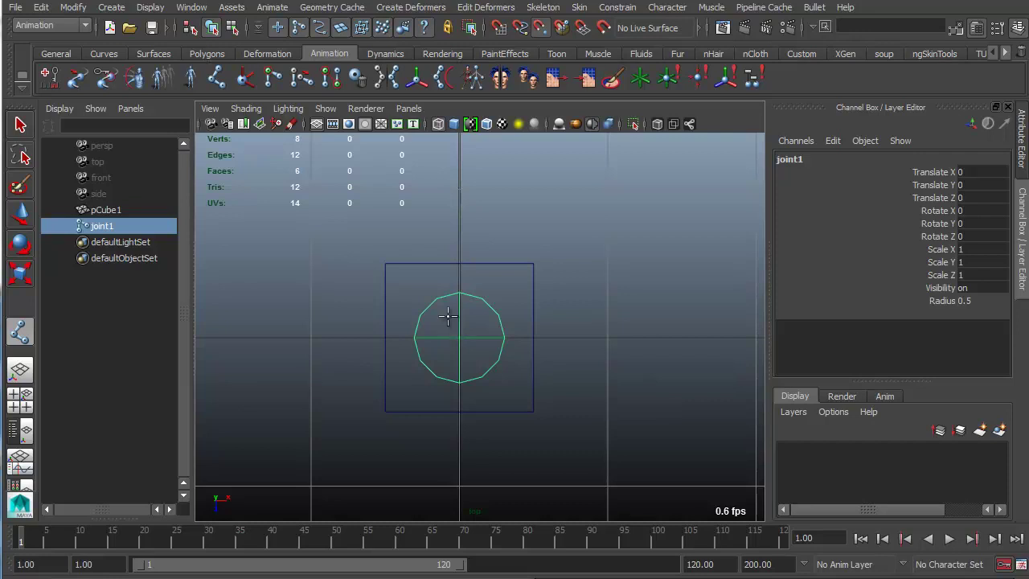
# - Continue the chain with one joint at each of the cube's four corners and finish it, switching to the Move tool
pyautogui.click(389, 265)
pyautogui.click(532, 263)
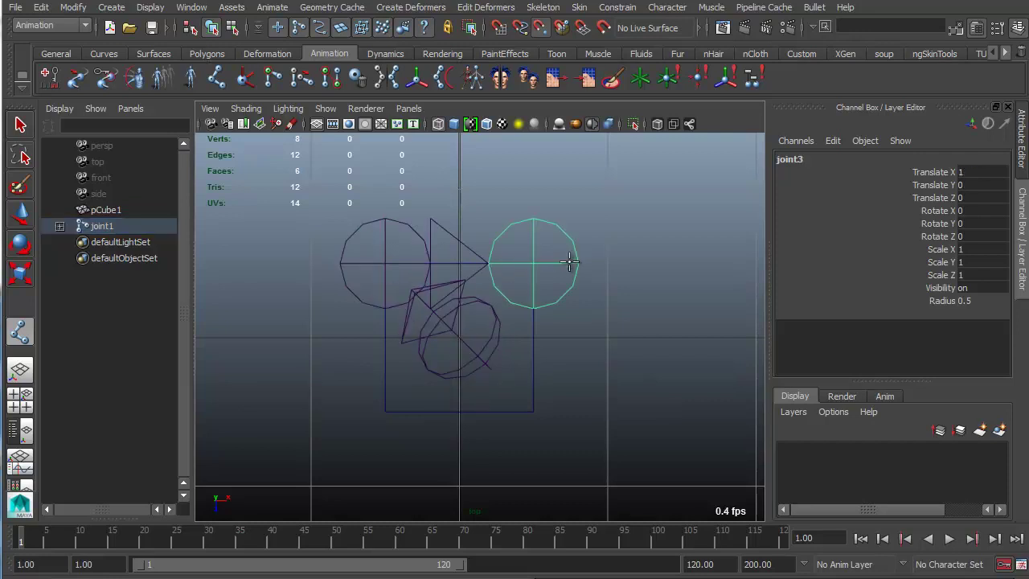
pyautogui.click(532, 410)
pyautogui.click(384, 410)
pyautogui.press('w')
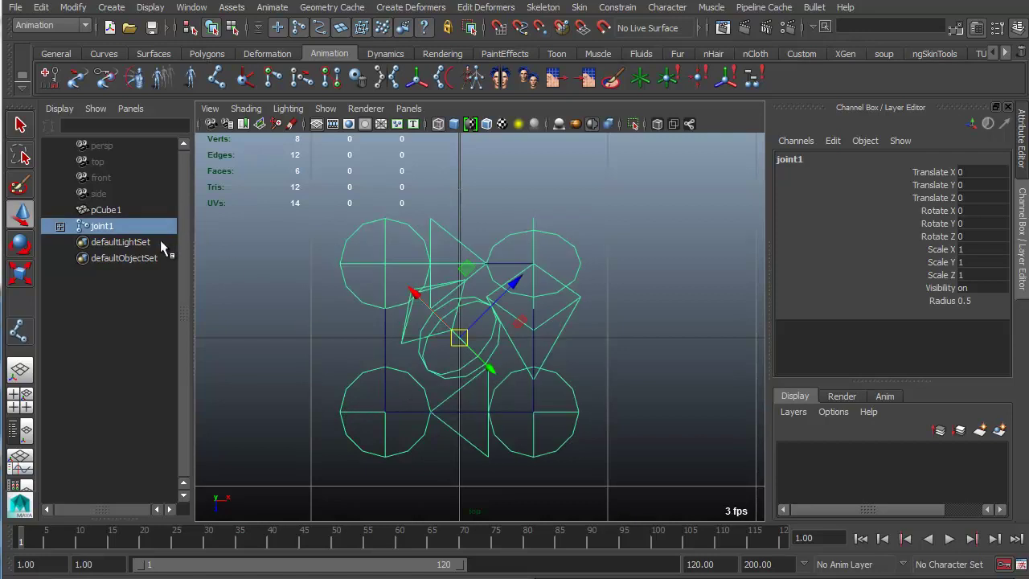
# - Expand the joint hierarchy and parent joint3, joint4 and joint5 directly under joint1
pyautogui.click(59, 226)
pyautogui.keyDown('shift'); pyautogui.click(78, 241); pyautogui.keyUp('shift')
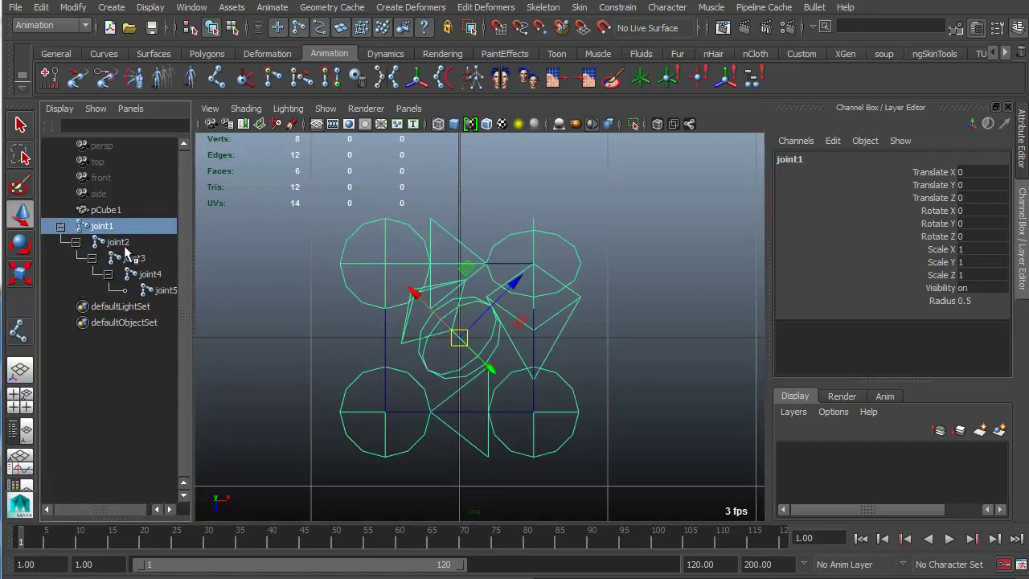
pyautogui.moveTo(129, 243); pyautogui.dragTo(161, 289)
pyautogui.click(111, 228)
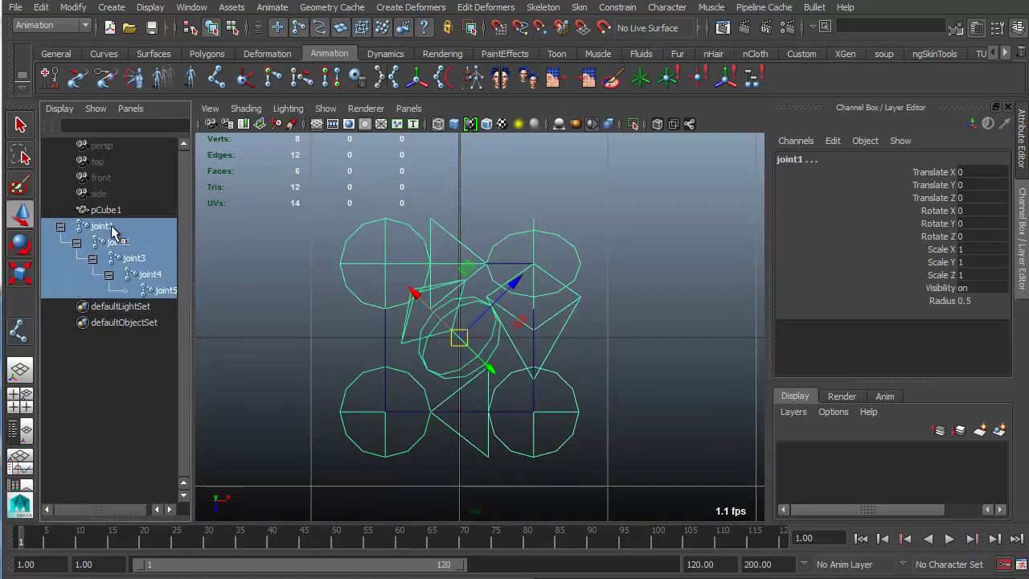
pyautogui.press('p')
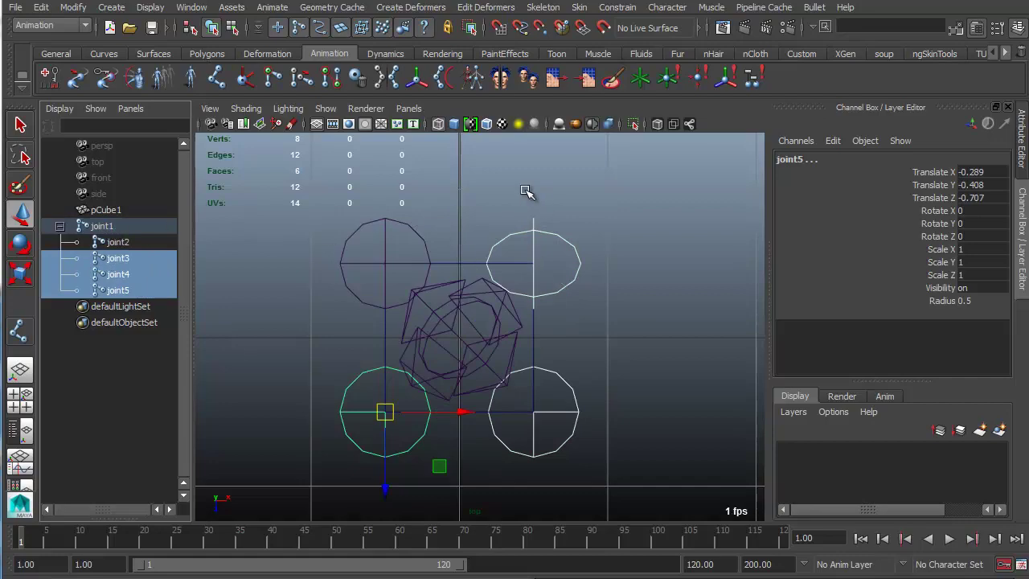
# - Select joint1 and examine how the corner joints sit around the cube in the perspective view
pyautogui.click(114, 231)
pyautogui.press('space')
pyautogui.moveTo(405, 228); pyautogui.dragTo(496, 342)
pyautogui.keyDown('alt'); pyautogui.moveTo(495, 342); pyautogui.dragTo(544, 292, button='right'); pyautogui.keyUp('alt')
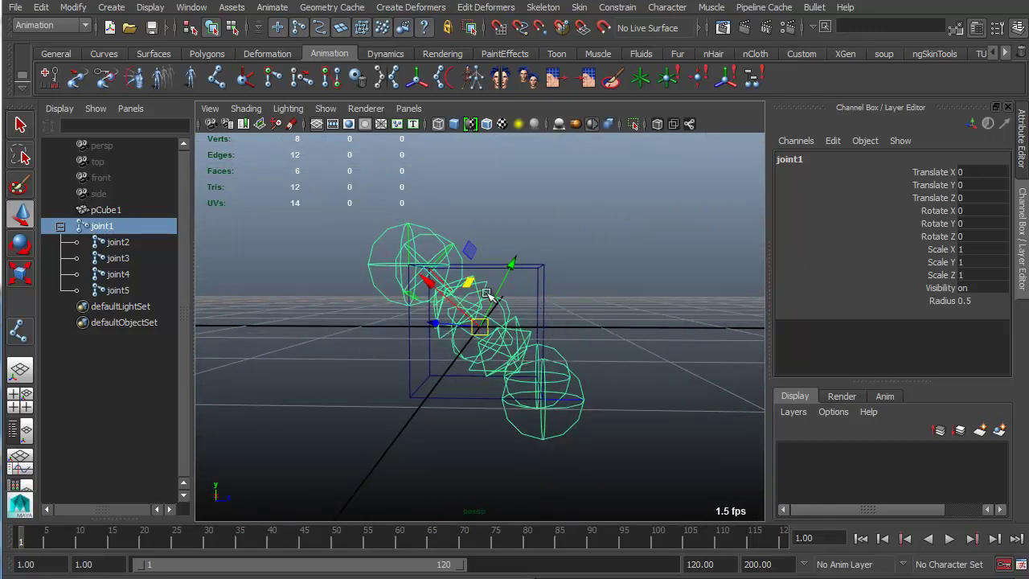
pyautogui.keyDown('alt'); pyautogui.moveTo(480, 299); pyautogui.dragTo(620, 384); pyautogui.keyUp('alt')
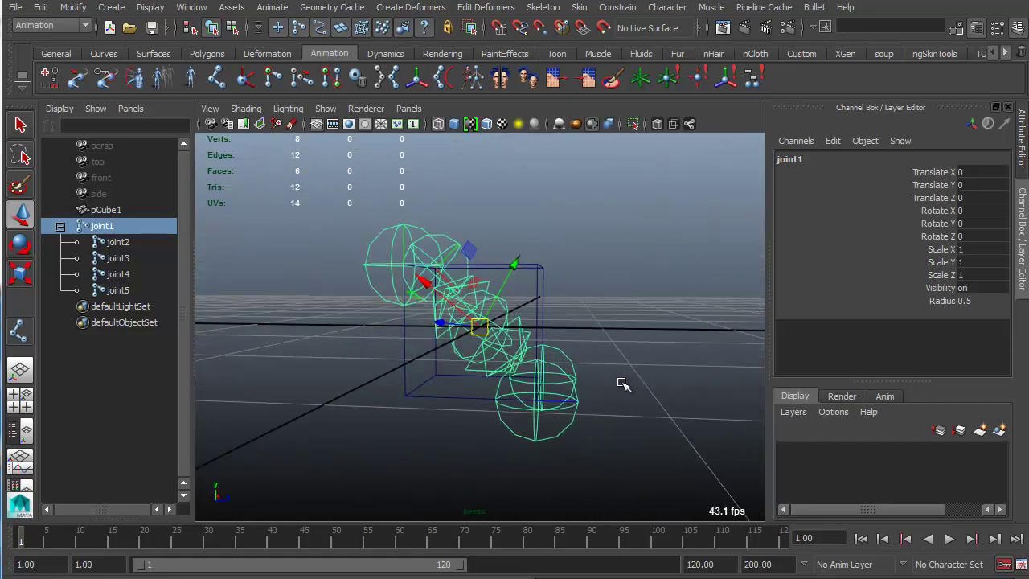
# - Try setting Translate Y of the four corner joints to 0, and undo the change
pyautogui.moveTo(564, 317); pyautogui.dragTo(575, 387)
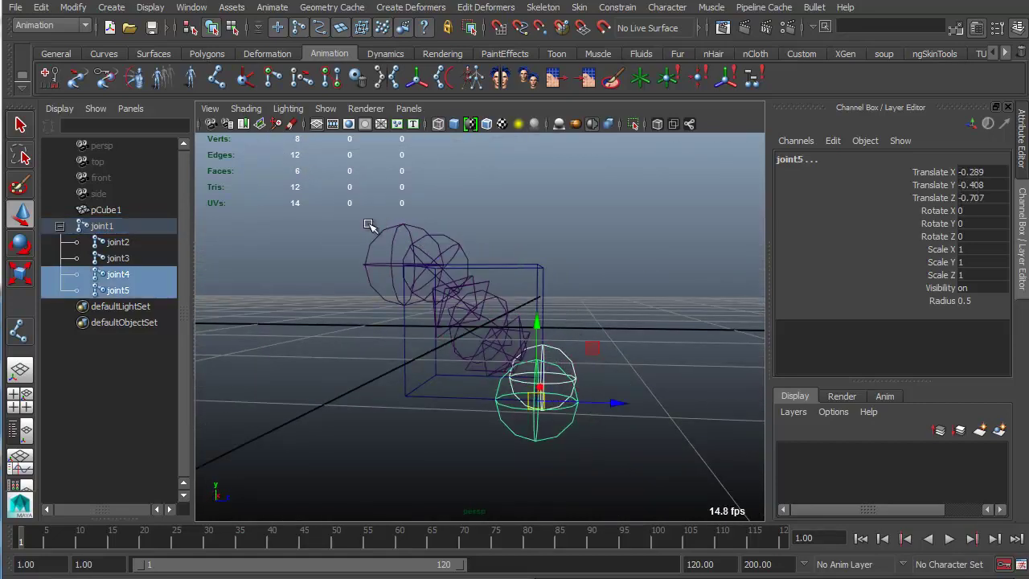
pyautogui.keyDown('alt'); pyautogui.moveTo(368, 223); pyautogui.dragTo(497, 232); pyautogui.keyUp('alt')
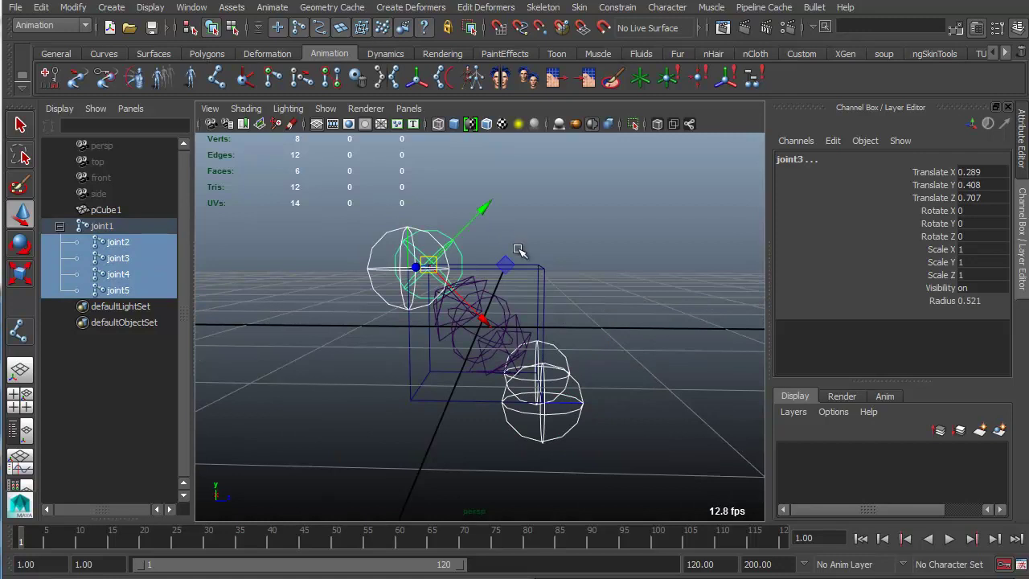
pyautogui.press('w')
pyautogui.click(572, 229)
pyautogui.keyDown('alt'); pyautogui.moveTo(629, 283); pyautogui.dragTo(707, 266); pyautogui.keyUp('alt')
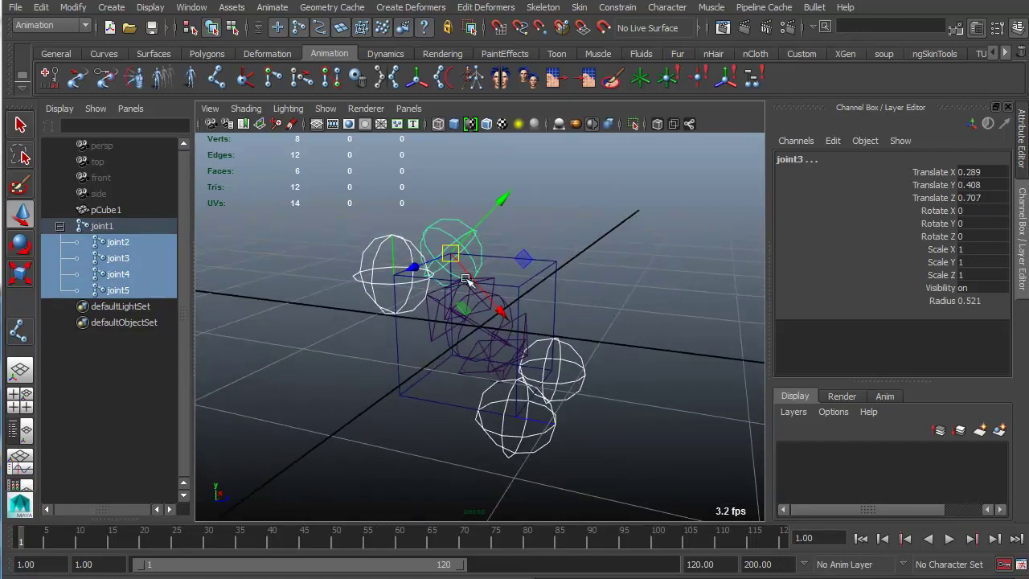
pyautogui.keyDown('alt'); pyautogui.moveTo(464, 279); pyautogui.dragTo(532, 268); pyautogui.keyUp('alt')
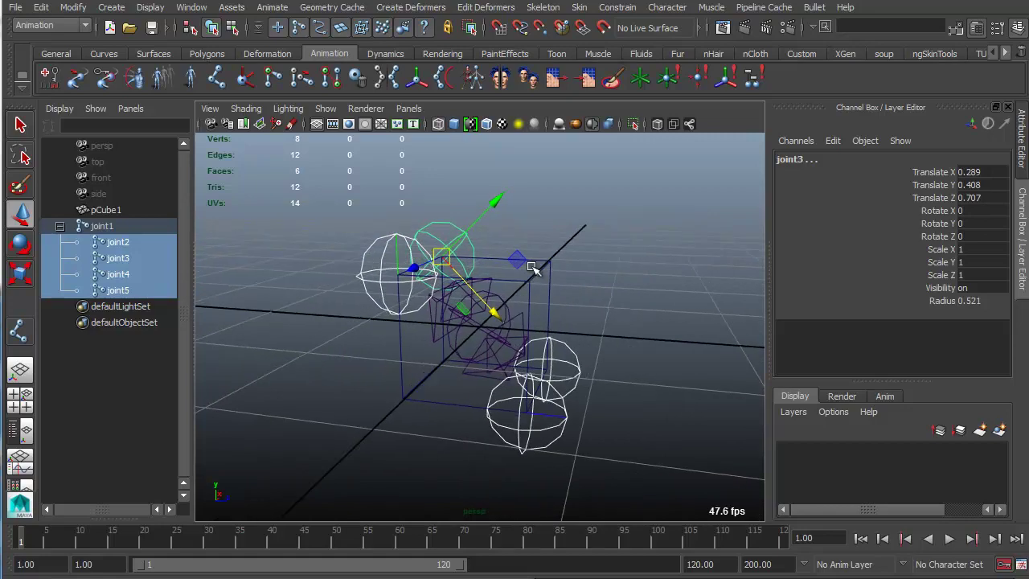
pyautogui.click(987, 185)
pyautogui.write('0')
pyautogui.press('Return')
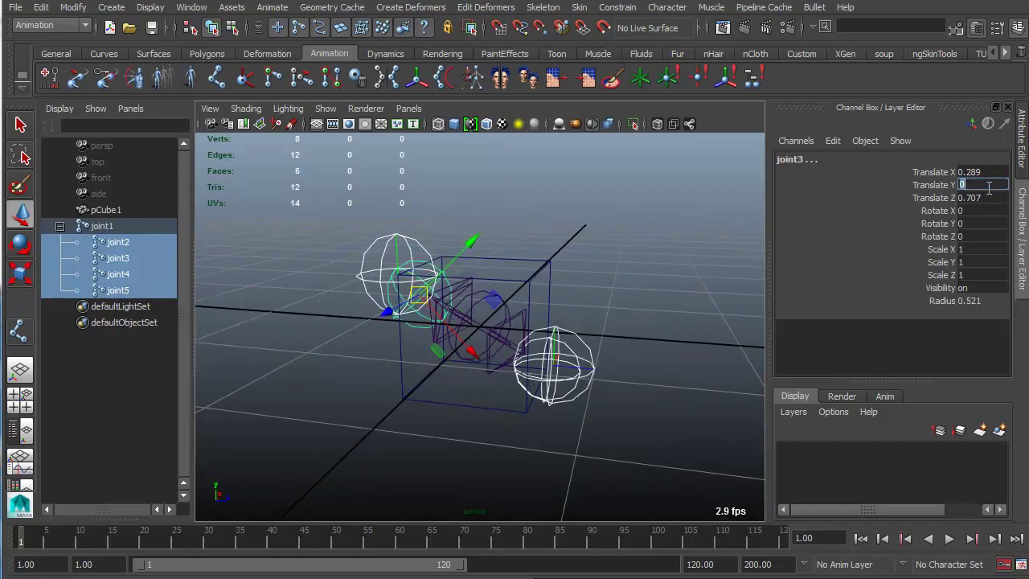
pyautogui.keyDown('alt'); pyautogui.moveTo(592, 287); pyautogui.dragTo(471, 298); pyautogui.keyUp('alt')
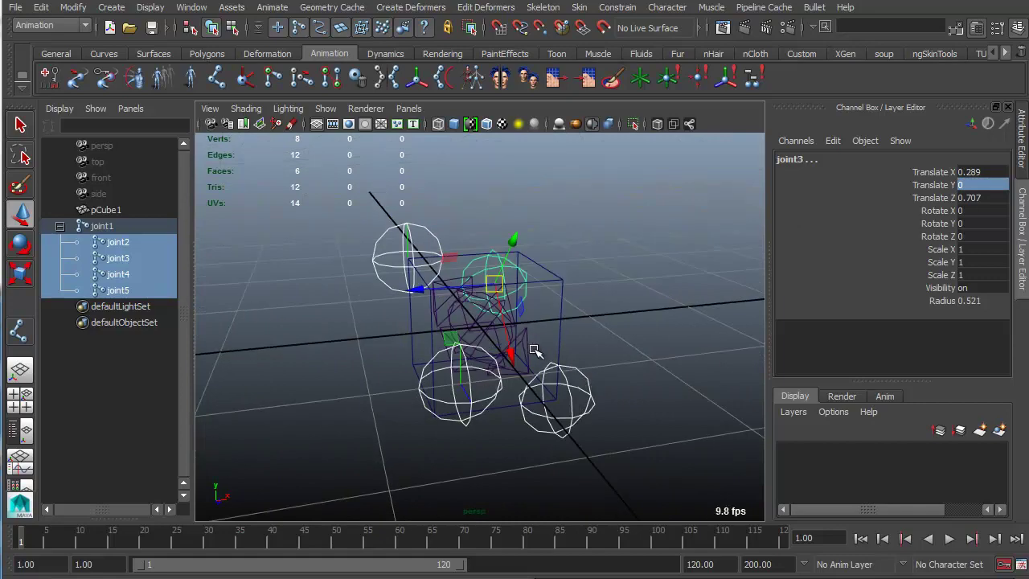
pyautogui.hotkey('ctrl', 'z')
# - Select the parent joint1, examine its Joint Orient values among its attributes, and clear the selection
pyautogui.keyDown('alt'); pyautogui.moveTo(524, 367); pyautogui.dragTo(586, 321); pyautogui.keyUp('alt')
pyautogui.press('Up')
pyautogui.keyDown('alt'); pyautogui.moveTo(511, 320); pyautogui.dragTo(488, 326); pyautogui.keyUp('alt')
pyautogui.hotkey('ctrl', 'a')
pyautogui.scroll(-3, 811, 352)
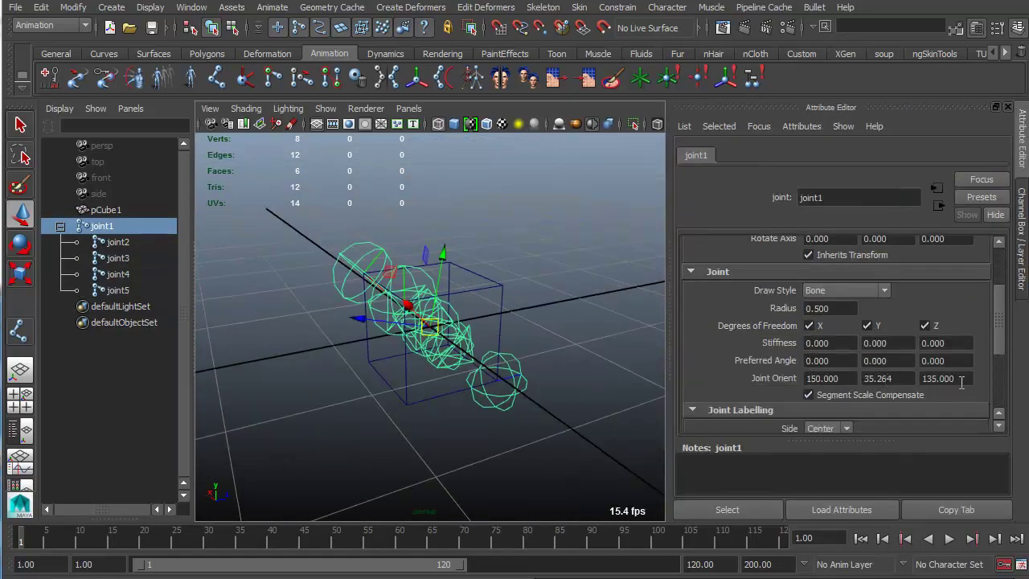
pyautogui.keyDown('alt'); pyautogui.moveTo(520, 330); pyautogui.dragTo(529, 287); pyautogui.keyUp('alt')
pyautogui.click(482, 328)
pyautogui.keyDown('alt'); pyautogui.moveTo(483, 329); pyautogui.dragTo(501, 322); pyautogui.keyUp('alt')
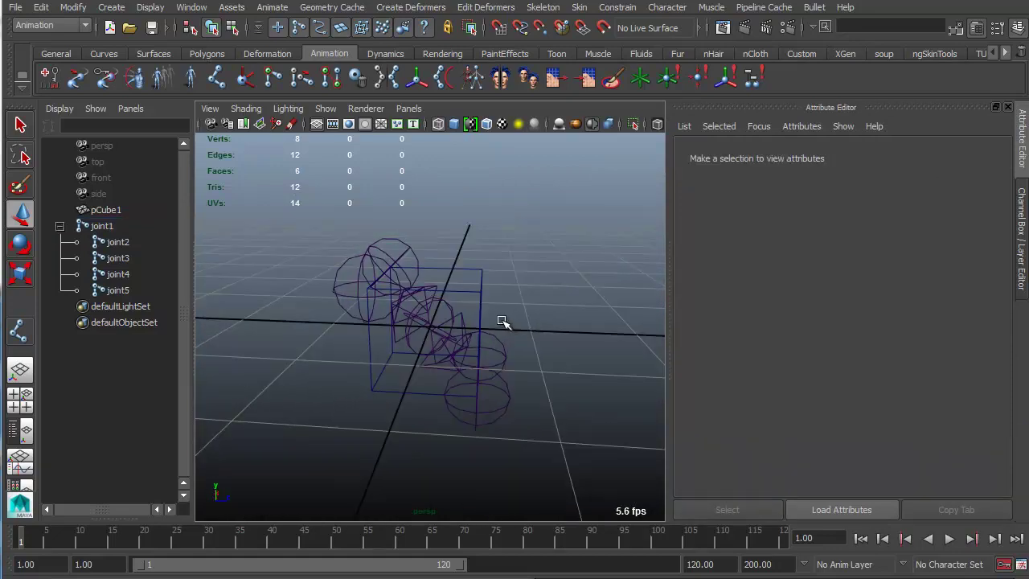
# - Draw a three-joint chain on the grid beside the cube, with its root at X 1, Z 5
pyautogui.keyDown('alt'); pyautogui.moveTo(456, 229); pyautogui.dragTo(345, 278); pyautogui.keyUp('alt')
pyautogui.click(218, 84)
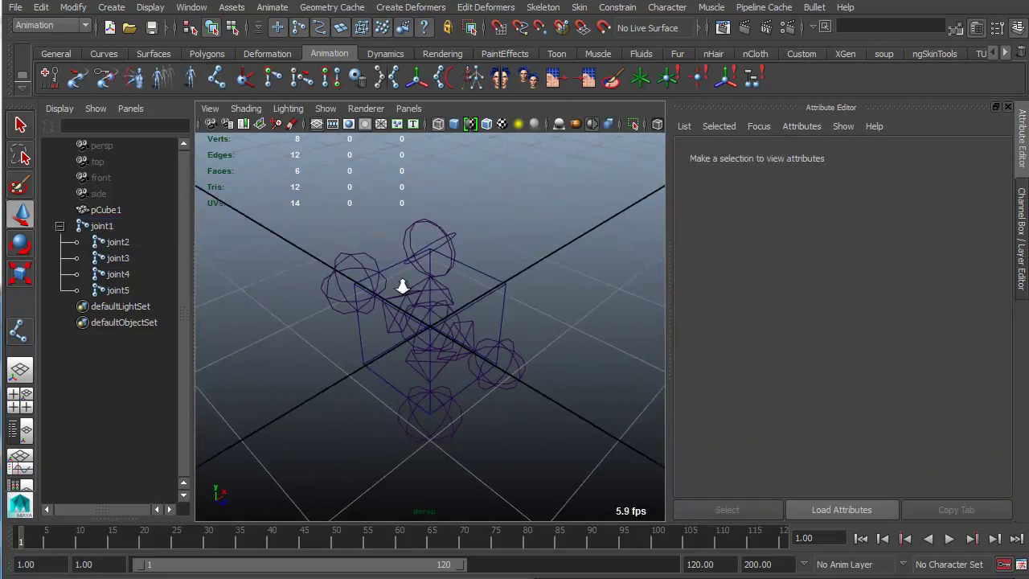
pyautogui.scroll(-6, 402, 284)
pyautogui.keyDown('alt'); pyautogui.moveTo(446, 283); pyautogui.dragTo(367, 297, button='middle'); pyautogui.keyUp('alt')
pyautogui.keyDown('alt'); pyautogui.moveTo(367, 299); pyautogui.dragTo(474, 325); pyautogui.keyUp('alt')
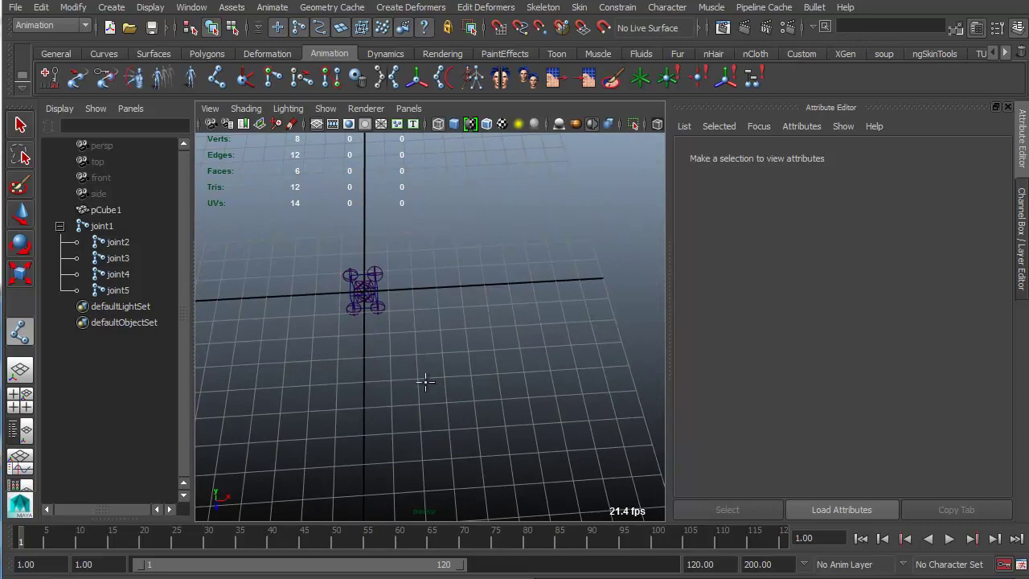
pyautogui.click(392, 406)
pyautogui.click(508, 283)
pyautogui.click(582, 394)
pyautogui.press('Return')
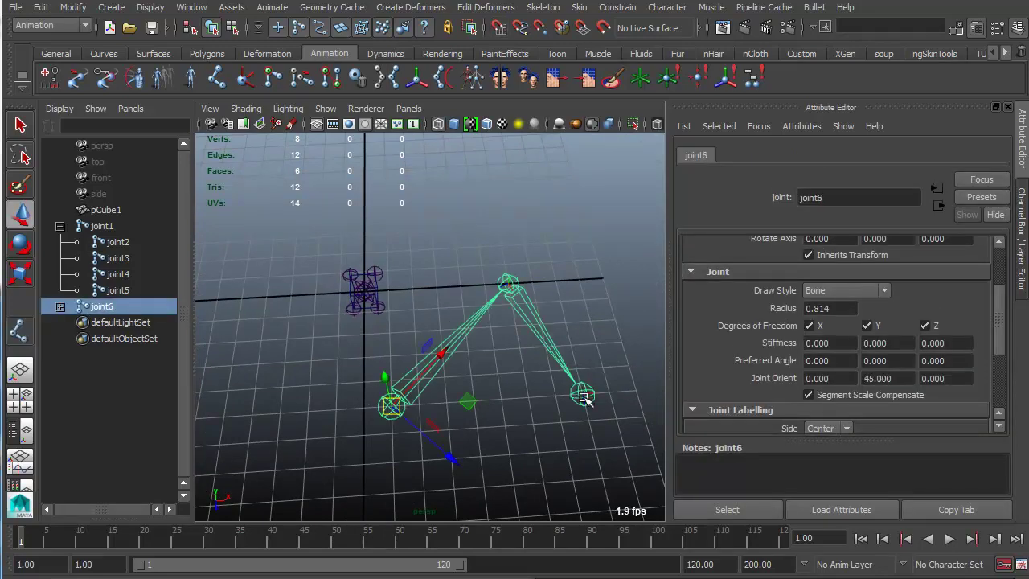
# - Compare the new chain's root Rotate values and manipulator axes with its Joint Orient values
pyautogui.keyDown('alt'); pyautogui.moveTo(509, 377); pyautogui.dragTo(542, 348); pyautogui.keyUp('alt')
pyautogui.scroll(4, 583, 391)
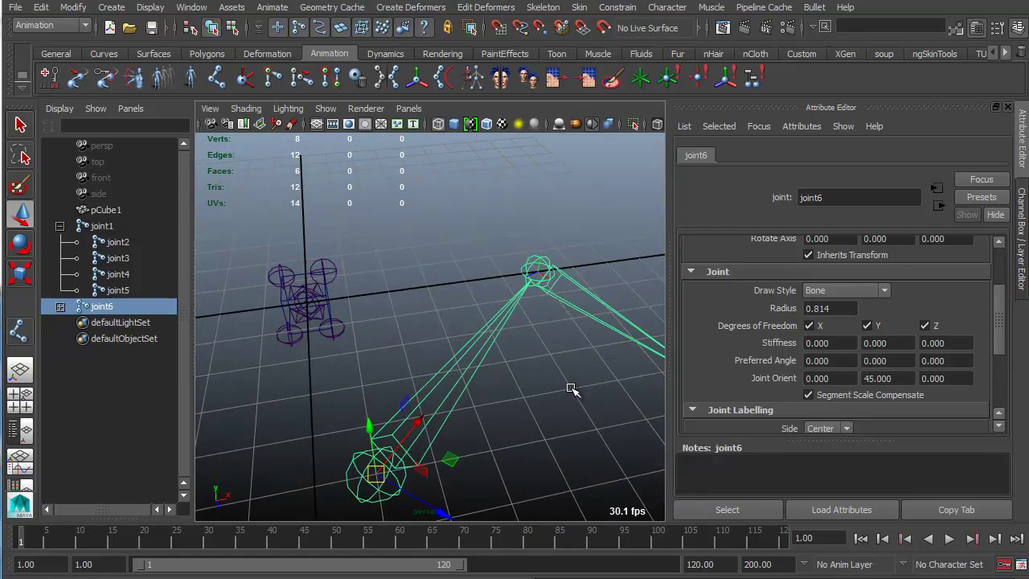
pyautogui.hotkey('ctrl', 'a')
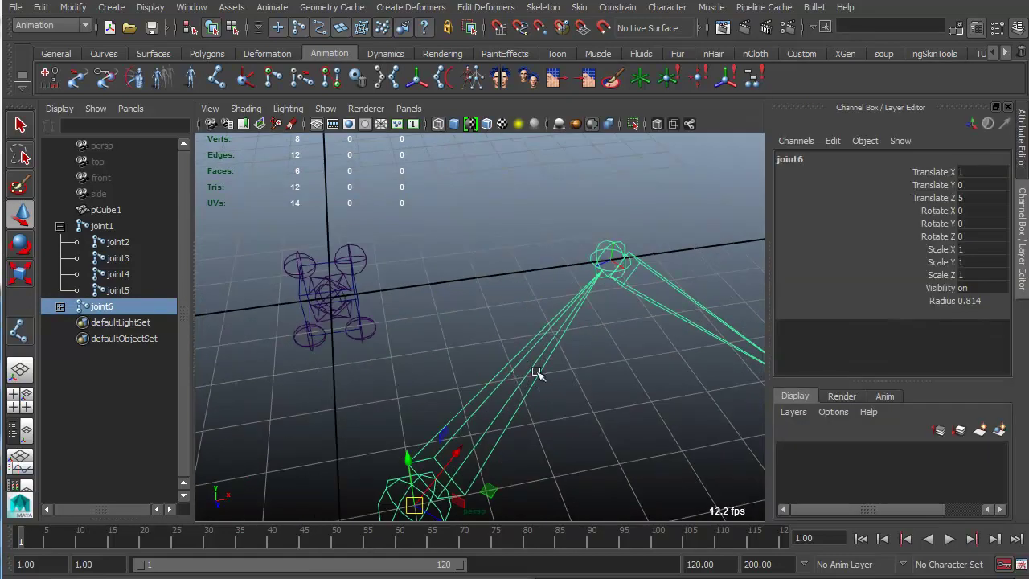
pyautogui.scroll(-3, 599, 326)
pyautogui.keyDown('alt'); pyautogui.moveTo(599, 326); pyautogui.dragTo(577, 315); pyautogui.keyUp('alt')
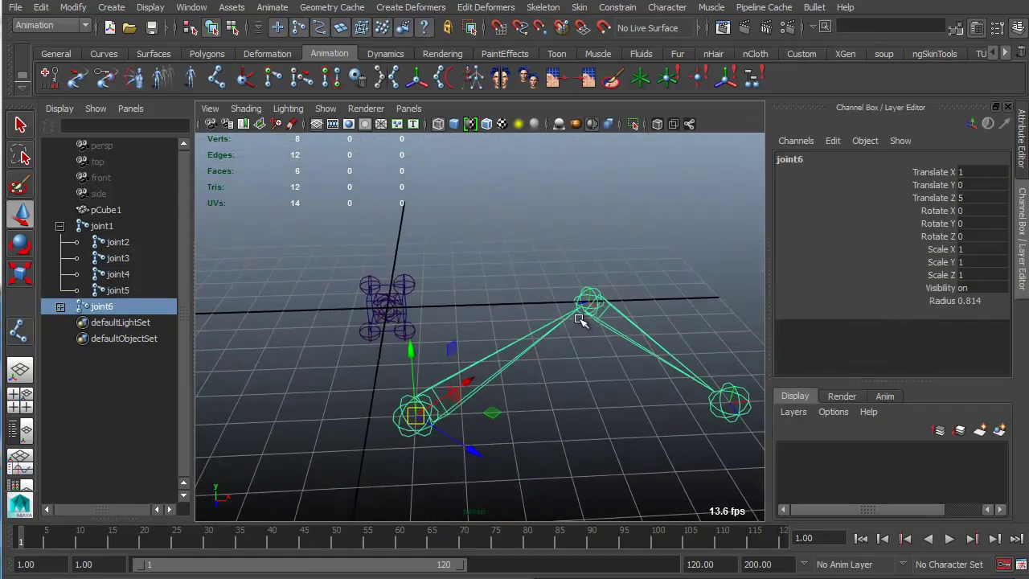
pyautogui.press('e')
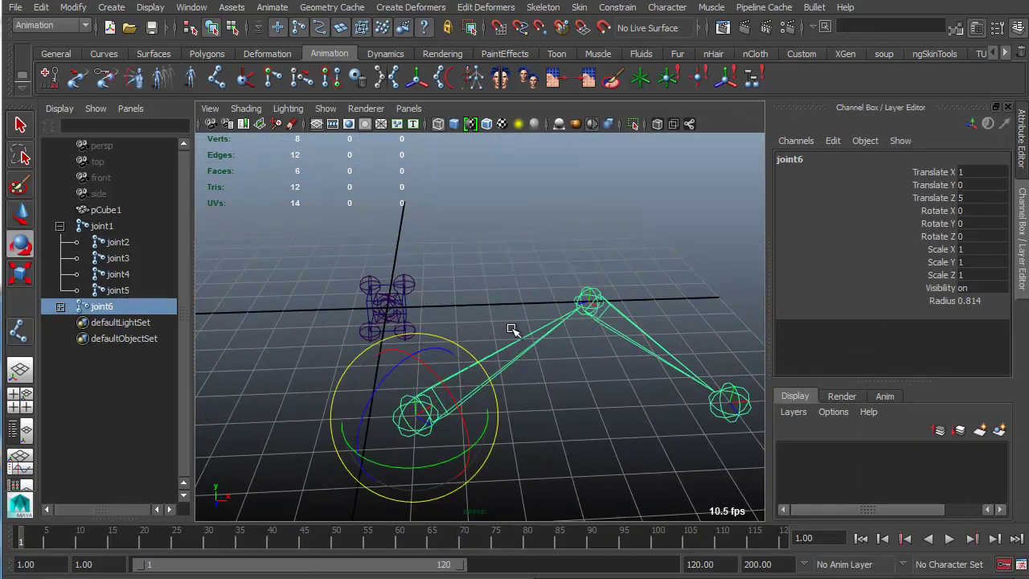
pyautogui.press('w')
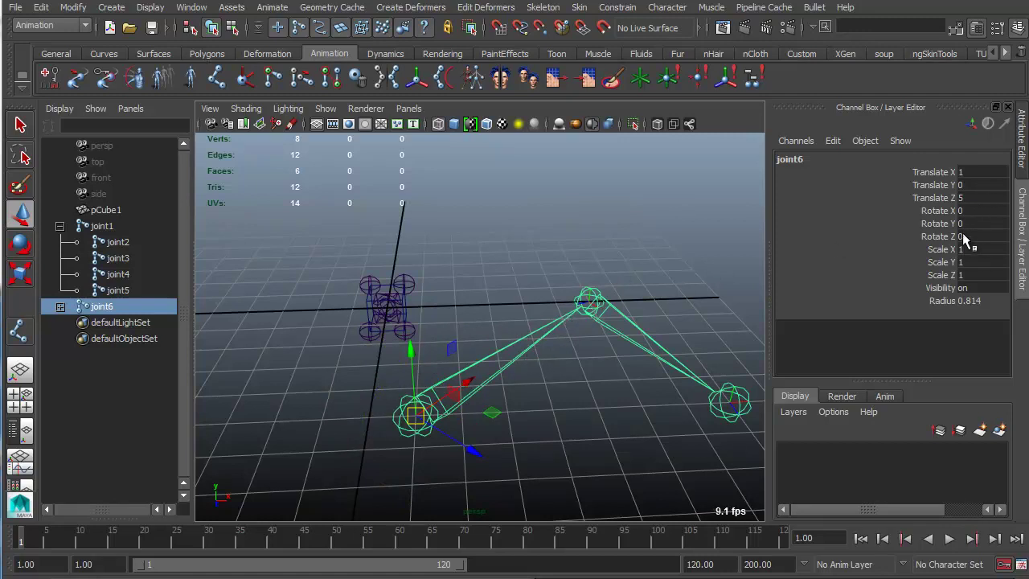
pyautogui.keyDown('alt'); pyautogui.moveTo(488, 296); pyautogui.dragTo(505, 278); pyautogui.keyUp('alt')
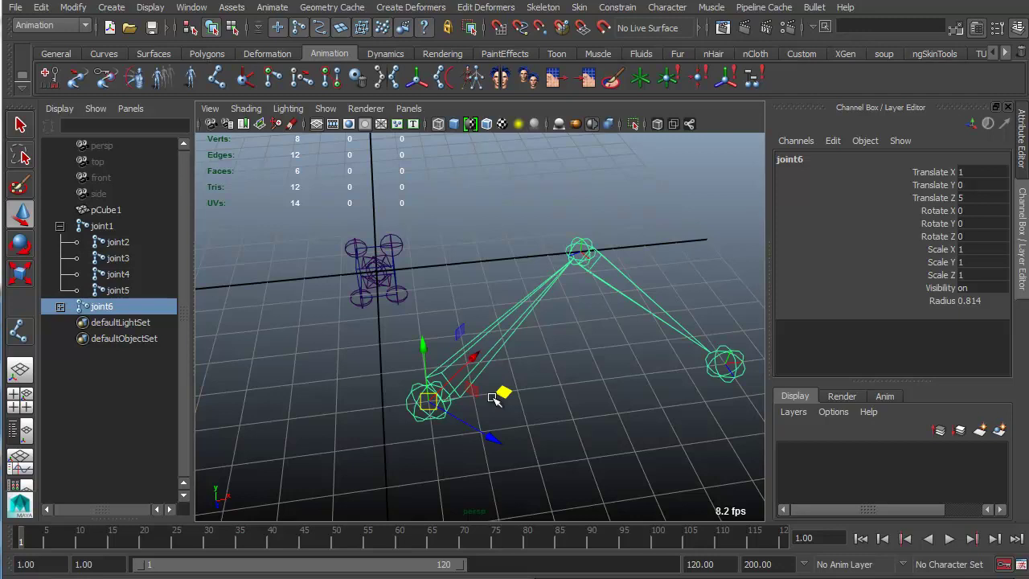
pyautogui.hotkey('ctrl', 'a')
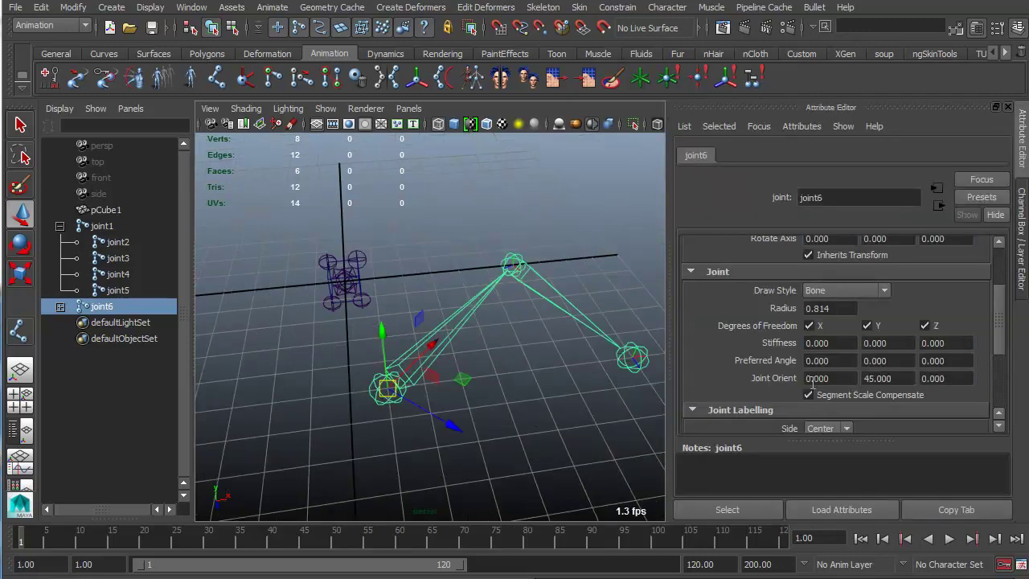
# - Delete the three-joint chain beside the cube
pyautogui.keyDown('alt'); pyautogui.moveTo(313, 299); pyautogui.dragTo(455, 299); pyautogui.keyUp('alt')
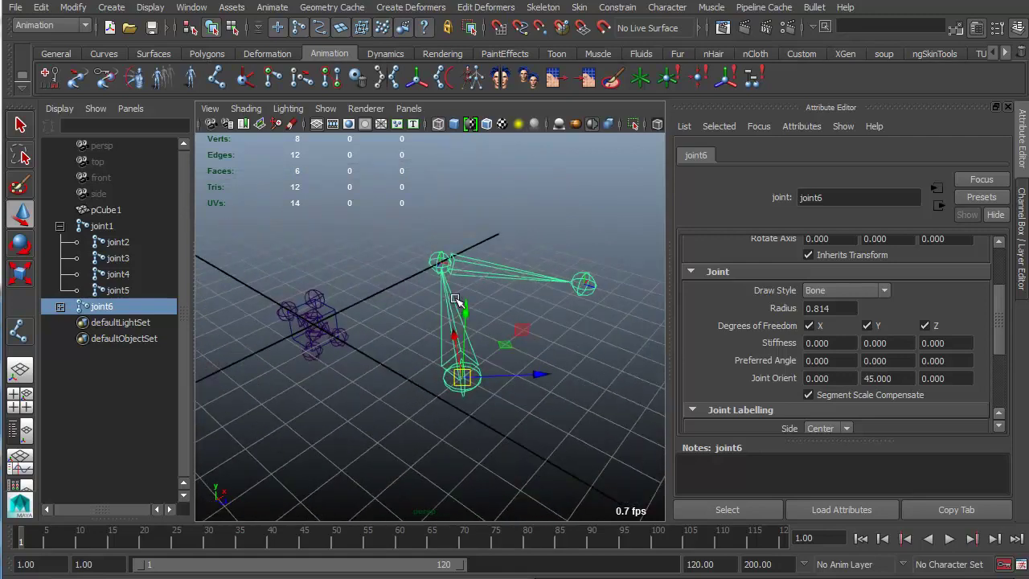
pyautogui.press('Delete')
pyautogui.keyDown('alt'); pyautogui.moveTo(304, 352); pyautogui.dragTo(397, 370); pyautogui.keyUp('alt')
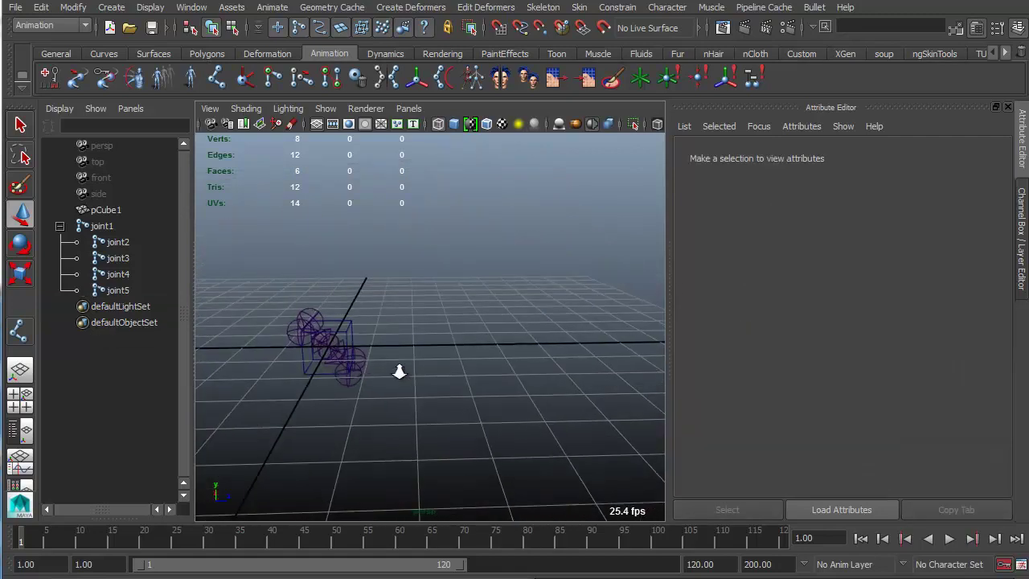
# - Unparent joint2, joint3, joint4 and joint5 from joint1
pyautogui.keyDown('alt'); pyautogui.moveTo(397, 369); pyautogui.dragTo(492, 324, button='middle'); pyautogui.keyUp('alt')
pyautogui.scroll(6, 491, 324)
pyautogui.keyDown('alt'); pyautogui.moveTo(413, 317); pyautogui.dragTo(362, 317); pyautogui.keyUp('alt')
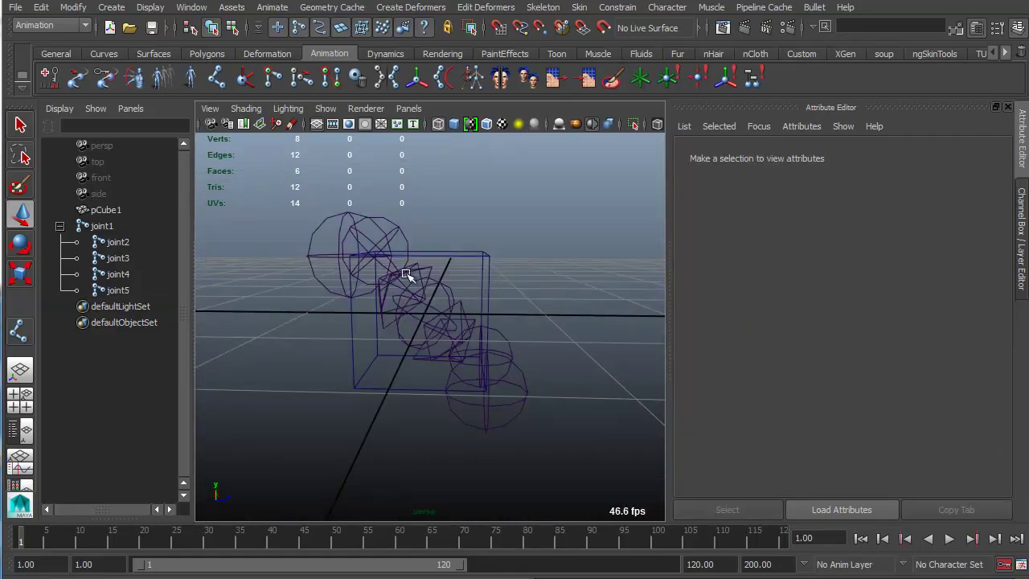
pyautogui.keyDown('alt'); pyautogui.moveTo(407, 275); pyautogui.dragTo(414, 269); pyautogui.keyUp('alt')
pyautogui.keyDown('alt'); pyautogui.moveTo(471, 299); pyautogui.dragTo(499, 328); pyautogui.keyUp('alt')
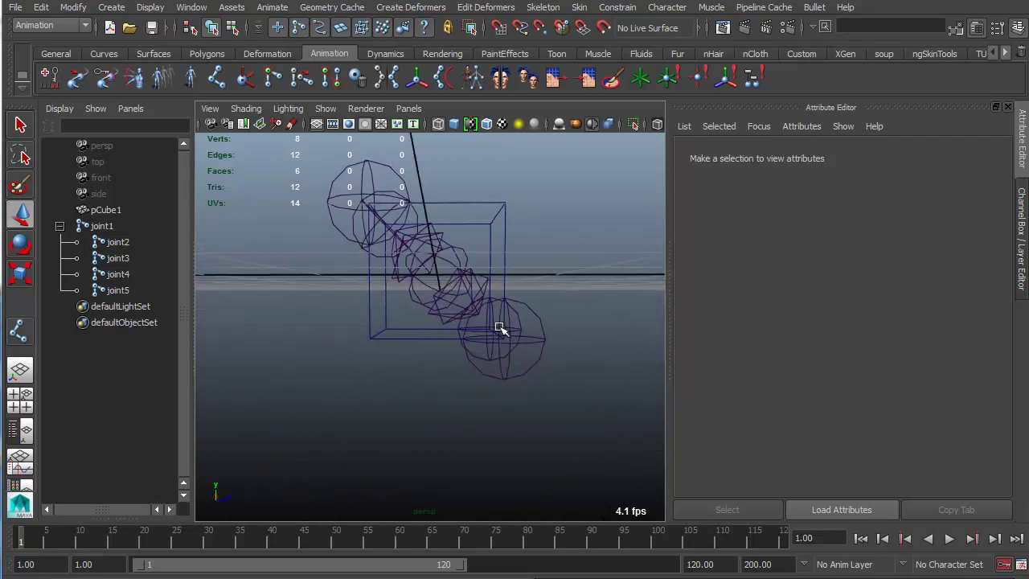
pyautogui.keyDown('alt'); pyautogui.moveTo(502, 254); pyautogui.dragTo(473, 296); pyautogui.keyUp('alt')
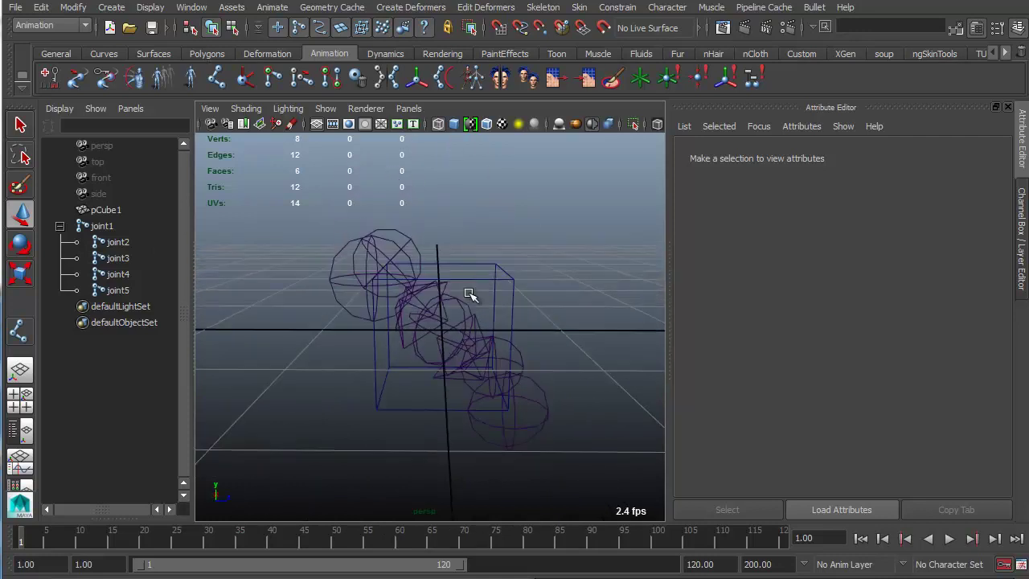
pyautogui.moveTo(112, 245); pyautogui.dragTo(122, 290)
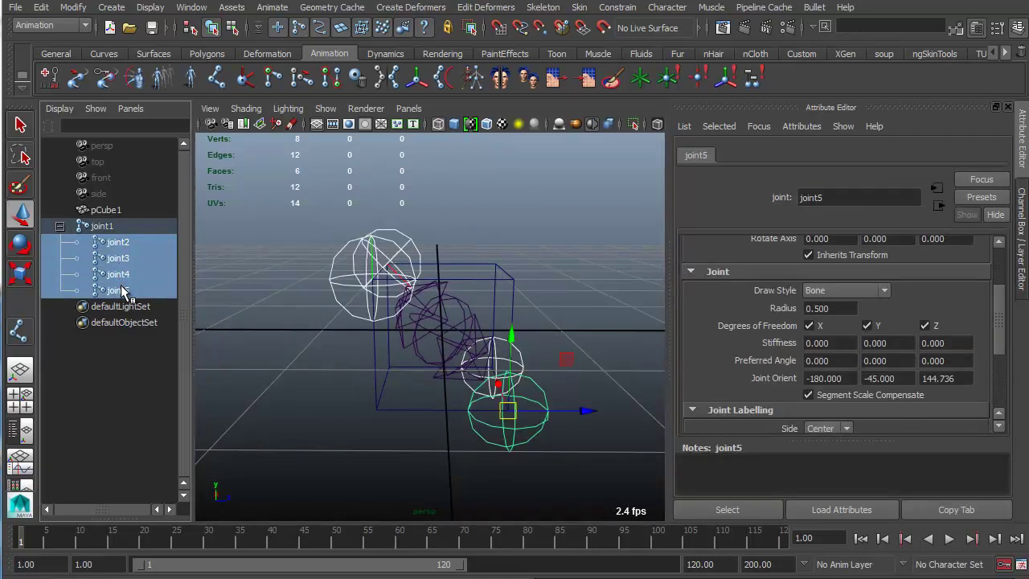
pyautogui.hotkey('shift', 'p')
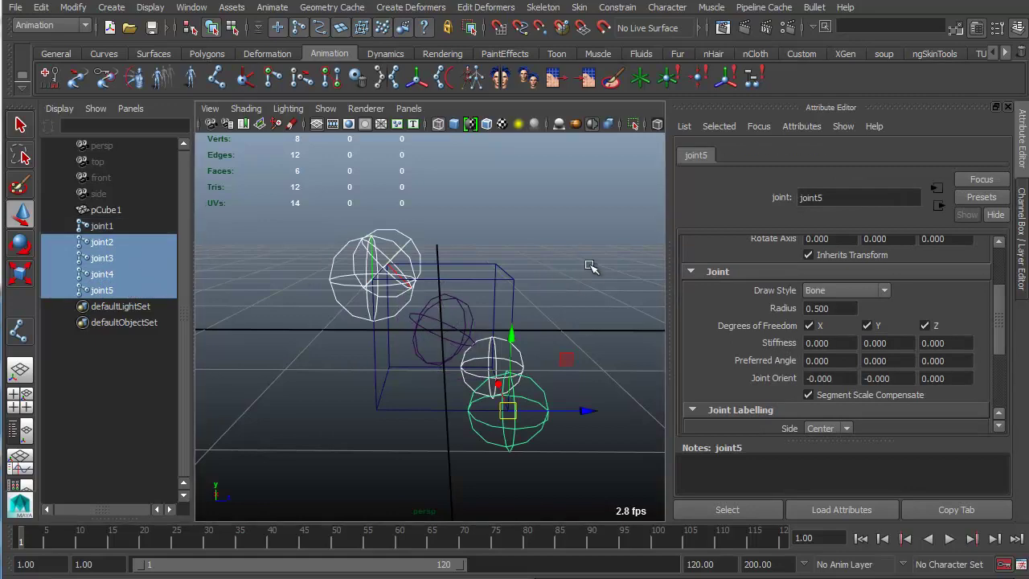
# - Set Translate Y to 0 for the four unparented corner joints, joint2 to joint5
pyautogui.keyDown('alt'); pyautogui.moveTo(587, 264); pyautogui.dragTo(509, 270); pyautogui.keyUp('alt')
pyautogui.hotkey('ctrl', 'a')
pyautogui.doubleClick(983, 185)
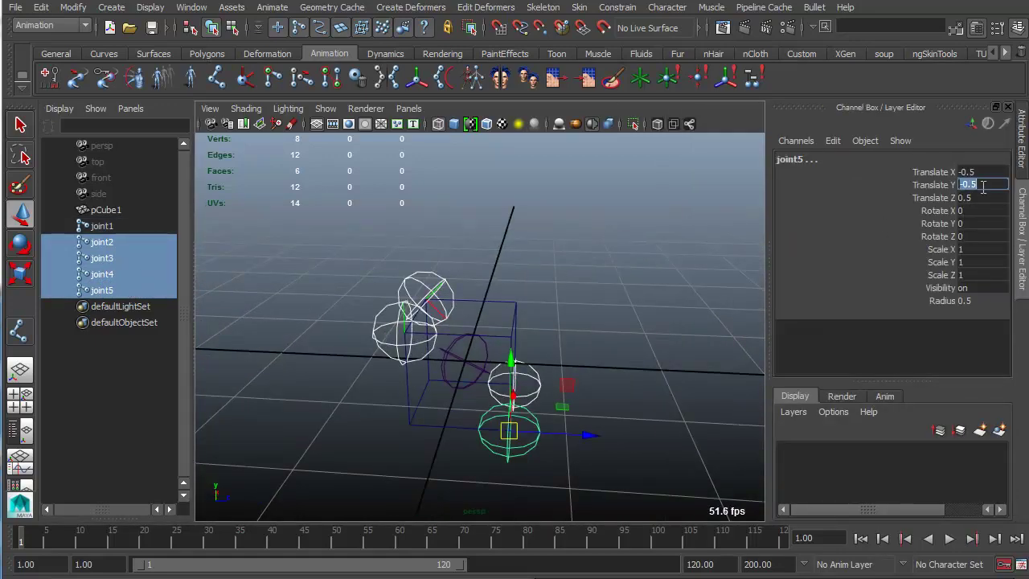
pyautogui.press('Return')
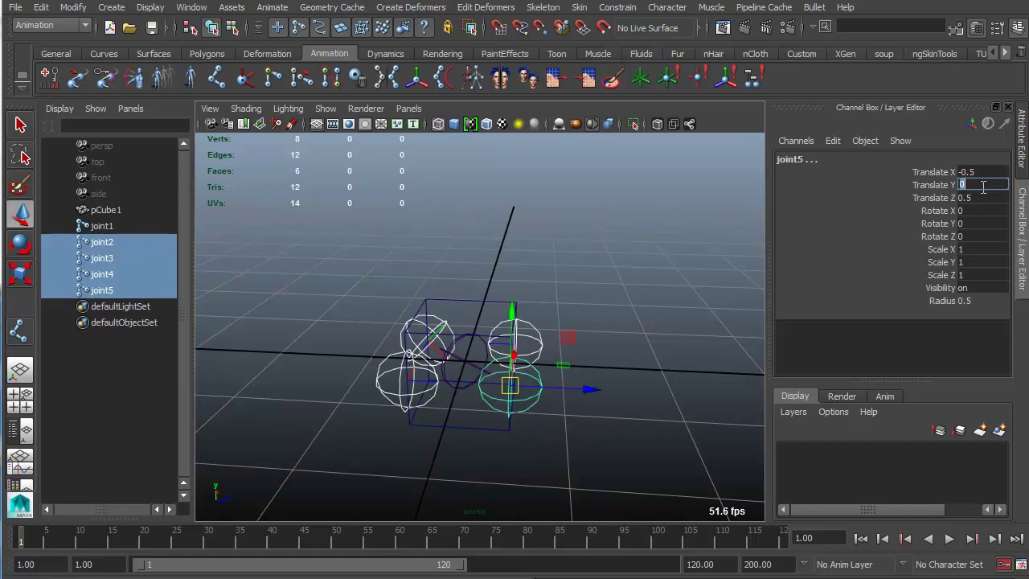
# - Parent joint2 to joint5 to the central joint1
pyautogui.moveTo(468, 336)
pyautogui.keyDown('alt'); pyautogui.mouseDown()
pyautogui.moveTo(494, 325)
pyautogui.moveTo(466, 347)
pyautogui.mouseUp(); pyautogui.keyUp('alt')
pyautogui.keyDown('ctrl'); pyautogui.click(102, 225); pyautogui.keyUp('ctrl')
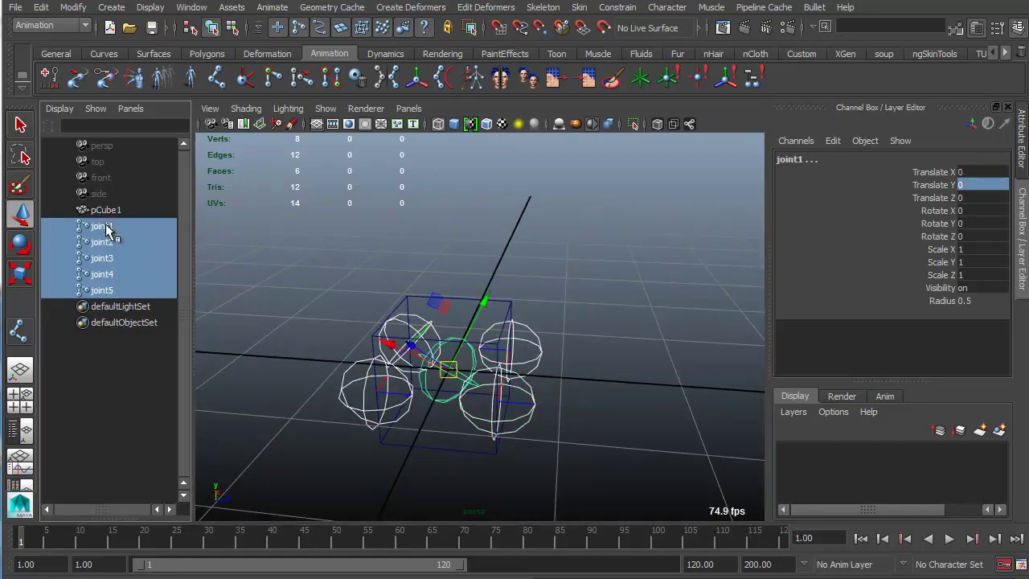
pyautogui.press('p')
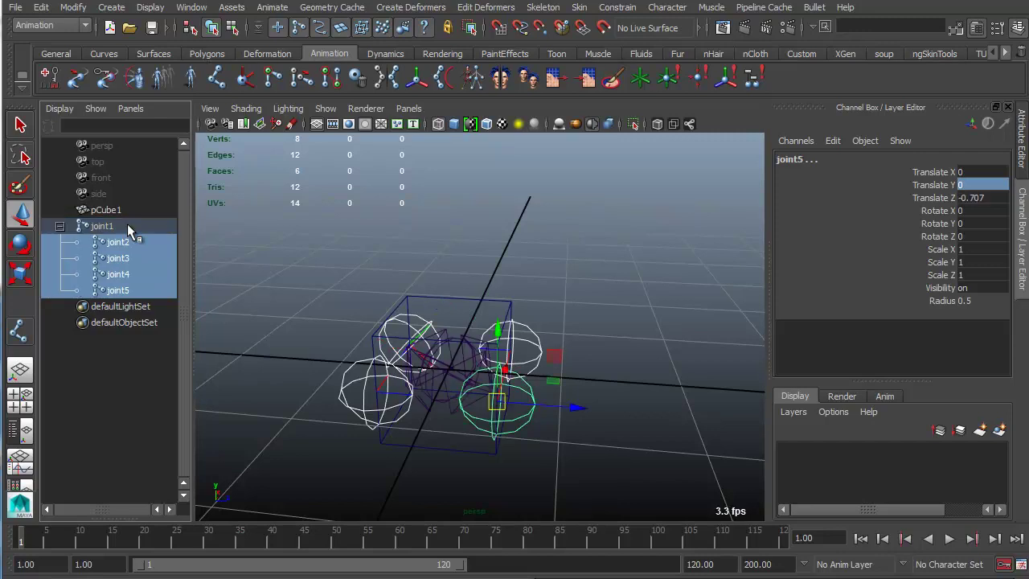
# - Select joint1 with its whole hierarchy and reduce the joints' Radius to about 0.09
pyautogui.click(483, 342)
pyautogui.click(103, 226)
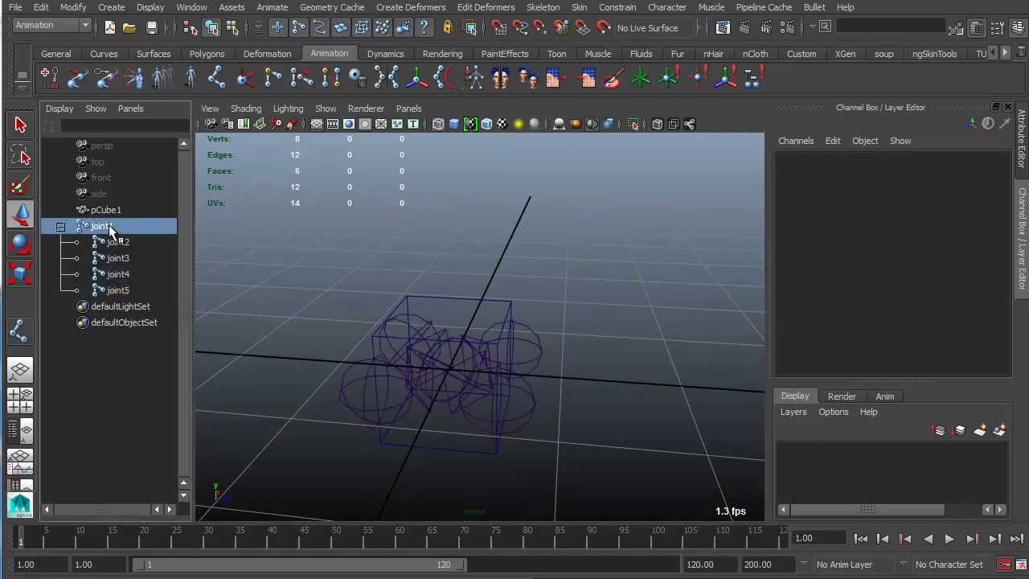
pyautogui.moveTo(510, 228); pyautogui.dragTo(508, 349, button='right')
pyautogui.keyDown('alt'); pyautogui.moveTo(575, 280); pyautogui.dragTo(523, 278); pyautogui.keyUp('alt')
pyautogui.click(965, 301)
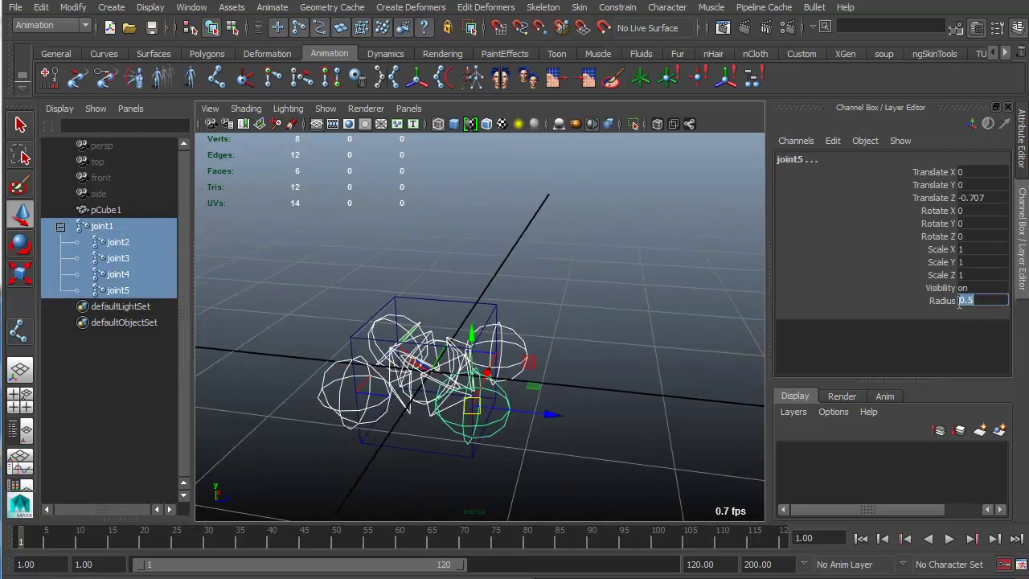
pyautogui.click(955, 301)
pyautogui.moveTo(663, 262); pyautogui.dragTo(620, 271, button='middle')
pyautogui.keyDown('alt'); pyautogui.moveTo(623, 273); pyautogui.dragTo(616, 314); pyautogui.keyUp('alt')
pyautogui.click(102, 226)
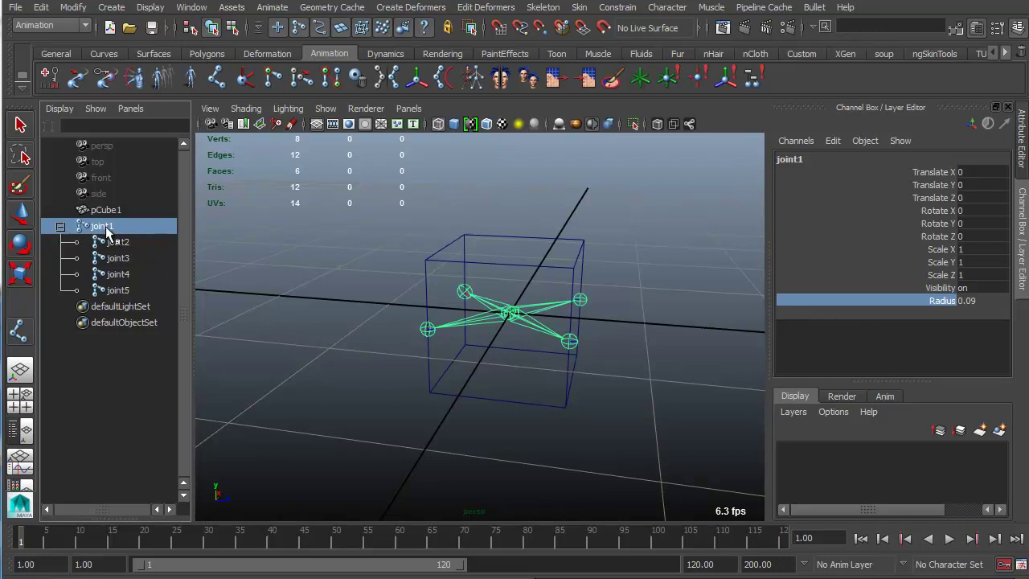
pyautogui.hotkey('ctrl', 'd')
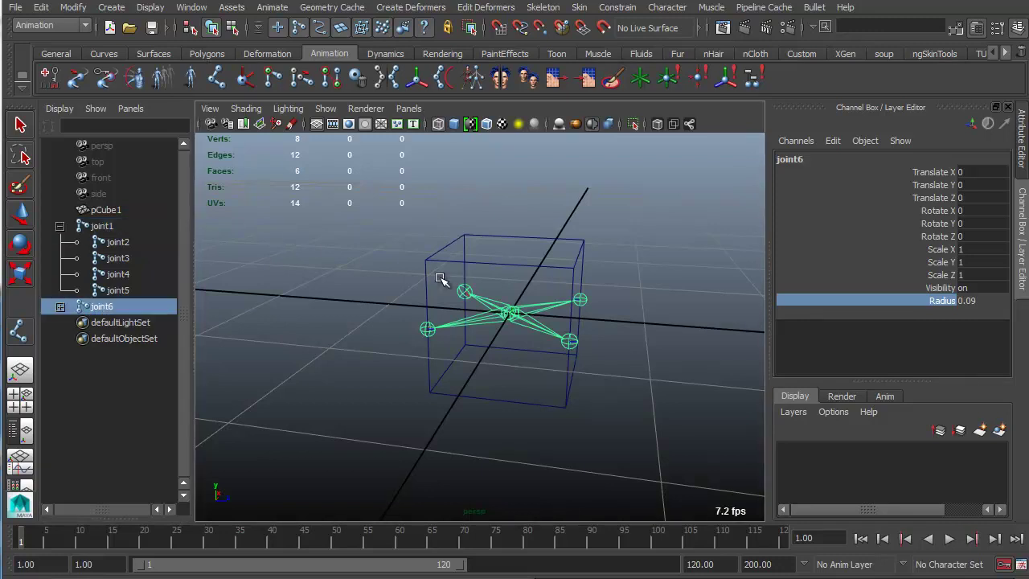
pyautogui.press('w')
pyautogui.moveTo(695, 240); pyautogui.dragTo(641, 240)
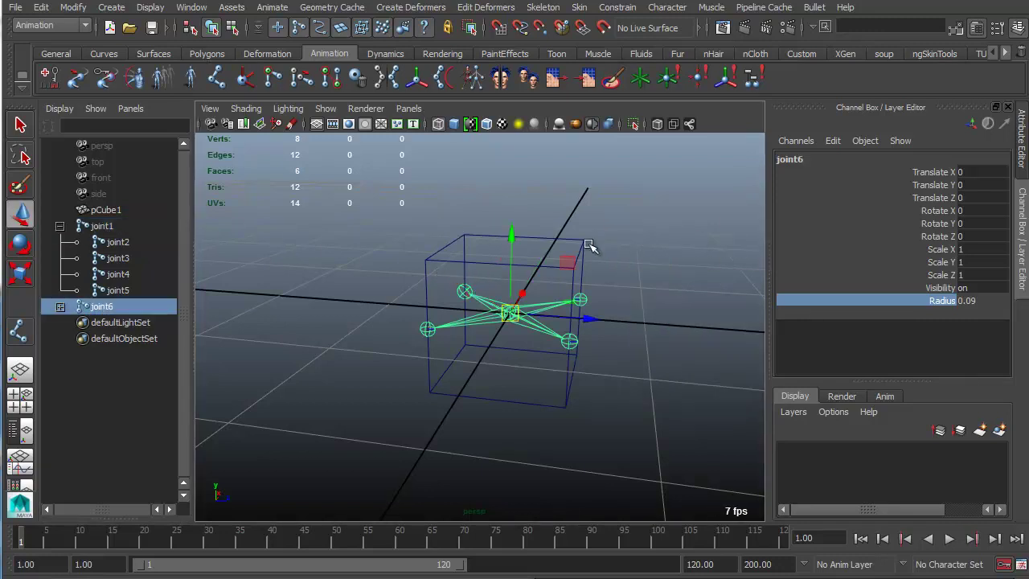
pyautogui.click(130, 306)
pyautogui.press('Delete')
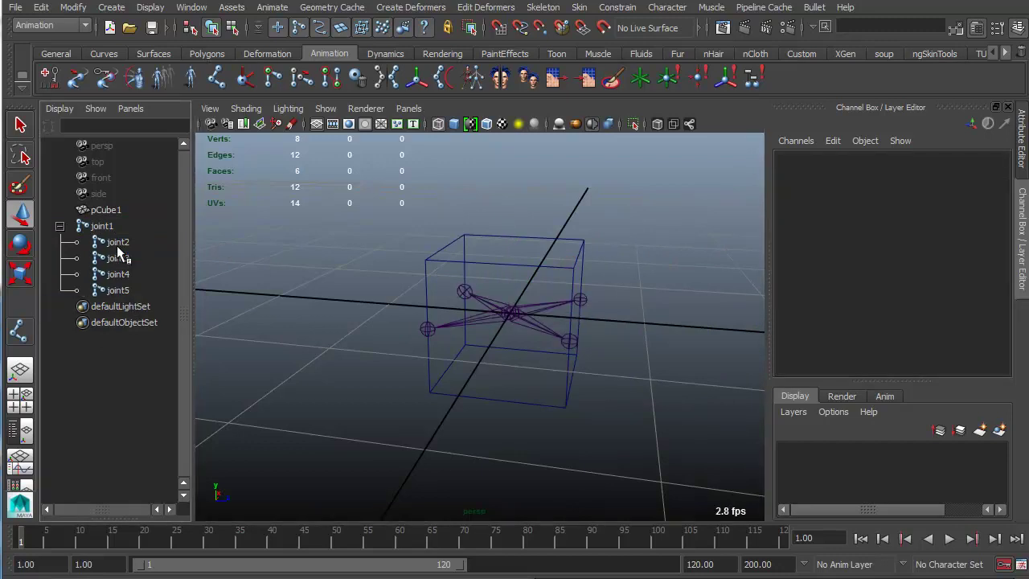
# - Unparent joint2 to joint5 from joint1 and set joint1's Joint Orient to 0 on all three axes
pyautogui.moveTo(118, 250); pyautogui.dragTo(134, 294)
pyautogui.hotkey('shift', 'p')
pyautogui.click(115, 227)
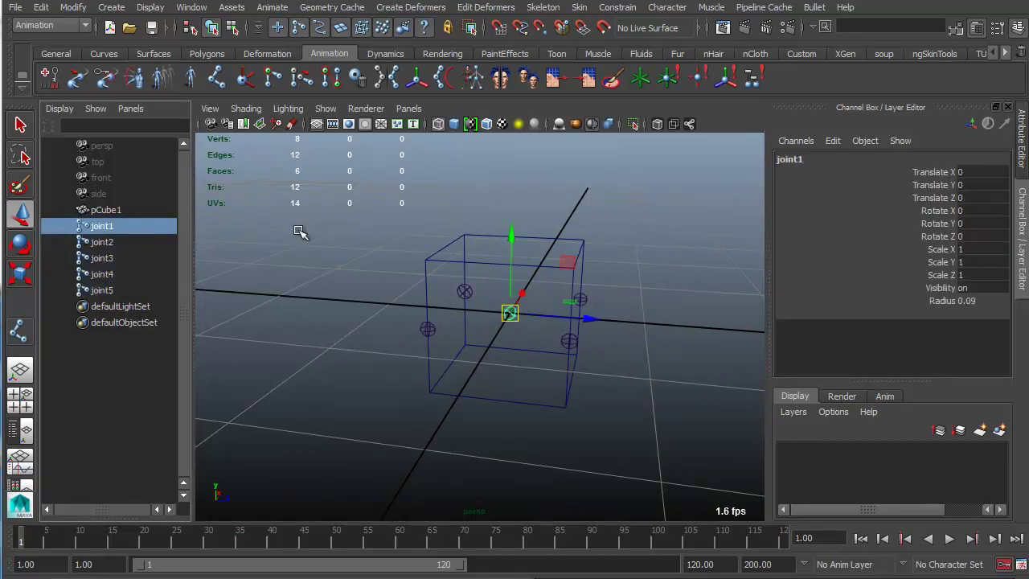
pyautogui.hotkey('ctrl', 'a')
pyautogui.doubleClick(846, 378)
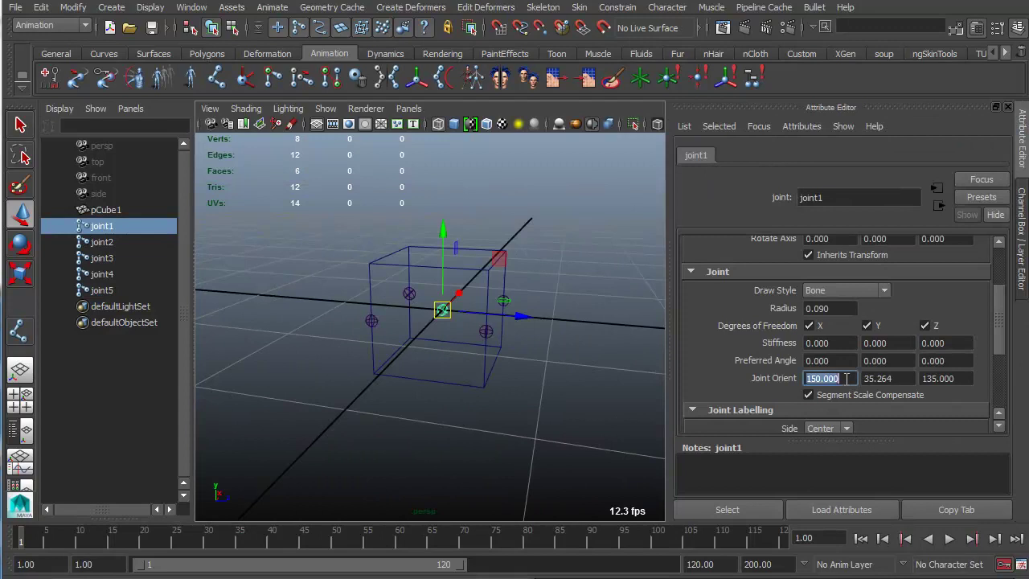
pyautogui.write('0')
pyautogui.press('Tab')
pyautogui.write('0')
pyautogui.press('Tab')
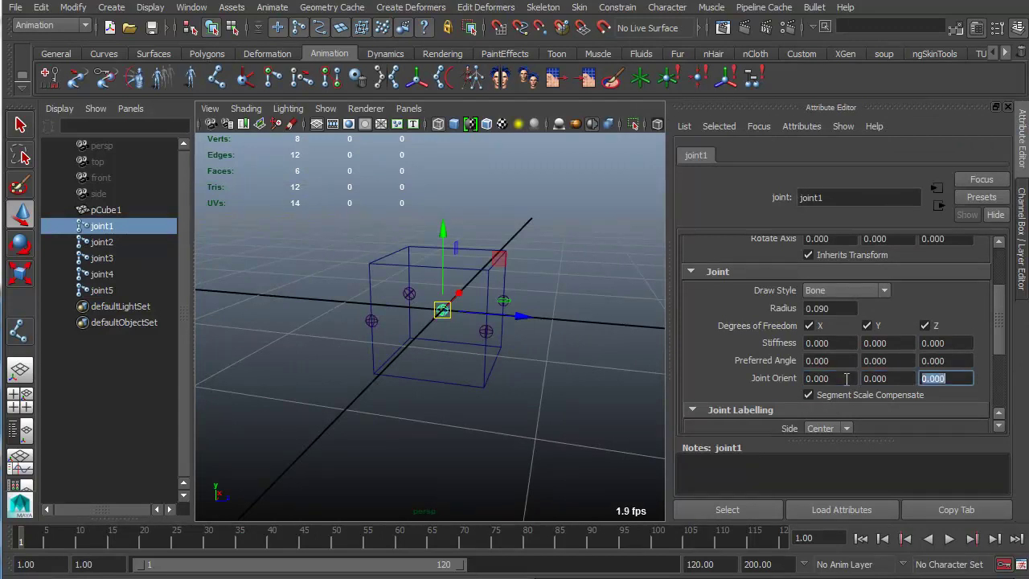
# - Compare the Joint Orient, Translate and Rotate values of the unparented corner joints, then clear the selection
pyautogui.click(127, 250)
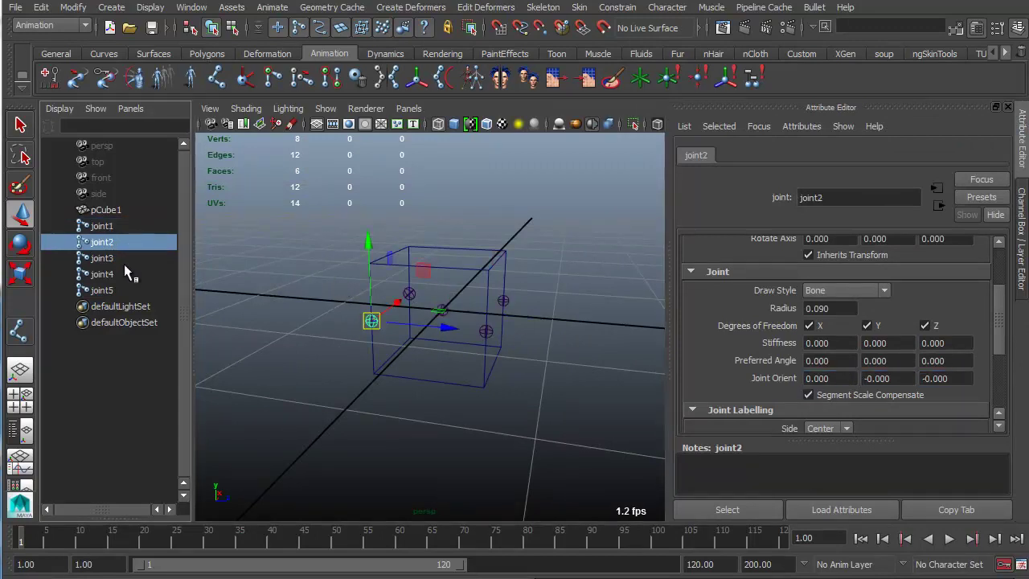
pyautogui.click(124, 273)
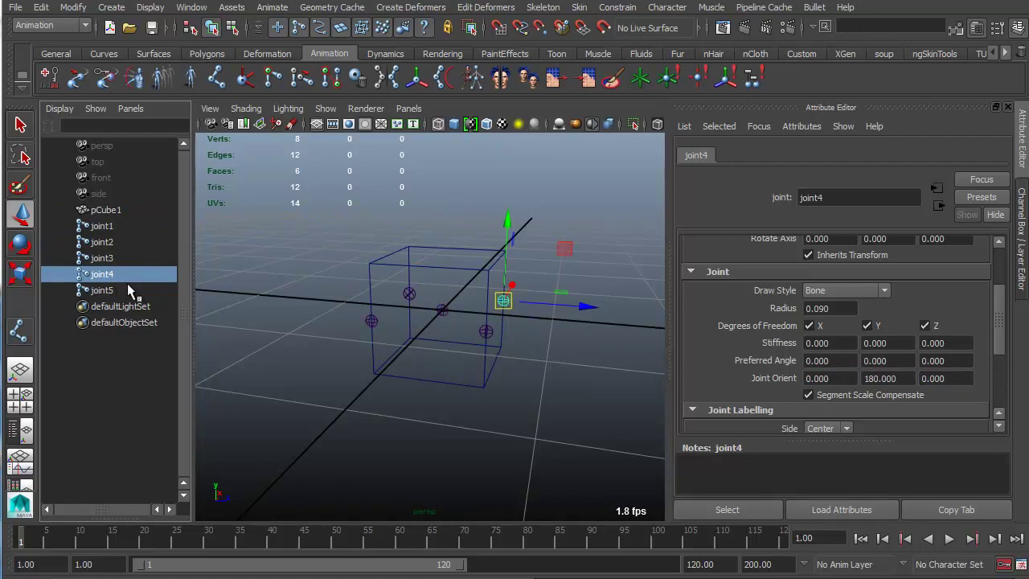
pyautogui.click(129, 291)
pyautogui.click(120, 270)
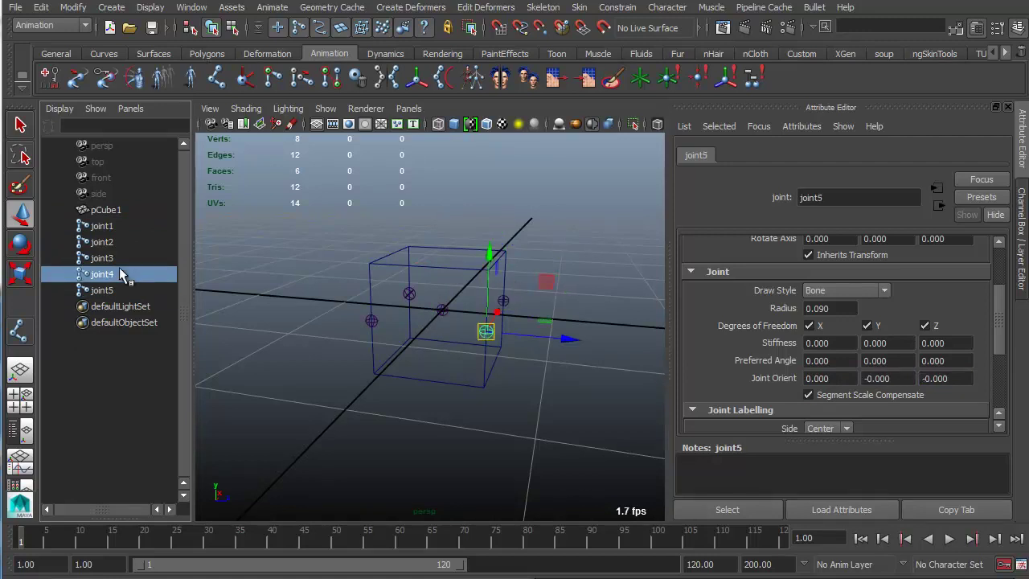
pyautogui.hotkey('ctrl', 'a')
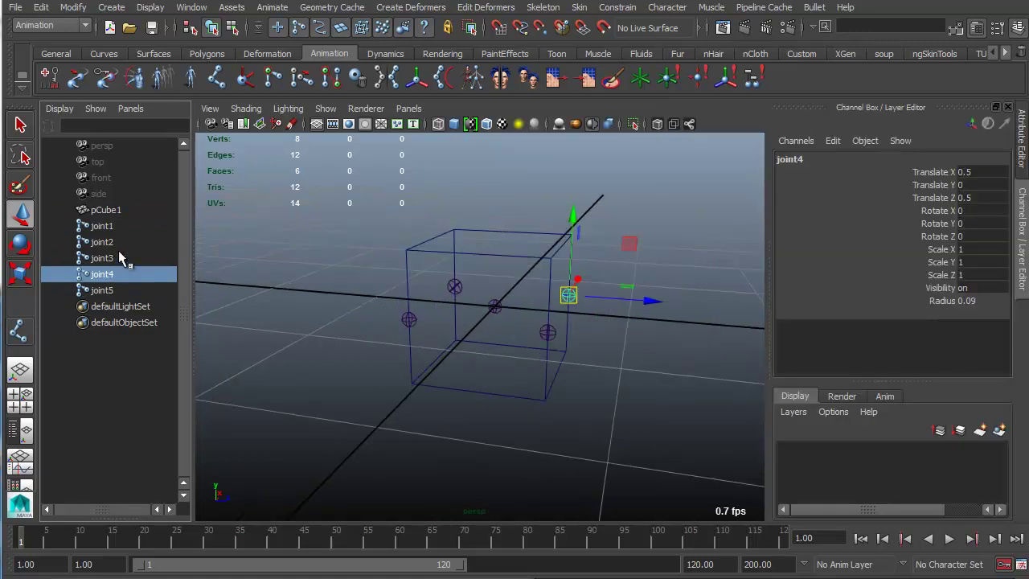
pyautogui.click(119, 242)
pyautogui.click(119, 257)
pyautogui.click(119, 290)
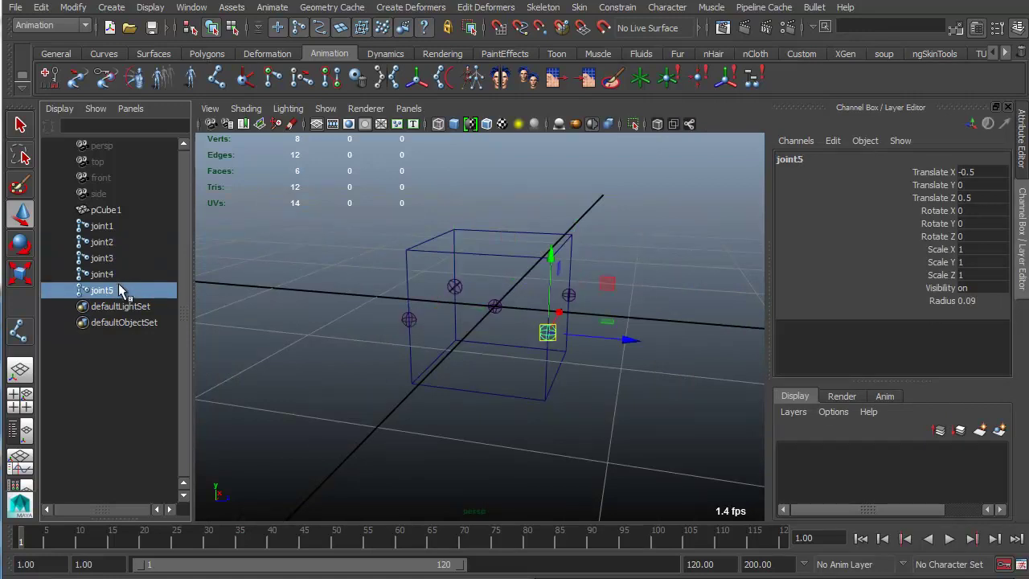
pyautogui.moveTo(117, 242); pyautogui.dragTo(118, 291)
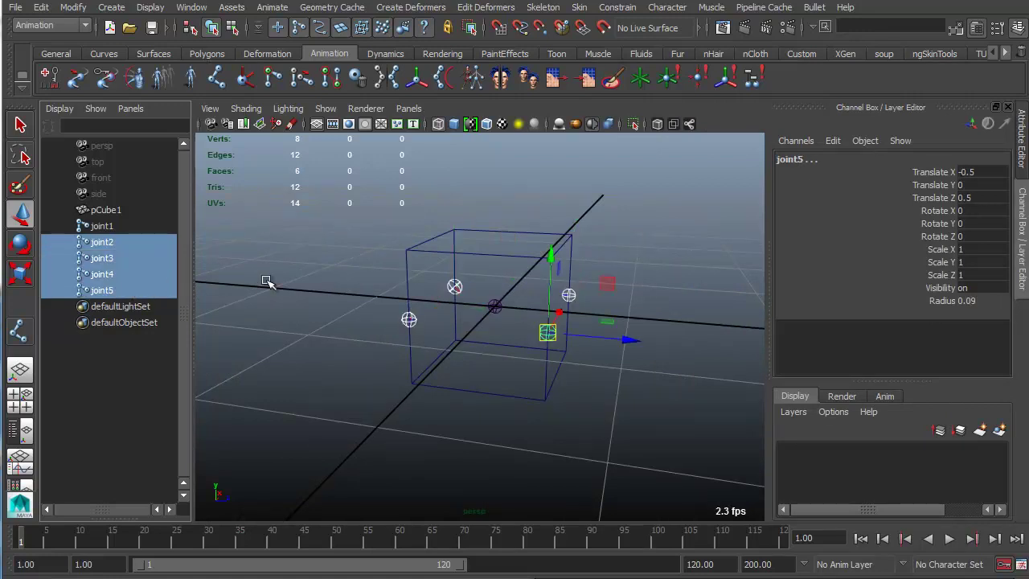
pyautogui.click(306, 244)
pyautogui.click(321, 292)
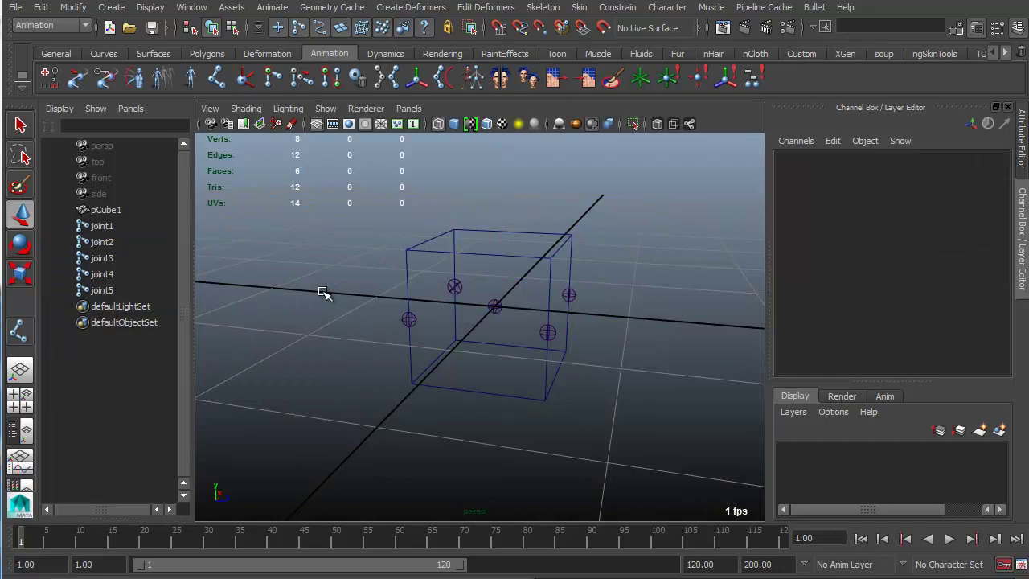
# - Set joint4's Joint Orient Y to 0
pyautogui.click(550, 335)
pyautogui.click(568, 295)
pyautogui.hotkey('ctrl', 'a')
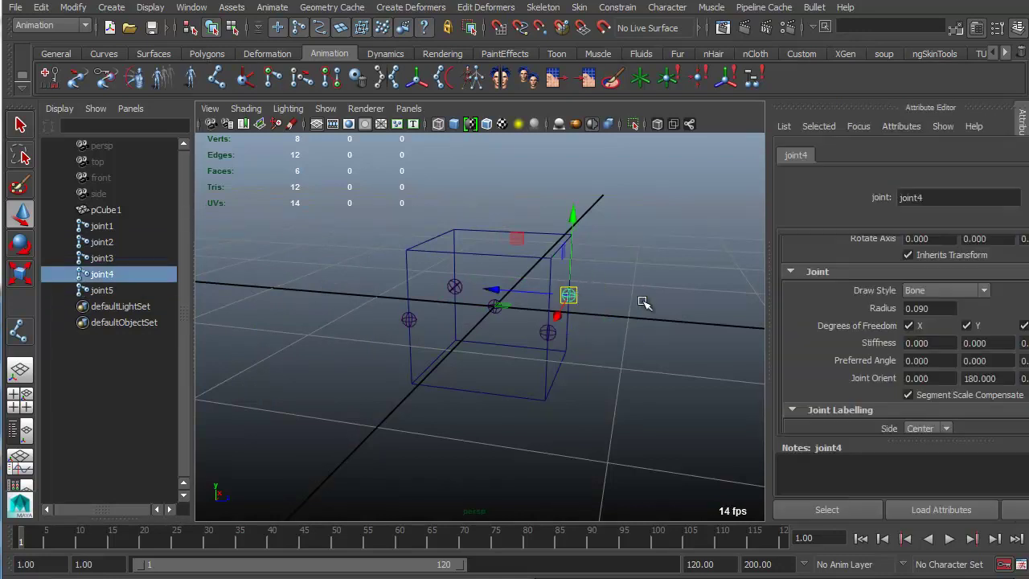
pyautogui.doubleClick(886, 378)
pyautogui.write('0')
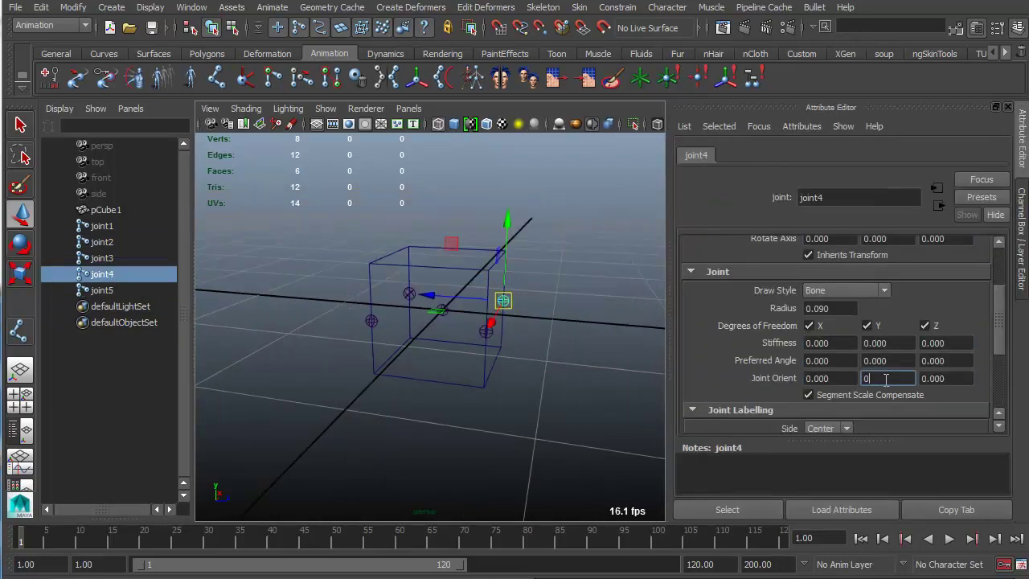
pyautogui.press('Return')
# - Set joint3's Joint Orient to 0 on all three axes
pyautogui.click(409, 292)
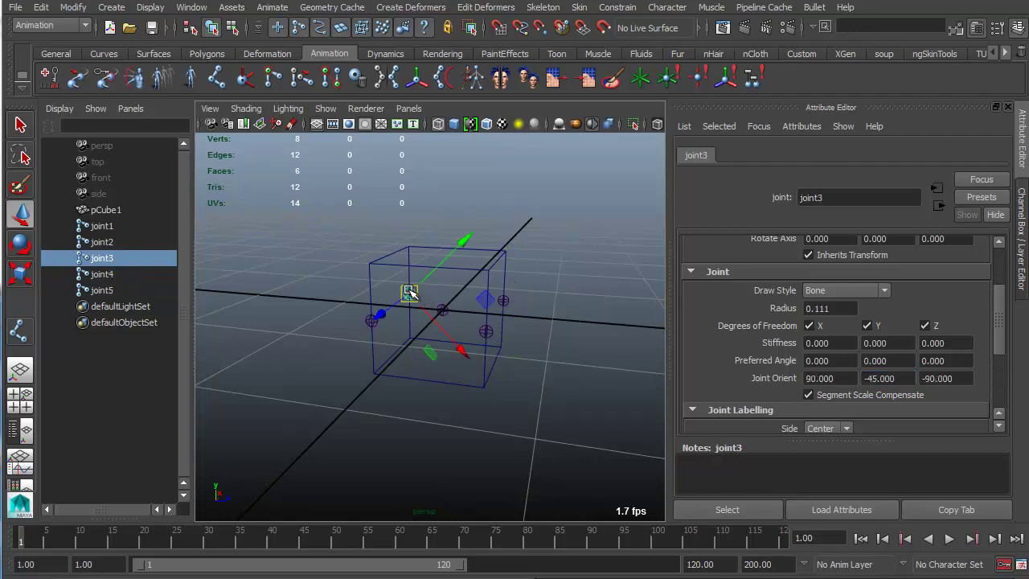
pyautogui.doubleClick(841, 378)
pyautogui.write('0')
pyautogui.press('Tab')
pyautogui.write('0')
pyautogui.press('Tab')
pyautogui.write('0')
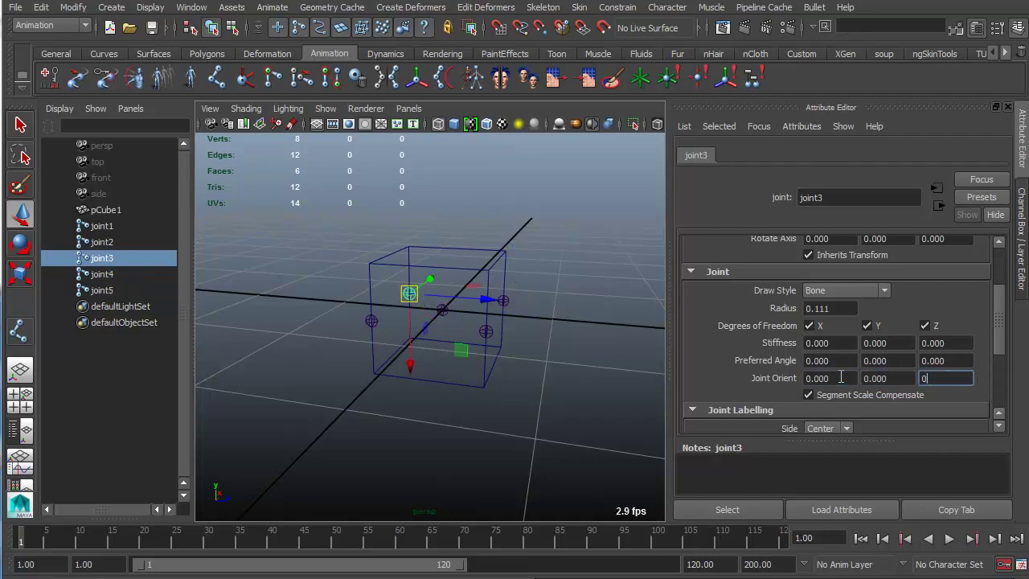
pyautogui.press('Return')
# - Check the Joint Orient values and manipulator axes of joint2, joint3, joint4 and joint5 one by one
pyautogui.click(391, 320)
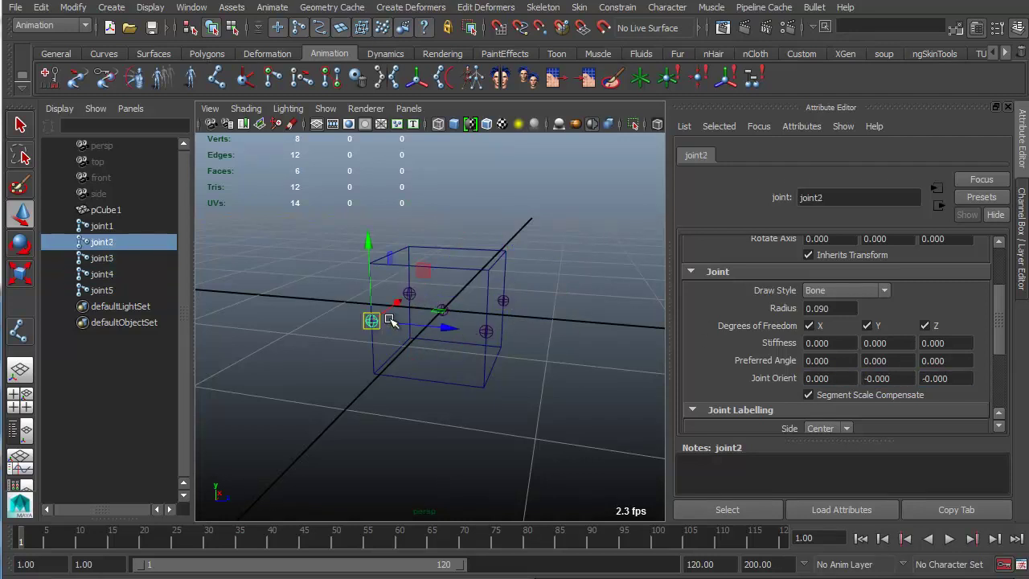
pyautogui.click(117, 258)
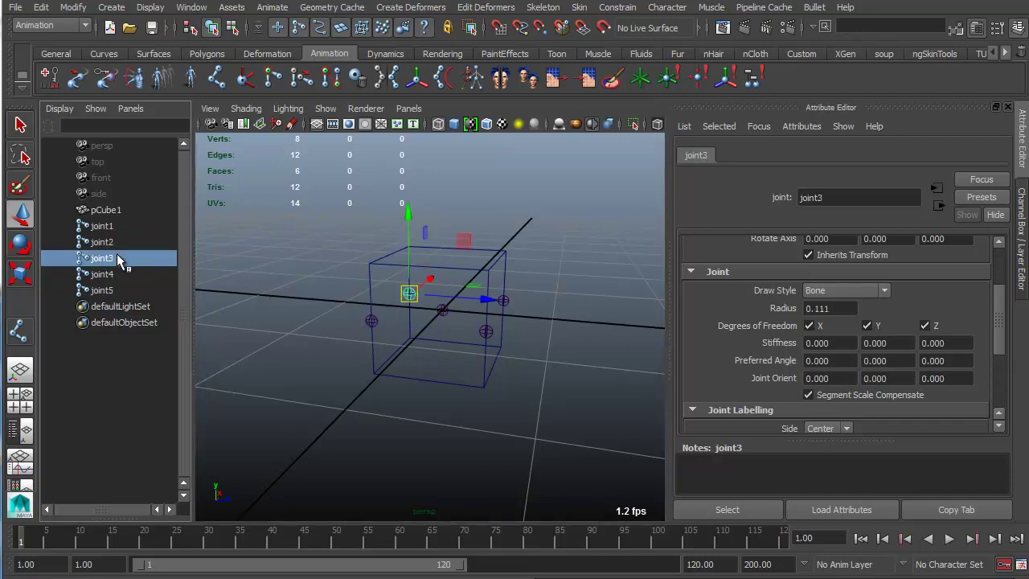
pyautogui.click(115, 274)
pyautogui.click(116, 291)
pyautogui.click(116, 258)
pyautogui.click(117, 242)
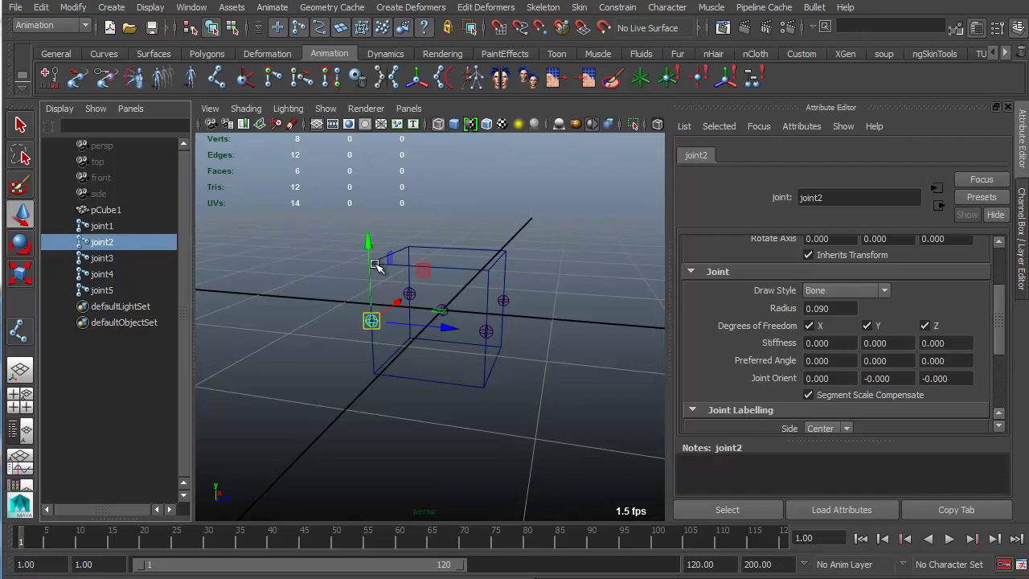
# - Activate the Rotate tool on joint2 and examine its rotation axes
pyautogui.keyDown('alt'); pyautogui.moveTo(375, 292); pyautogui.dragTo(363, 294); pyautogui.keyUp('alt')
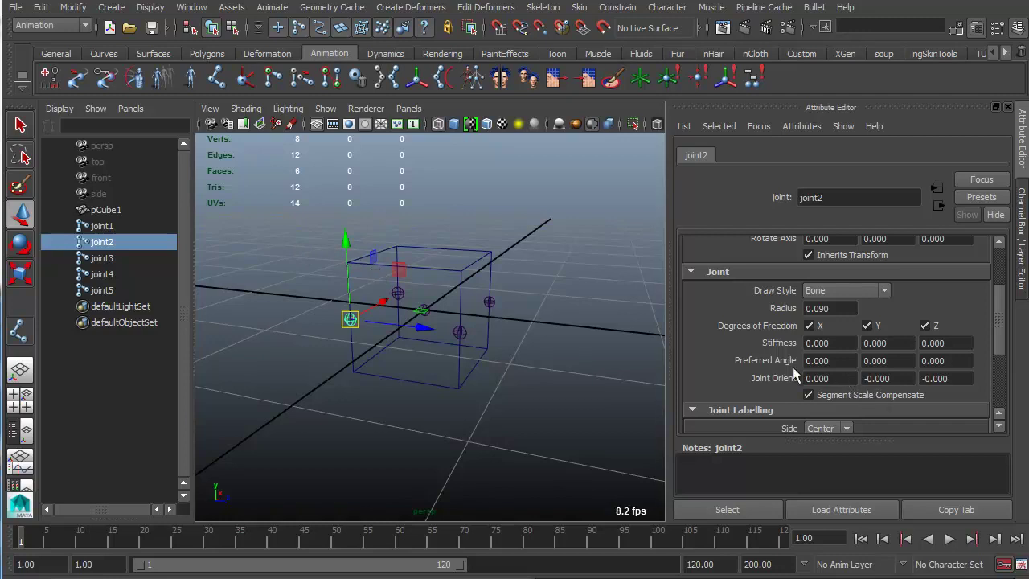
pyautogui.press('e')
pyautogui.keyDown('alt'); pyautogui.moveTo(414, 287); pyautogui.dragTo(357, 271); pyautogui.keyUp('alt')
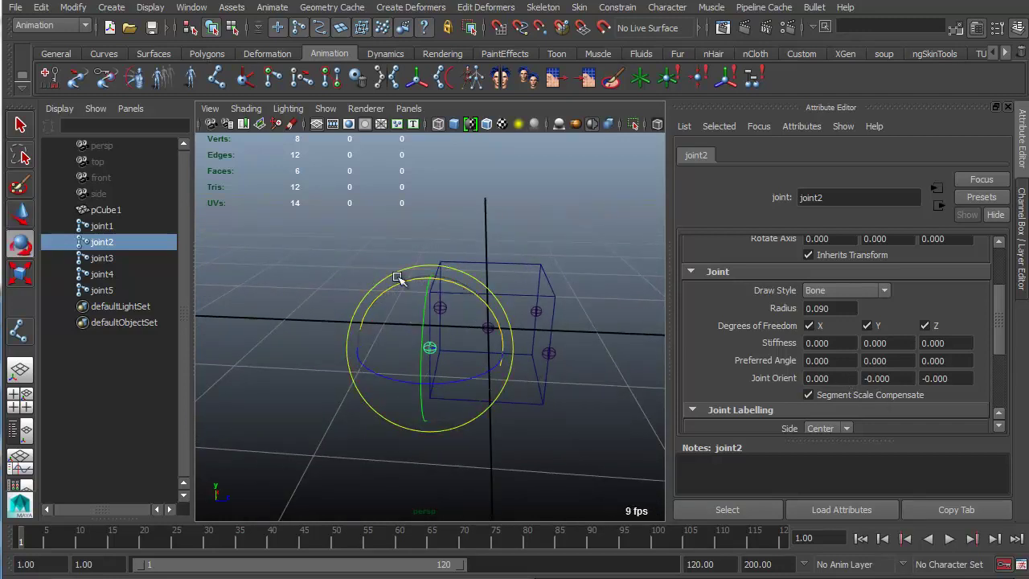
pyautogui.keyDown('alt'); pyautogui.moveTo(418, 299); pyautogui.dragTo(408, 312); pyautogui.keyUp('alt')
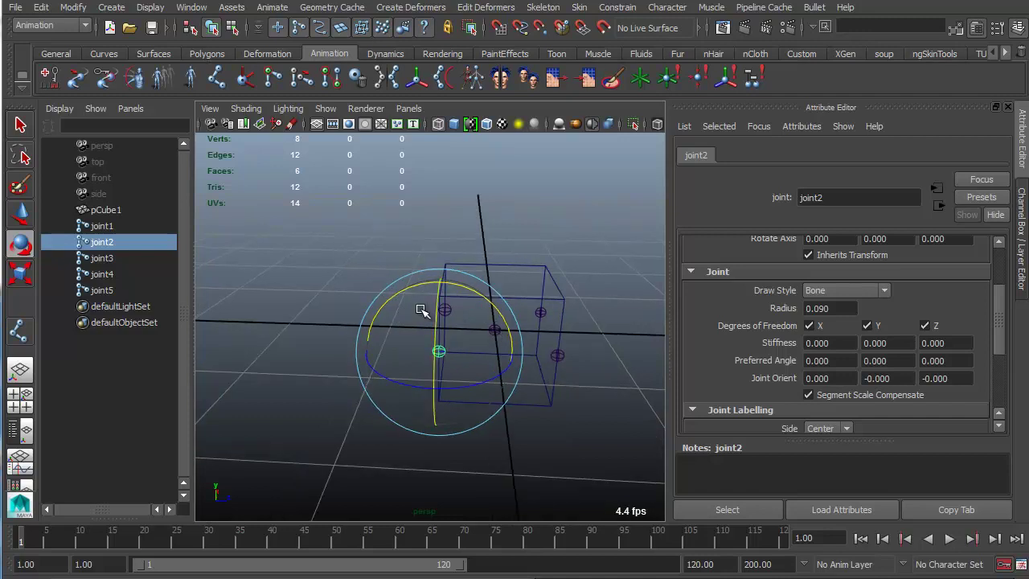
# - Activate the Move tool on joint2 and look through its move axis, joint orient, snap and selection settings
pyautogui.press('w')
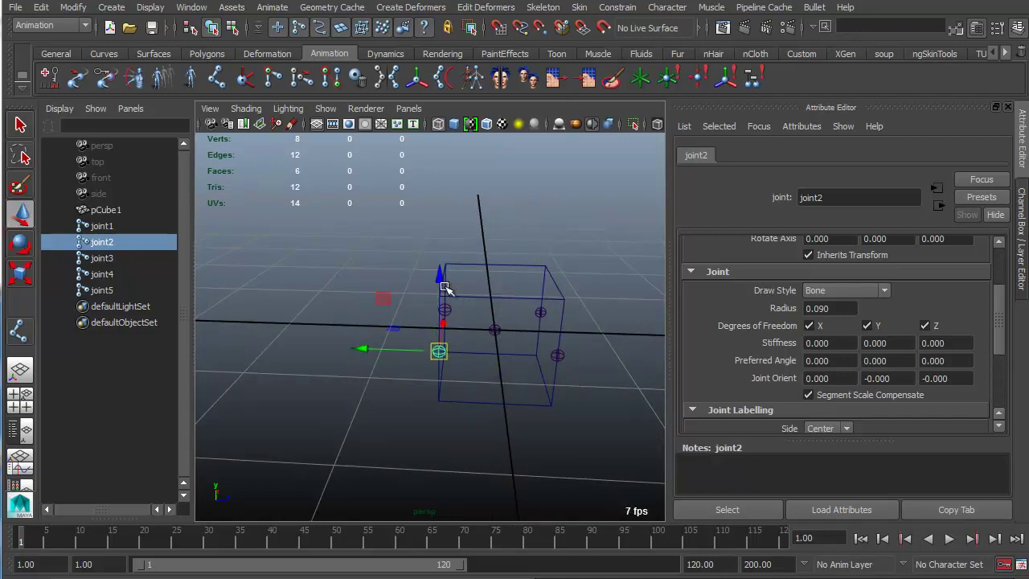
pyautogui.keyDown('alt'); pyautogui.moveTo(339, 281); pyautogui.dragTo(342, 274); pyautogui.keyUp('alt')
pyautogui.doubleClick(21, 214)
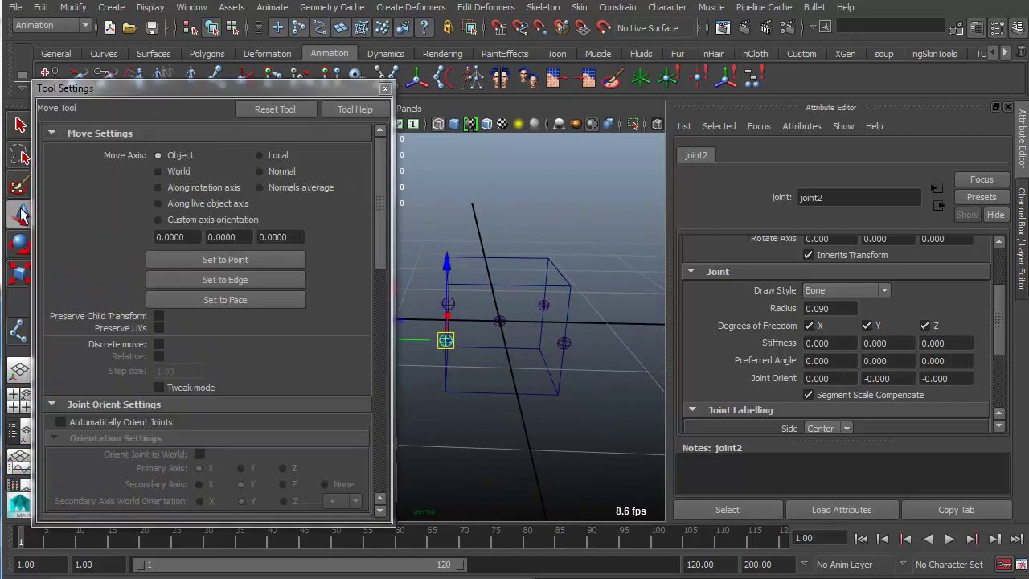
pyautogui.scroll(-10, 266, 327)
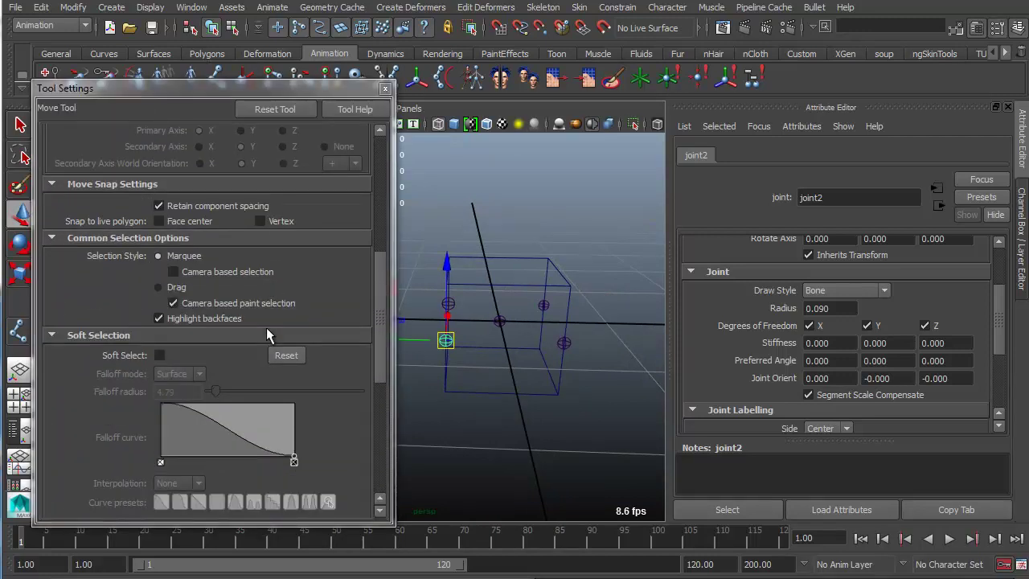
pyautogui.scroll(-2, 266, 327)
pyautogui.scroll(12, 255, 322)
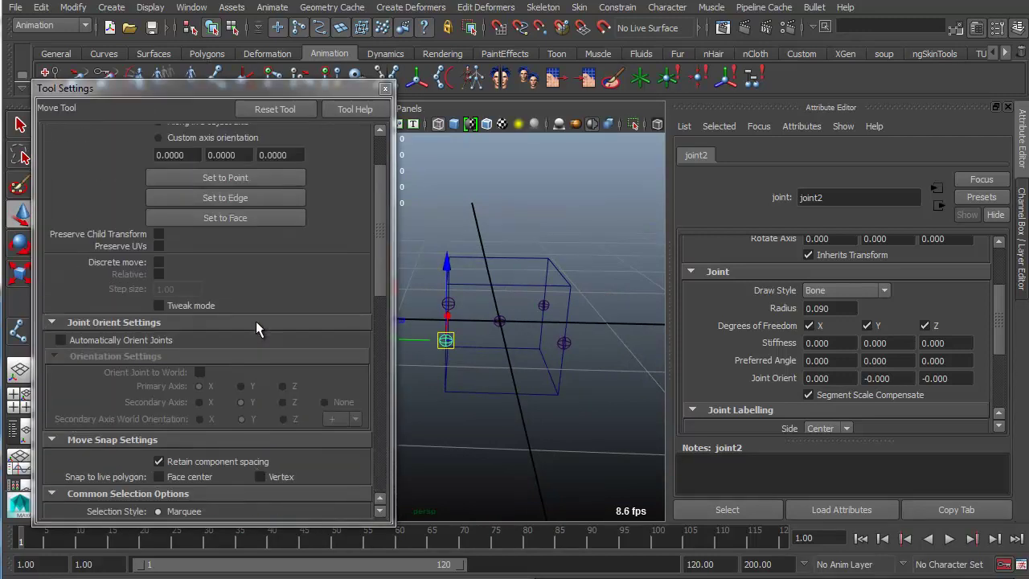
pyautogui.scroll(-6, 257, 327)
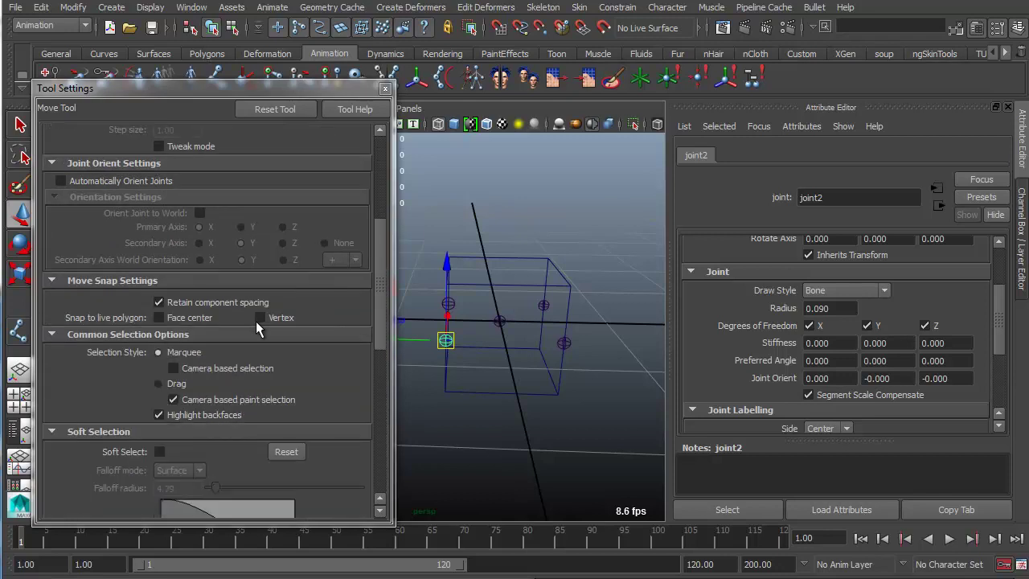
pyautogui.scroll(-2, 255, 321)
pyautogui.click(385, 89)
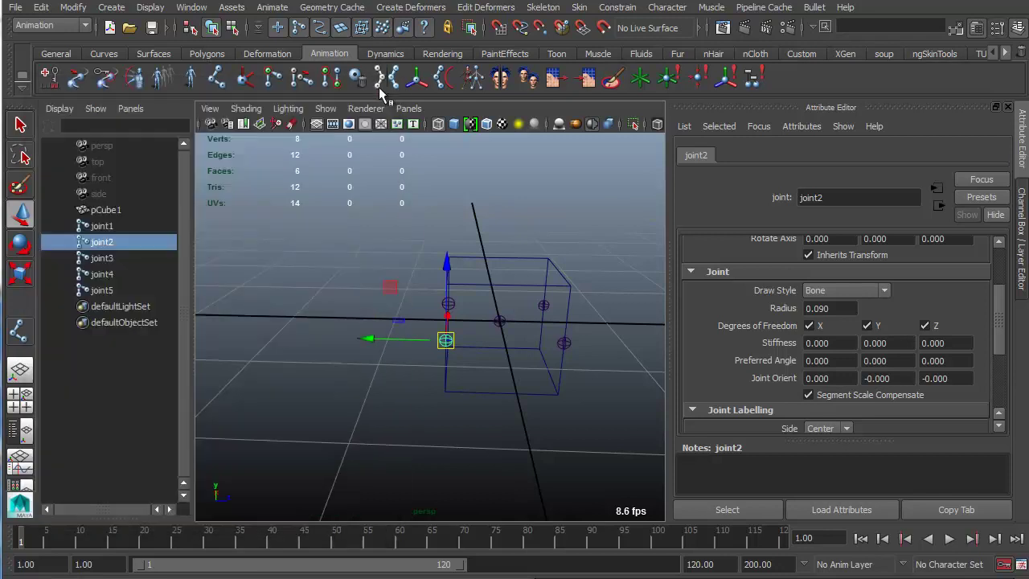
# - Reopen the Move tool's settings and review them again, from the Discrete move option down to the symmetry options
pyautogui.doubleClick(28, 215)
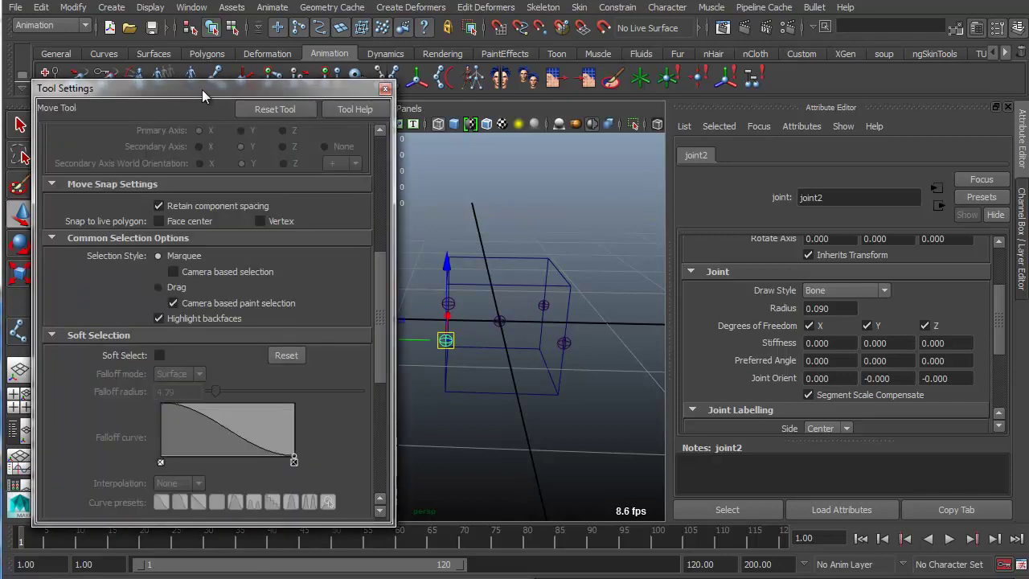
pyautogui.moveTo(202, 90)
pyautogui.mouseDown()
pyautogui.moveTo(108, 105)
pyautogui.moveTo(133, 97)
pyautogui.moveTo(201, 105)
pyautogui.mouseUp()
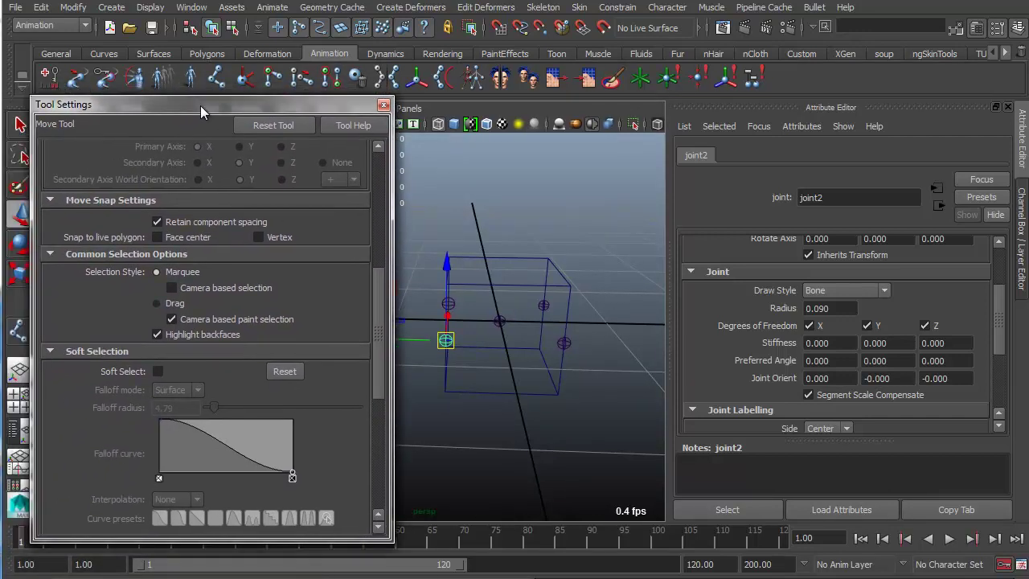
pyautogui.scroll(3, 306, 225)
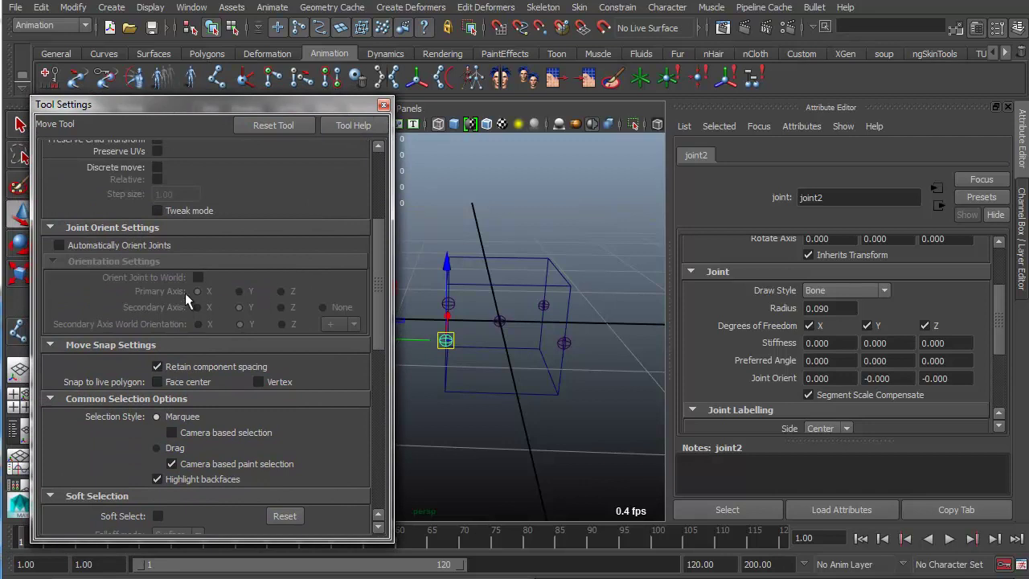
pyautogui.scroll(2, 185, 292)
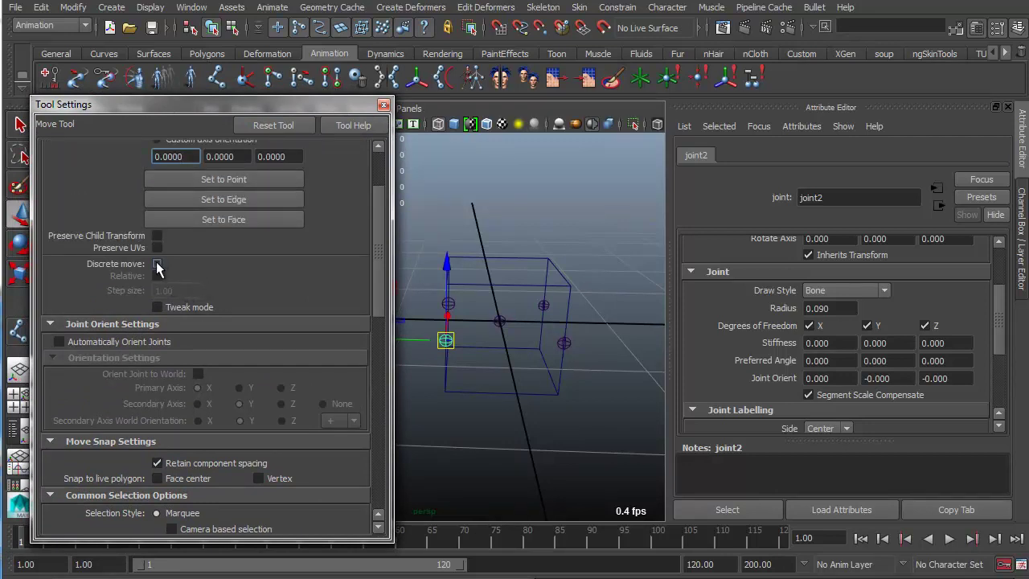
pyautogui.click(157, 264)
pyautogui.scroll(1, 179, 267)
pyautogui.scroll(-6, 178, 267)
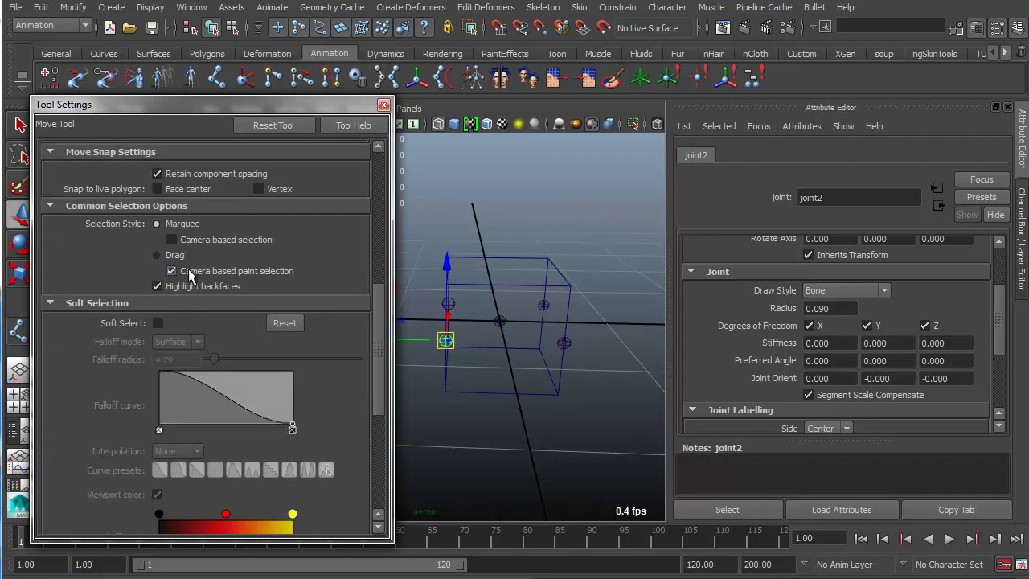
pyautogui.scroll(-6, 188, 268)
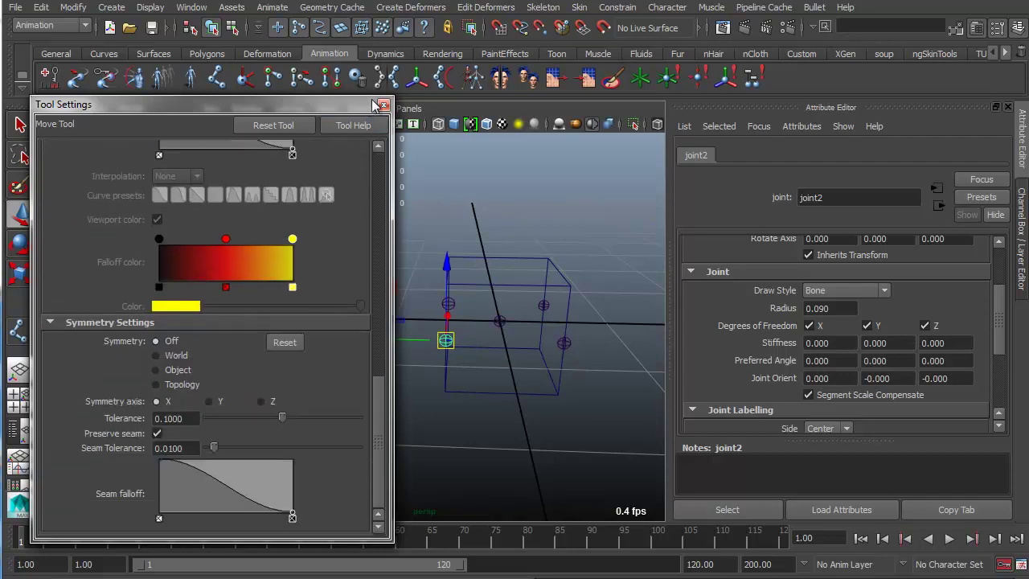
pyautogui.click(384, 106)
# - Parent joint2, joint3, joint4 and joint5 directly under joint1 and select joint1
pyautogui.keyDown('alt'); pyautogui.moveTo(427, 230); pyautogui.dragTo(394, 243); pyautogui.keyUp('alt')
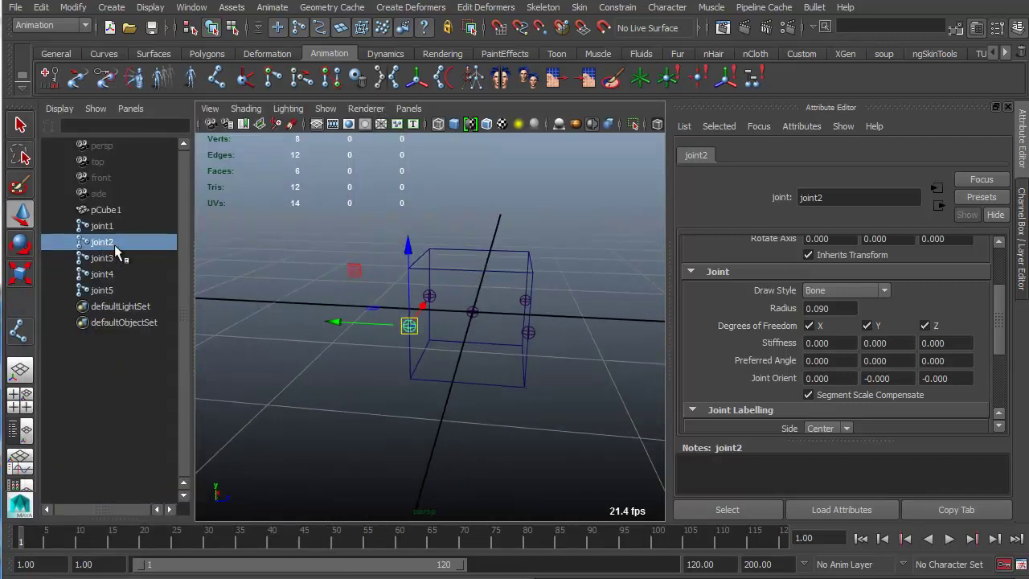
pyautogui.keyDown('alt'); pyautogui.moveTo(345, 329); pyautogui.dragTo(378, 326); pyautogui.keyUp('alt')
pyautogui.click(145, 228)
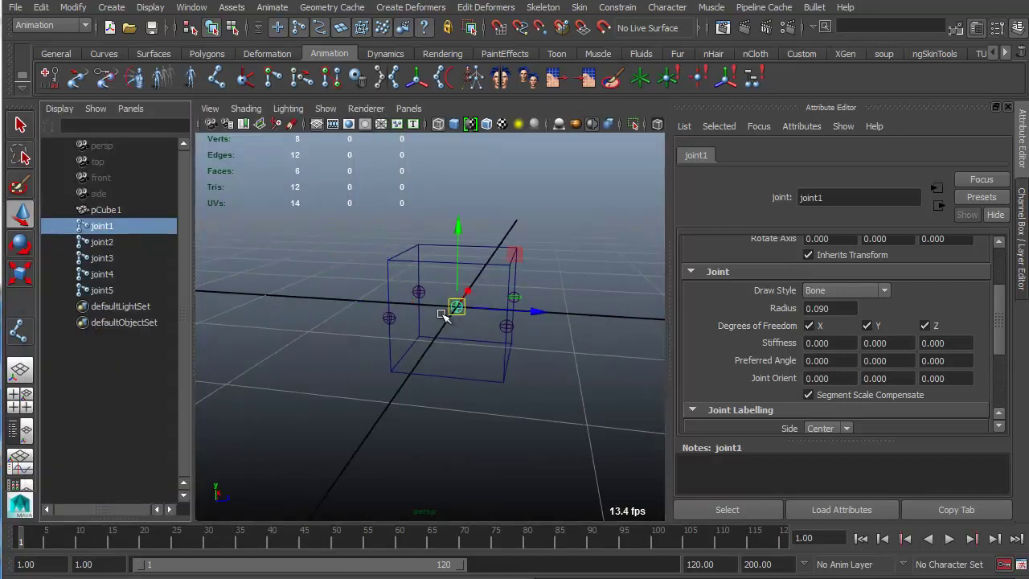
pyautogui.keyDown('alt'); pyautogui.moveTo(582, 303); pyautogui.dragTo(487, 345); pyautogui.keyUp('alt')
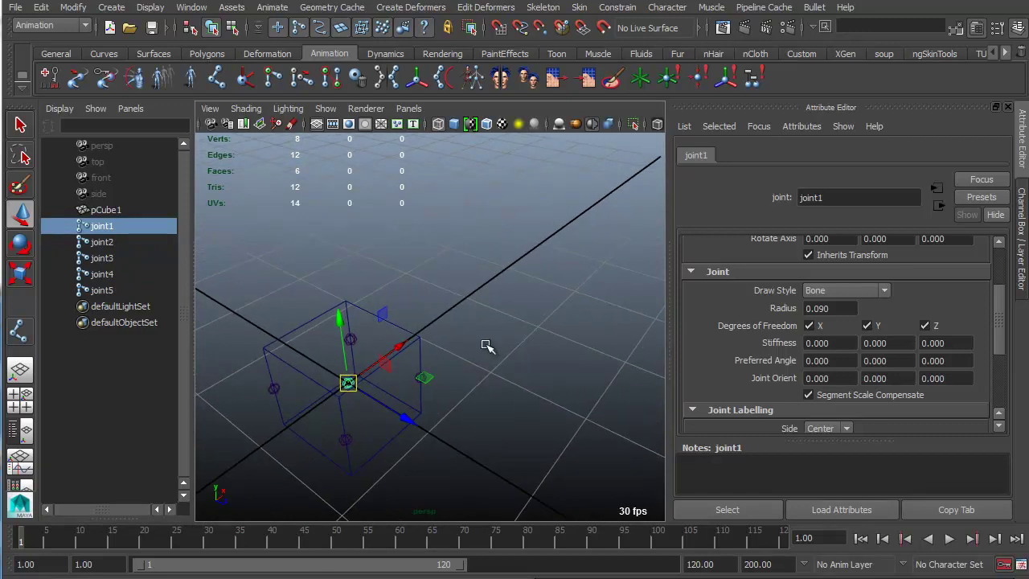
pyautogui.moveTo(116, 286)
pyautogui.mouseDown()
pyautogui.moveTo(125, 240)
pyautogui.moveTo(116, 228)
pyautogui.mouseUp()
pyautogui.press('p')
pyautogui.click(115, 228)
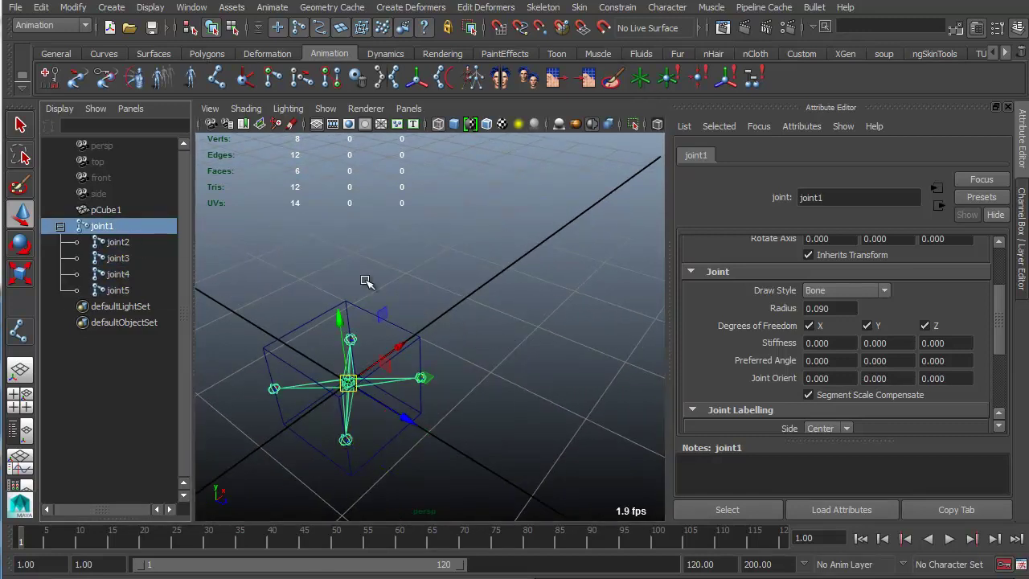
# - Raise the joint1 hierarchy to the cube's top face and place a duplicate of it on the cube's bottom face
pyautogui.keyDown('alt'); pyautogui.moveTo(367, 281); pyautogui.dragTo(441, 231); pyautogui.keyUp('alt')
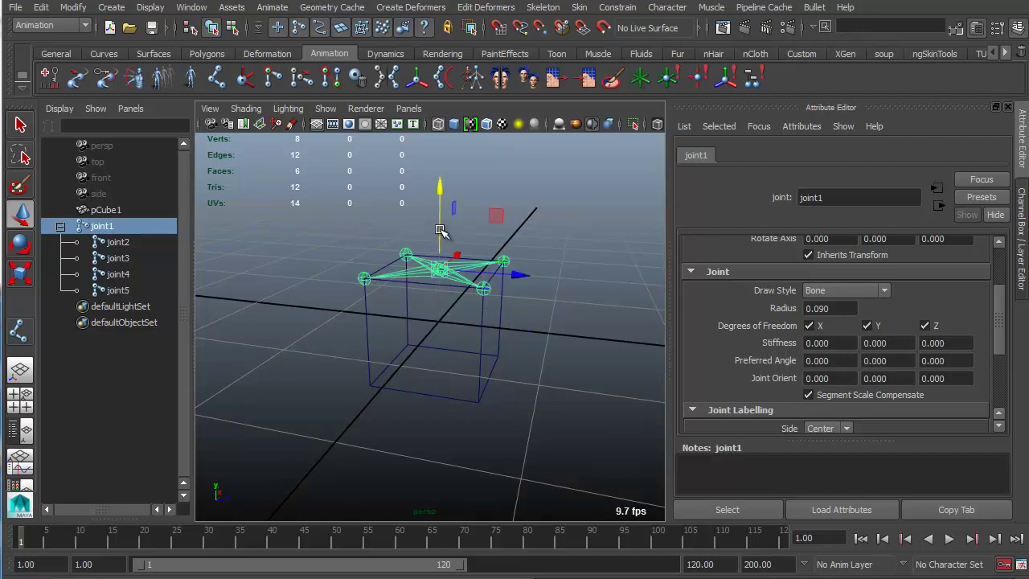
pyautogui.hotkey('ctrl', 'd')
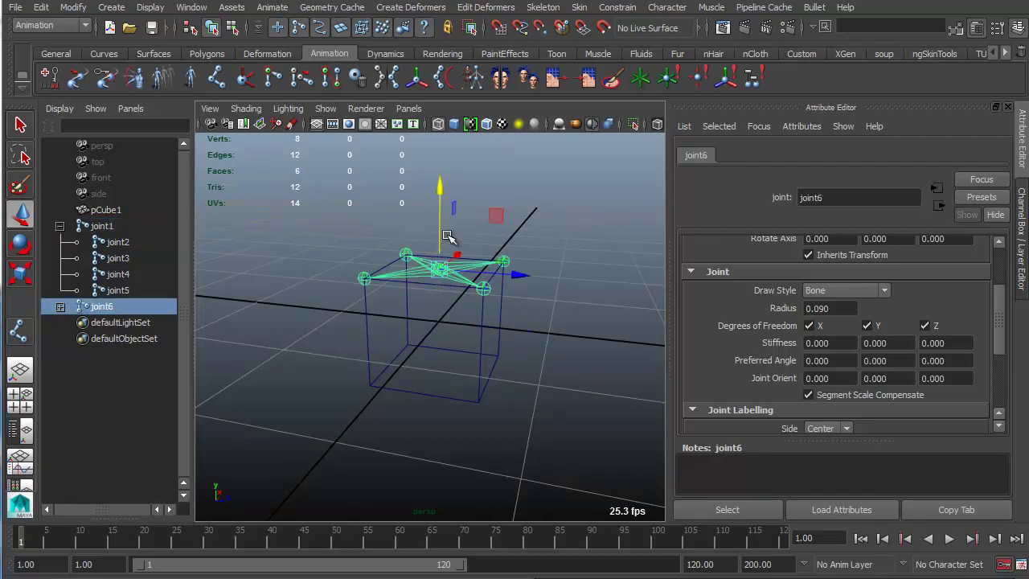
pyautogui.moveTo(441, 192); pyautogui.dragTo(478, 322)
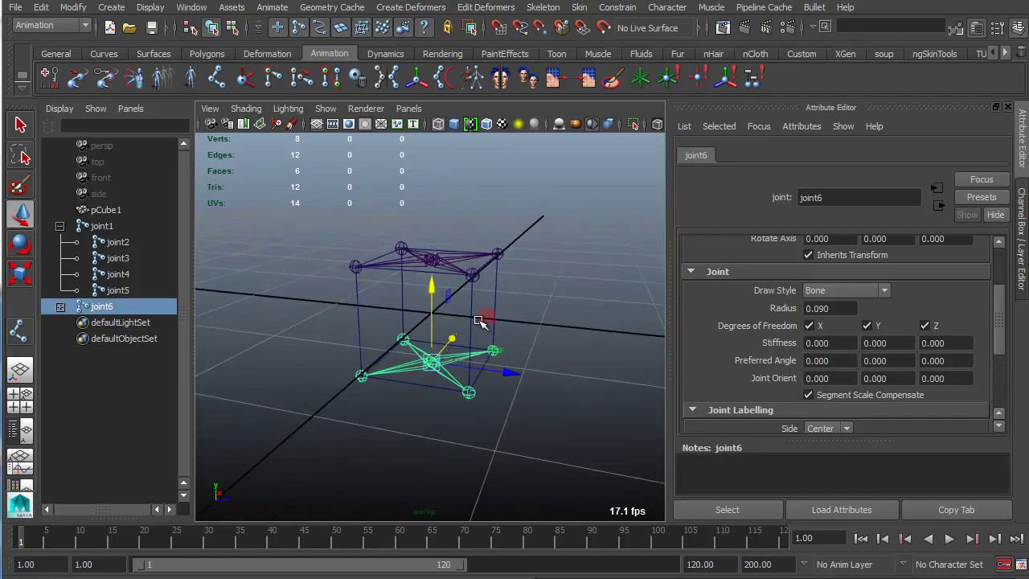
pyautogui.click(515, 294)
# - Delete both joint hierarchies, joint1 and joint6, leaving only the cube
pyautogui.click(60, 226)
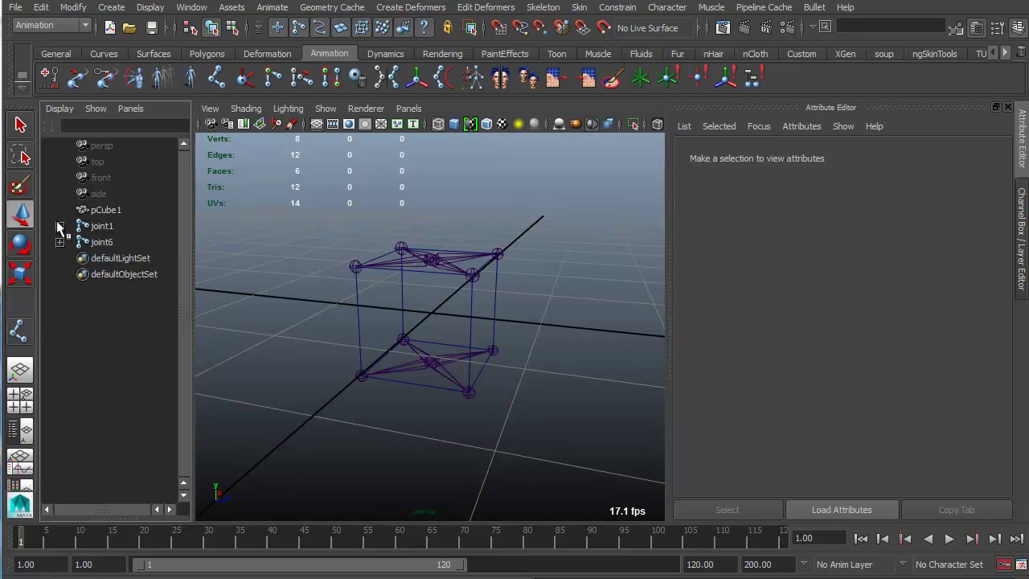
pyautogui.click(357, 214)
pyautogui.keyDown('alt'); pyautogui.moveTo(436, 337); pyautogui.dragTo(412, 371); pyautogui.keyUp('alt')
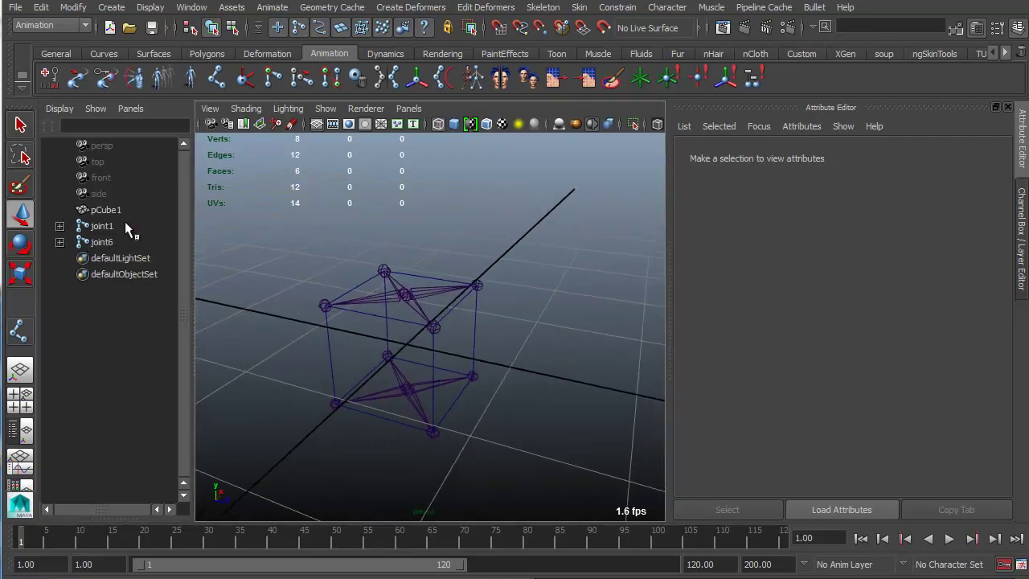
pyautogui.click(113, 220)
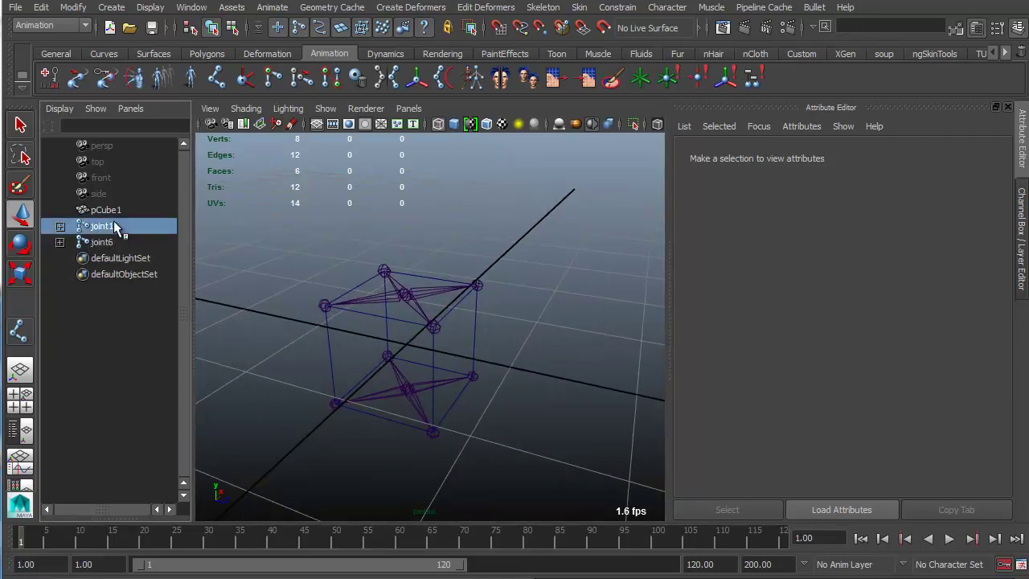
pyautogui.keyDown('shift'); pyautogui.click(112, 235); pyautogui.keyUp('shift')
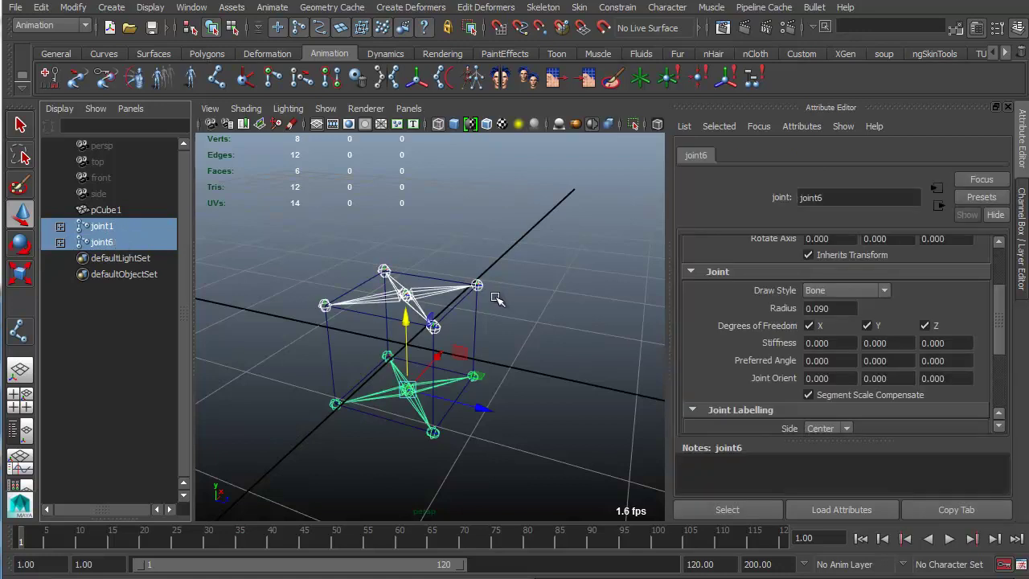
pyautogui.press('Delete')
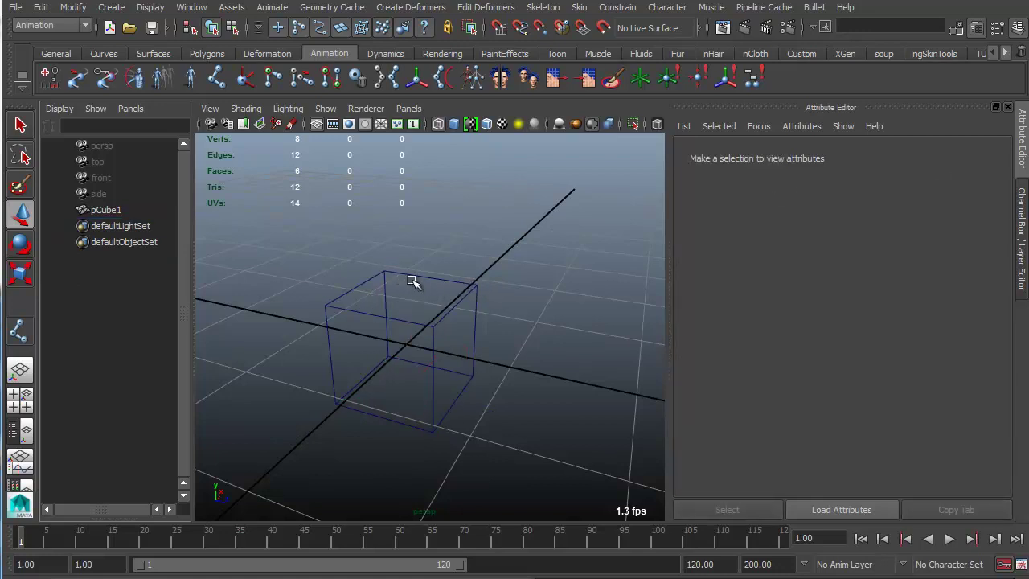
# - Place a single joint at the grid origin inside the cube with the Joint tool
pyautogui.keyDown('alt'); pyautogui.moveTo(412, 281); pyautogui.dragTo(389, 259); pyautogui.keyUp('alt')
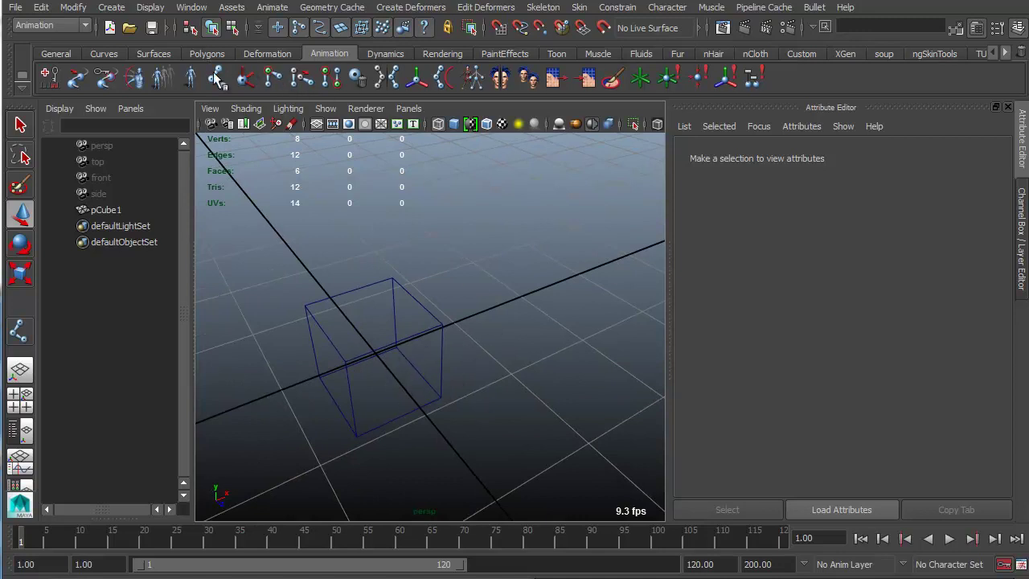
pyautogui.press('y')
pyautogui.keyDown('alt'); pyautogui.moveTo(430, 329); pyautogui.dragTo(489, 284); pyautogui.keyUp('alt')
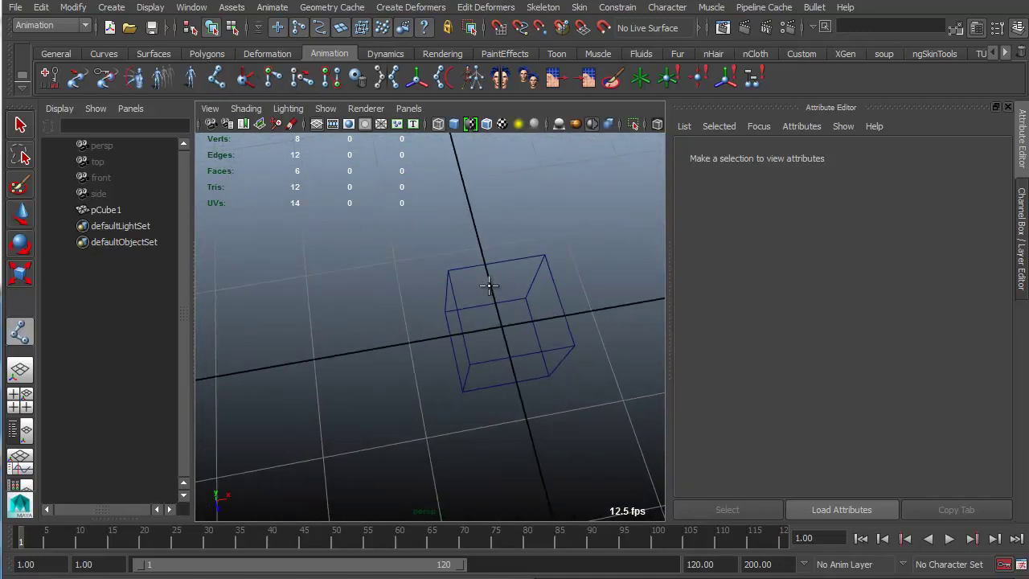
pyautogui.click(504, 325)
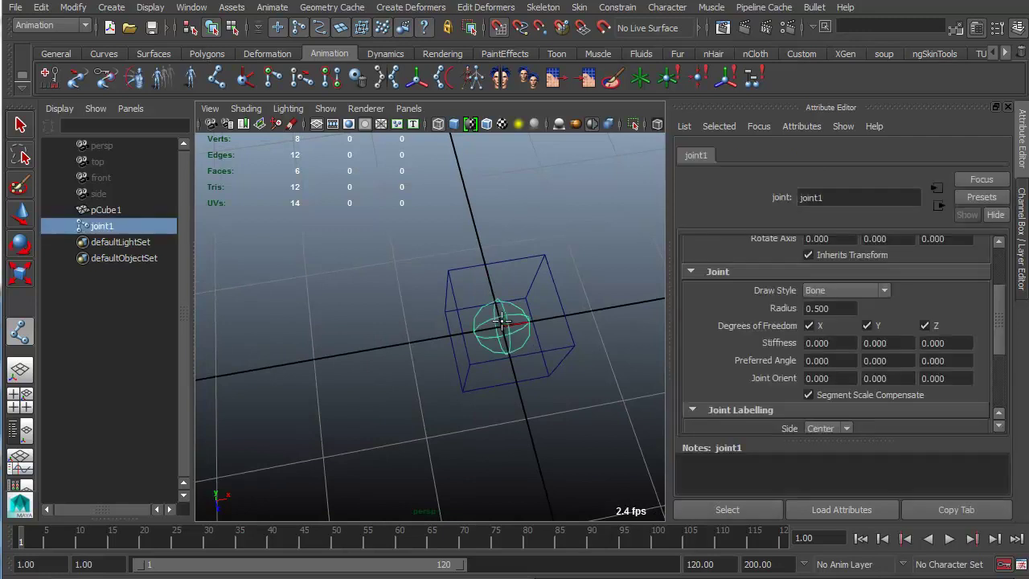
# - Set the radius of joint1 to 0.15
pyautogui.press('w')
pyautogui.keyDown('alt'); pyautogui.moveTo(503, 325); pyautogui.dragTo(386, 304); pyautogui.keyUp('alt')
pyautogui.hotkey('ctrl', 'a')
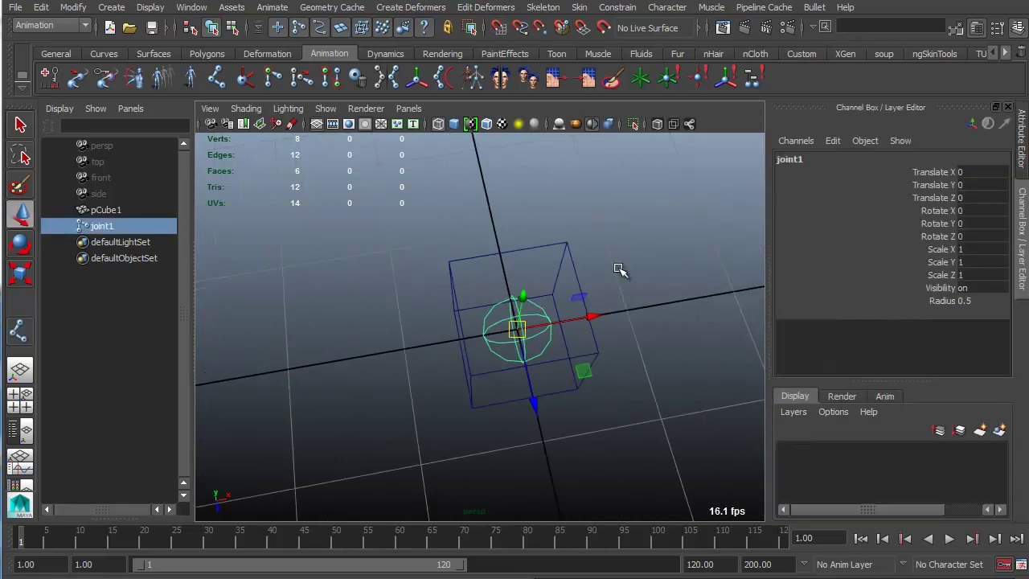
pyautogui.click(943, 302)
pyautogui.moveTo(551, 316)
pyautogui.mouseDown(button='middle')
pyautogui.moveTo(517, 324)
pyautogui.moveTo(547, 331)
pyautogui.mouseUp(button='middle')
# - Switch to the top view and duplicate joint1 in place with the Move tool active
pyautogui.keyDown('alt'); pyautogui.moveTo(547, 330); pyautogui.dragTo(500, 319); pyautogui.keyUp('alt')
pyautogui.press('space')
pyautogui.keyDown('alt'); pyautogui.moveTo(557, 319); pyautogui.dragTo(516, 320, button='right'); pyautogui.keyUp('alt')
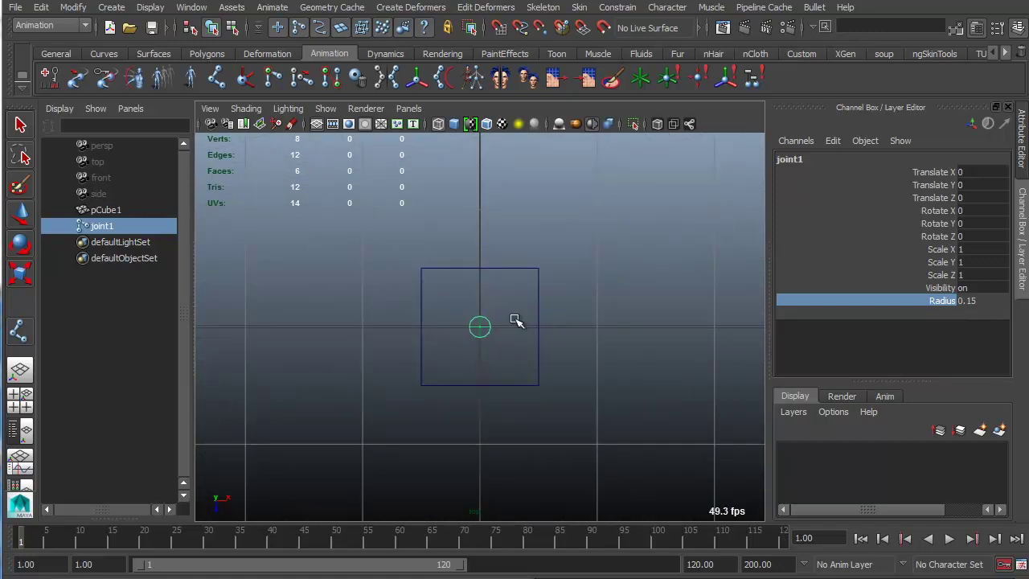
pyautogui.hotkey('ctrl', 'd')
pyautogui.press('w')
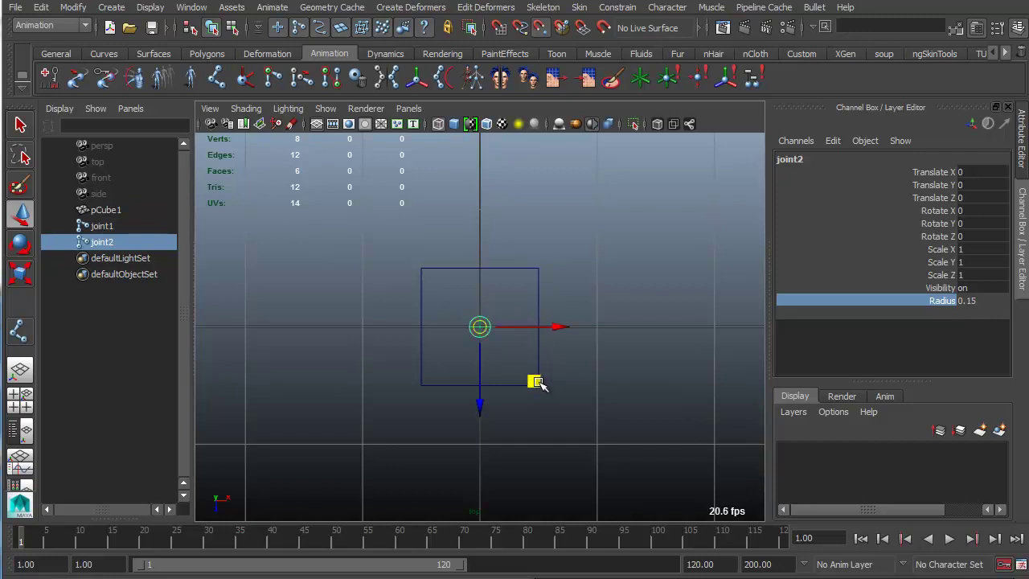
# - Move joint2 along X and Z to the cube's corner at Translate X -0.5 and Translate Z -0.5, keeping Translate Y at 0
pyautogui.moveTo(540, 384); pyautogui.dragTo(415, 280)
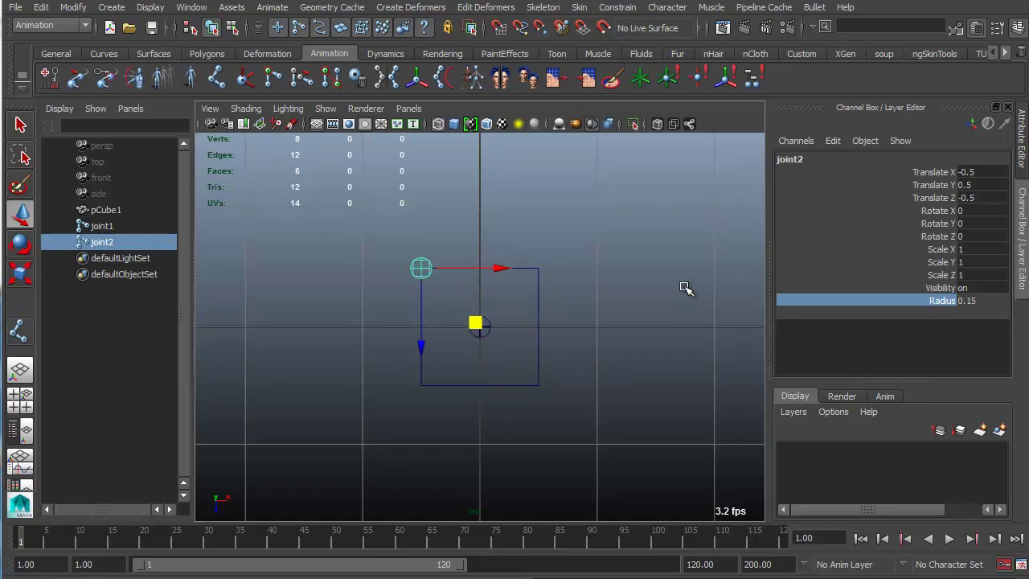
pyautogui.hotkey('ctrl', 'z')
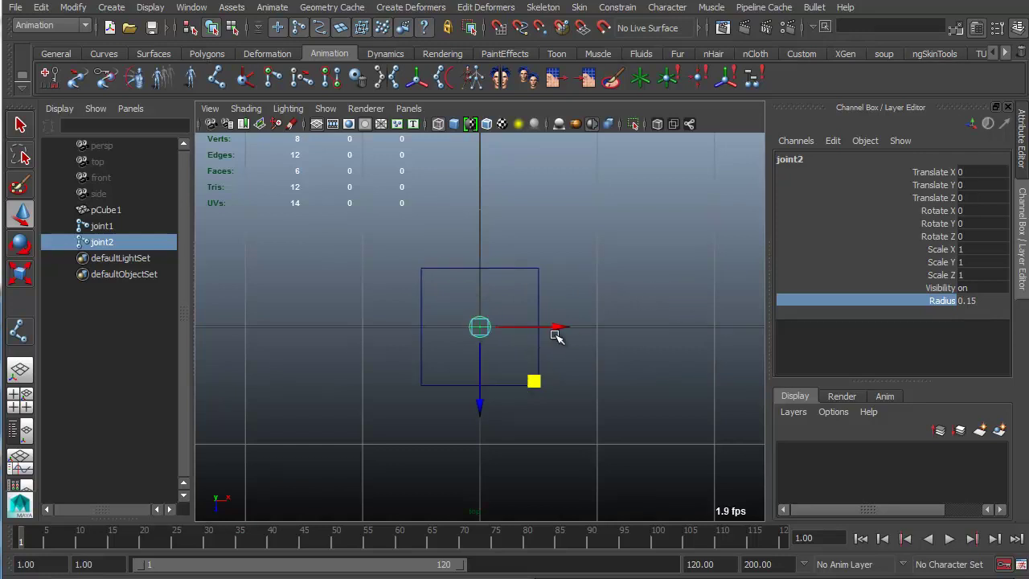
pyautogui.moveTo(554, 331); pyautogui.dragTo(375, 329)
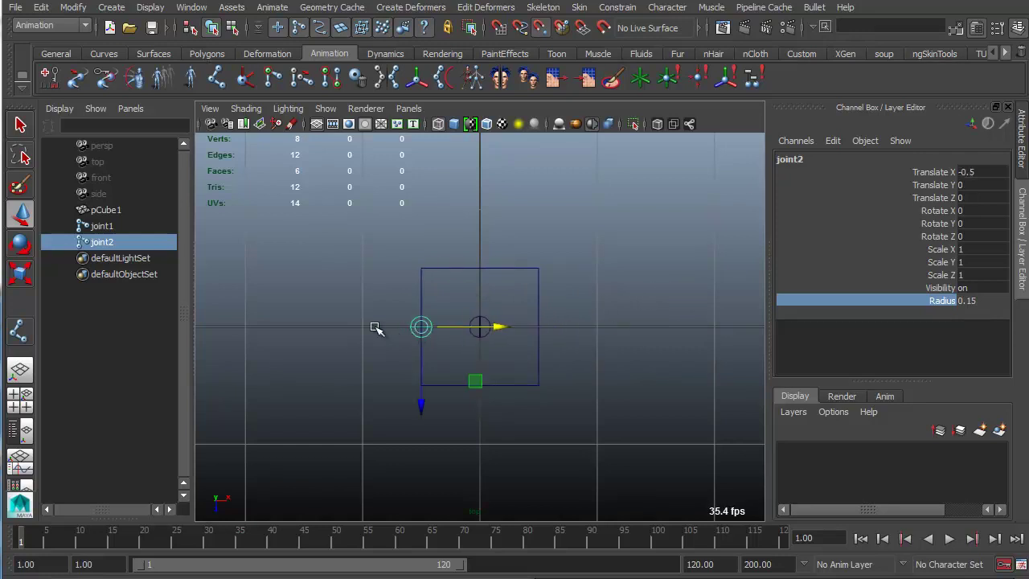
pyautogui.moveTo(422, 405); pyautogui.dragTo(424, 262)
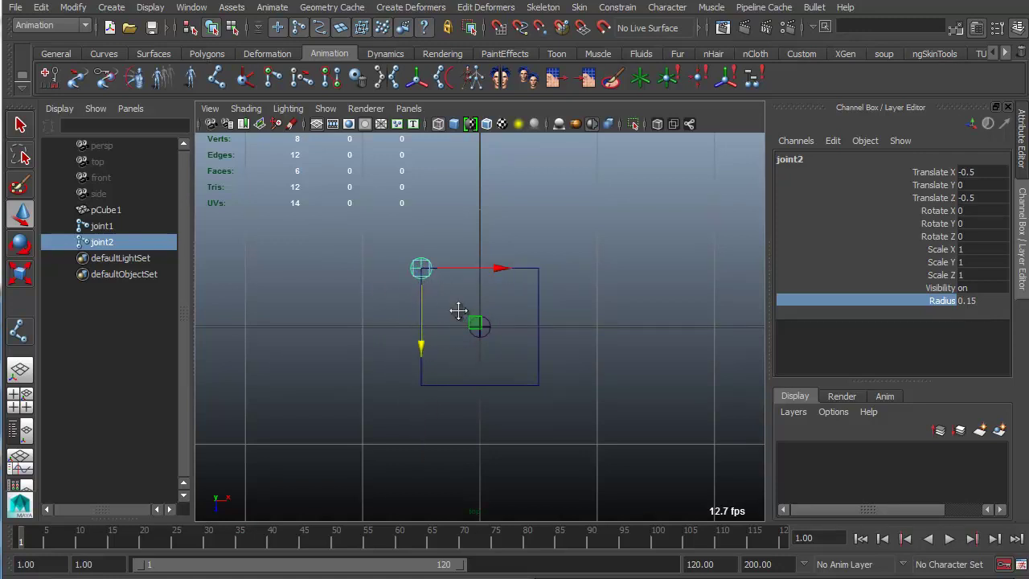
pyautogui.keyDown('alt'); pyautogui.moveTo(458, 312); pyautogui.dragTo(444, 306, button='middle'); pyautogui.keyUp('alt')
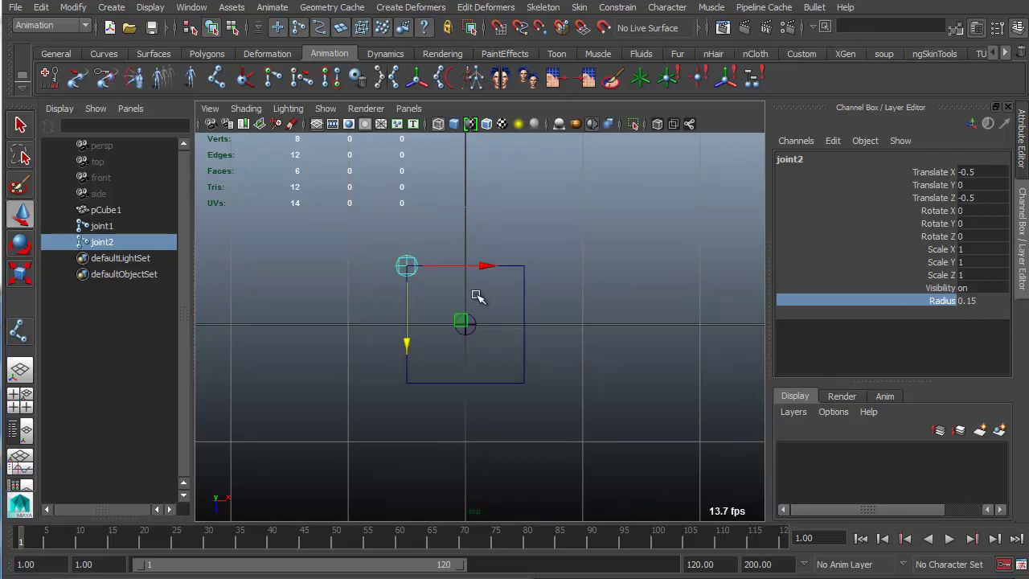
# - Duplicate joint2 to the corner at Translate X 0.5, and duplicate both corner joints to the opposite edge at Translate Z 0.5
pyautogui.hotkey('ctrl', 'd')
pyautogui.moveTo(485, 265); pyautogui.dragTo(555, 268)
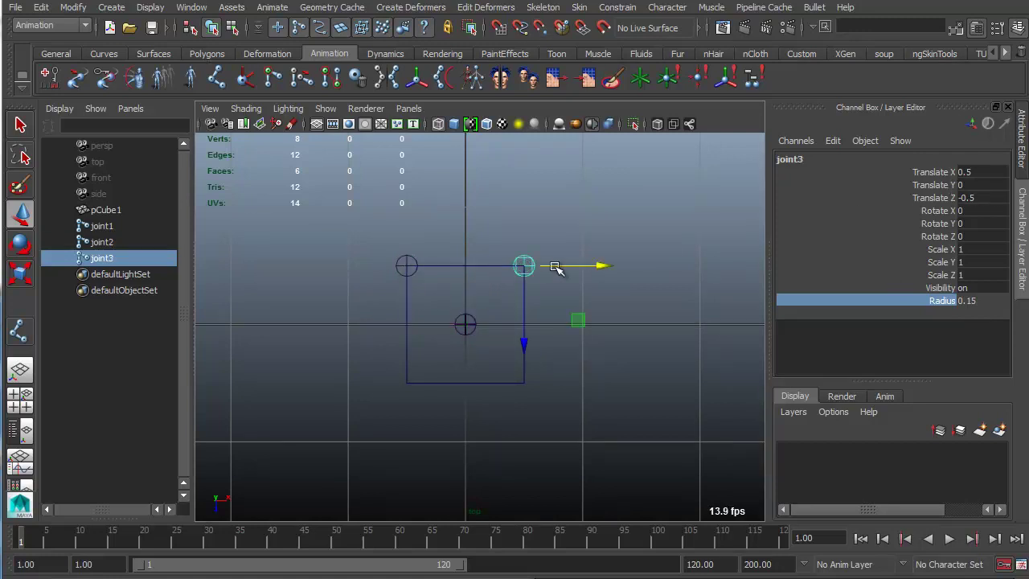
pyautogui.keyDown('shift'); pyautogui.click(406, 264); pyautogui.keyUp('shift')
pyautogui.keyDown('alt'); pyautogui.moveTo(496, 281); pyautogui.dragTo(480, 274, button='middle'); pyautogui.keyUp('alt')
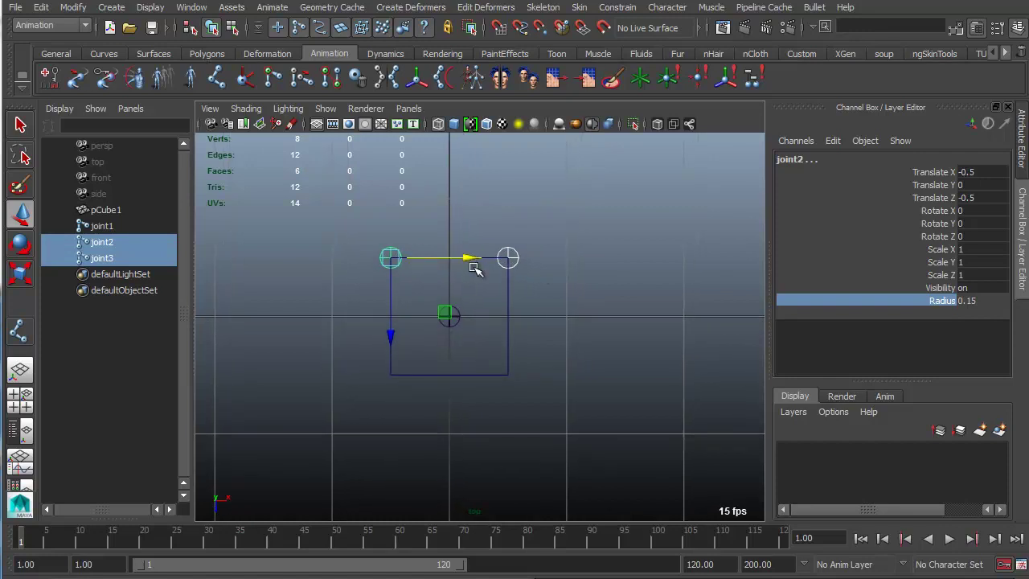
pyautogui.hotkey('ctrl', 'd')
pyautogui.moveTo(390, 332); pyautogui.dragTo(386, 409)
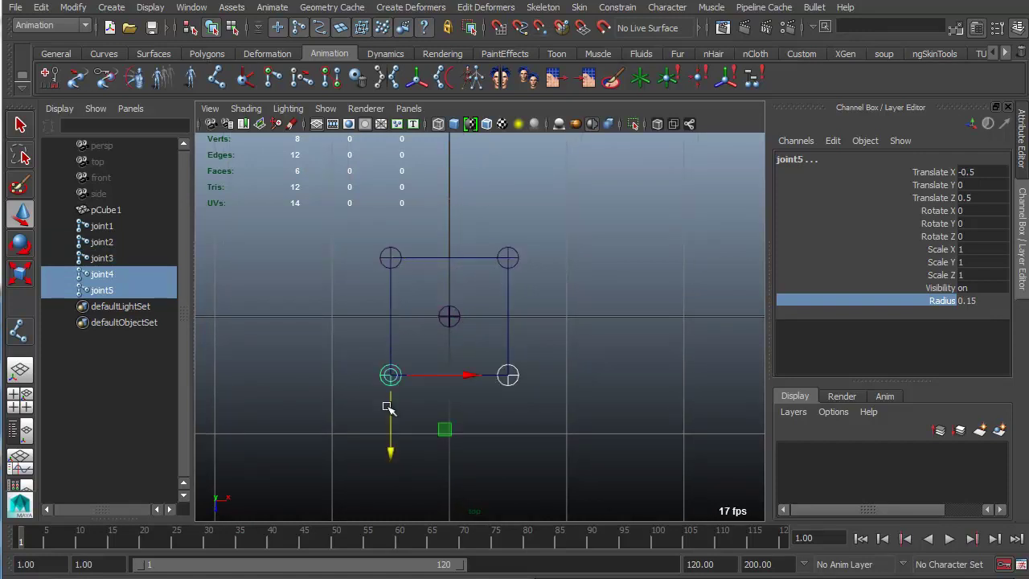
# - Parent the four corner joints to the center joint, joint1
pyautogui.keyDown('shift'); pyautogui.click(398, 268); pyautogui.keyUp('shift')
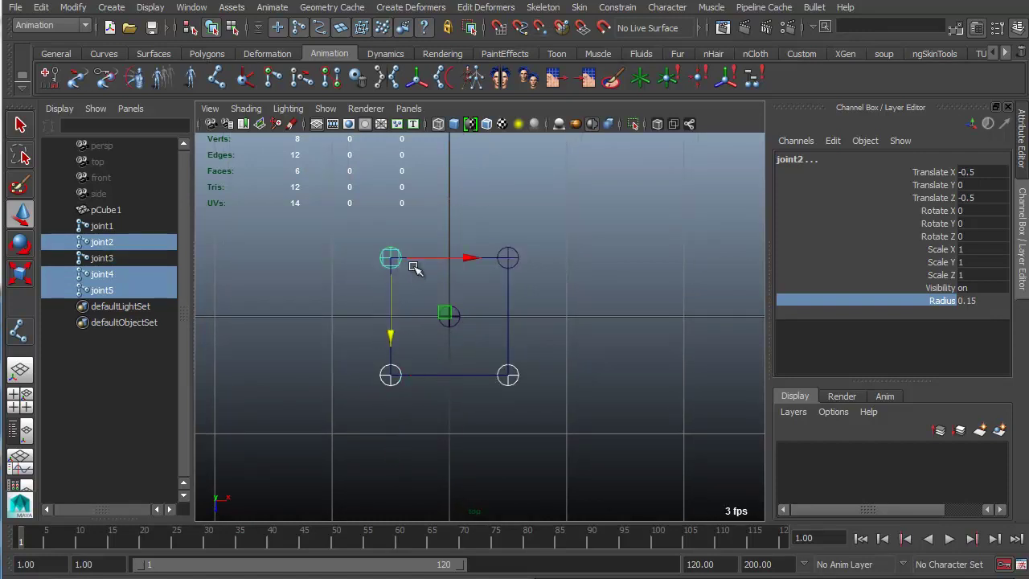
pyautogui.keyDown('shift'); pyautogui.click(517, 262); pyautogui.keyUp('shift')
pyautogui.keyDown('shift'); pyautogui.click(452, 319); pyautogui.keyUp('shift')
pyautogui.press('p')
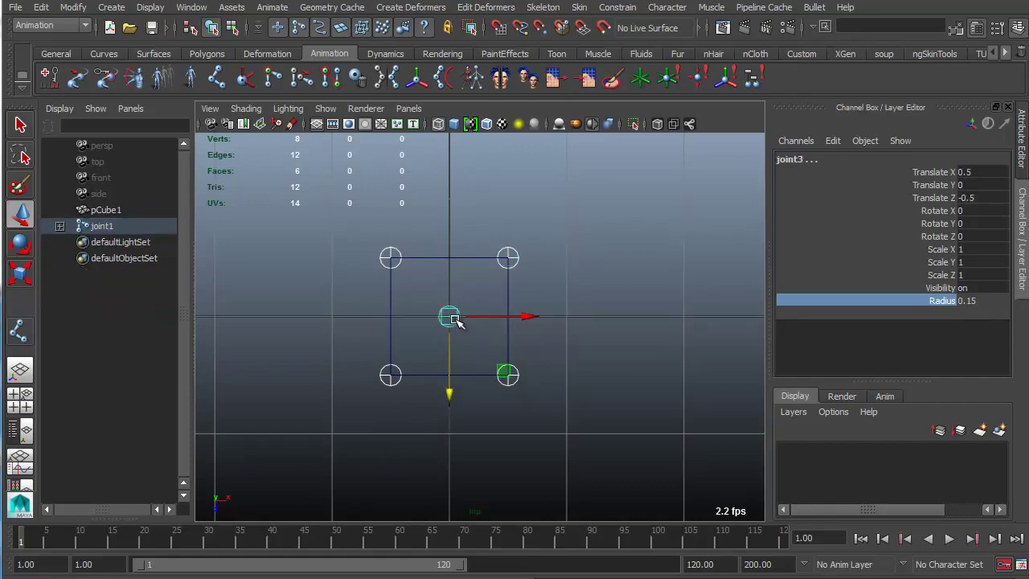
# - In the perspective view, duplicate the joint1 hierarchy and place one copy at Translate Y -0.5 and the other at the cube's top corners
pyautogui.click(468, 333)
pyautogui.press('space')
pyautogui.moveTo(469, 335); pyautogui.dragTo(507, 370)
pyautogui.hotkey('ctrl', 'd')
pyautogui.press('q')
pyautogui.click(505, 326)
pyautogui.press('w')
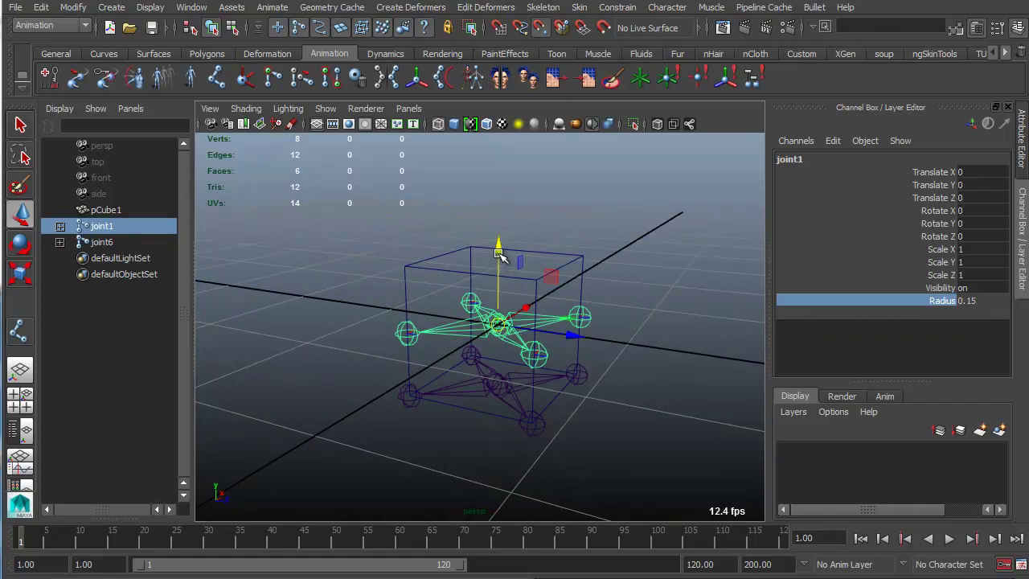
pyautogui.moveTo(498, 289); pyautogui.dragTo(604, 310)
pyautogui.click(603, 310)
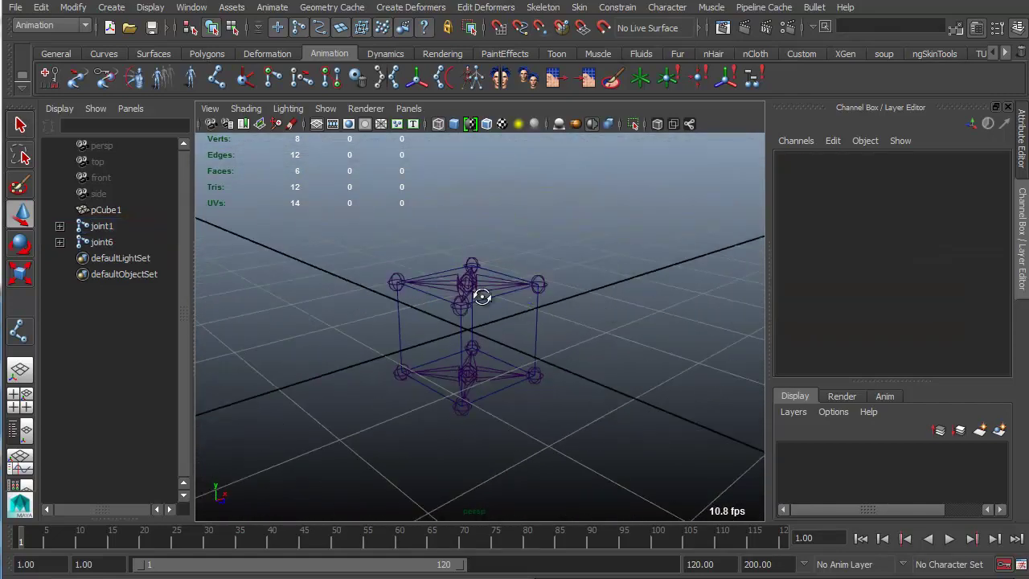
pyautogui.keyDown('alt'); pyautogui.moveTo(482, 294); pyautogui.dragTo(483, 340); pyautogui.keyUp('alt')
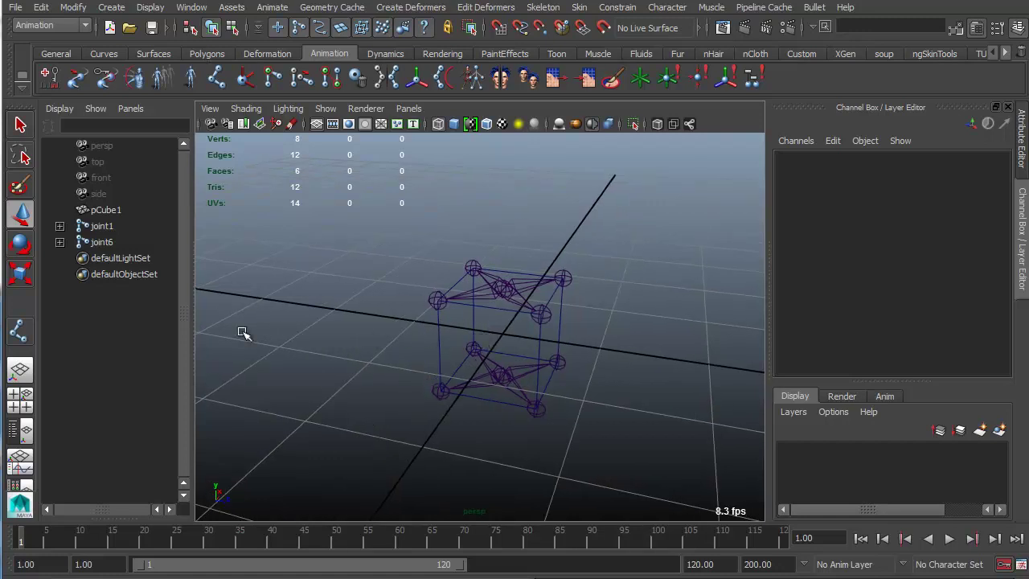
# - Delete the joint1 and joint6 hierarchies, keeping only the cube
pyautogui.click(121, 226)
pyautogui.keyDown('shift'); pyautogui.click(123, 241); pyautogui.keyUp('shift')
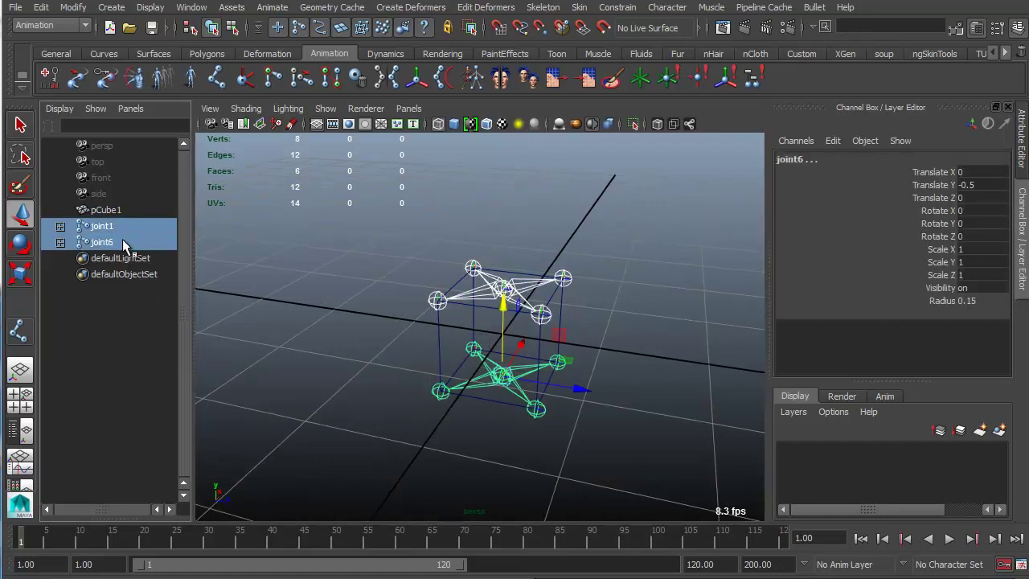
pyautogui.press('Delete')
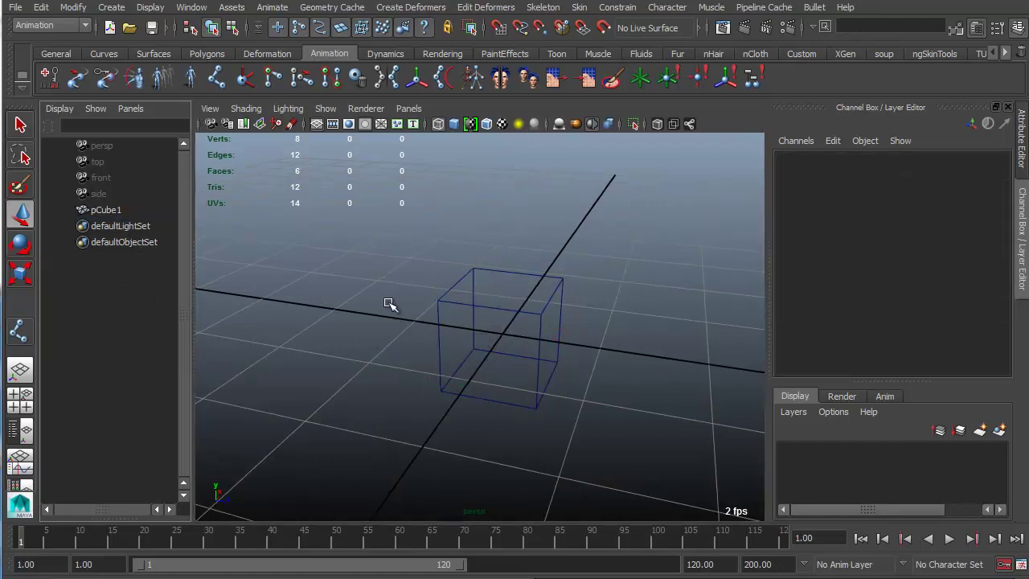
# - Create a single joint at the grid origin inside the cube with the Joint tool and set its radius to 0.15
pyautogui.click(217, 80)
pyautogui.moveTo(492, 330)
pyautogui.keyDown('alt'); pyautogui.mouseDown()
pyautogui.moveTo(409, 351)
pyautogui.moveTo(466, 362)
pyautogui.moveTo(491, 345)
pyautogui.mouseUp(); pyautogui.keyUp('alt')
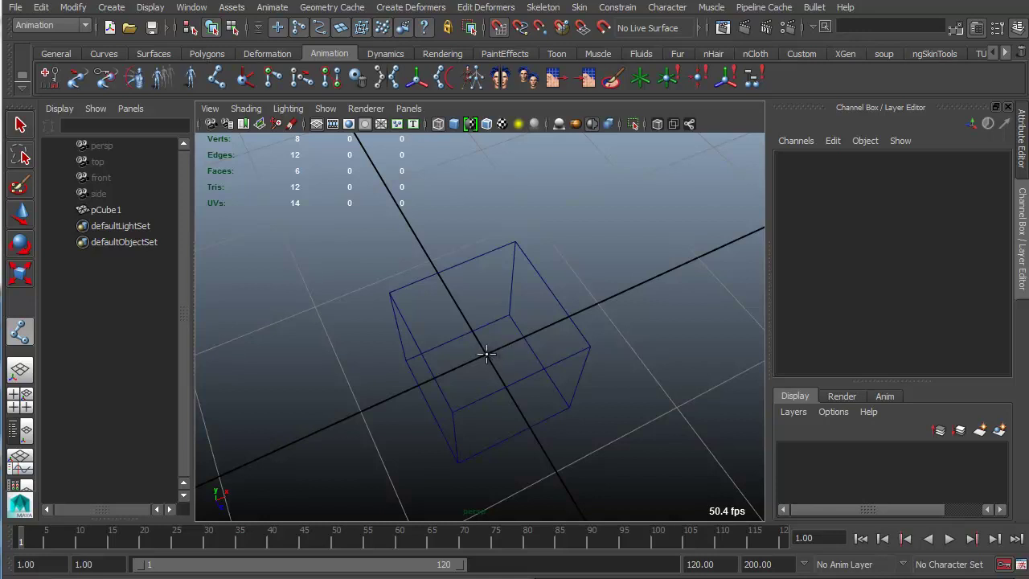
pyautogui.click(486, 354)
pyautogui.keyDown('alt'); pyautogui.moveTo(483, 373); pyautogui.dragTo(523, 351); pyautogui.keyUp('alt')
pyautogui.press('w')
pyautogui.click(937, 300)
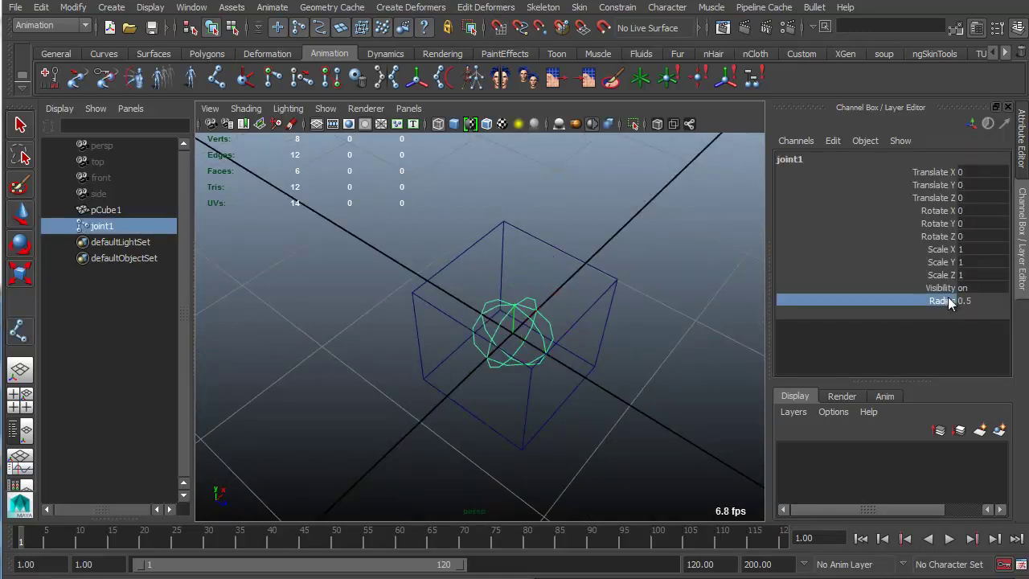
pyautogui.moveTo(409, 340); pyautogui.dragTo(384, 330, button='middle')
# - In the top view, duplicate joint1 and vertex-snap the copy to the cube's corner at Translate X -0.5 and Translate Z -0.5
pyautogui.keyDown('alt'); pyautogui.moveTo(545, 342); pyautogui.dragTo(471, 351); pyautogui.keyUp('alt')
pyautogui.press('space')
pyautogui.moveTo(524, 326); pyautogui.dragTo(452, 326)
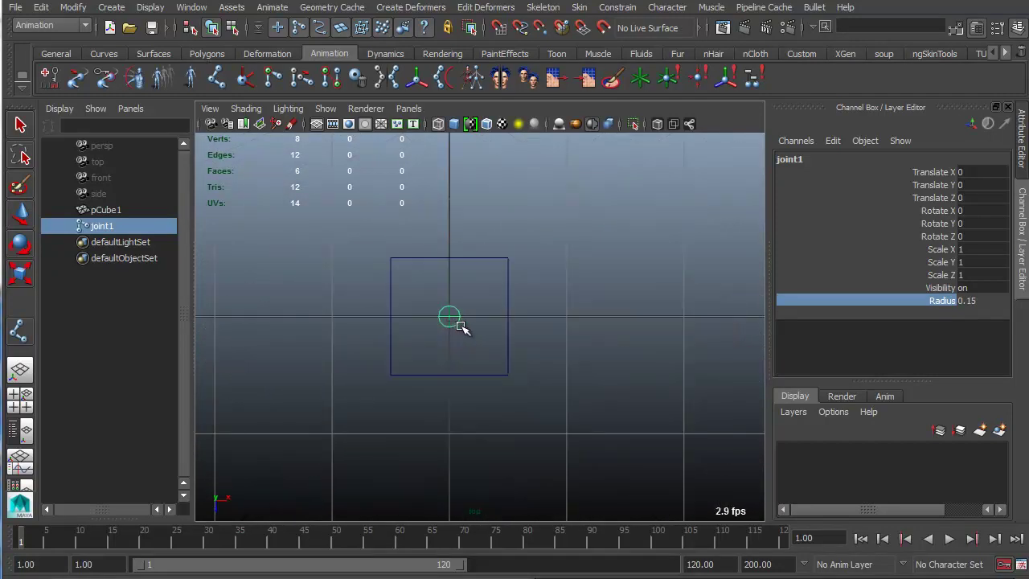
pyautogui.hotkey('ctrl', 'd')
pyautogui.scroll(1, 464, 329)
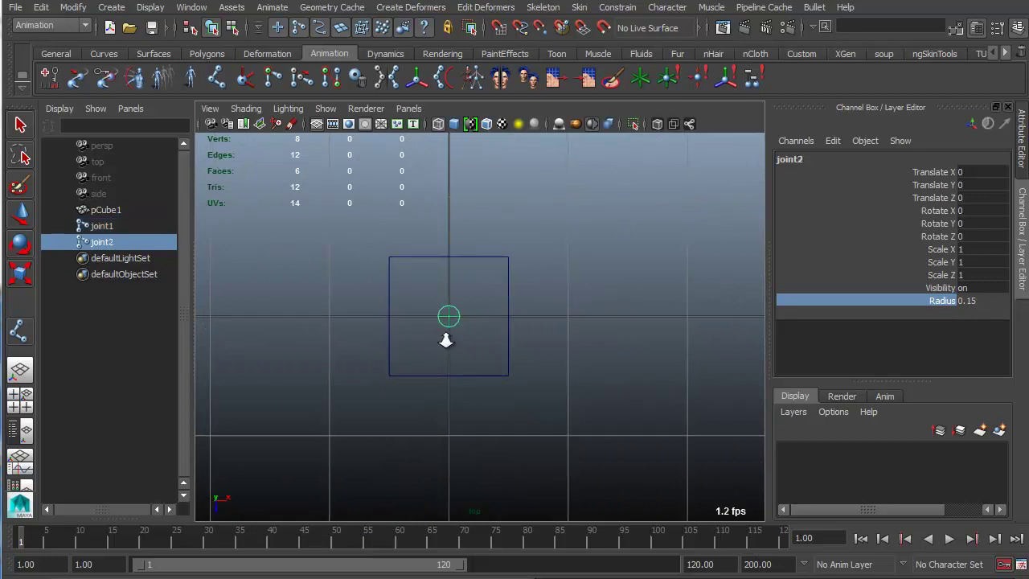
pyautogui.press('w')
pyautogui.keyDown('alt'); pyautogui.moveTo(470, 342); pyautogui.dragTo(498, 348, button='middle'); pyautogui.keyUp('alt')
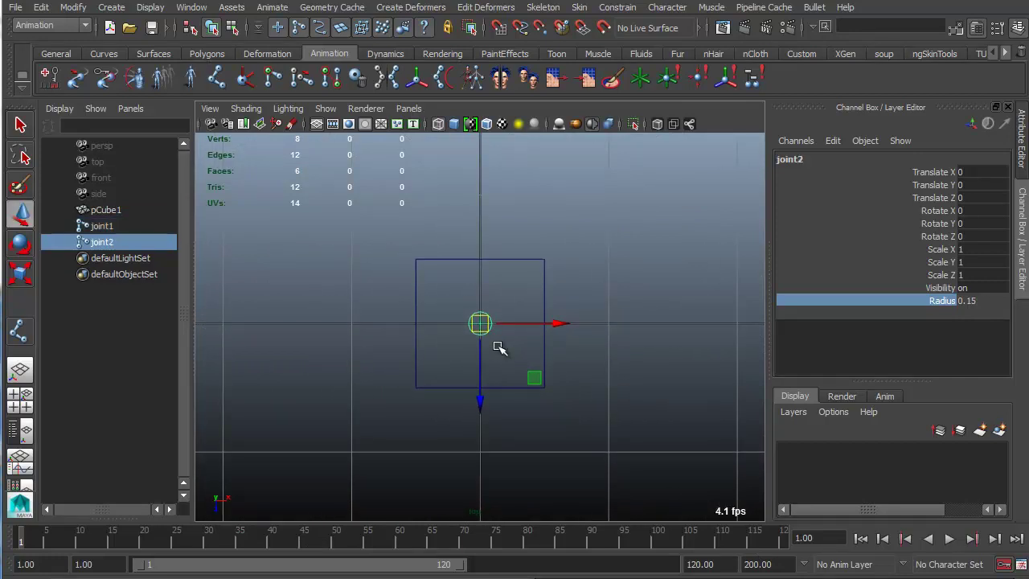
pyautogui.press('v')
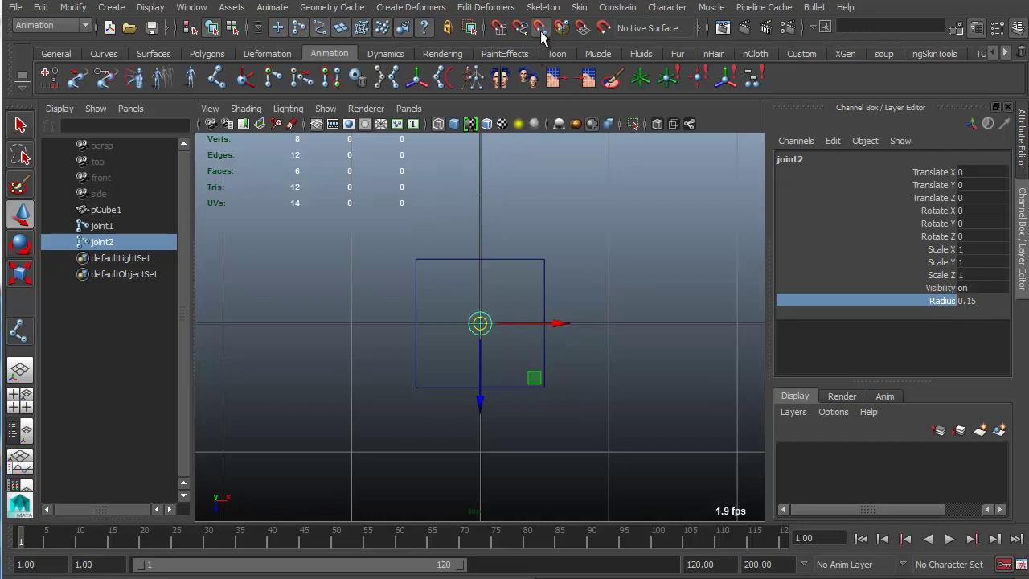
pyautogui.moveTo(561, 324); pyautogui.dragTo(416, 336)
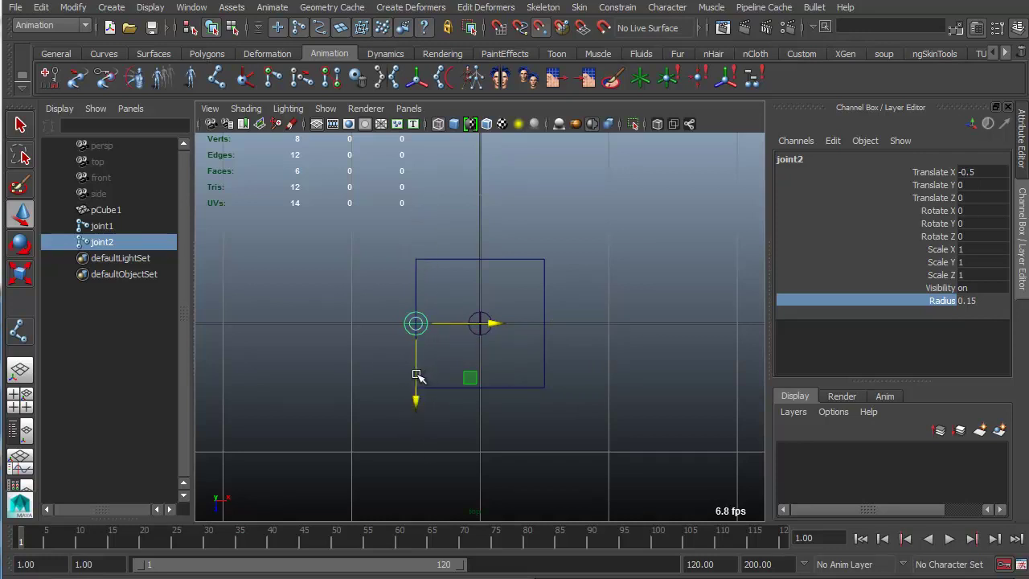
pyautogui.moveTo(416, 374); pyautogui.dragTo(417, 260)
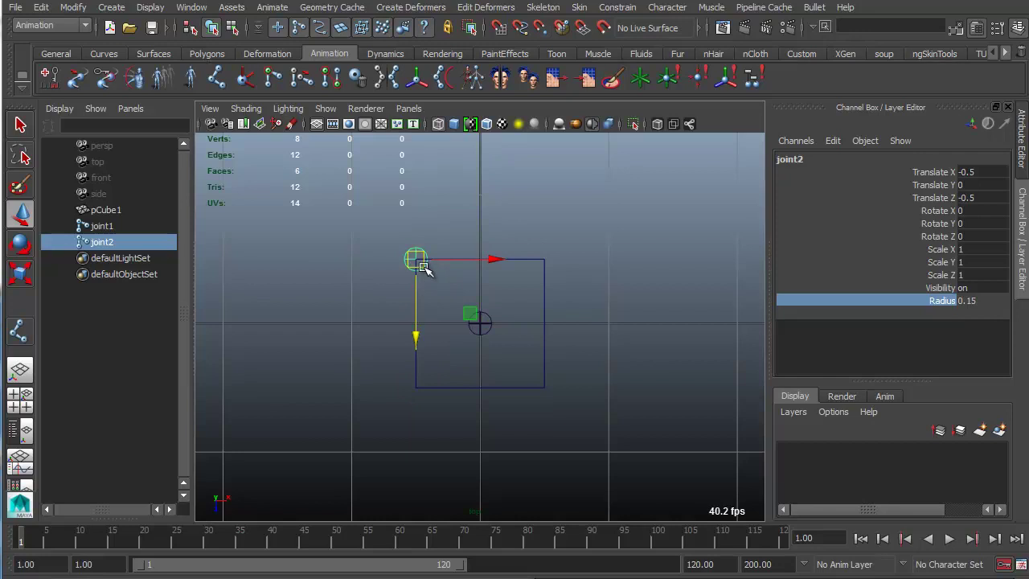
# - Duplicate joint2 to the corner at Translate X 0.5, and duplicate that pair with vertex snapping to the remaining corners at Translate Z 0.5
pyautogui.hotkey('ctrl', 'd')
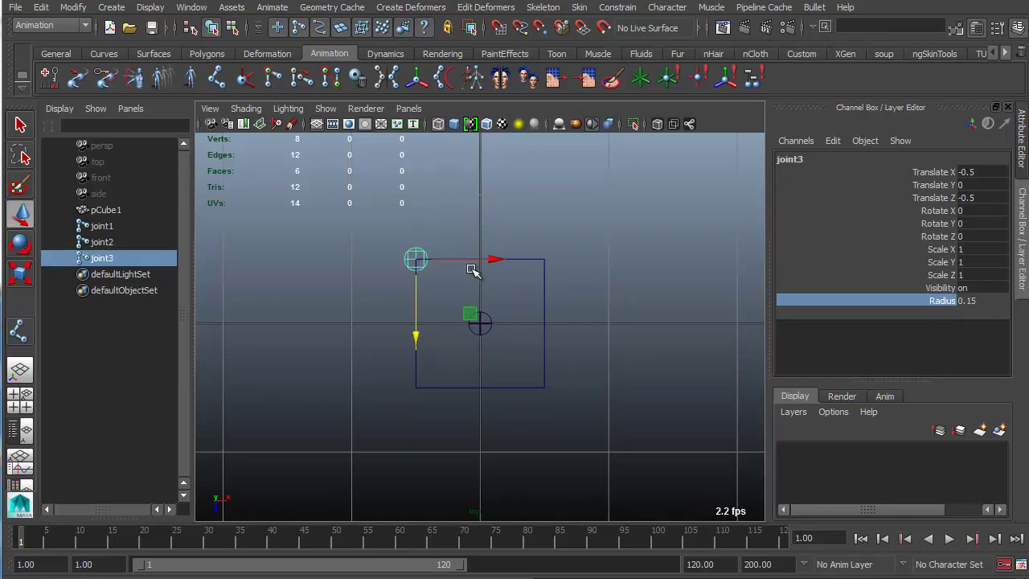
pyautogui.moveTo(472, 258); pyautogui.dragTo(544, 258)
pyautogui.moveTo(375, 235); pyautogui.dragTo(596, 255)
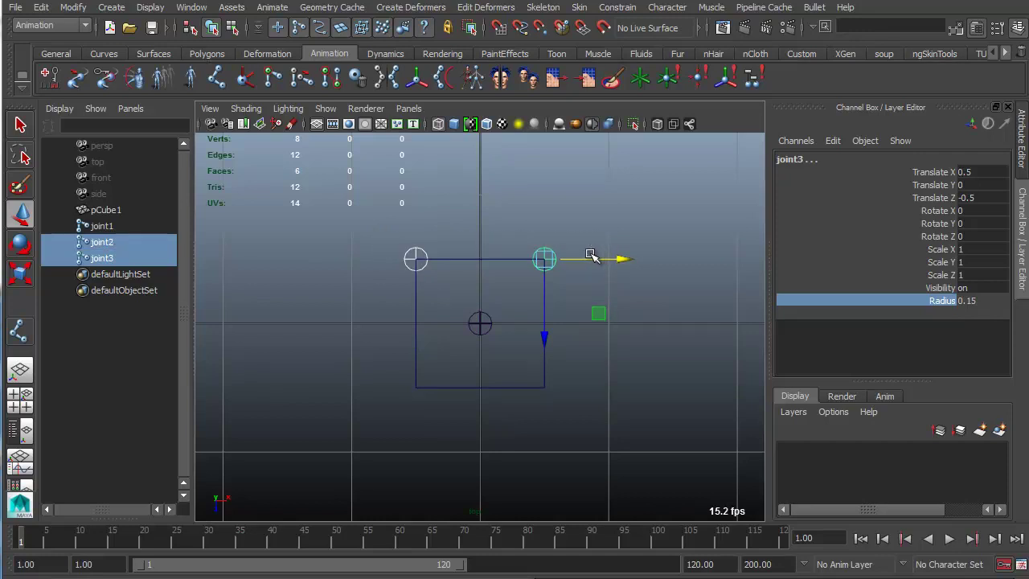
pyautogui.hotkey('ctrl', 'd')
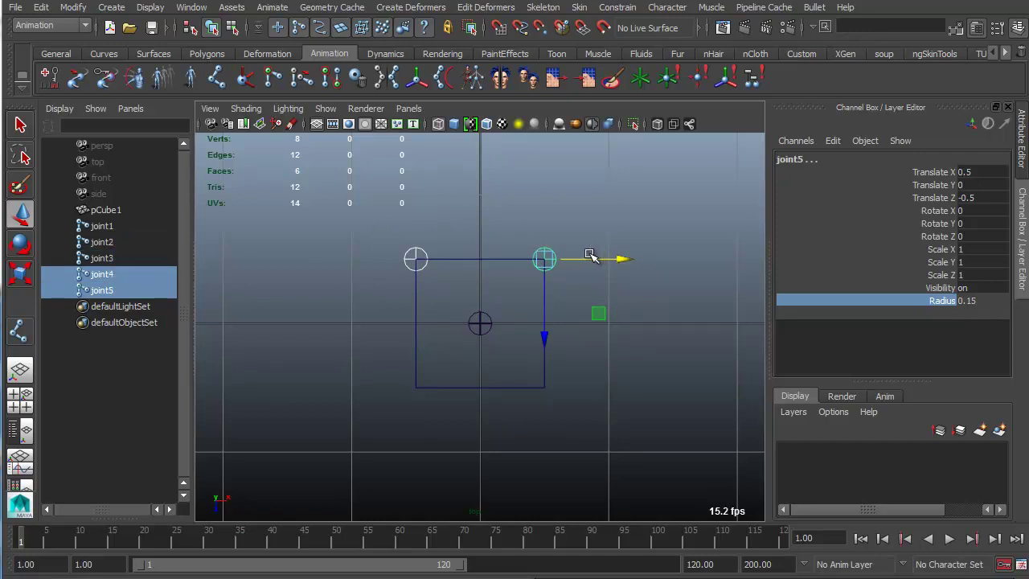
pyautogui.press('v')
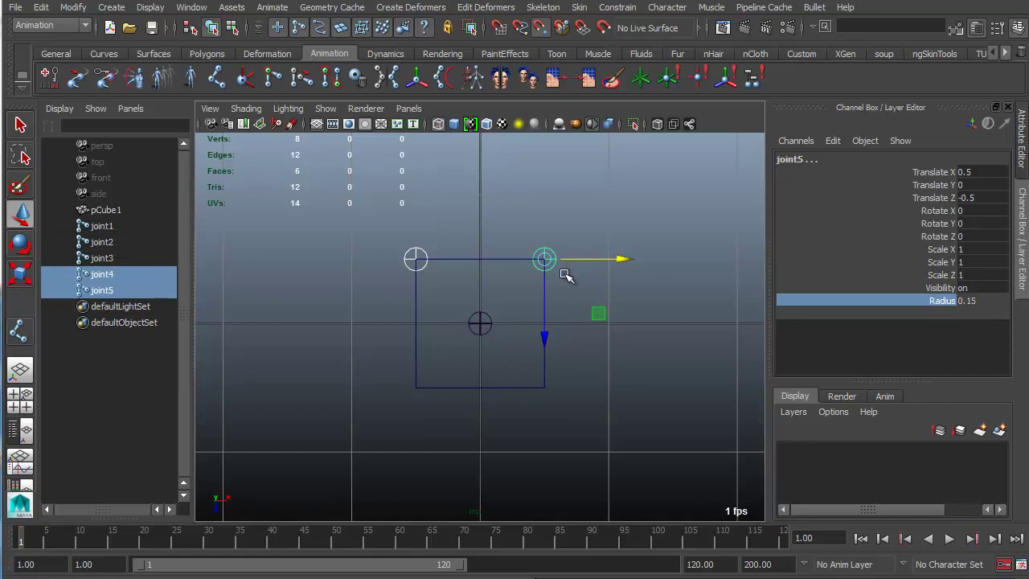
pyautogui.moveTo(544, 292); pyautogui.dragTo(528, 395)
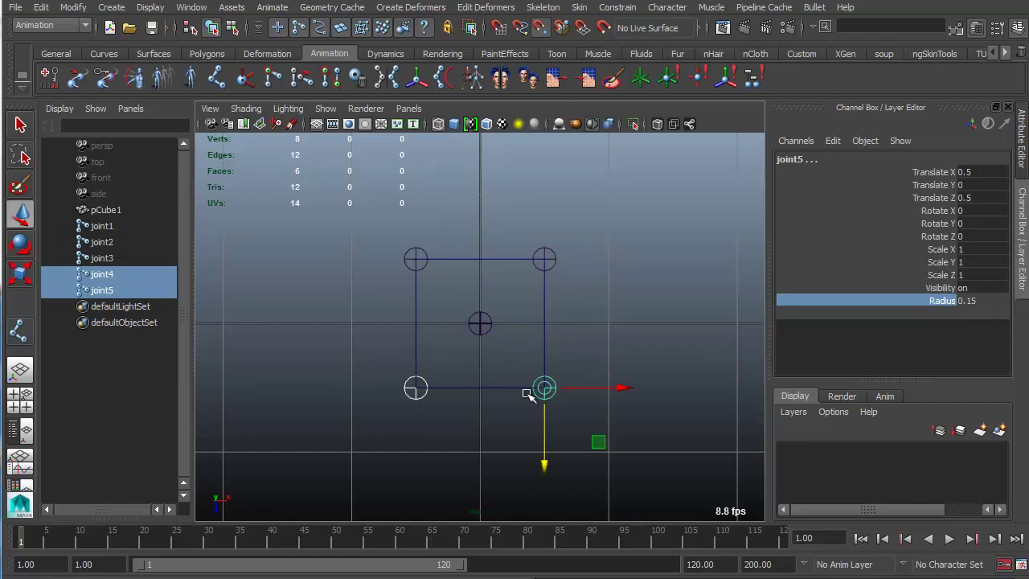
# - In the perspective view, select joint2 through joint5 with joint1 last and parent the corner joints to joint1
pyautogui.press('space')
pyautogui.moveTo(446, 322); pyautogui.dragTo(464, 287)
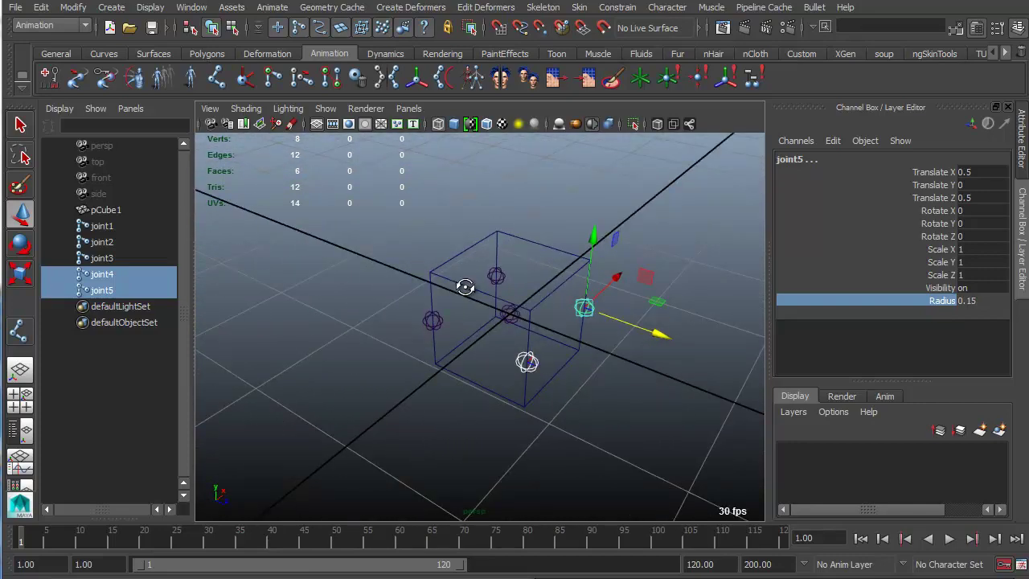
pyautogui.press('q')
pyautogui.keyDown('shift'); pyautogui.click(434, 320); pyautogui.keyUp('shift')
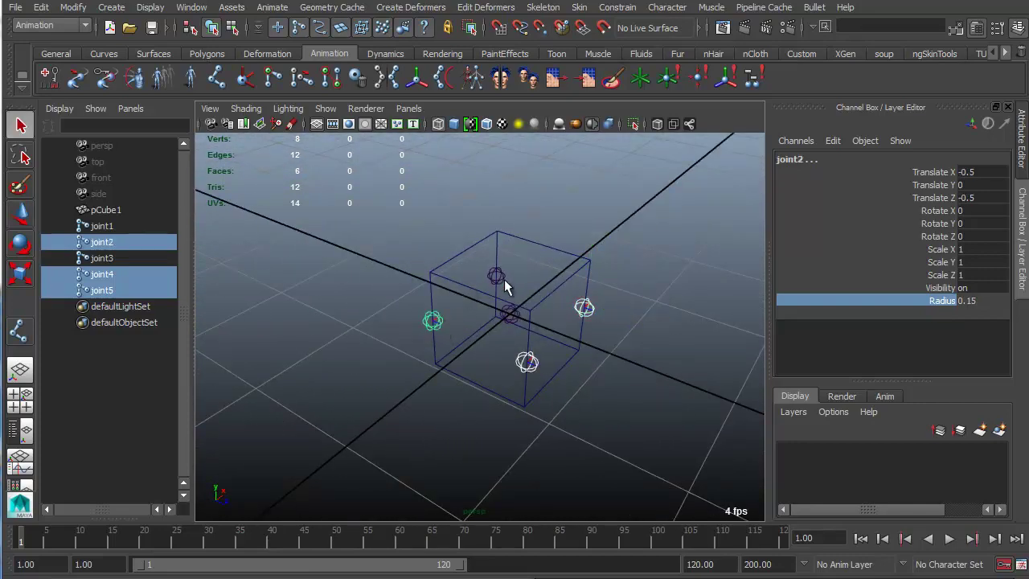
pyautogui.keyDown('shift'); pyautogui.click(499, 277); pyautogui.keyUp('shift')
pyautogui.keyDown('alt'); pyautogui.moveTo(465, 318); pyautogui.dragTo(544, 316); pyautogui.keyUp('alt')
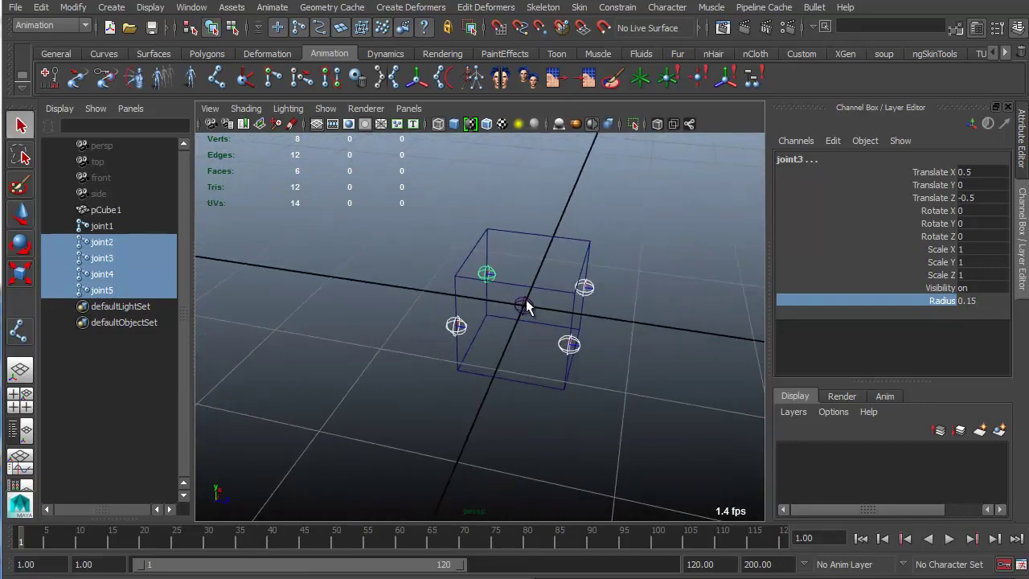
pyautogui.keyDown('shift'); pyautogui.click(524, 305); pyautogui.keyUp('shift')
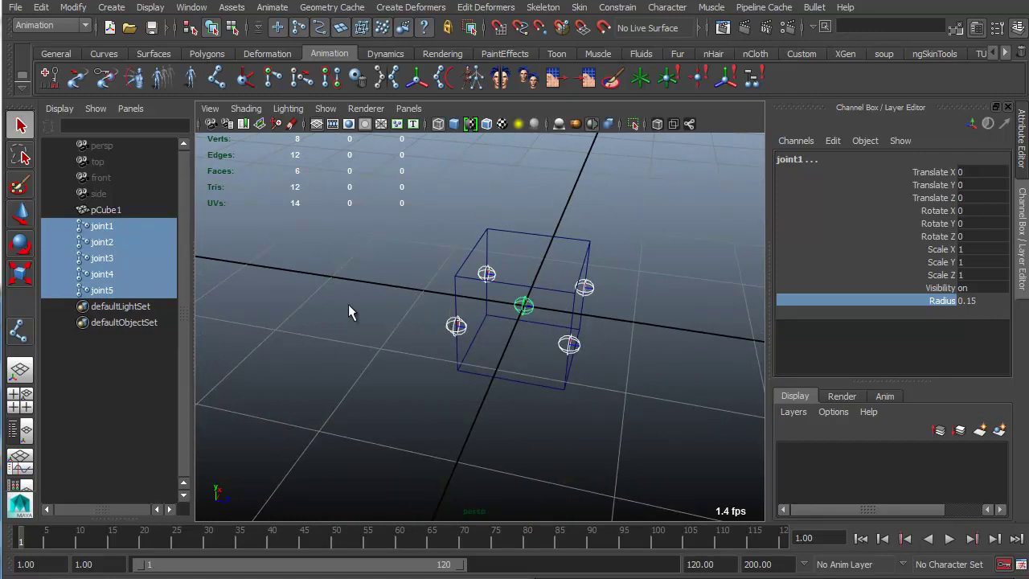
pyautogui.click(151, 244)
pyautogui.keyDown('shift'); pyautogui.click(115, 289); pyautogui.keyUp('shift')
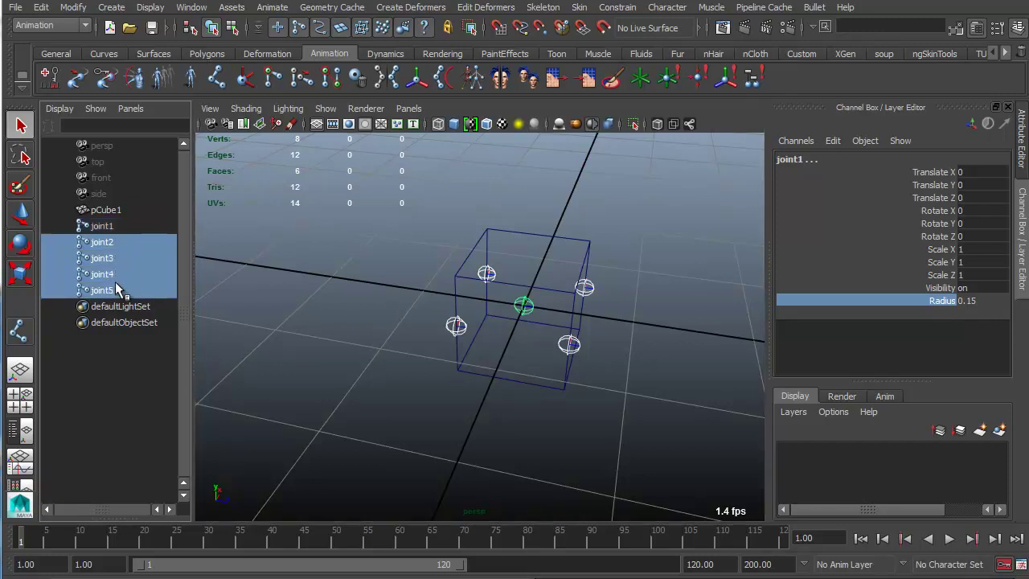
pyautogui.keyDown('ctrl'); pyautogui.click(124, 229); pyautogui.keyUp('ctrl')
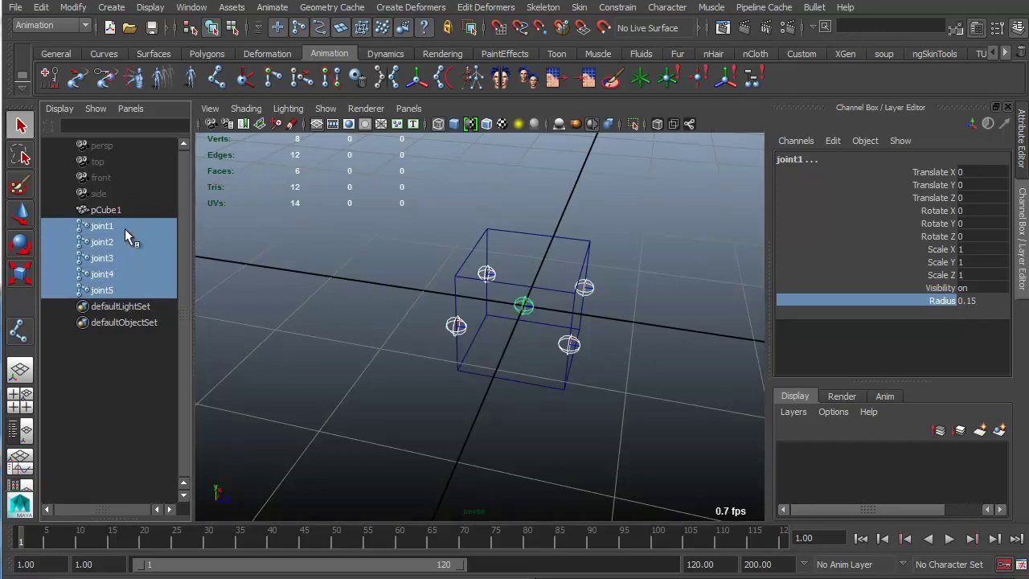
pyautogui.press('p')
# - Move the joint1 hierarchy down to the cube's bottom vertices at Translate Y -0.5 using vertex snapping
pyautogui.click(507, 322)
pyautogui.keyDown('alt'); pyautogui.moveTo(506, 322); pyautogui.dragTo(471, 311); pyautogui.keyUp('alt')
pyautogui.press('w')
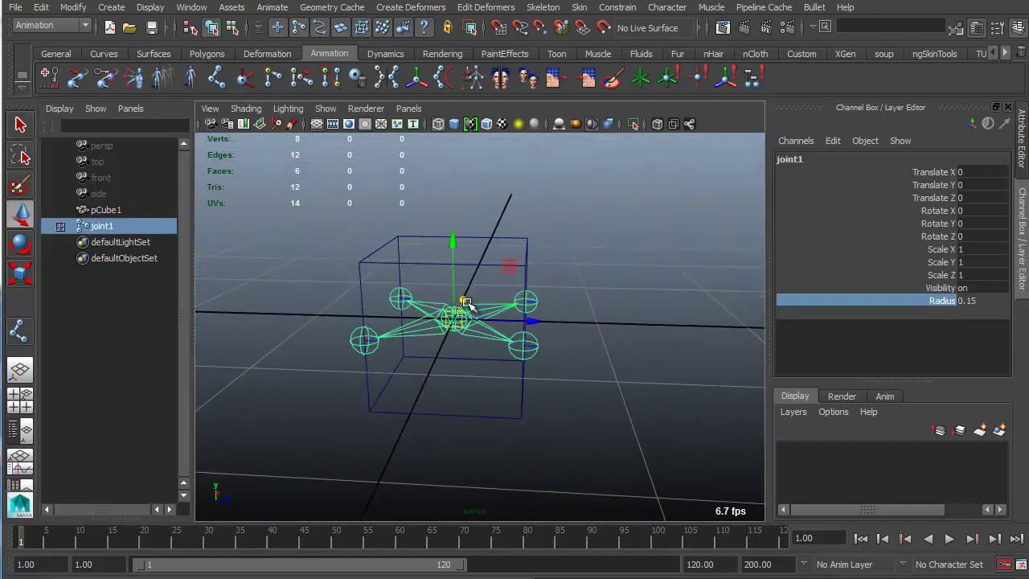
pyautogui.press('v')
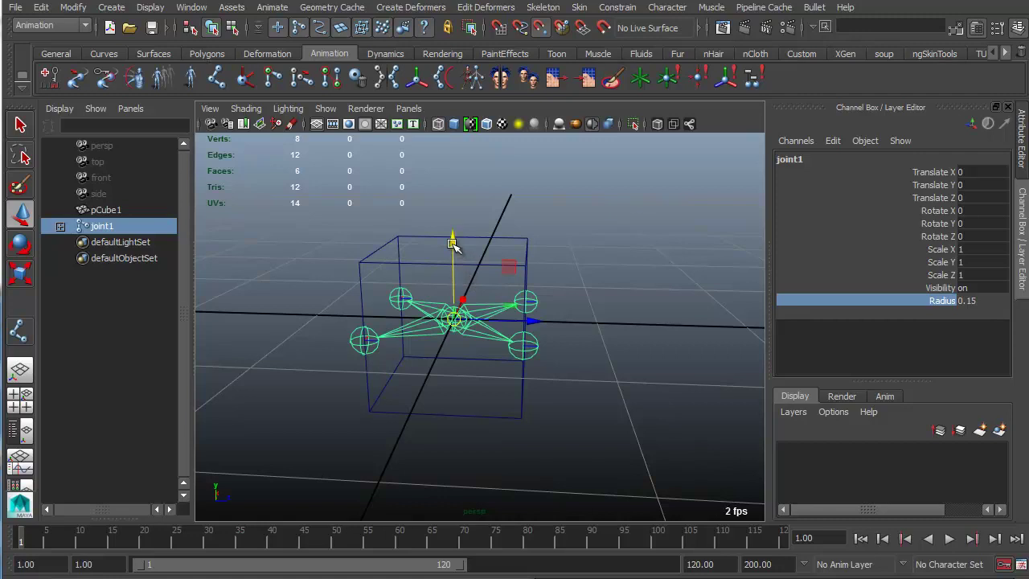
pyautogui.moveTo(453, 244); pyautogui.dragTo(452, 382)
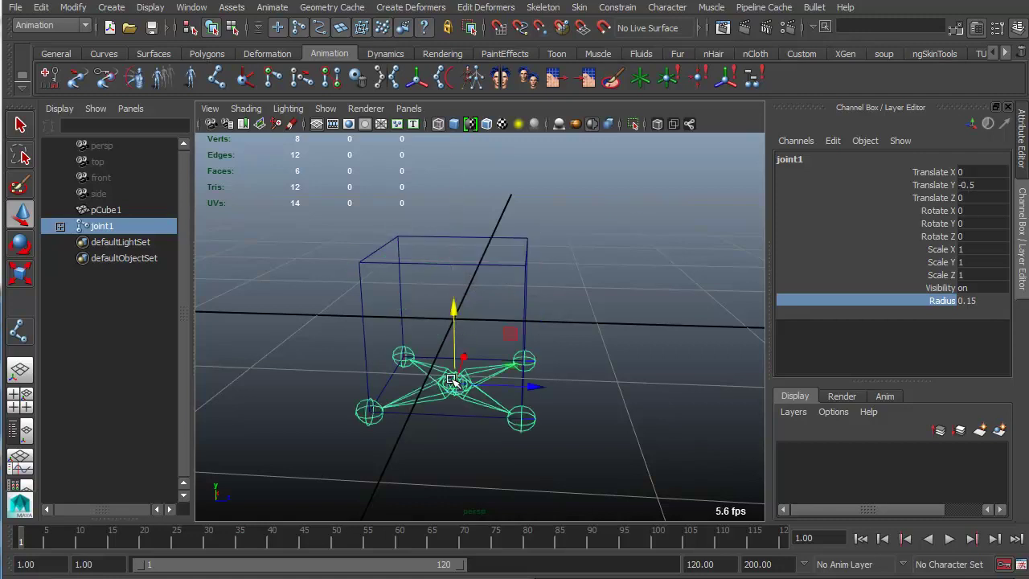
# - Duplicate the joint1 hierarchy and move the copy up to the cube's top vertices
pyautogui.hotkey('ctrl', 'd')
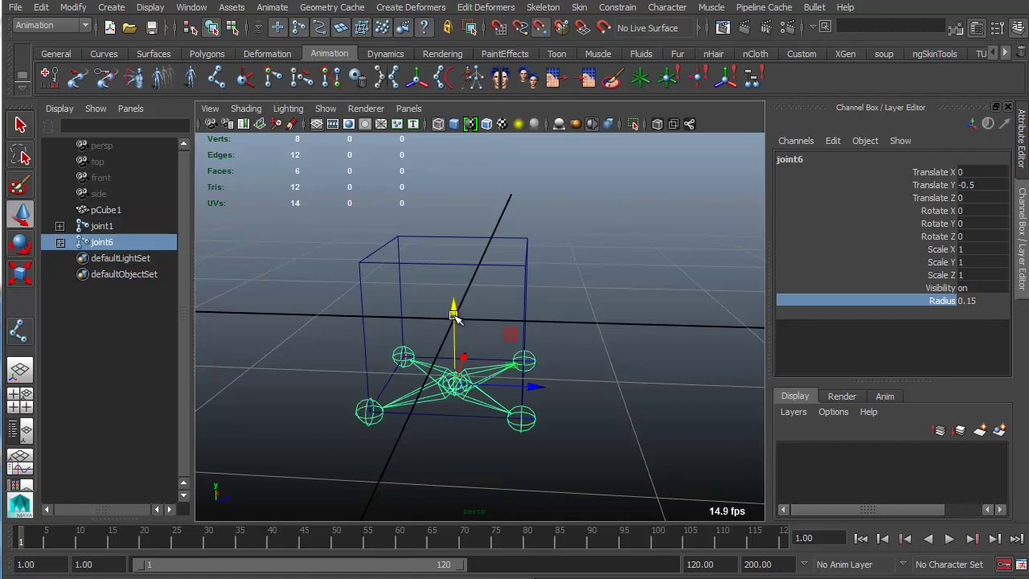
pyautogui.moveTo(453, 316)
pyautogui.mouseDown()
pyautogui.moveTo(455, 216)
pyautogui.moveTo(533, 305)
pyautogui.moveTo(461, 320)
pyautogui.mouseUp()
pyautogui.click(603, 306)
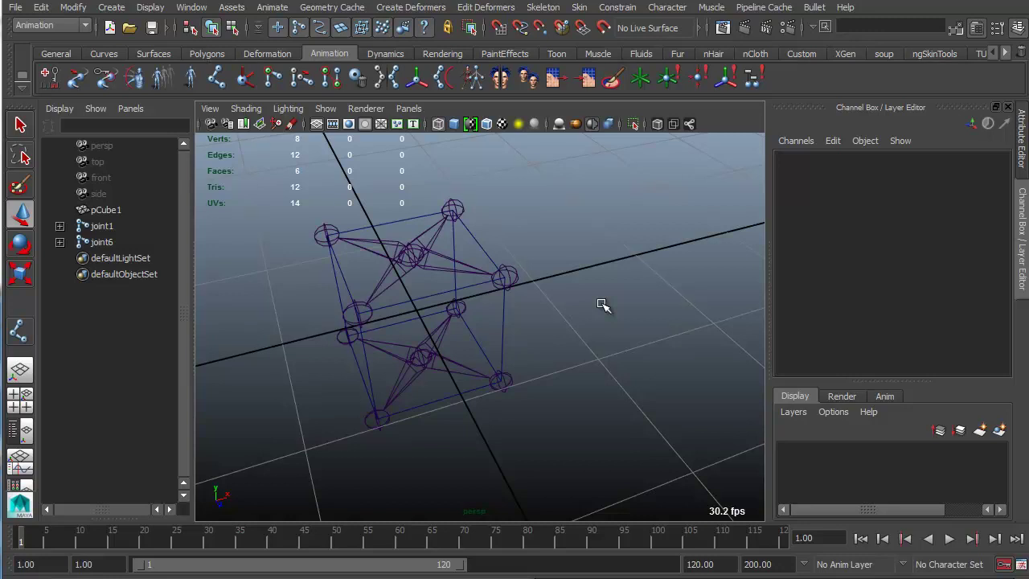
pyautogui.keyDown('alt'); pyautogui.moveTo(512, 269); pyautogui.dragTo(485, 310); pyautogui.keyUp('alt')
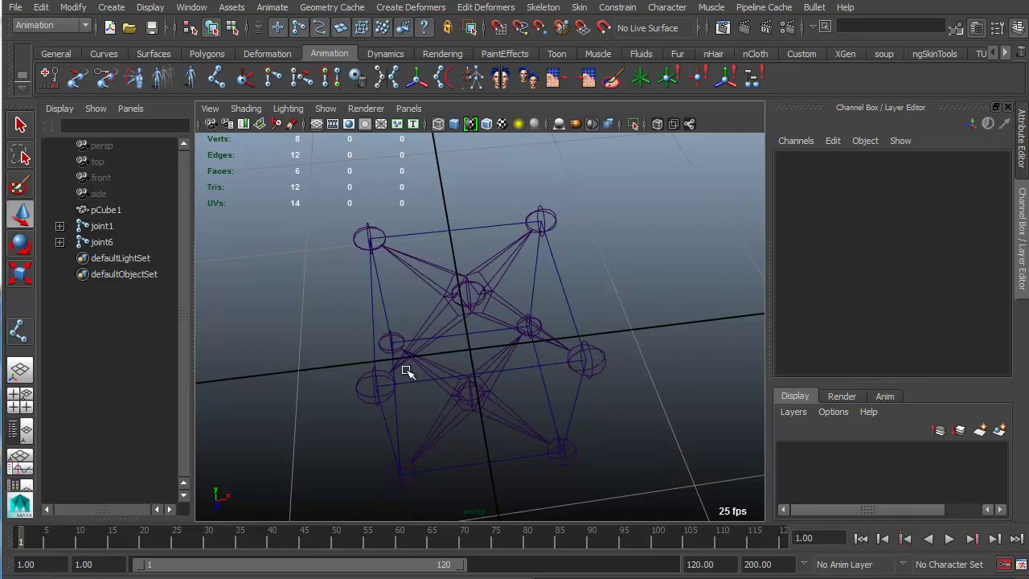
# - Examine the upper joint hierarchy's corner and root joints, and the subdivision settings in the cube's construction inputs
pyautogui.keyDown('alt'); pyautogui.moveTo(406, 371); pyautogui.dragTo(551, 379); pyautogui.keyUp('alt')
pyautogui.click(566, 361)
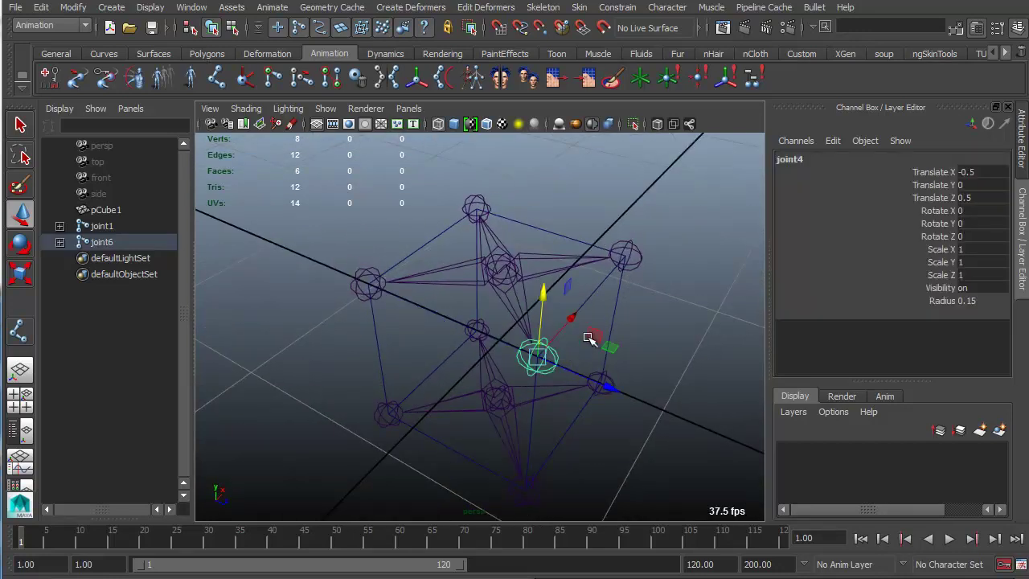
pyautogui.keyDown('shift'); pyautogui.click(633, 256); pyautogui.keyUp('shift')
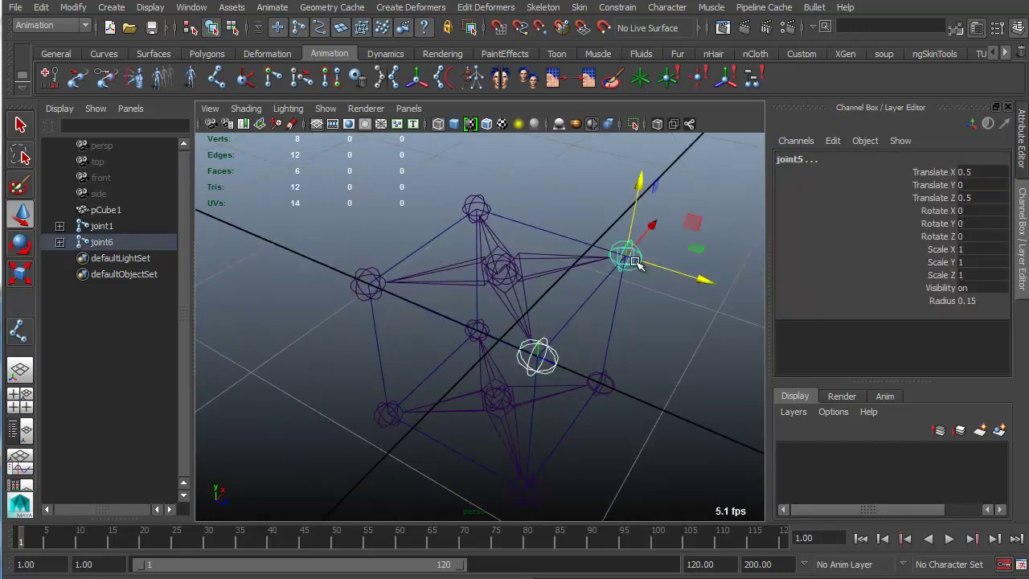
pyautogui.click(486, 233)
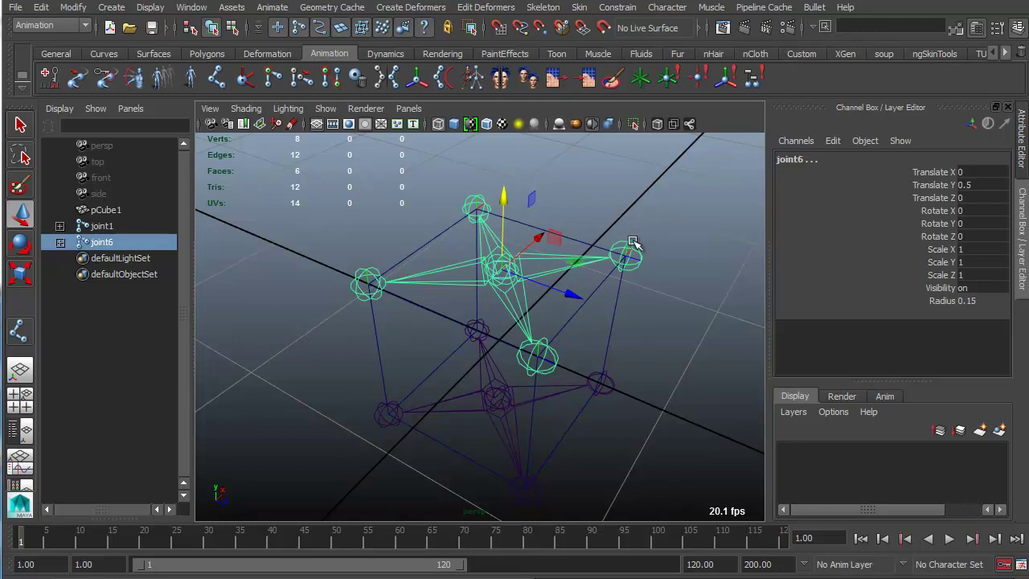
pyautogui.click(660, 208)
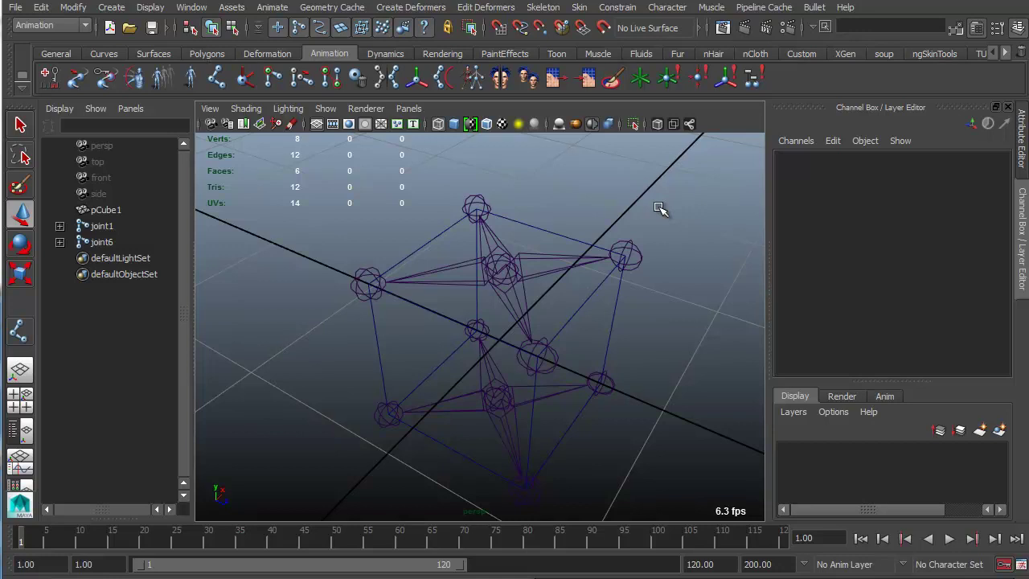
pyautogui.moveTo(583, 286)
pyautogui.keyDown('alt'); pyautogui.mouseDown()
pyautogui.moveTo(593, 300)
pyautogui.moveTo(542, 292)
pyautogui.moveTo(547, 308)
pyautogui.moveTo(567, 295)
pyautogui.mouseUp(); pyautogui.keyUp('alt')
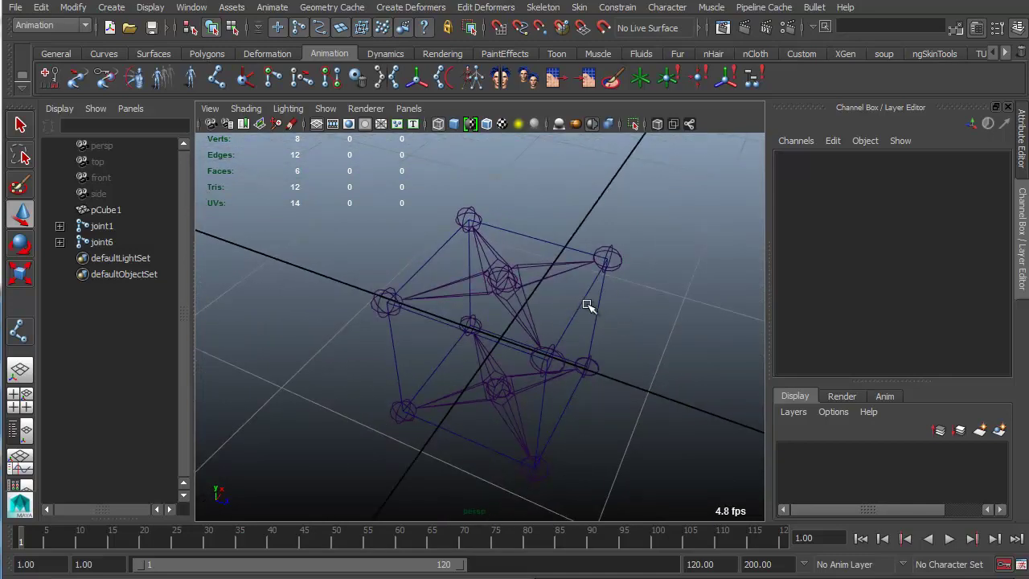
pyautogui.click(586, 303)
pyautogui.doubleClick(825, 336)
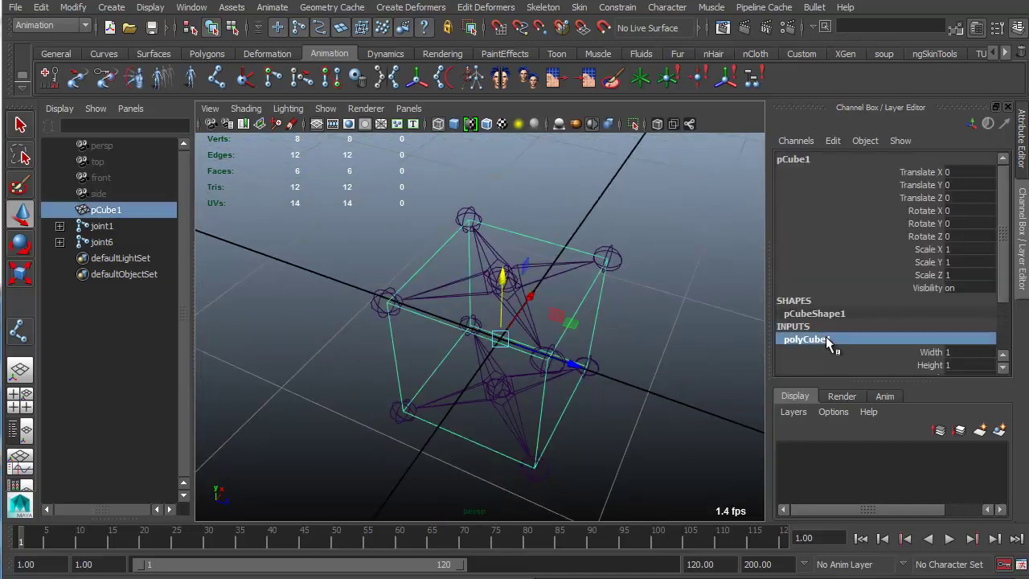
pyautogui.moveTo(906, 321); pyautogui.dragTo(908, 343)
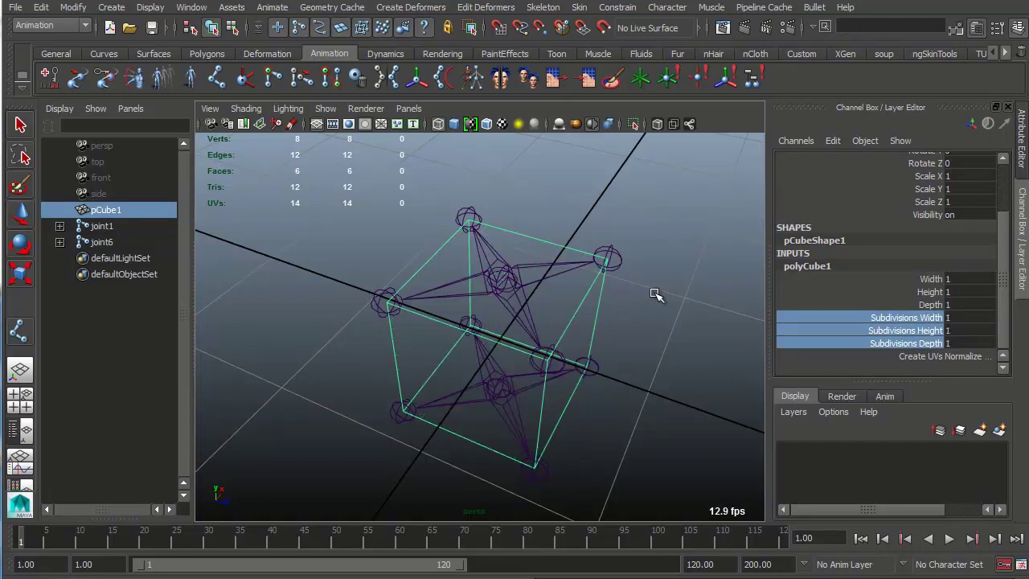
pyautogui.click(566, 214)
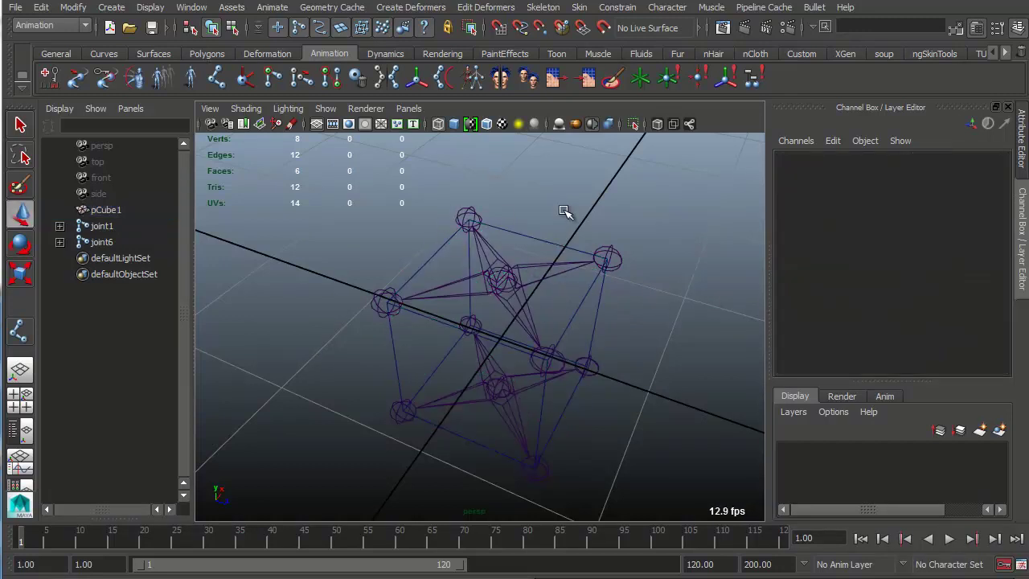
# - Delete the joint1 and joint6 hierarchies, keeping the cube, and review the cube's polyCube1 inputs
pyautogui.moveTo(105, 227); pyautogui.dragTo(103, 242)
pyautogui.press('Delete')
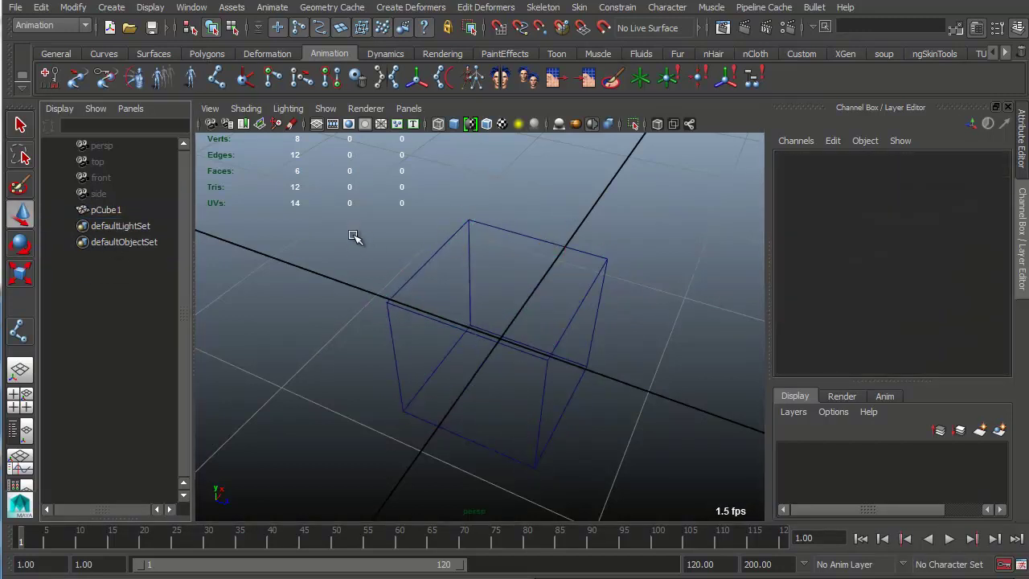
pyautogui.click(526, 242)
pyautogui.keyDown('alt'); pyautogui.moveTo(609, 281); pyautogui.dragTo(615, 270); pyautogui.keyUp('alt')
pyautogui.doubleClick(828, 340)
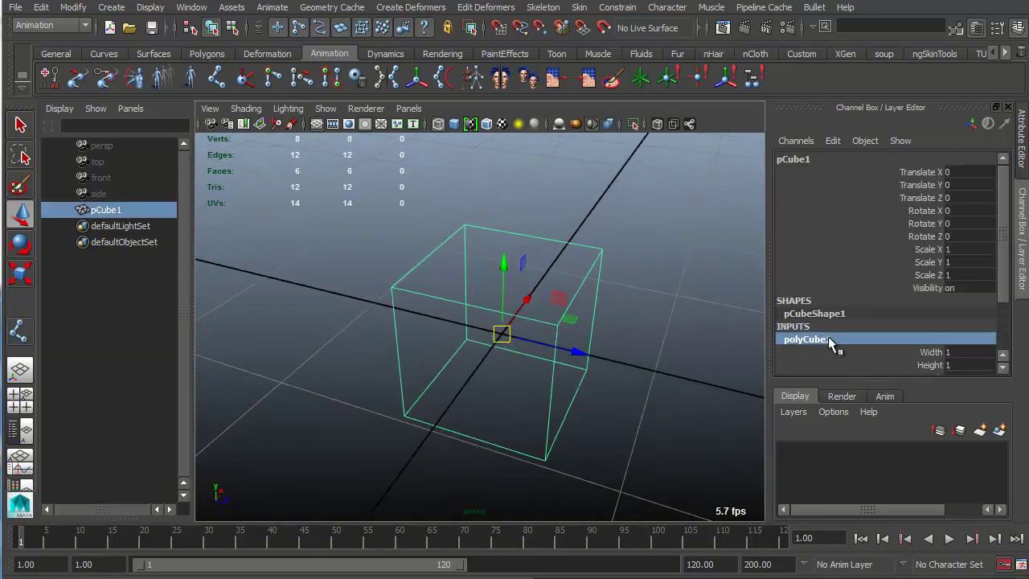
pyautogui.scroll(-2, 937, 338)
pyautogui.keyDown('alt'); pyautogui.moveTo(670, 288); pyautogui.dragTo(629, 246); pyautogui.keyUp('alt')
pyautogui.click(630, 246)
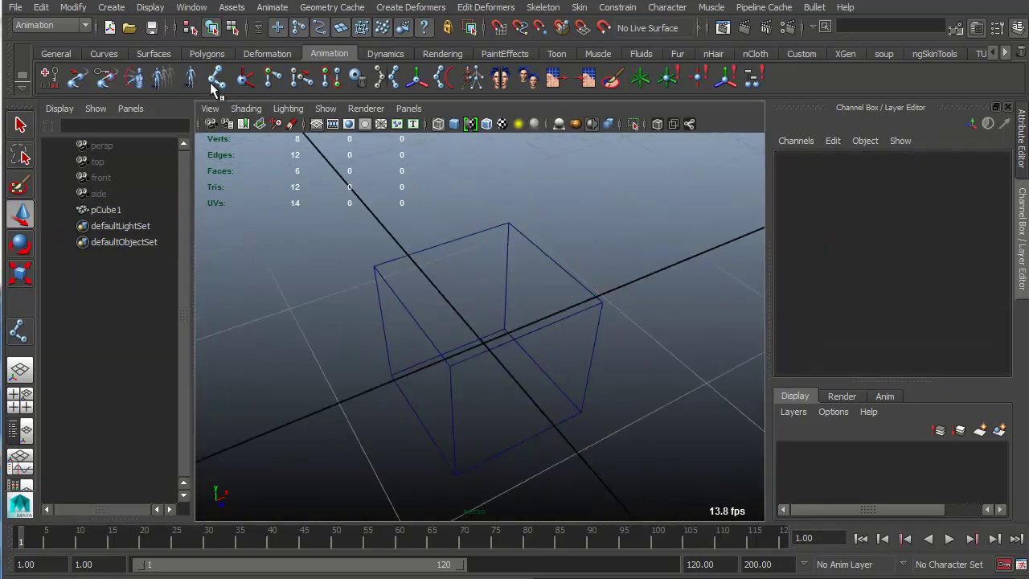
# - Create a single joint on the cube's top corner at X -0.5, Y 0.5, Z -0.5 and set its radius to 0.13
pyautogui.click(216, 82)
pyautogui.keyDown('alt'); pyautogui.moveTo(369, 175); pyautogui.dragTo(488, 307); pyautogui.keyUp('alt')
pyautogui.click(392, 284)
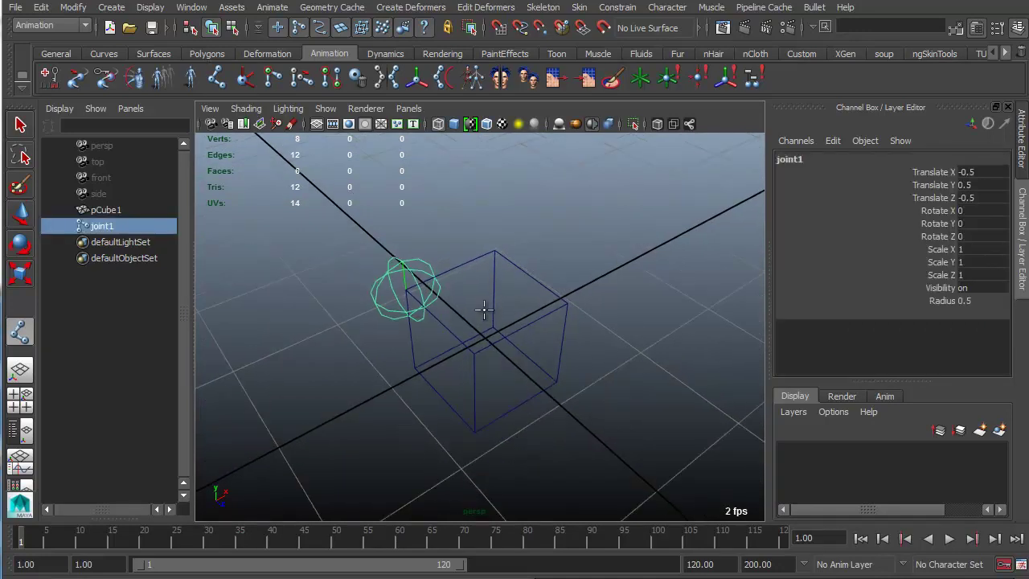
pyautogui.press('w')
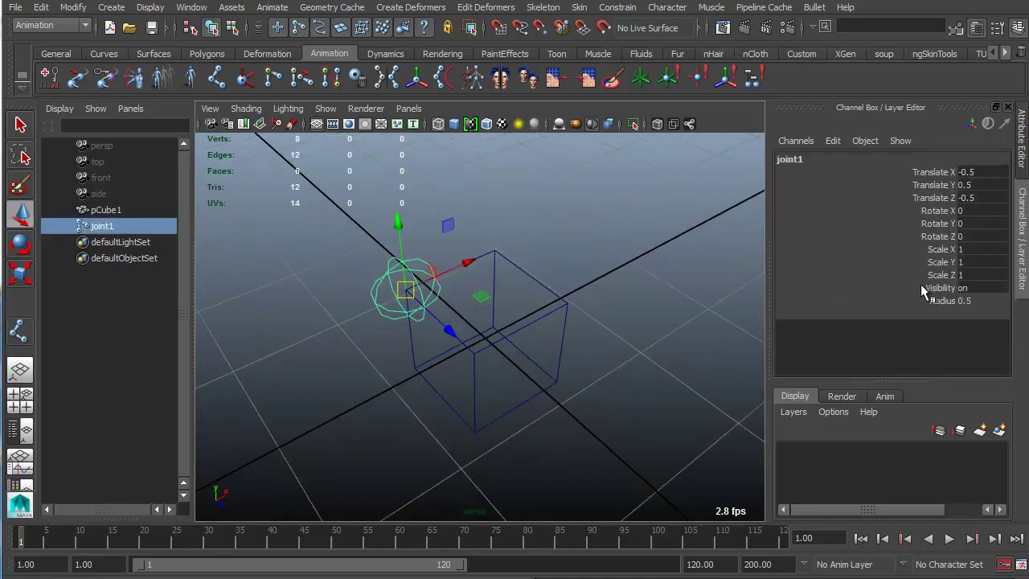
pyautogui.click(877, 299)
pyautogui.moveTo(610, 292)
pyautogui.mouseDown(button='middle')
pyautogui.moveTo(563, 292)
pyautogui.moveTo(611, 298)
pyautogui.mouseUp(button='middle')
# - Duplicate the corner joint and snap the copies to the cube's three other top vertices
pyautogui.hotkey('ctrl', 'd')
pyautogui.press('w')
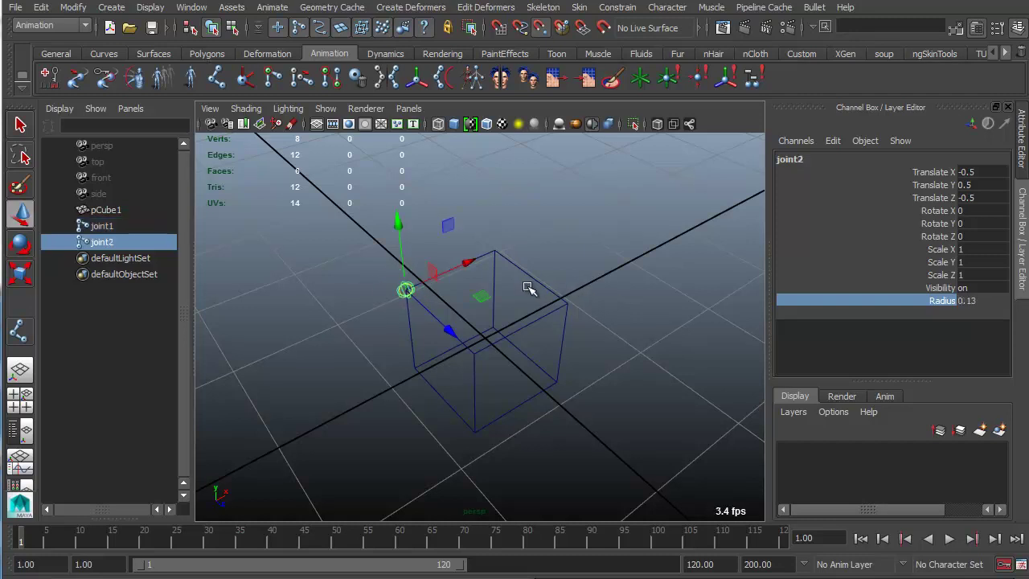
pyautogui.moveTo(528, 287); pyautogui.dragTo(487, 349, button='middle')
pyautogui.hotkey('ctrl', 'd')
pyautogui.hotkey('ctrl', 'd')
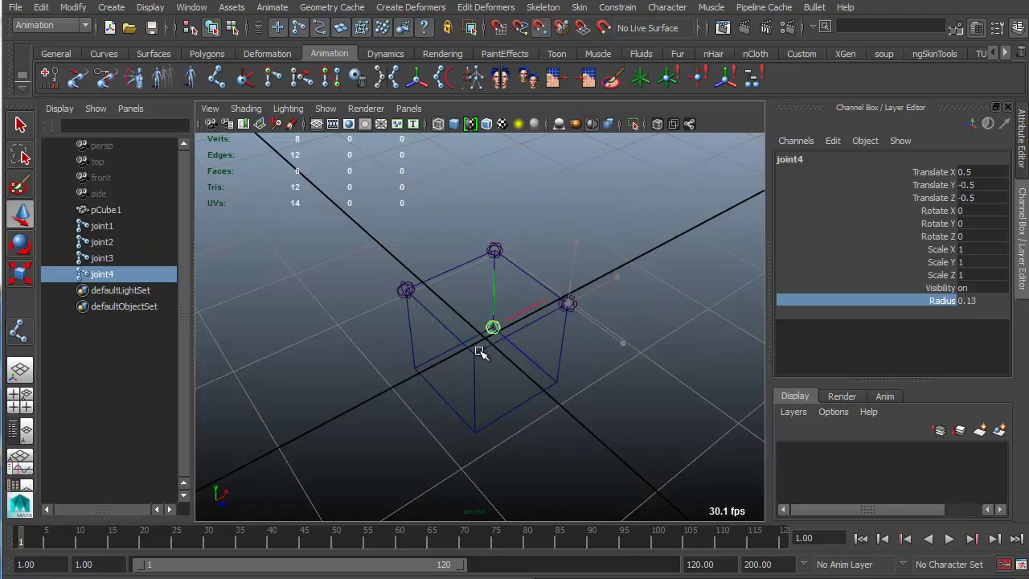
# - Duplicate the four top corner joints and move the copies down to the cube's bottom vertices at Translate Y -0.5
pyautogui.keyDown('alt'); pyautogui.moveTo(520, 349); pyautogui.dragTo(443, 276); pyautogui.keyUp('alt')
pyautogui.moveTo(414, 238); pyautogui.dragTo(603, 268)
pyautogui.hotkey('ctrl', 'd')
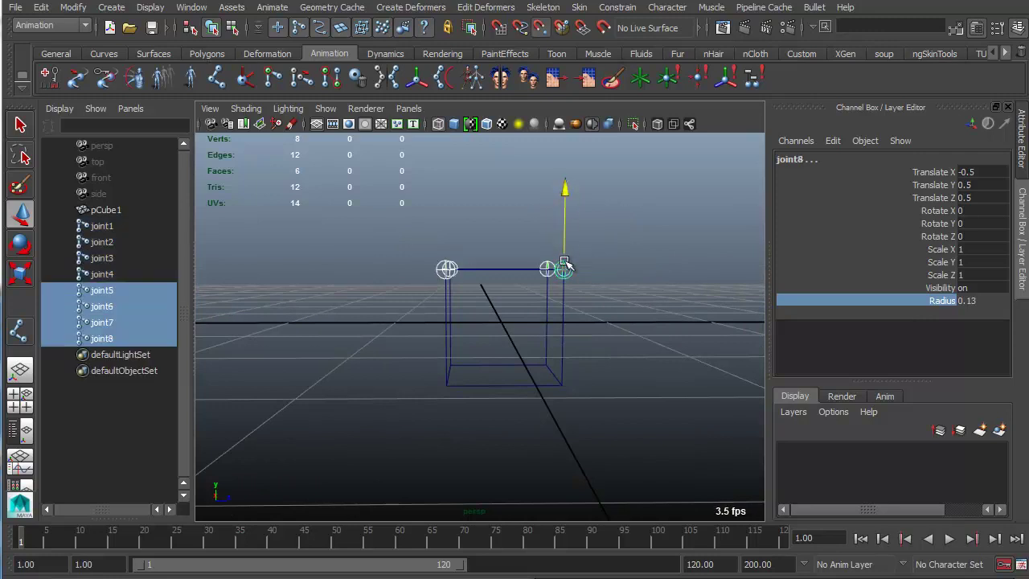
pyautogui.moveTo(564, 205); pyautogui.dragTo(482, 271)
pyautogui.click(562, 220)
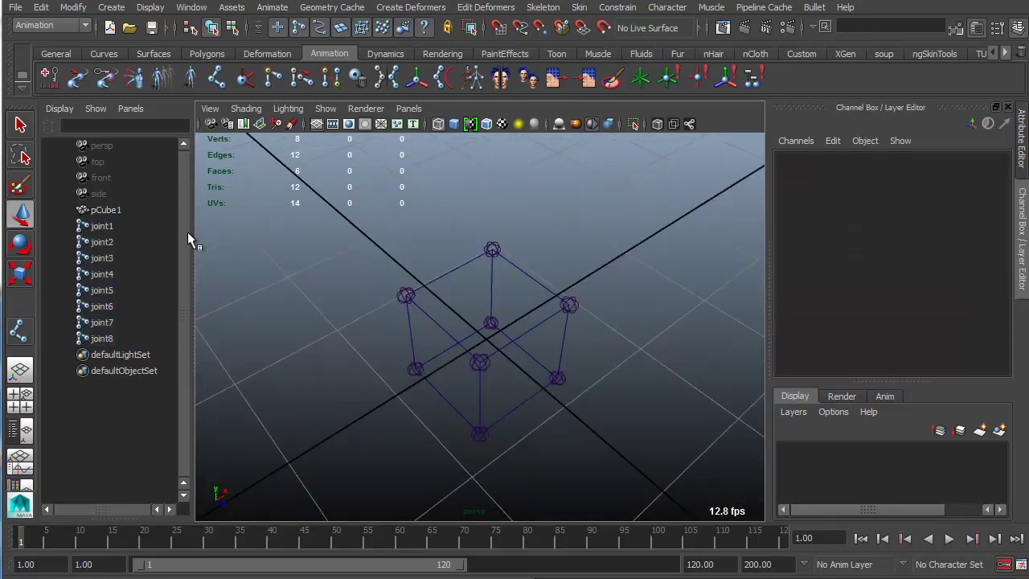
# - Duplicate joint8 and, in the top view, grid-snap the copy to the bottom face's centre at Translate X 0 and Z 0
pyautogui.click(120, 338)
pyautogui.hotkey('ctrl', 'd')
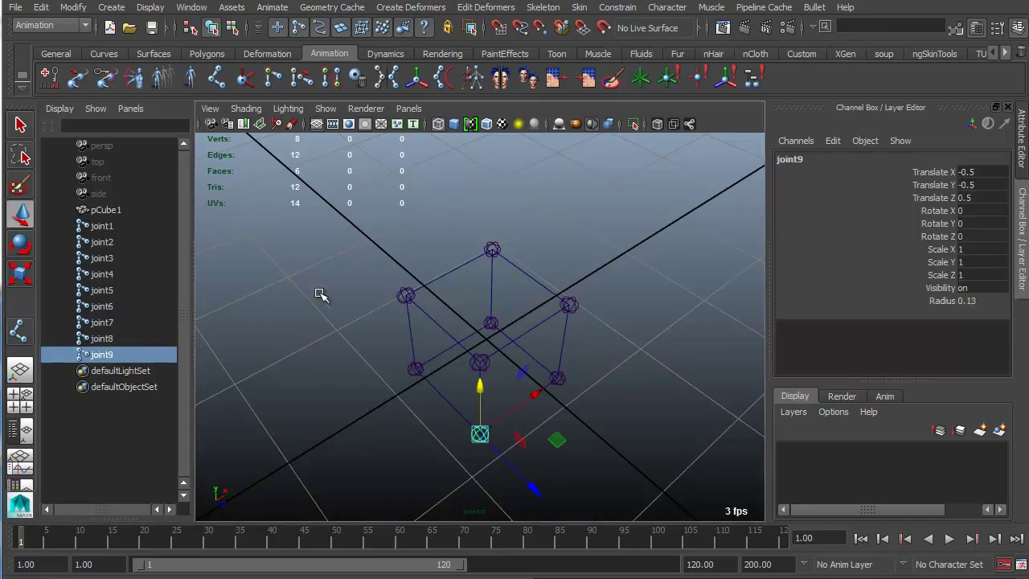
pyautogui.keyDown('alt'); pyautogui.moveTo(485, 298); pyautogui.dragTo(448, 281); pyautogui.keyUp('alt')
pyautogui.press('space')
pyautogui.scroll(1, 509, 334)
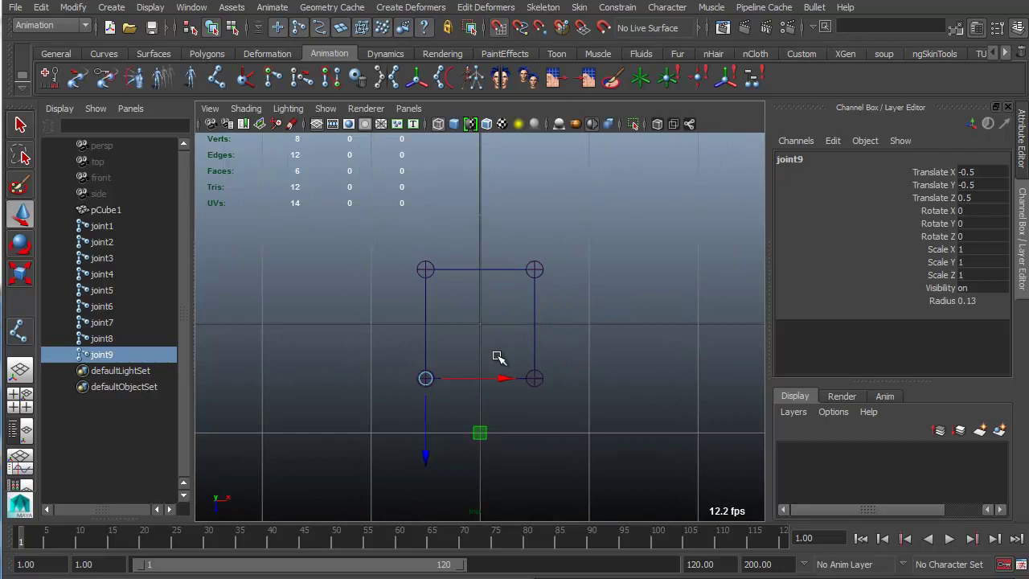
pyautogui.moveTo(496, 378)
pyautogui.mouseDown()
pyautogui.moveTo(526, 379)
pyautogui.moveTo(485, 381)
pyautogui.mouseUp()
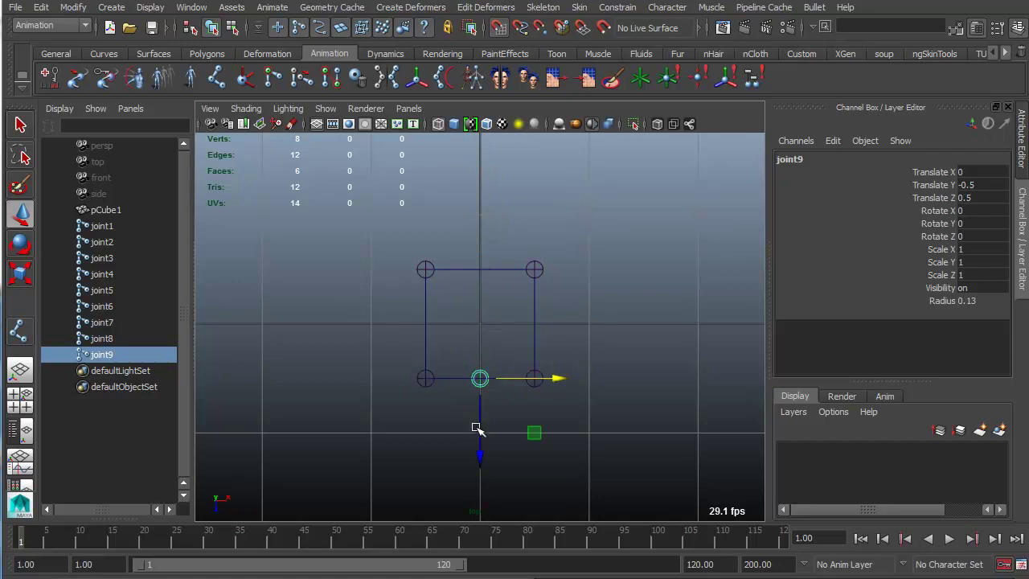
pyautogui.moveTo(475, 427); pyautogui.dragTo(480, 278)
pyautogui.press('space')
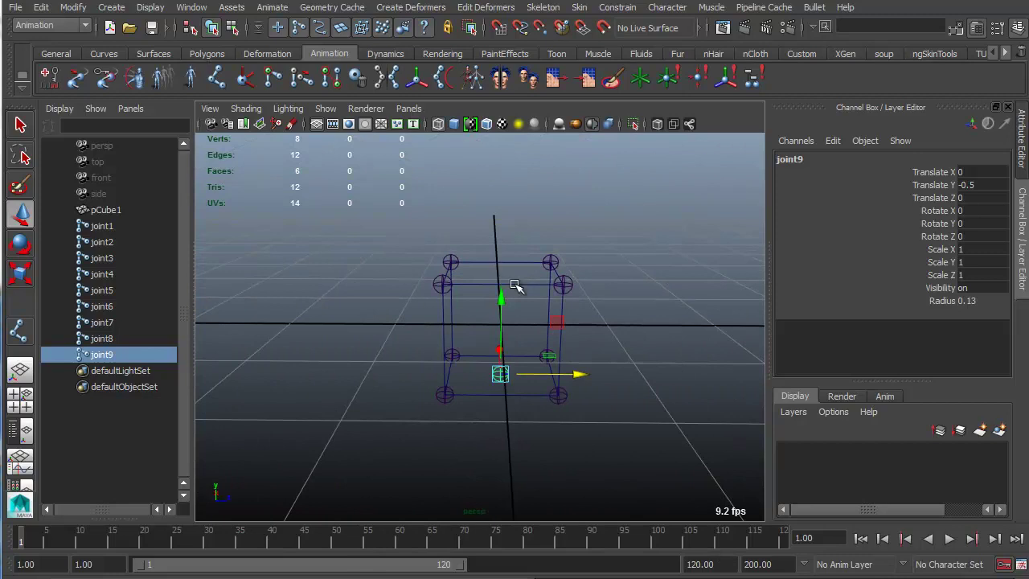
# - Duplicate the bottom centre joint and raise the copy to the top face's centre at Translate Y 0.5
pyautogui.hotkey('ctrl', 'd')
pyautogui.moveTo(500, 298); pyautogui.dragTo(502, 201)
pyautogui.keyDown('alt'); pyautogui.moveTo(552, 271); pyautogui.dragTo(570, 237); pyautogui.keyUp('alt')
# - Parent the four top corner joints to the top centre joint, joint10
pyautogui.click(572, 243)
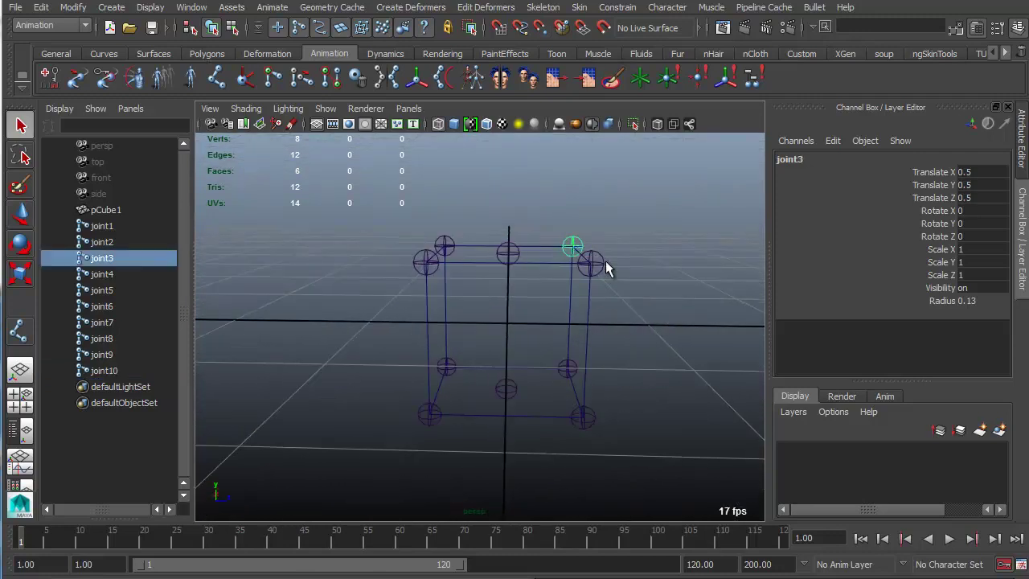
pyautogui.keyDown('shift'); pyautogui.click(591, 263); pyautogui.keyUp('shift')
pyautogui.keyDown('shift'); pyautogui.click(445, 245); pyautogui.keyUp('shift')
pyautogui.keyDown('shift'); pyautogui.click(426, 263); pyautogui.keyUp('shift')
pyautogui.keyDown('shift'); pyautogui.click(498, 256); pyautogui.keyUp('shift')
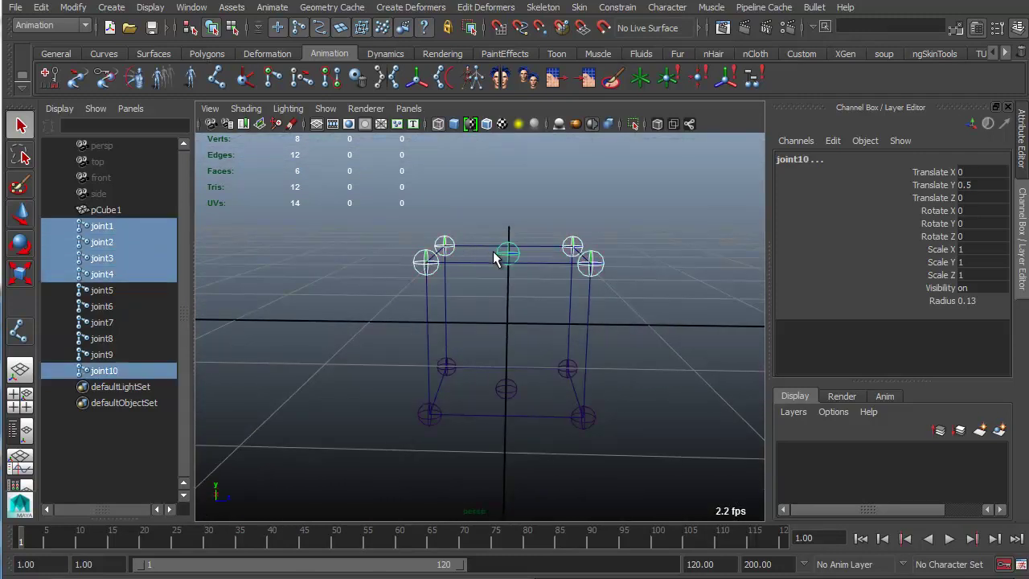
pyautogui.press('p')
# - Parent the four bottom corner joints to the bottom centre joint, joint9
pyautogui.click(566, 368)
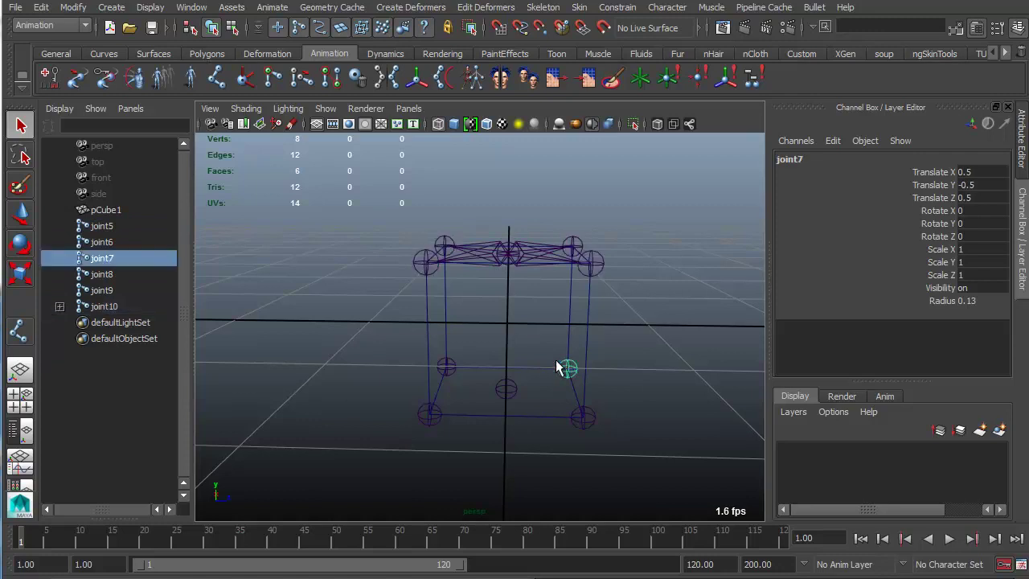
pyautogui.keyDown('shift'); pyautogui.click(446, 367); pyautogui.keyUp('shift')
pyautogui.keyDown('shift'); pyautogui.click(429, 414); pyautogui.keyUp('shift')
pyautogui.keyDown('shift'); pyautogui.click(583, 417); pyautogui.keyUp('shift')
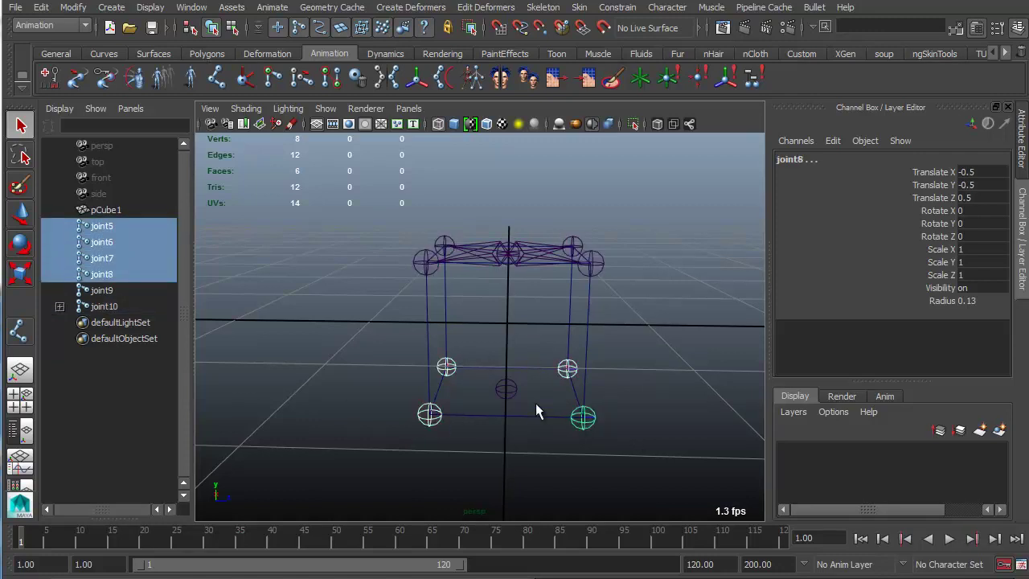
pyautogui.keyDown('shift'); pyautogui.click(507, 390); pyautogui.keyUp('shift')
pyautogui.press('p')
pyautogui.click(640, 355)
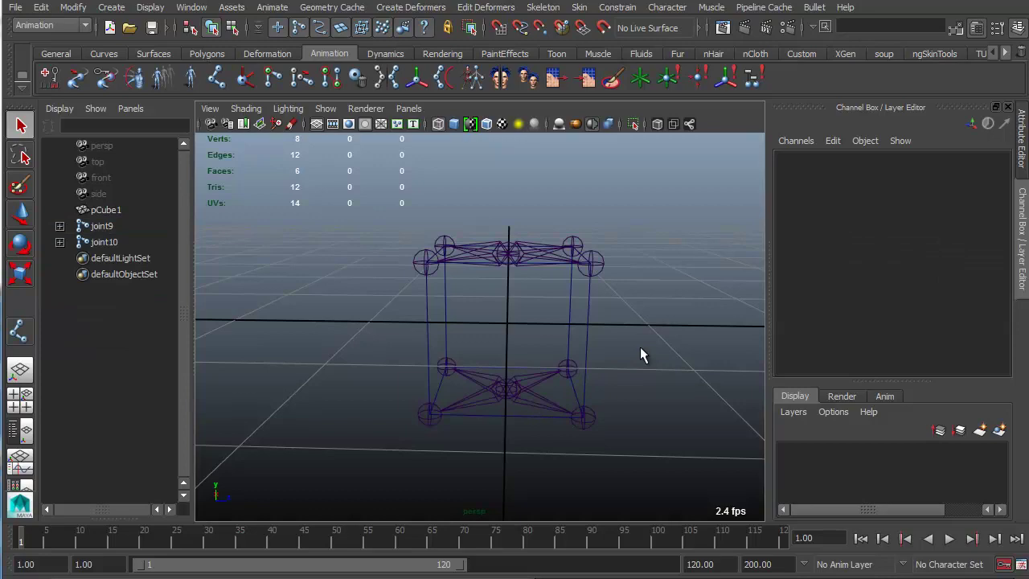
# - Rotate top corner joint1 freely to about X 49.9, Y -27.8, Z -14.2 and show its move axes
pyautogui.click(521, 248)
pyautogui.keyDown('alt'); pyautogui.moveTo(562, 237); pyautogui.dragTo(459, 230); pyautogui.keyUp('alt')
pyautogui.press('w')
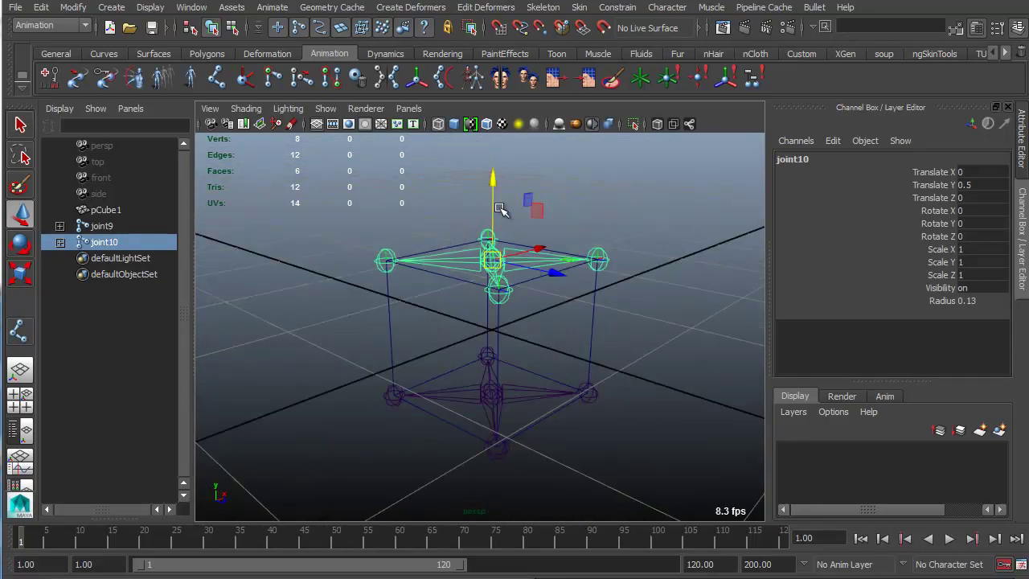
pyautogui.keyDown('alt'); pyautogui.moveTo(478, 305); pyautogui.dragTo(432, 254); pyautogui.keyUp('alt')
pyautogui.click(383, 272)
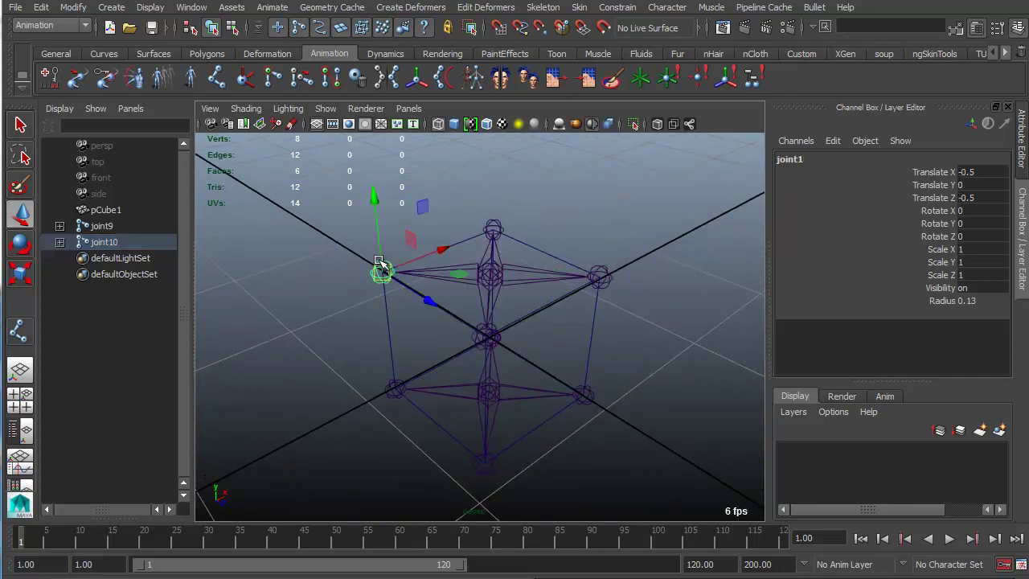
pyautogui.press('e')
pyautogui.moveTo(447, 277); pyautogui.dragTo(346, 247)
pyautogui.press('w')
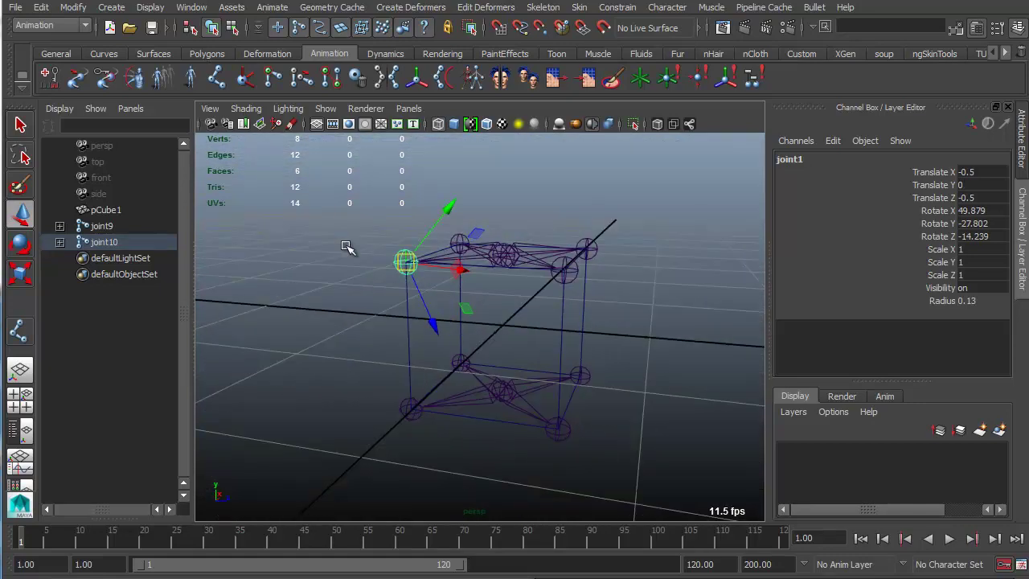
# - Try to move joint1 along its rotated local Z axis, and undo both the move and the rotation
pyautogui.moveTo(346, 247); pyautogui.dragTo(351, 246, button='right')
pyautogui.scroll(2, 358, 270)
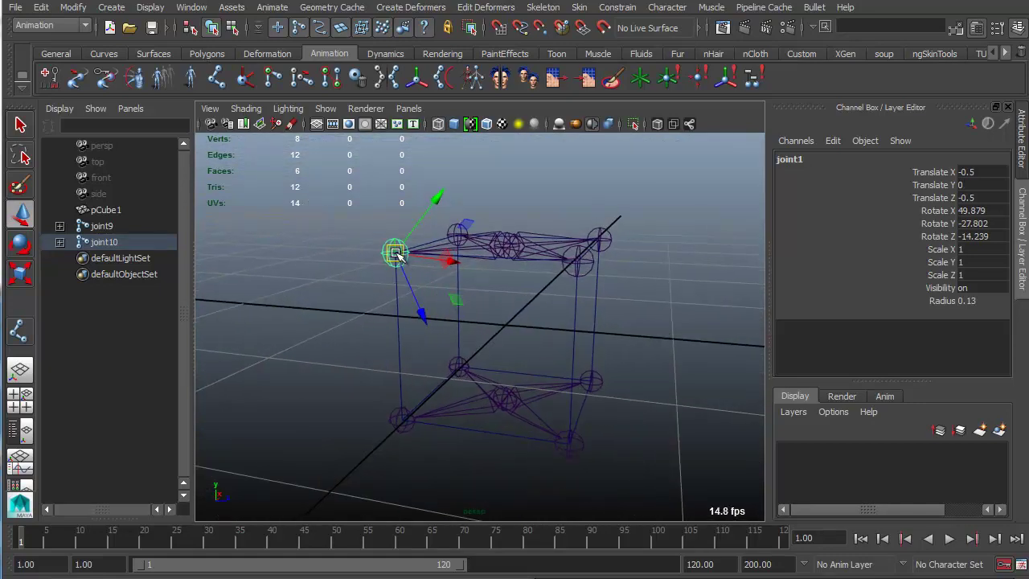
pyautogui.moveTo(422, 318)
pyautogui.mouseDown()
pyautogui.moveTo(396, 259)
pyautogui.moveTo(425, 338)
pyautogui.moveTo(391, 323)
pyautogui.moveTo(430, 315)
pyautogui.mouseUp()
pyautogui.hotkey('ctrl', 'z')
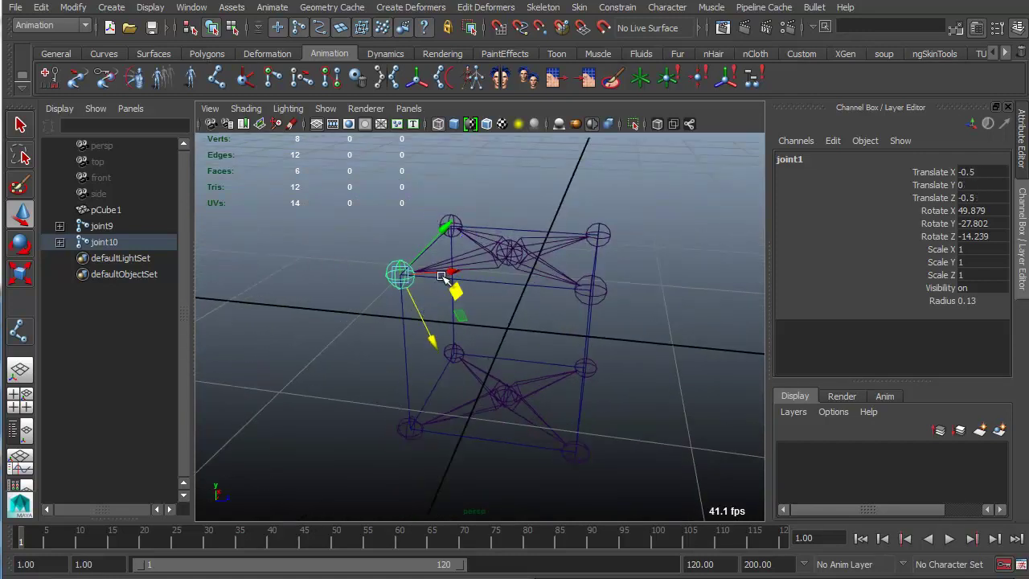
pyautogui.hotkey('ctrl', 'z')
pyautogui.keyDown('alt'); pyautogui.moveTo(606, 279); pyautogui.dragTo(590, 283); pyautogui.keyUp('alt')
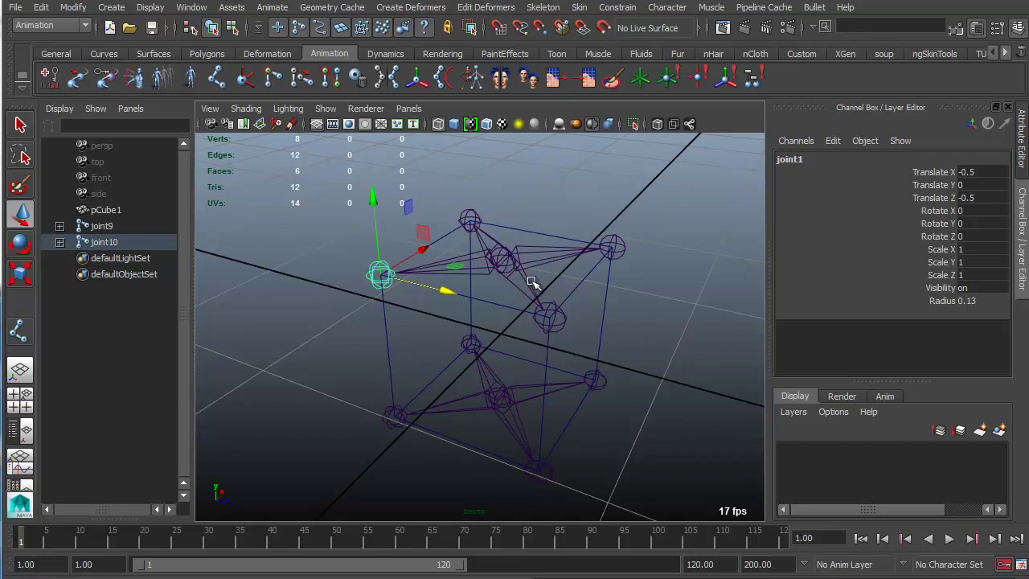
# - Set the Translate Y of the top centre joint, joint10, to 0
pyautogui.keyDown('alt'); pyautogui.moveTo(533, 287); pyautogui.dragTo(558, 201); pyautogui.keyUp('alt')
pyautogui.click(561, 202)
pyautogui.keyDown('alt'); pyautogui.moveTo(550, 366); pyautogui.dragTo(485, 317); pyautogui.keyUp('alt')
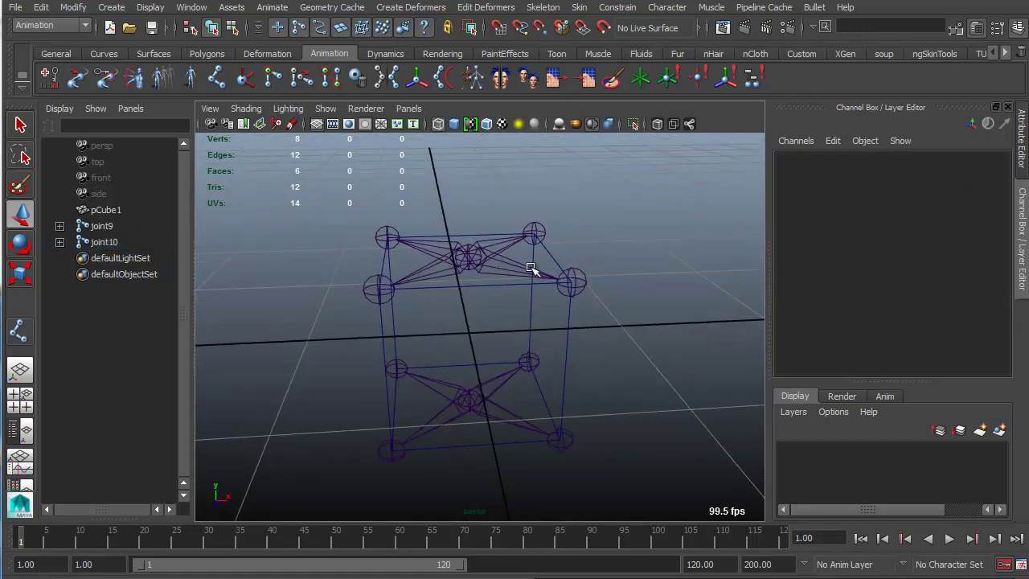
pyautogui.click(489, 259)
pyautogui.click(987, 183)
pyautogui.write('0')
pyautogui.press('Return')
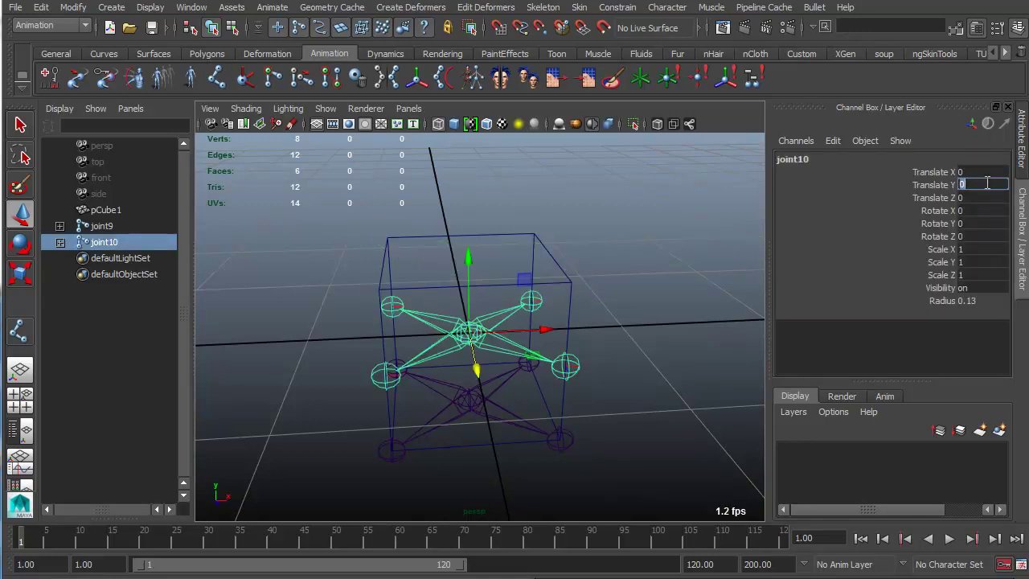
# - Group the joint10 hierarchy under a parent group with Translate Y 0.5 at the cube's top face
pyautogui.keyDown('alt'); pyautogui.moveTo(420, 301); pyautogui.dragTo(487, 233); pyautogui.keyUp('alt')
pyautogui.hotkey('ctrl', 'g')
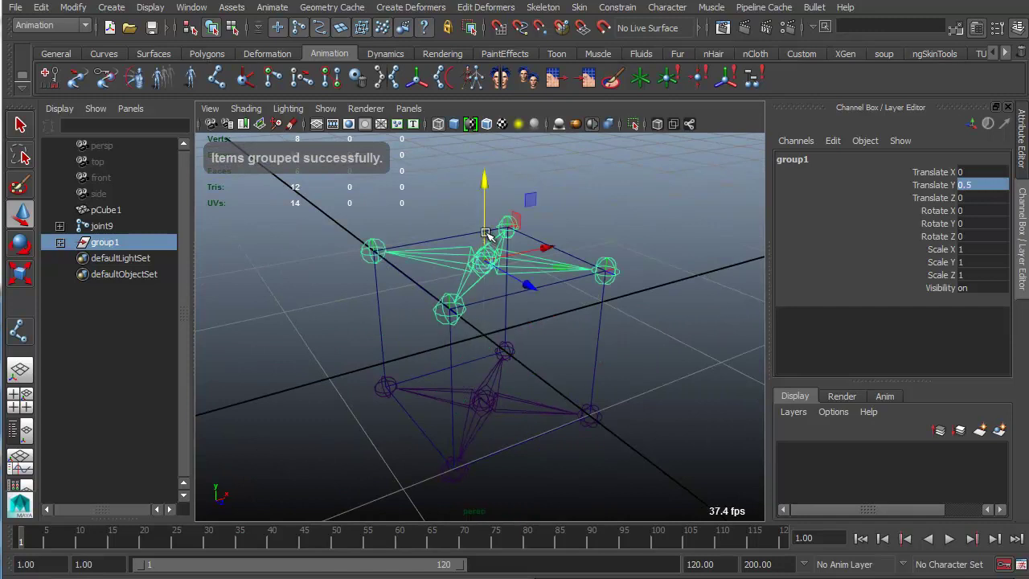
# - Select the top centre joint, joint10, inside the group and examine its transform values and hierarchy from several angles
pyautogui.press('q')
pyautogui.click(543, 274)
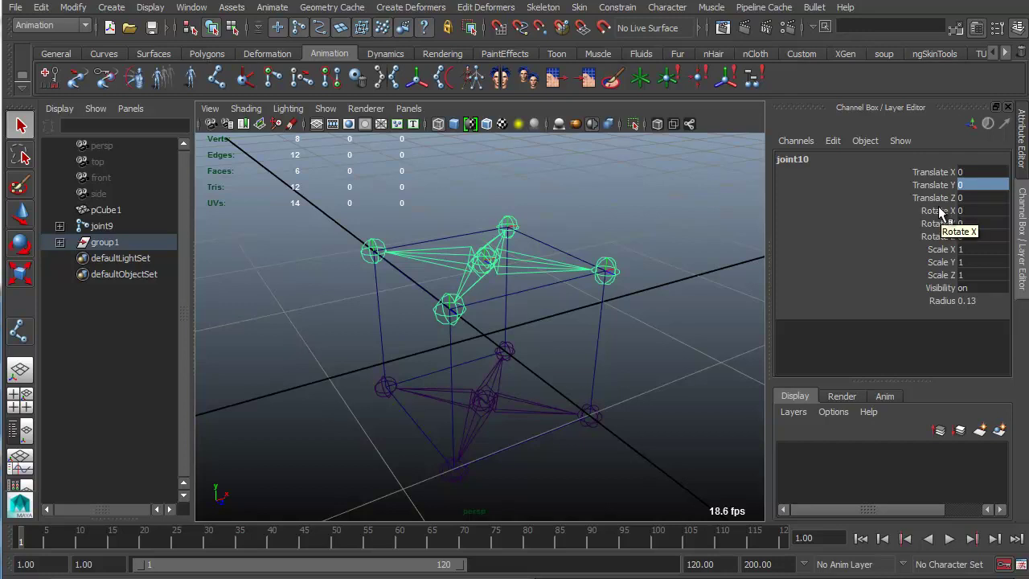
pyautogui.keyDown('alt'); pyautogui.moveTo(514, 287); pyautogui.dragTo(495, 295); pyautogui.keyUp('alt')
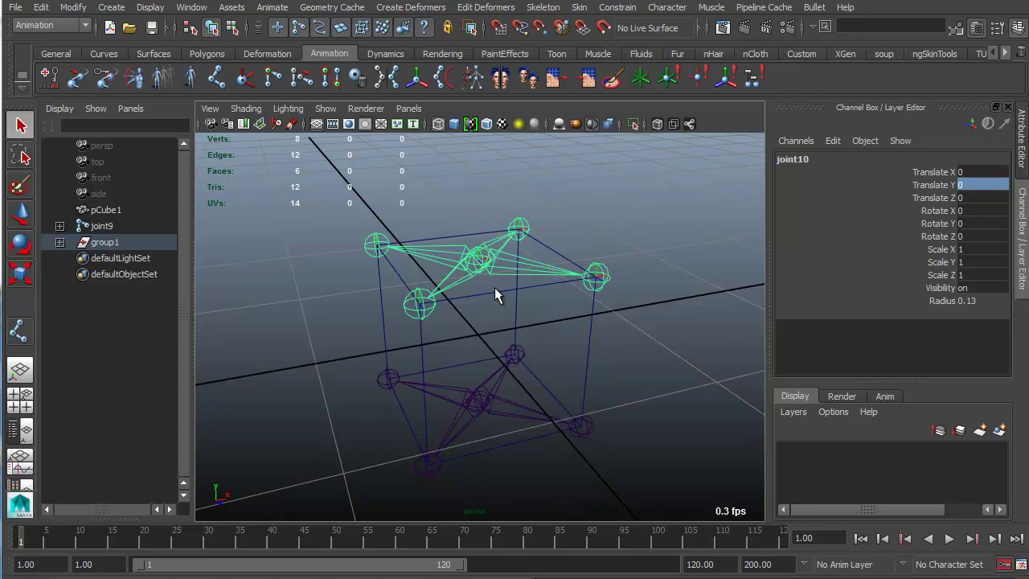
pyautogui.keyDown('alt'); pyautogui.moveTo(489, 280); pyautogui.dragTo(390, 314); pyautogui.keyUp('alt')
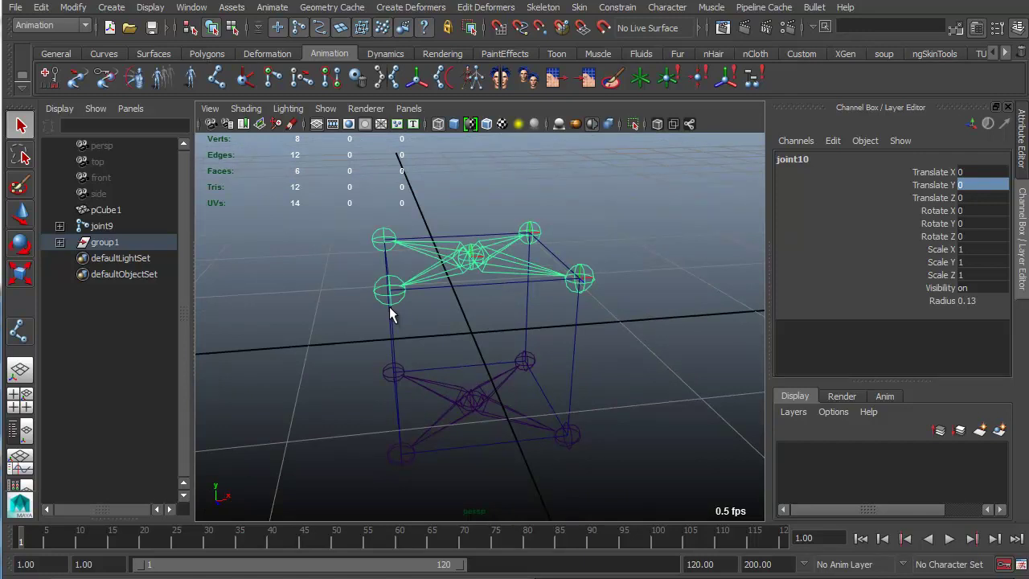
pyautogui.keyDown('alt'); pyautogui.moveTo(390, 314); pyautogui.dragTo(337, 308); pyautogui.keyUp('alt')
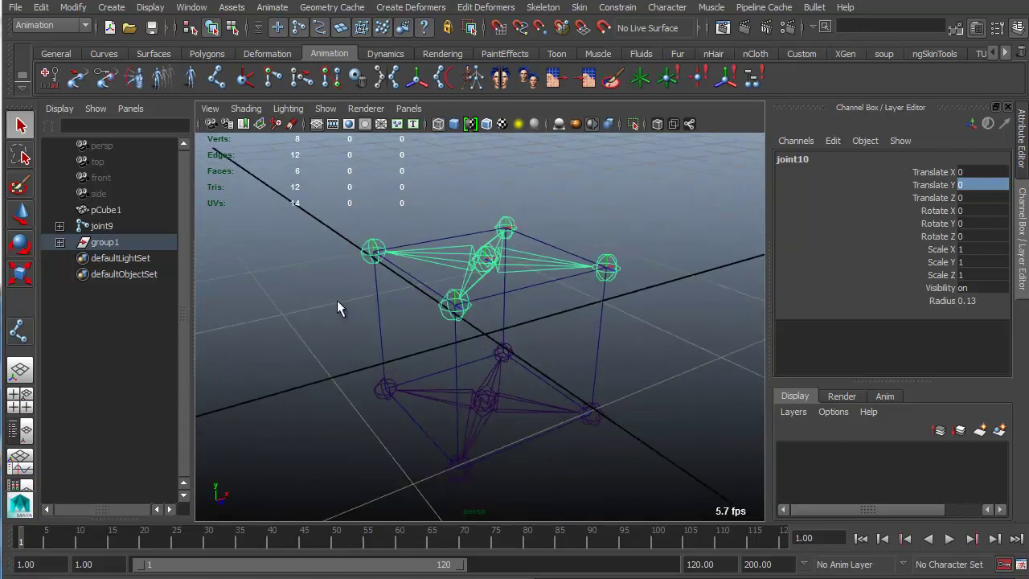
# - Undo the grouping of the joint10 hierarchy and the earlier change of joint10's Translate Y
pyautogui.hotkey('ctrl', 'z')
pyautogui.hotkey('ctrl', 'z')
pyautogui.hotkey('ctrl', 'z')
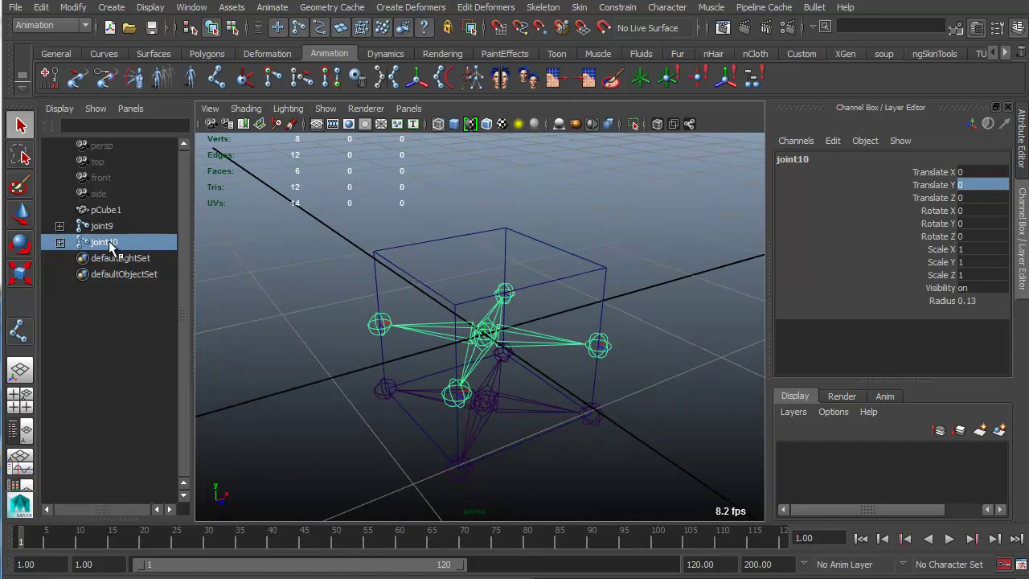
pyautogui.hotkey('shift', 'z')
pyautogui.keyDown('alt'); pyautogui.moveTo(489, 326); pyautogui.dragTo(410, 303); pyautogui.keyUp('alt')
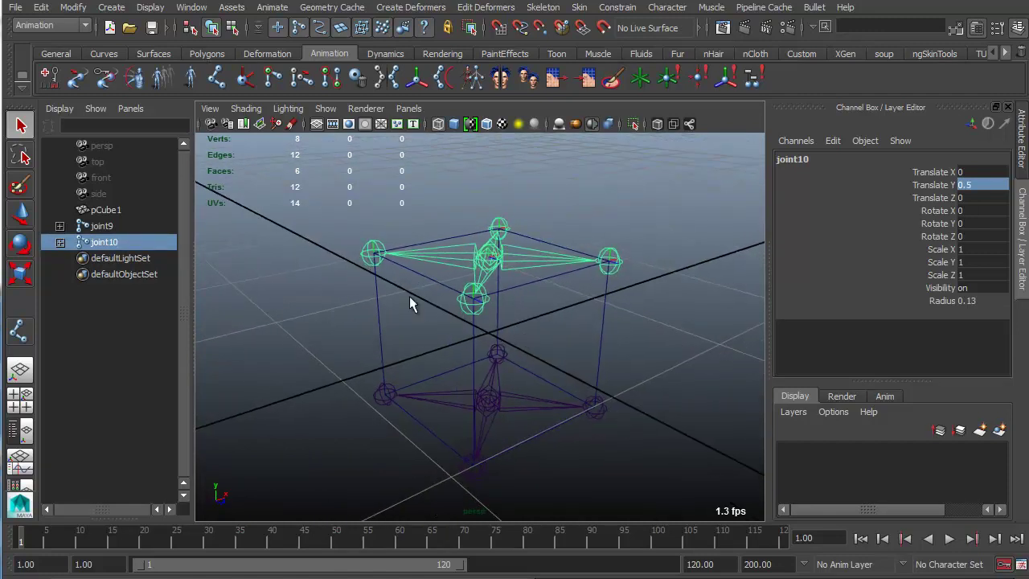
# - Clear the selection and create a NURBS circle at the origin
pyautogui.click(326, 314)
pyautogui.click(153, 54)
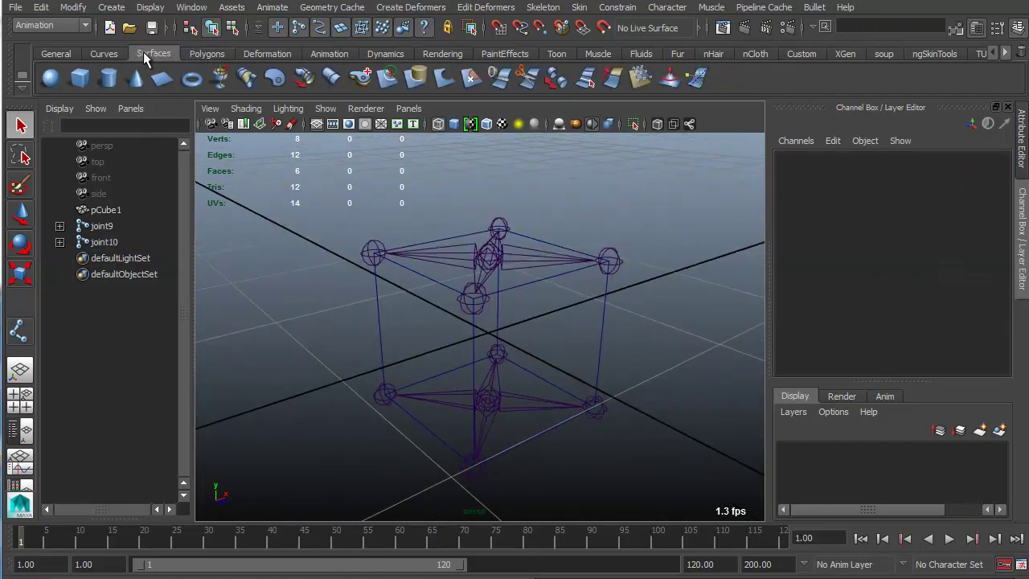
pyautogui.click(104, 54)
pyautogui.click(49, 78)
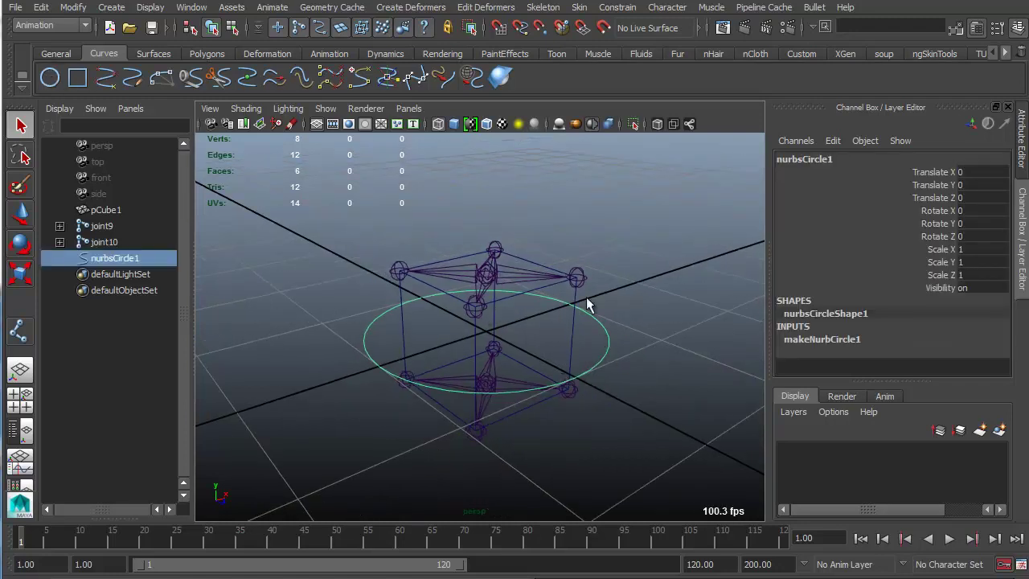
# - Inspect the transform values of the top centre joint, joint10, and of its corner child joint2
pyautogui.click(485, 273)
pyautogui.keyDown('alt'); pyautogui.moveTo(490, 280); pyautogui.dragTo(648, 284); pyautogui.keyUp('alt')
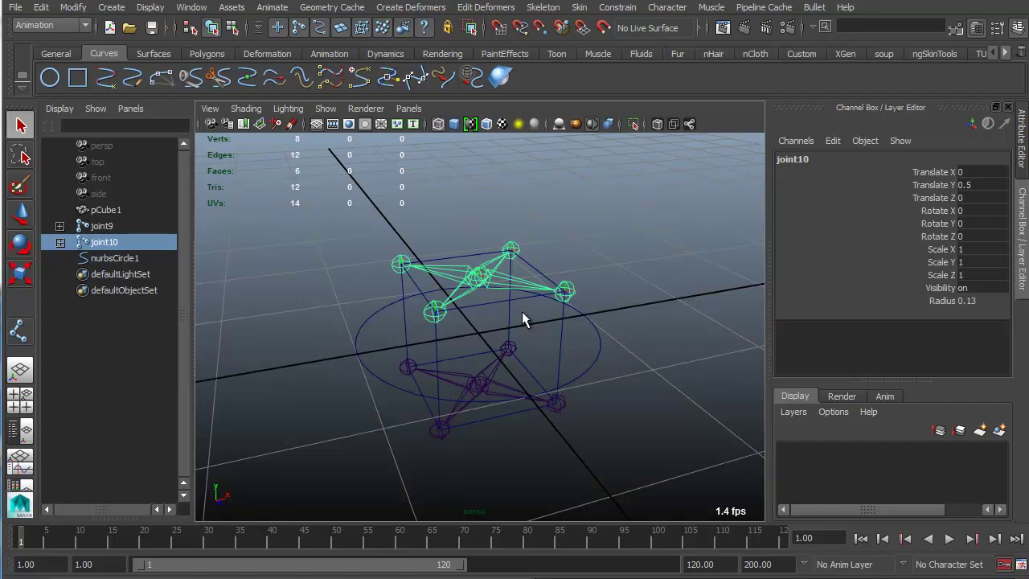
pyautogui.click(513, 251)
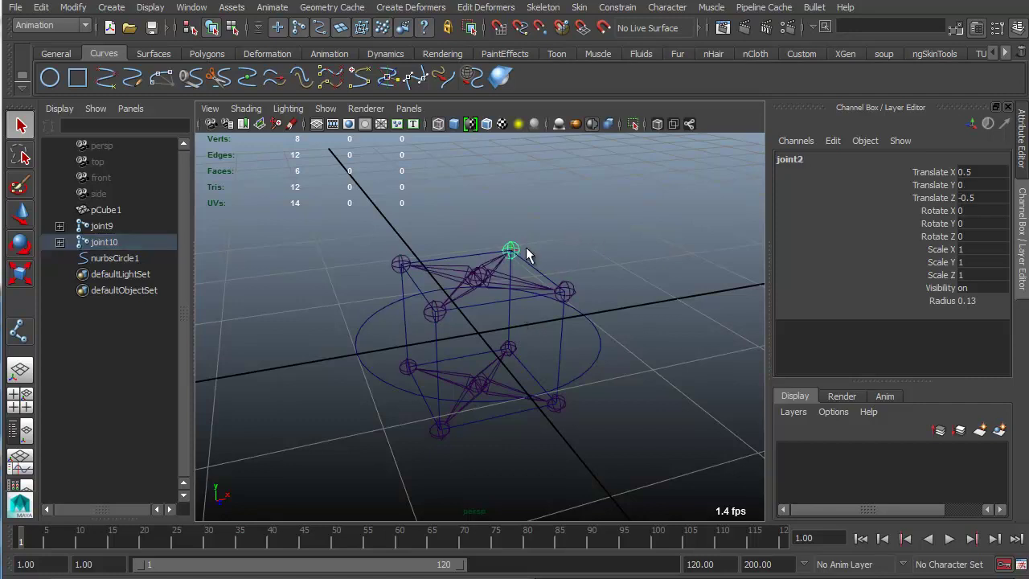
pyautogui.click(598, 268)
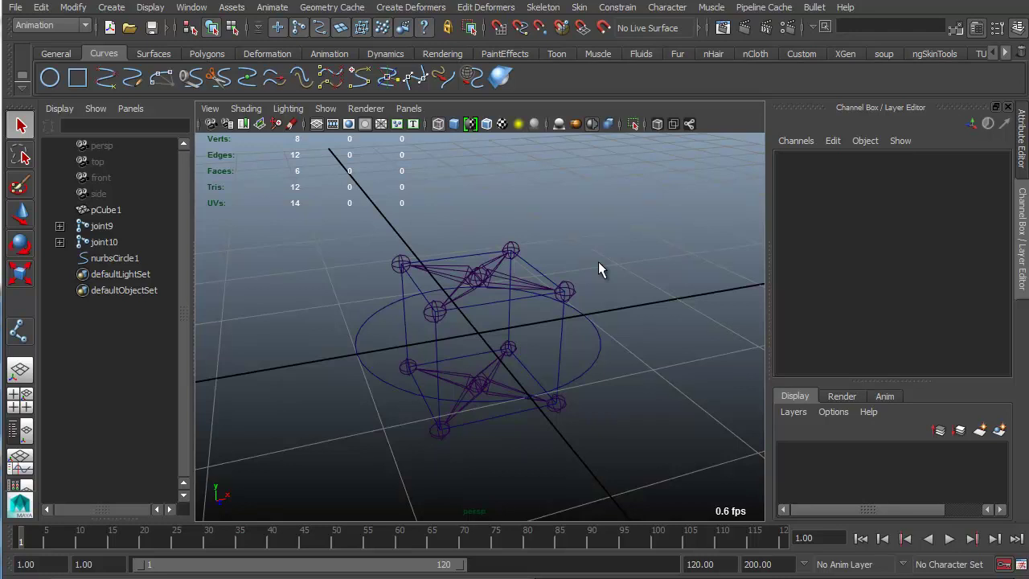
pyautogui.click(511, 251)
pyautogui.keyDown('alt'); pyautogui.moveTo(564, 260); pyautogui.dragTo(523, 310); pyautogui.keyUp('alt')
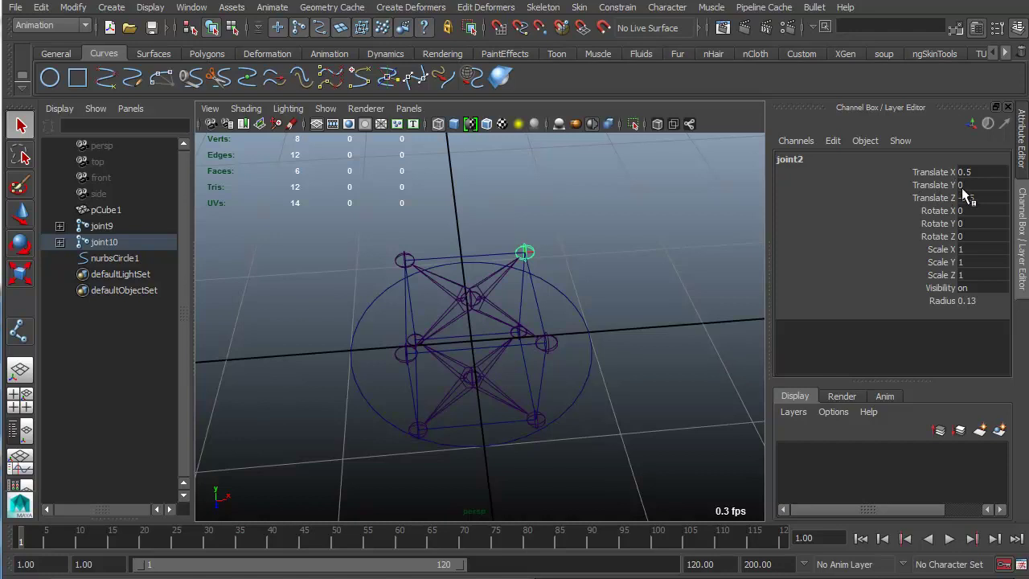
pyautogui.keyDown('alt'); pyautogui.moveTo(579, 299); pyautogui.dragTo(563, 287); pyautogui.keyUp('alt')
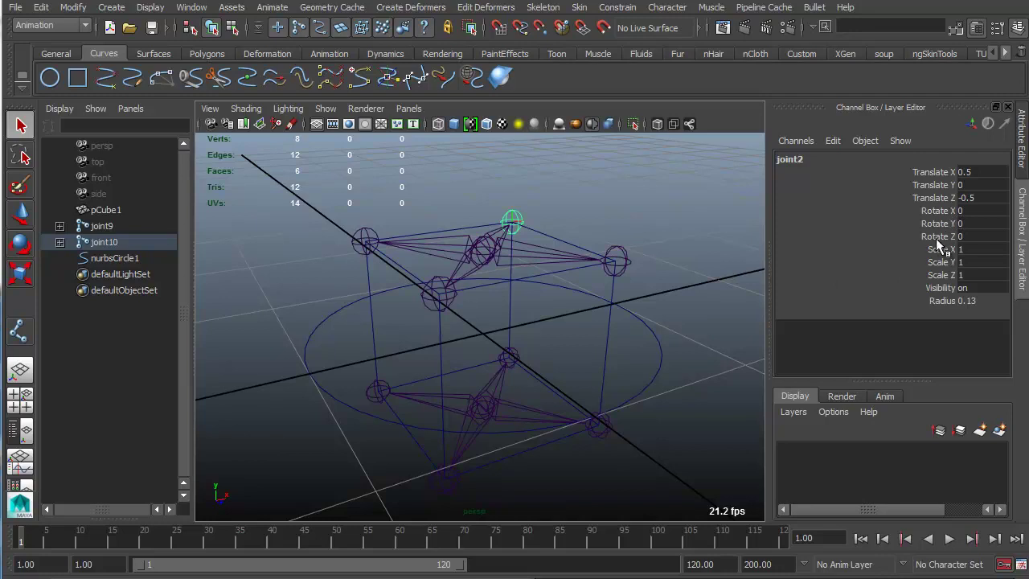
# - Examine joint2's joint attributes, including its Preferred Angle and Joint Orient values
pyautogui.hotkey('ctrl', 'a')
pyautogui.scroll(1, 805, 320)
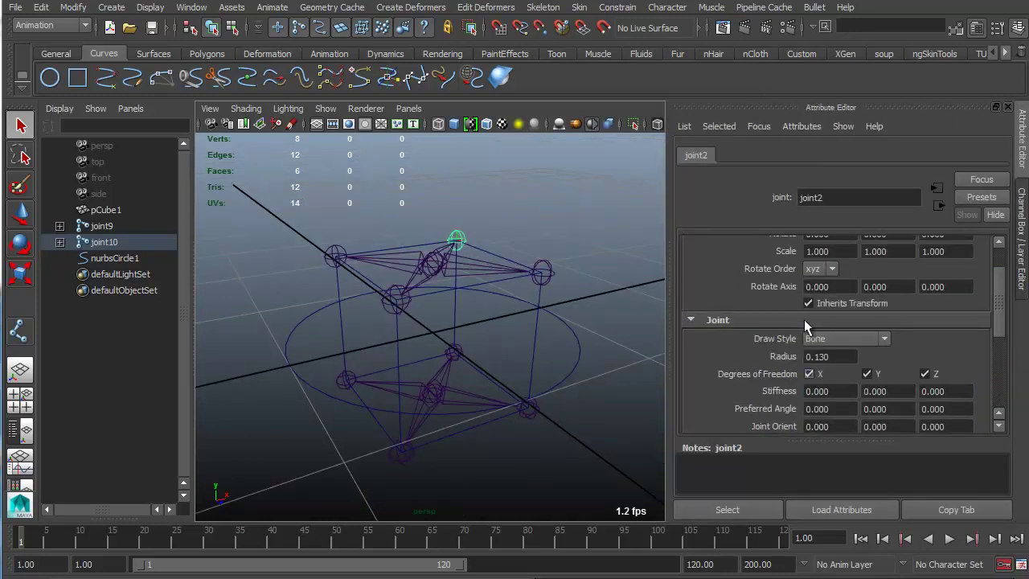
pyautogui.scroll(-1, 805, 319)
# - Rotate top corner joint2 freely to about X 55.9 and Y 22.7, and show its rotation channels
pyautogui.keyDown('alt'); pyautogui.moveTo(516, 261); pyautogui.dragTo(501, 312); pyautogui.keyUp('alt')
pyautogui.press('e')
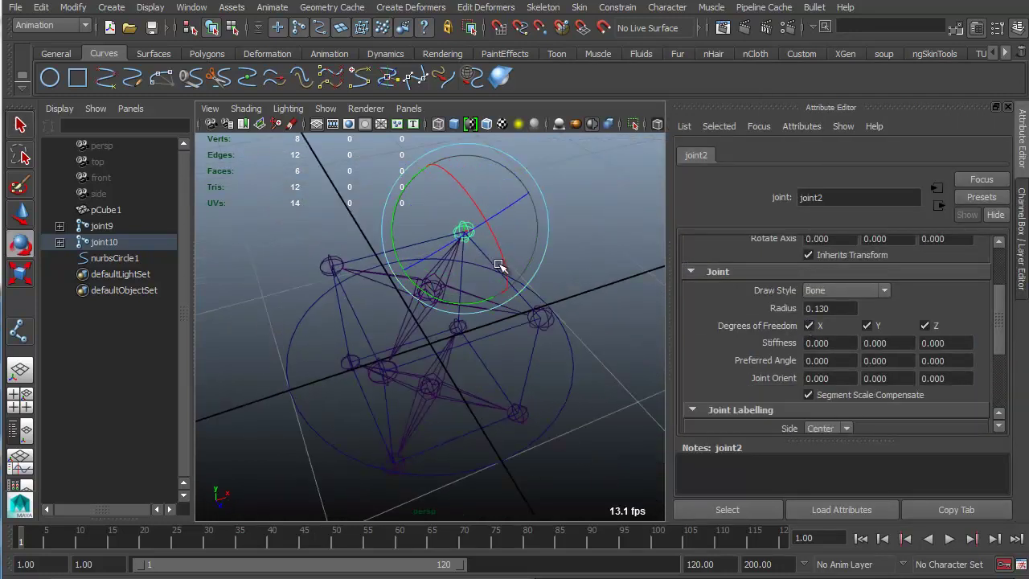
pyautogui.hotkey('ctrl', 'a')
pyautogui.keyDown('alt'); pyautogui.moveTo(501, 258); pyautogui.dragTo(487, 218); pyautogui.keyUp('alt')
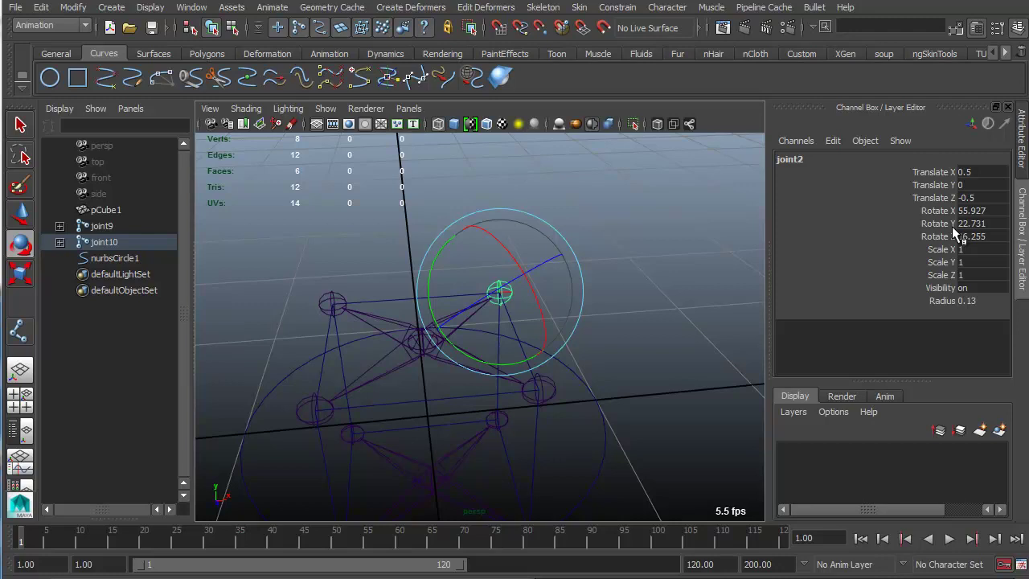
# - Freeze the translate, rotate and scale transformations of joint2, leaving joint orient out of the freeze
pyautogui.keyDown('alt'); pyautogui.moveTo(620, 329); pyautogui.dragTo(648, 310); pyautogui.keyUp('alt')
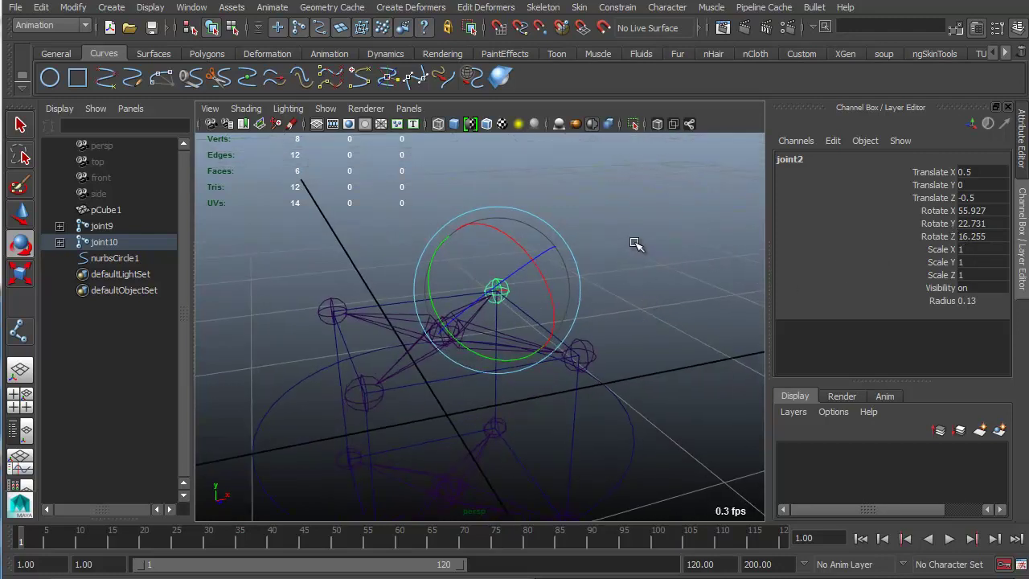
pyautogui.rightClick(932, 224)
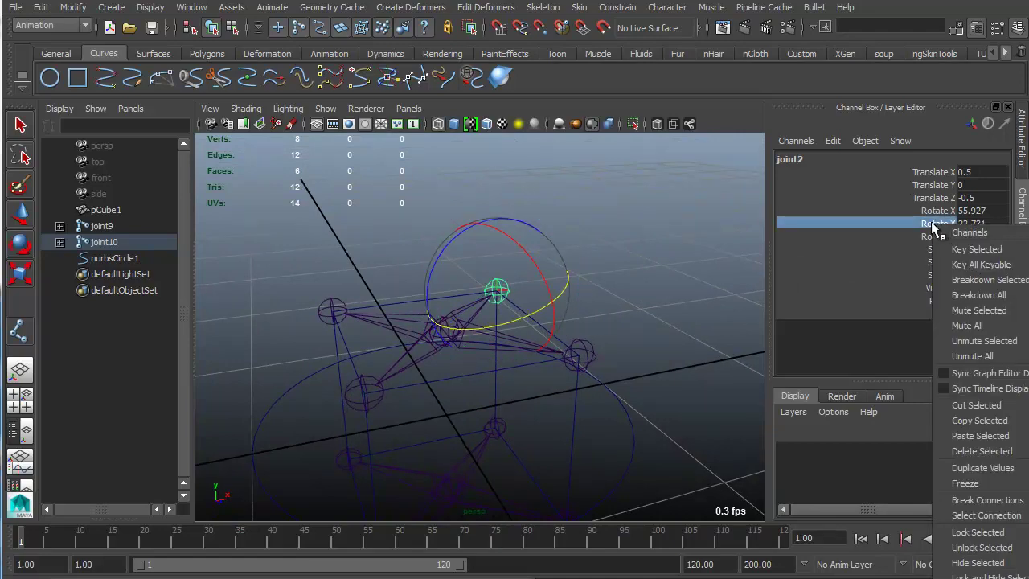
pyautogui.click(603, 235)
pyautogui.click(508, 279)
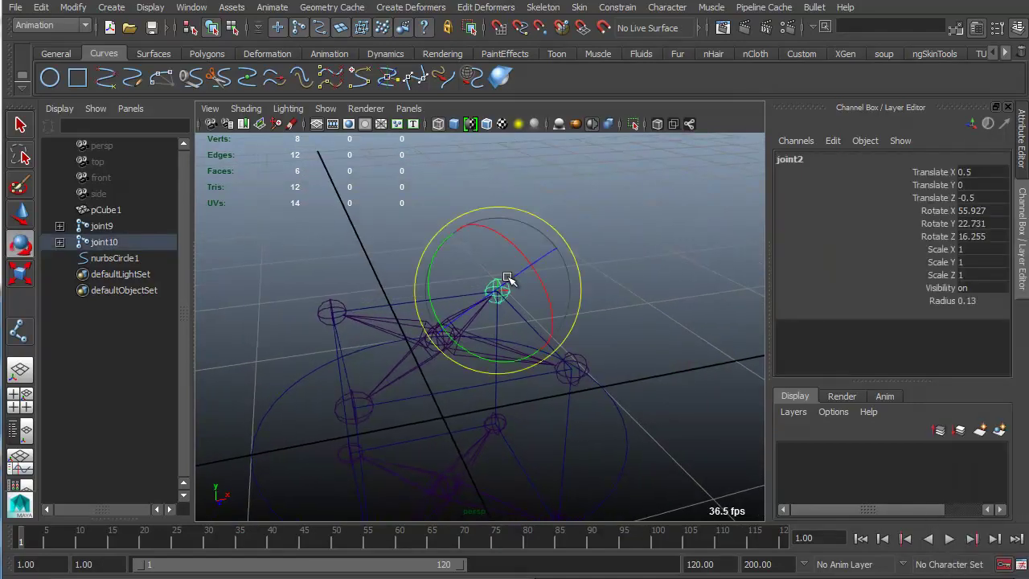
pyautogui.press('space')
pyautogui.click(219, 149)
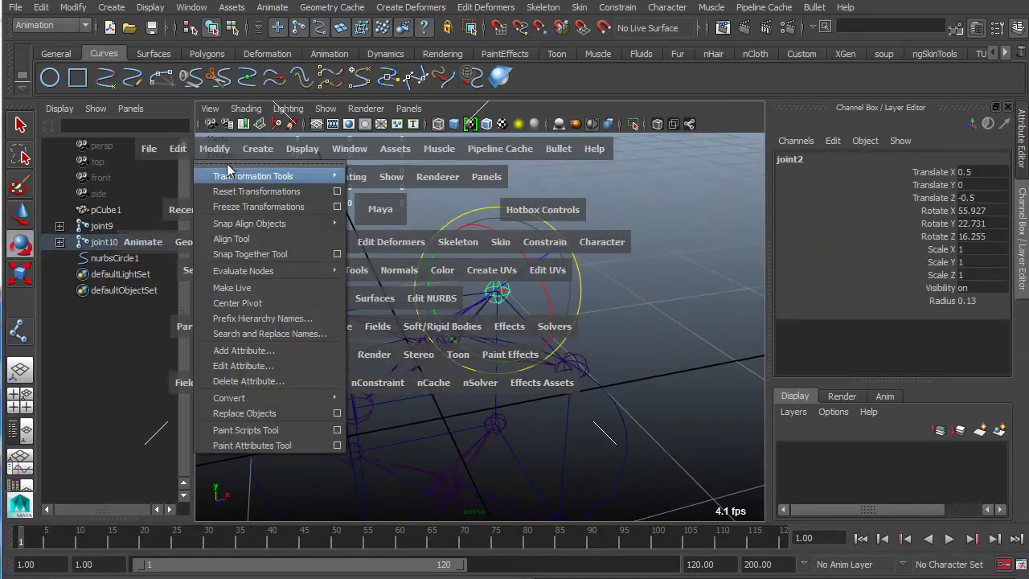
pyautogui.click(337, 206)
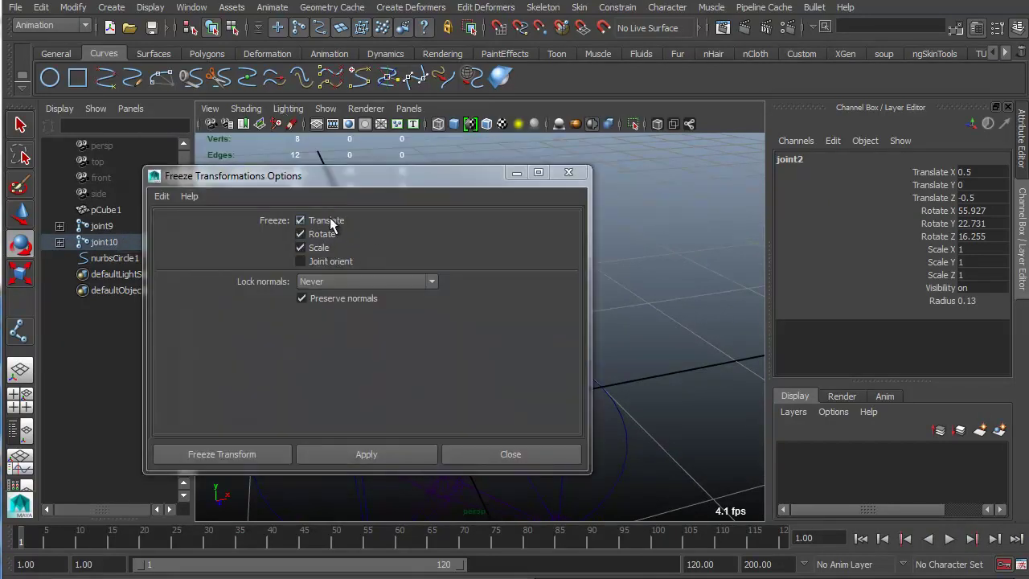
pyautogui.click(389, 454)
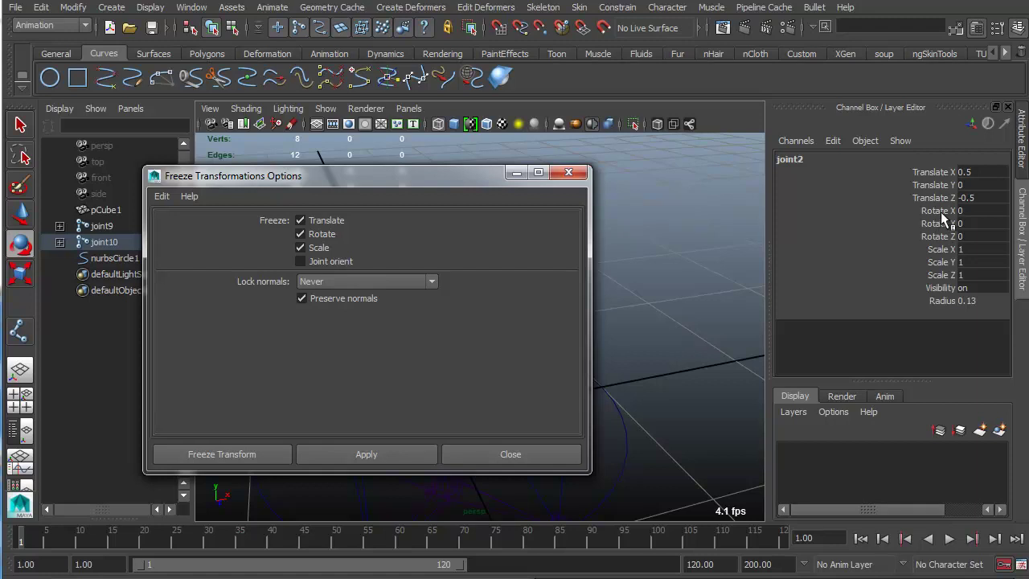
pyautogui.click(565, 455)
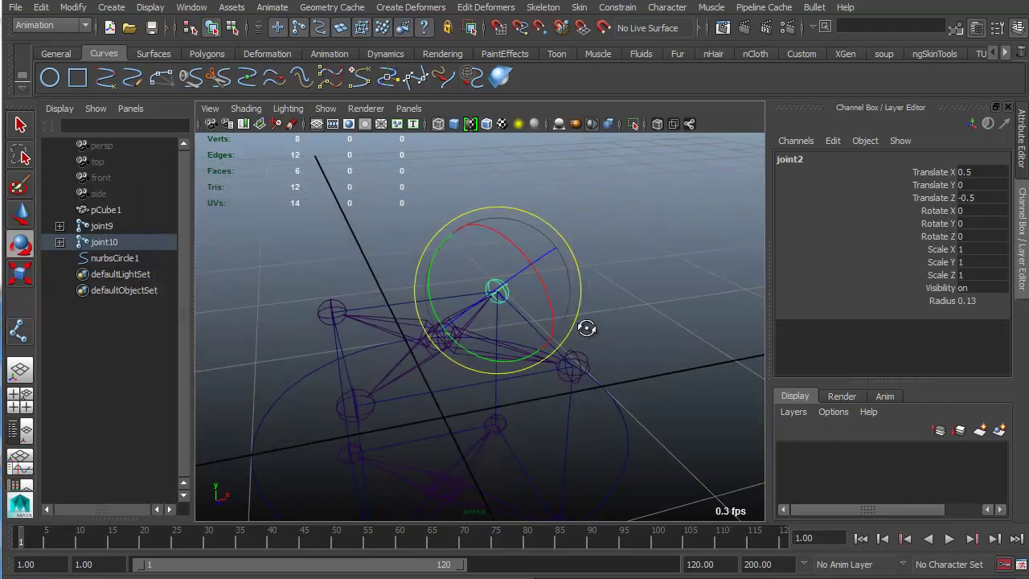
# - Examine the direction of joint2's move axes, and clear the selection
pyautogui.press('w')
pyautogui.keyDown('alt'); pyautogui.moveTo(574, 309); pyautogui.dragTo(533, 335); pyautogui.keyUp('alt')
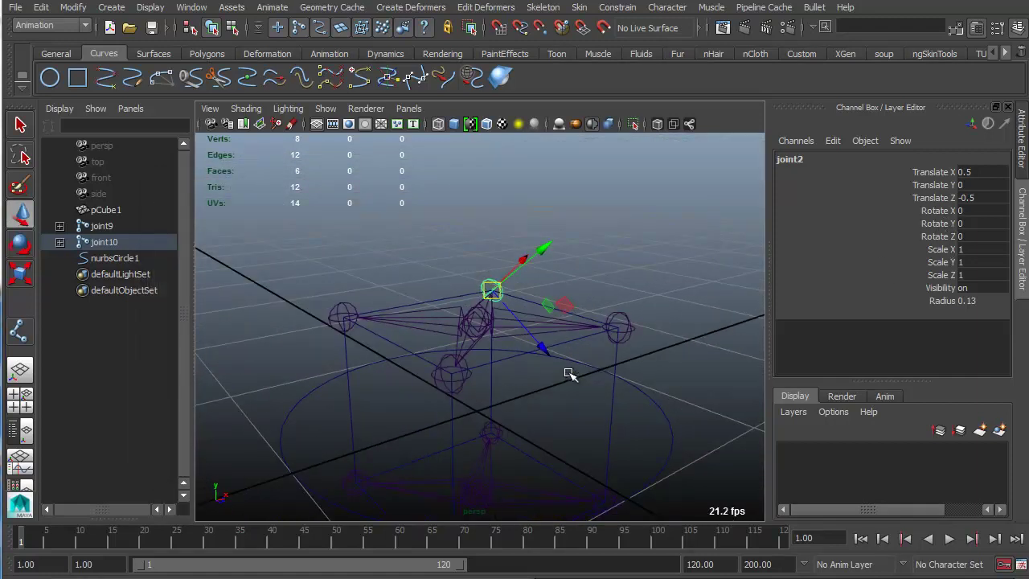
pyautogui.keyDown('alt'); pyautogui.moveTo(488, 287); pyautogui.dragTo(426, 267); pyautogui.keyUp('alt')
pyautogui.click(391, 232)
# - Place a new locator away from the joint rig at about X -1.54, Z -4, rotated about 38, 9 and 3 degrees
pyautogui.keyDown('alt'); pyautogui.moveTo(390, 232); pyautogui.dragTo(550, 256, button='middle'); pyautogui.keyUp('alt')
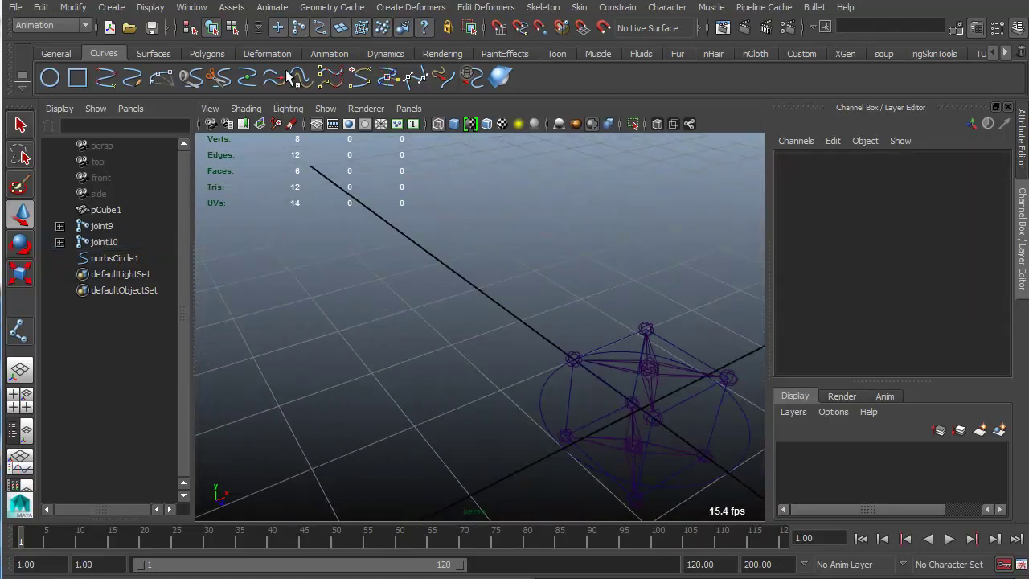
pyautogui.click(333, 53)
pyautogui.click(611, 78)
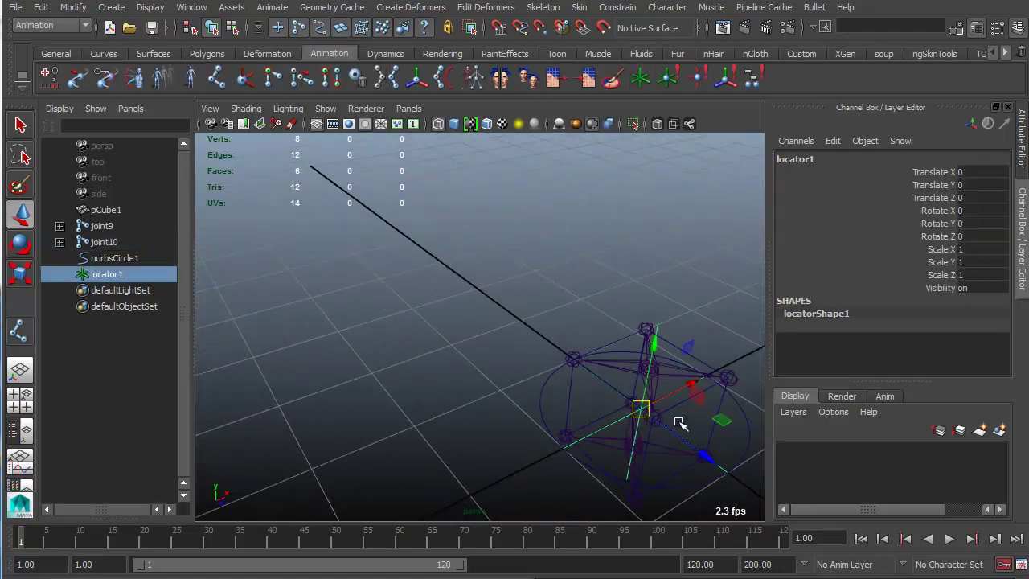
pyautogui.moveTo(718, 423); pyautogui.dragTo(382, 289)
pyautogui.press('f')
pyautogui.keyDown('alt'); pyautogui.moveTo(599, 298); pyautogui.dragTo(552, 303); pyautogui.keyUp('alt')
pyautogui.press('e')
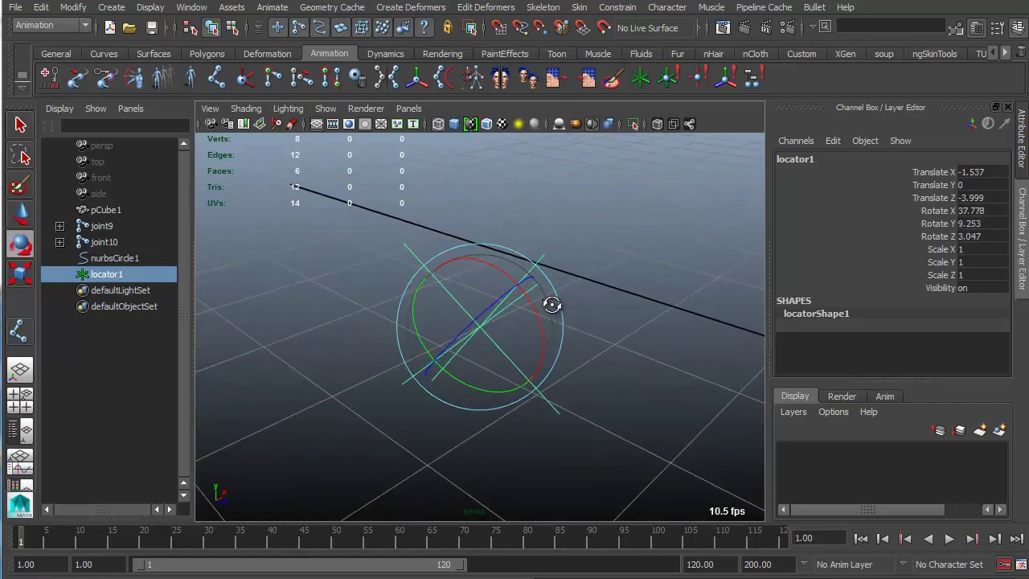
# - Freeze the locator's translate, rotate and scale transformations and check its move axes
pyautogui.press('space')
pyautogui.moveTo(397, 231); pyautogui.dragTo(519, 222)
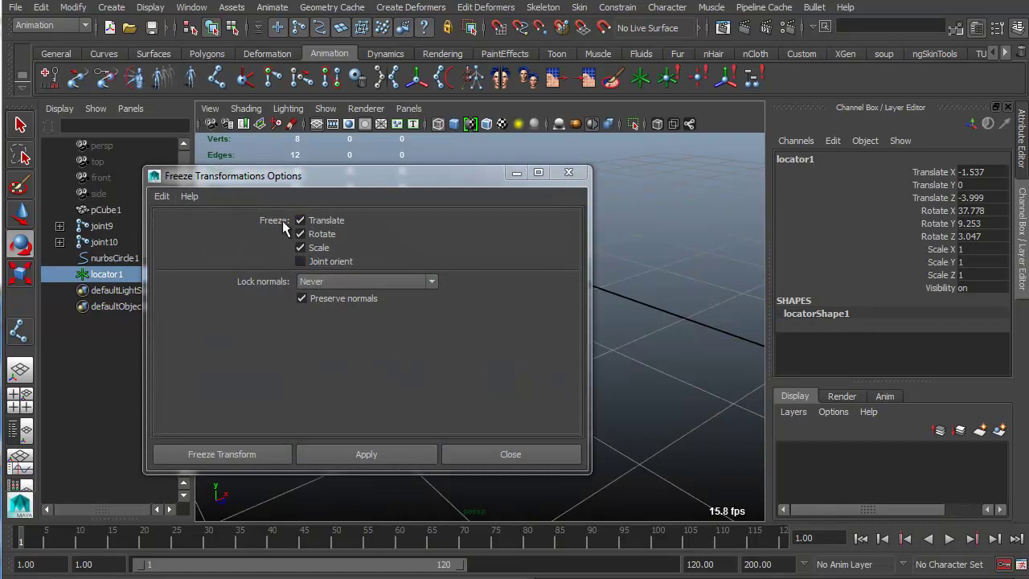
pyautogui.moveTo(391, 183); pyautogui.dragTo(168, 112)
pyautogui.click(189, 378)
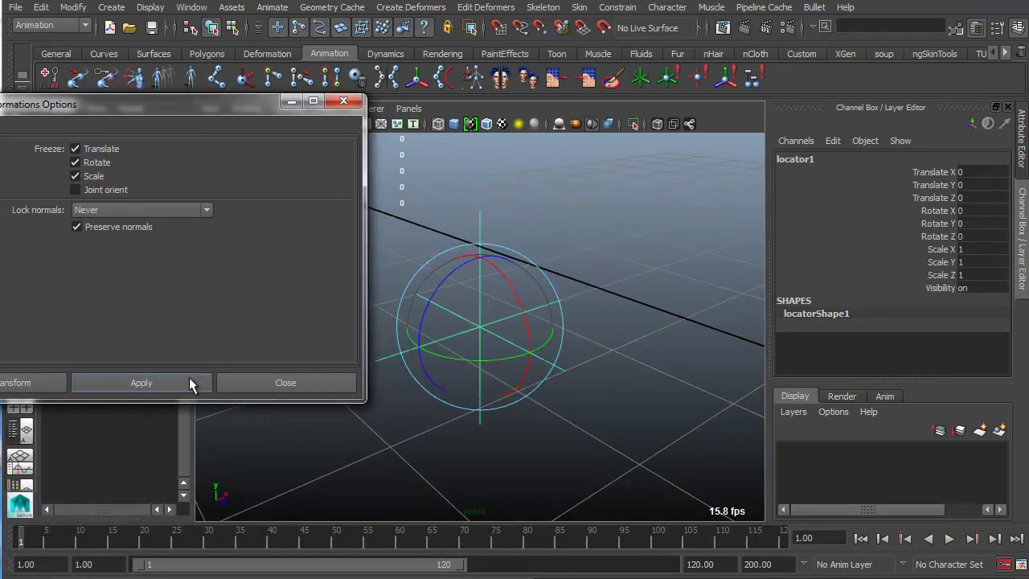
pyautogui.press('w')
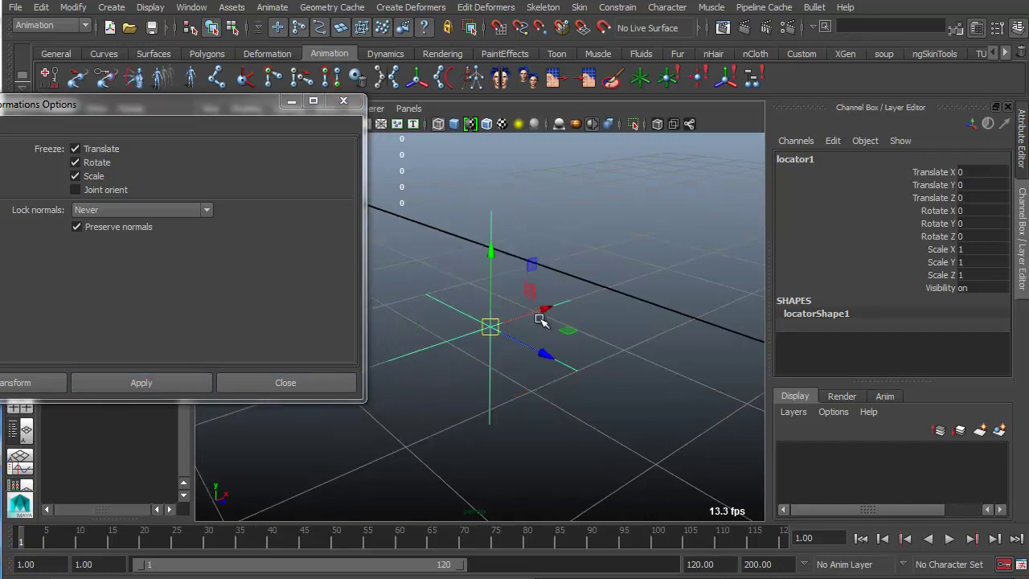
# - Close the Freeze Transformations options and delete the locator
pyautogui.click(654, 265)
pyautogui.click(344, 105)
pyautogui.keyDown('alt'); pyautogui.moveTo(563, 378); pyautogui.dragTo(474, 332, button='middle'); pyautogui.keyUp('alt')
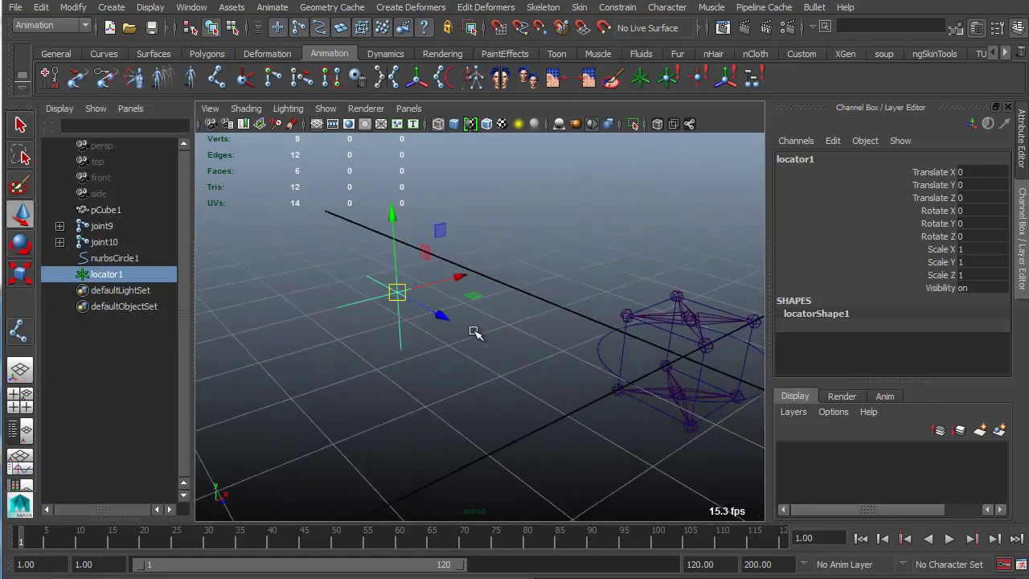
pyautogui.press('Delete')
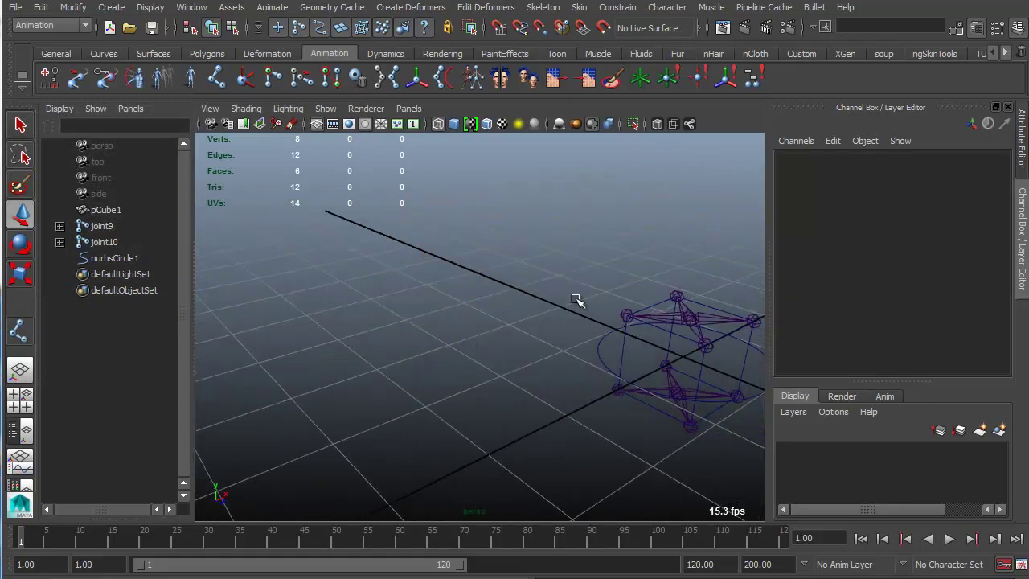
# - Inspect the Joint Orient attributes of joint2 at the rig's upper back corner, and deselect it
pyautogui.keyDown('alt'); pyautogui.moveTo(574, 301); pyautogui.dragTo(366, 282, button='middle'); pyautogui.keyUp('alt')
pyautogui.keyDown('alt'); pyautogui.moveTo(366, 282); pyautogui.dragTo(500, 316); pyautogui.keyUp('alt')
pyautogui.keyDown('alt'); pyautogui.moveTo(501, 317); pyautogui.dragTo(517, 336, button='right'); pyautogui.keyUp('alt')
pyautogui.keyDown('alt'); pyautogui.moveTo(517, 336); pyautogui.dragTo(476, 300, button='middle'); pyautogui.keyUp('alt')
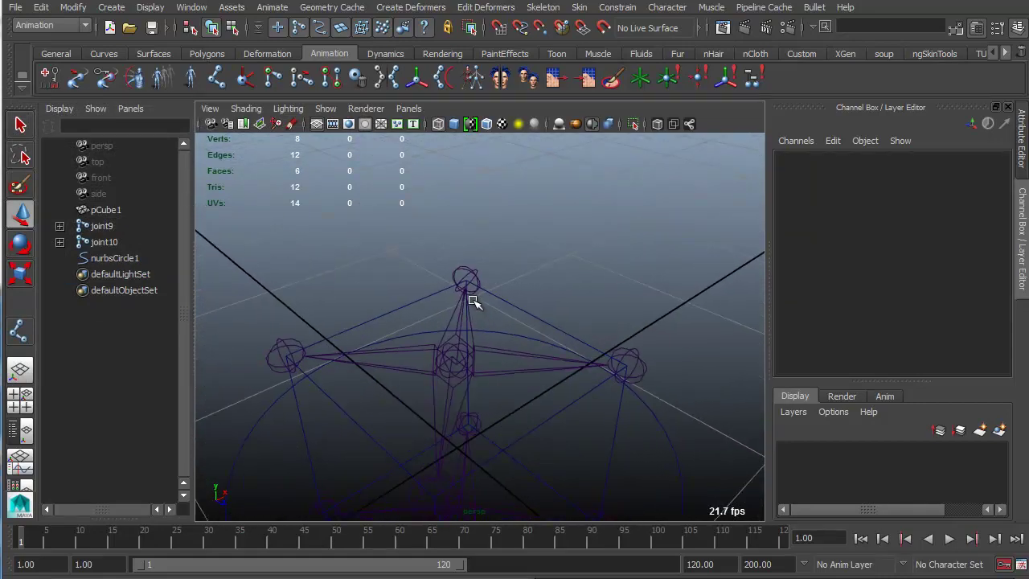
pyautogui.click(461, 267)
pyautogui.keyDown('alt'); pyautogui.moveTo(461, 267); pyautogui.dragTo(523, 292); pyautogui.keyUp('alt')
pyautogui.hotkey('ctrl', 'a')
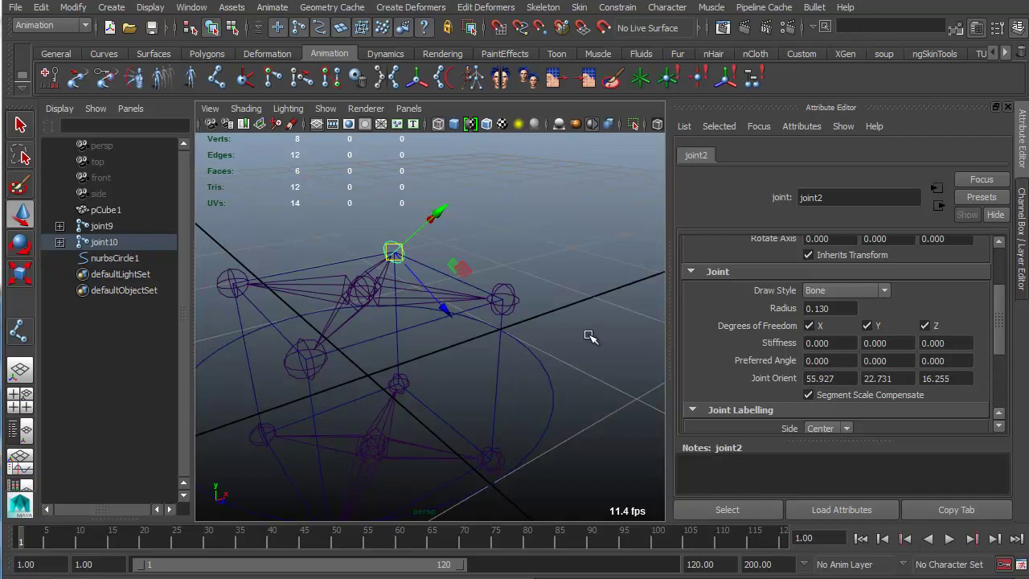
pyautogui.keyDown('alt'); pyautogui.moveTo(578, 326); pyautogui.dragTo(576, 321); pyautogui.keyUp('alt')
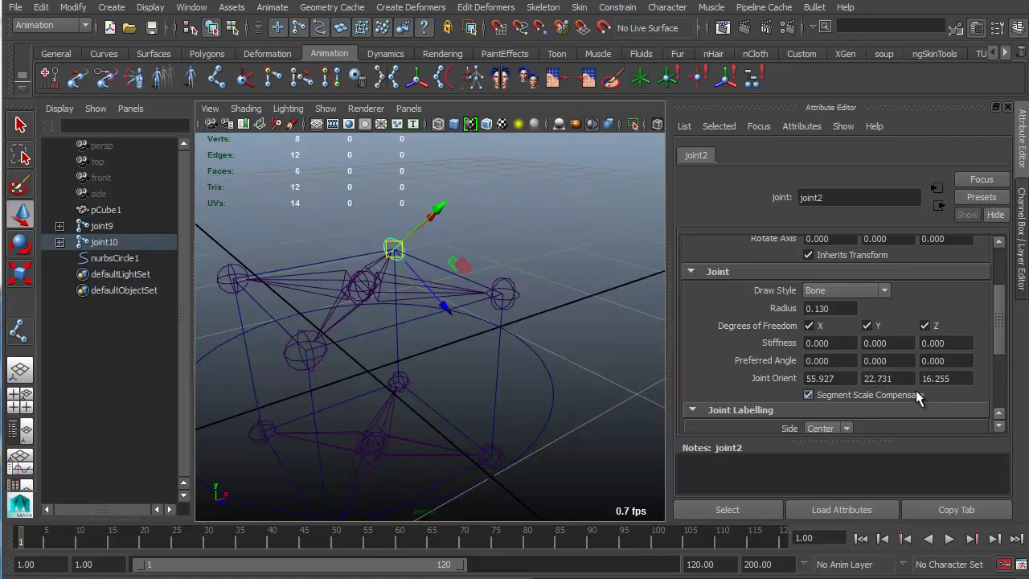
pyautogui.keyDown('alt'); pyautogui.moveTo(469, 242); pyautogui.dragTo(490, 248); pyautogui.keyUp('alt')
pyautogui.click(492, 253)
pyautogui.keyDown('alt'); pyautogui.moveTo(498, 258); pyautogui.dragTo(499, 261, button='middle'); pyautogui.keyUp('alt')
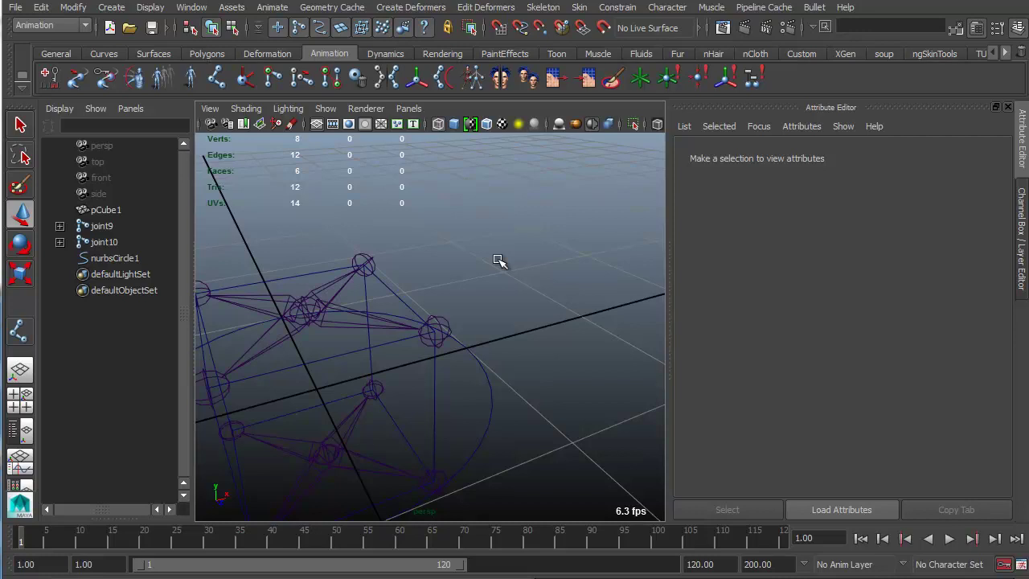
# - Group the NURBS circle surrounding the joint rig
pyautogui.keyDown('alt'); pyautogui.moveTo(453, 373); pyautogui.dragTo(558, 294); pyautogui.keyUp('alt')
pyautogui.click(554, 322)
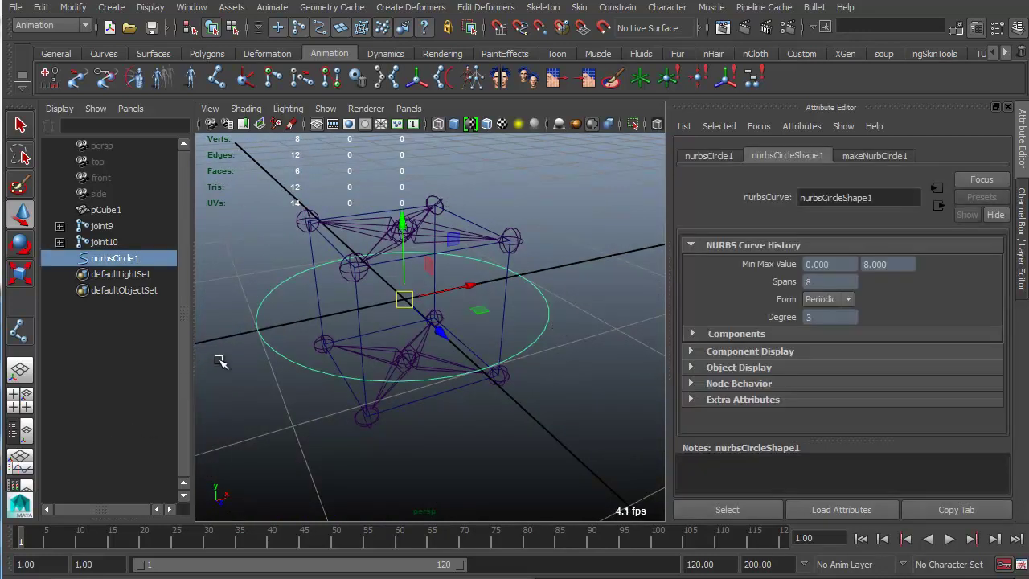
pyautogui.hotkey('ctrl', 'g')
pyautogui.keyDown('alt'); pyautogui.moveTo(393, 303); pyautogui.dragTo(417, 326, button='middle'); pyautogui.keyUp('alt')
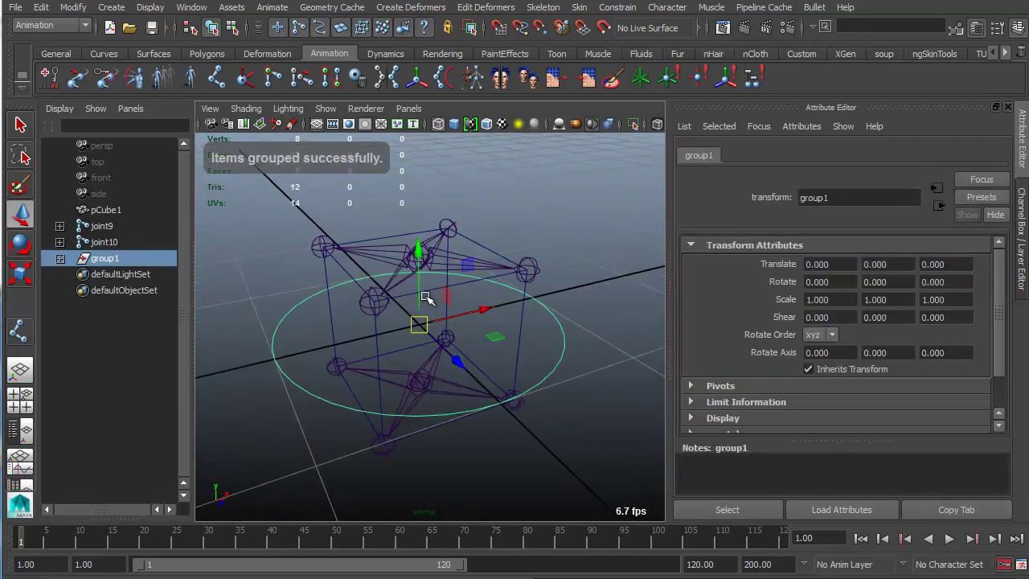
# - Try moving the circle's group up 0.5 units along Y, undo the move and clear the selection
pyautogui.moveTo(421, 324); pyautogui.dragTo(419, 241)
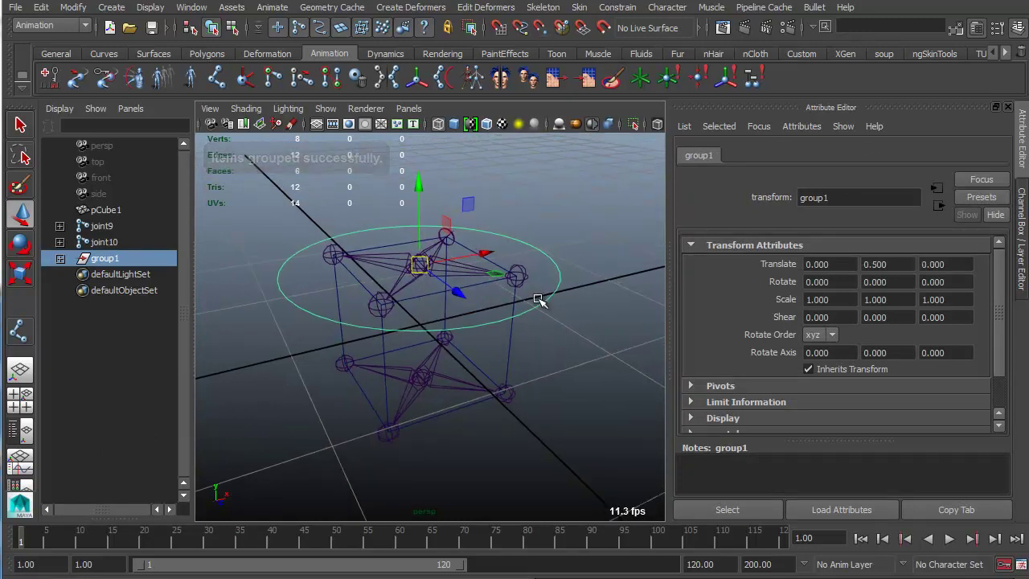
pyautogui.moveTo(538, 300)
pyautogui.keyDown('alt'); pyautogui.mouseDown()
pyautogui.moveTo(558, 294)
pyautogui.moveTo(533, 301)
pyautogui.mouseUp(); pyautogui.keyUp('alt')
pyautogui.hotkey('ctrl', 'z')
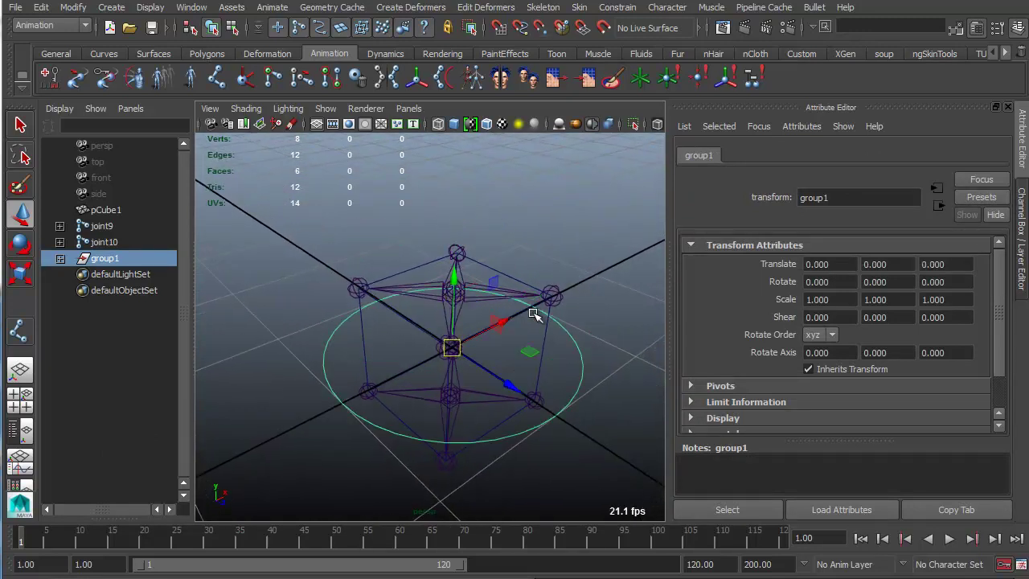
pyautogui.click(527, 261)
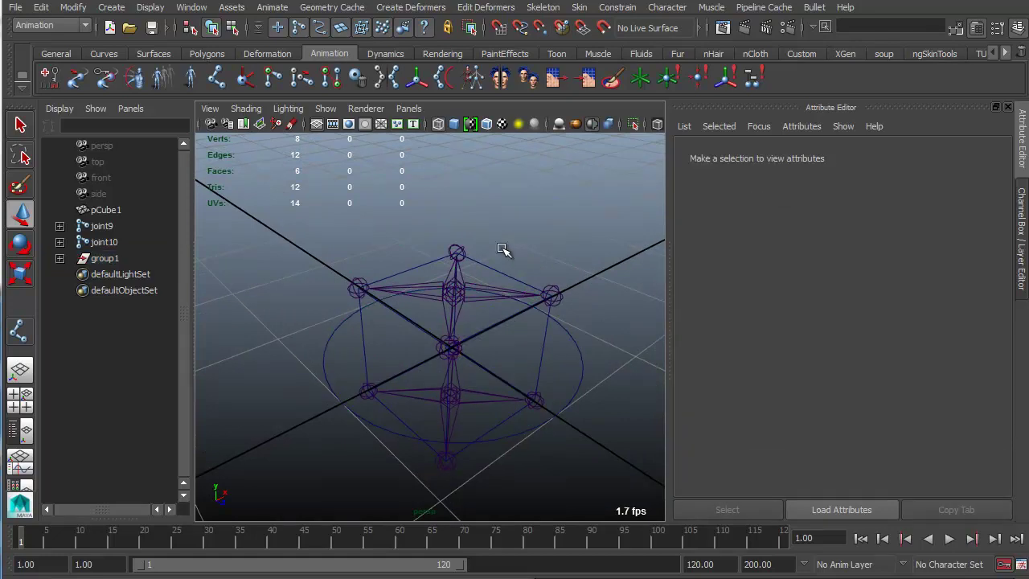
# - Draw a bent three-joint chain on an empty area of the grid with the Joint Tool
pyautogui.keyDown('alt'); pyautogui.moveTo(490, 335); pyautogui.dragTo(515, 338); pyautogui.keyUp('alt')
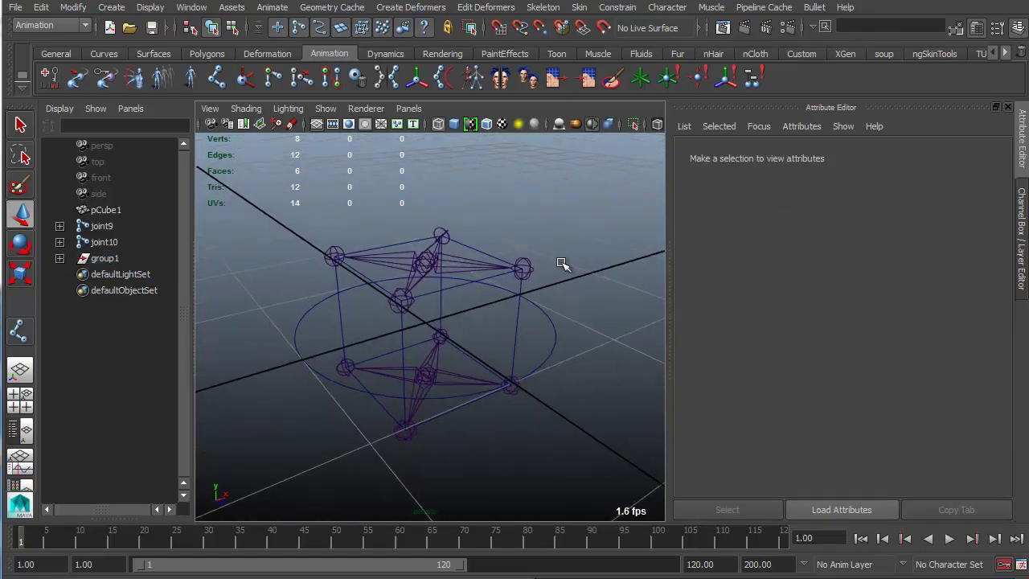
pyautogui.scroll(-6, 503, 200)
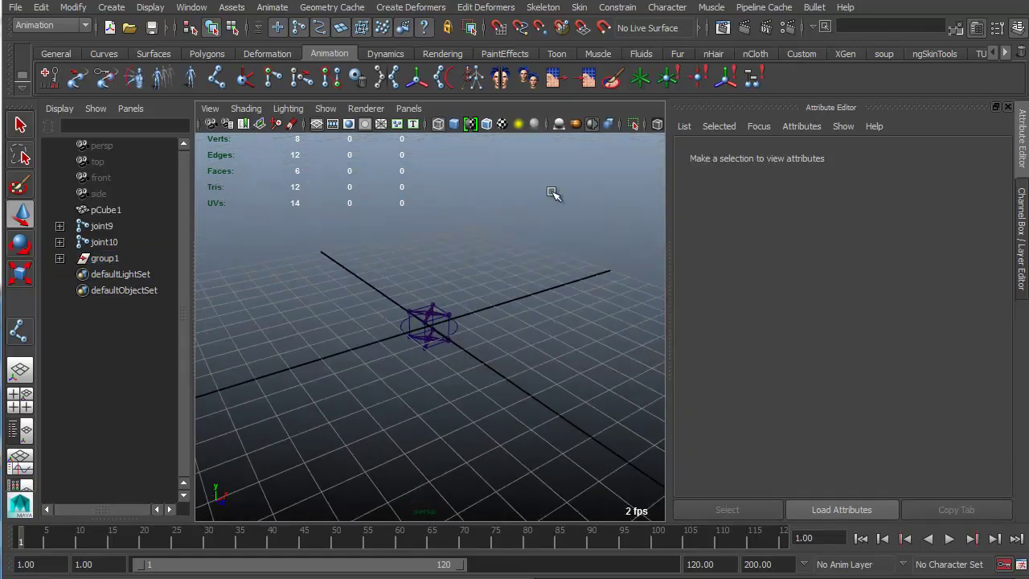
pyautogui.keyDown('alt'); pyautogui.moveTo(552, 192); pyautogui.dragTo(424, 277); pyautogui.keyUp('alt')
pyautogui.keyDown('alt'); pyautogui.moveTo(356, 267); pyautogui.dragTo(460, 314, button='right'); pyautogui.keyUp('alt')
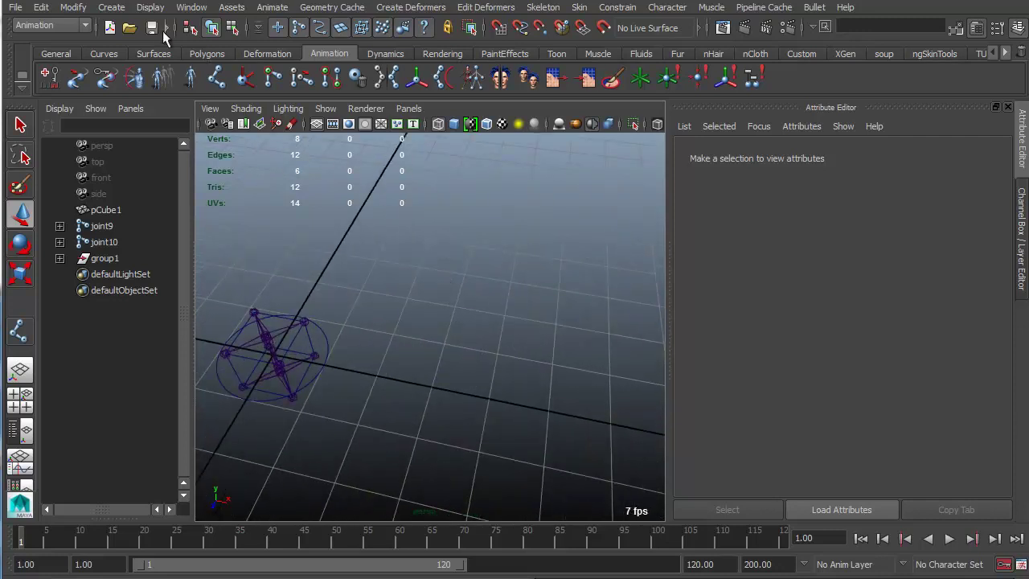
pyautogui.click(222, 79)
pyautogui.keyDown('alt'); pyautogui.moveTo(470, 256); pyautogui.dragTo(298, 313, button='middle'); pyautogui.keyUp('alt')
pyautogui.keyDown('alt'); pyautogui.moveTo(298, 313); pyautogui.dragTo(400, 262); pyautogui.keyUp('alt')
pyautogui.keyDown('alt'); pyautogui.moveTo(400, 262); pyautogui.dragTo(438, 340, button='middle'); pyautogui.keyUp('alt')
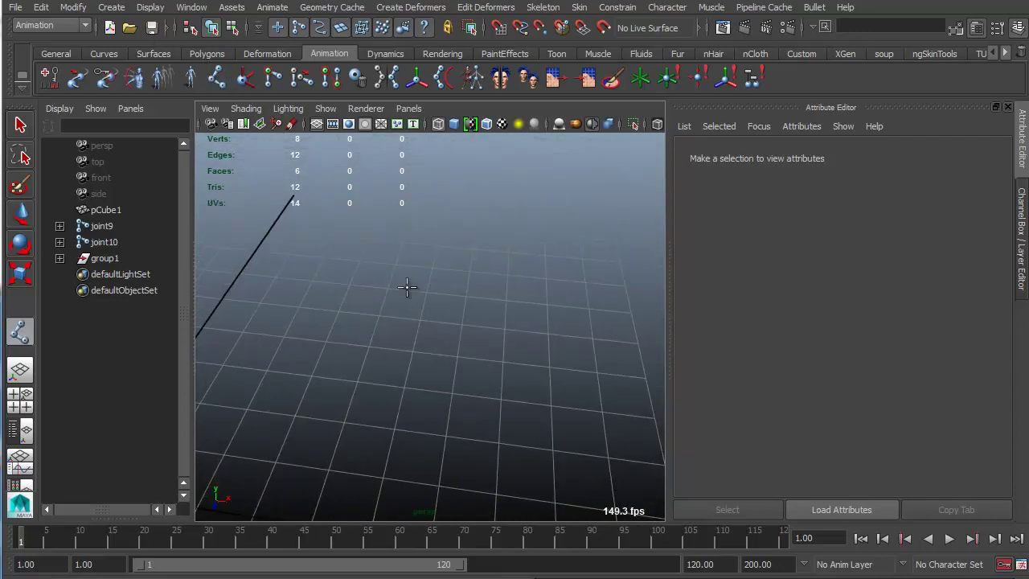
pyautogui.click(298, 307)
pyautogui.click(508, 251)
pyautogui.click(603, 410)
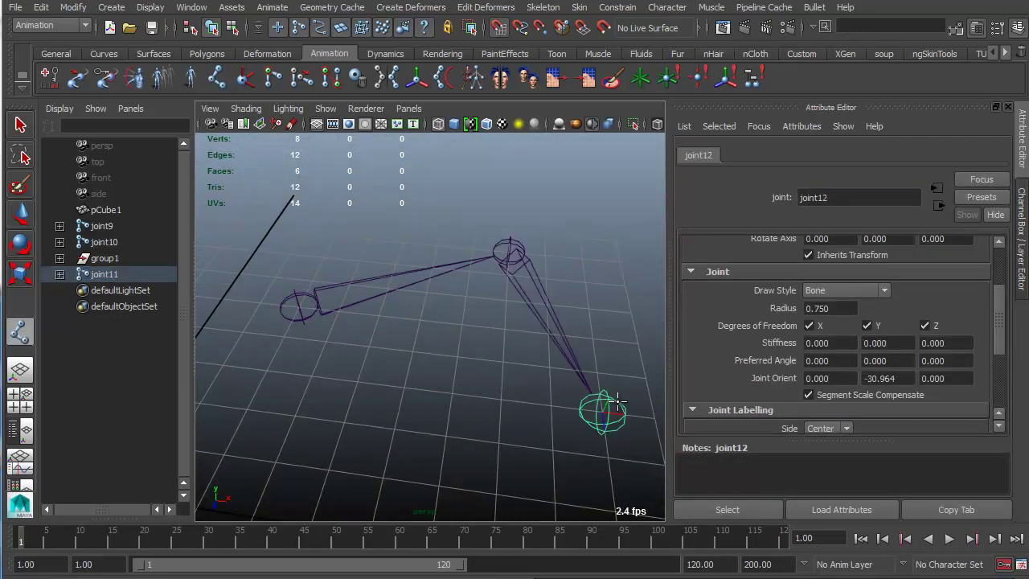
pyautogui.keyDown('alt'); pyautogui.moveTo(526, 402); pyautogui.dragTo(410, 309, button='right'); pyautogui.keyUp('alt')
pyautogui.press('w')
# - Raise the new three-joint chain along Y so that it sits well above the grid
pyautogui.keyDown('alt'); pyautogui.moveTo(514, 320); pyautogui.dragTo(463, 259, button='right'); pyautogui.keyUp('alt')
pyautogui.keyDown('alt'); pyautogui.moveTo(463, 259); pyautogui.dragTo(441, 349, button='middle'); pyautogui.keyUp('alt')
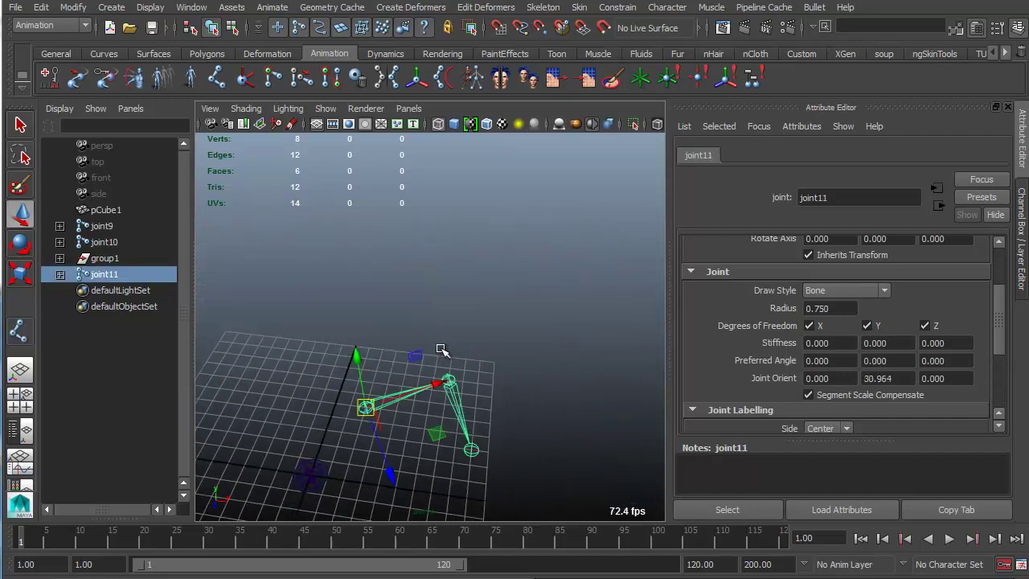
pyautogui.moveTo(356, 358); pyautogui.dragTo(356, 210)
# - Rotate the root joint of the new chain about its Z axis so the first bone slopes downward
pyautogui.keyDown('alt'); pyautogui.moveTo(473, 251); pyautogui.dragTo(413, 252, button='right'); pyautogui.keyUp('alt')
pyautogui.press('e')
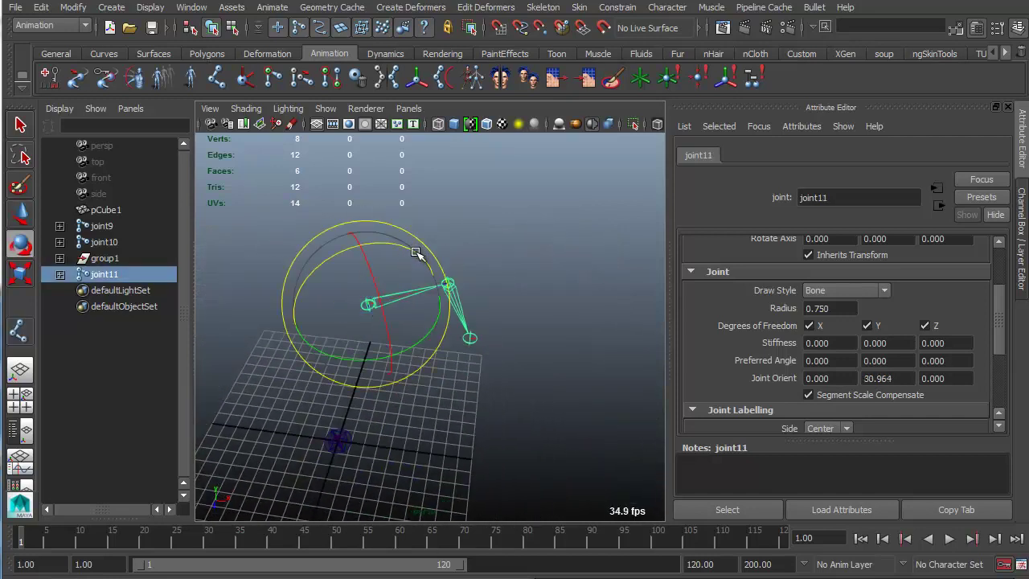
pyautogui.moveTo(415, 254); pyautogui.dragTo(377, 277)
pyautogui.keyDown('alt'); pyautogui.moveTo(415, 323); pyautogui.dragTo(500, 316, button='right'); pyautogui.keyUp('alt')
pyautogui.keyDown('alt'); pyautogui.moveTo(501, 316); pyautogui.dragTo(491, 307); pyautogui.keyUp('alt')
pyautogui.keyDown('alt'); pyautogui.moveTo(490, 307); pyautogui.dragTo(490, 340, button='middle'); pyautogui.keyUp('alt')
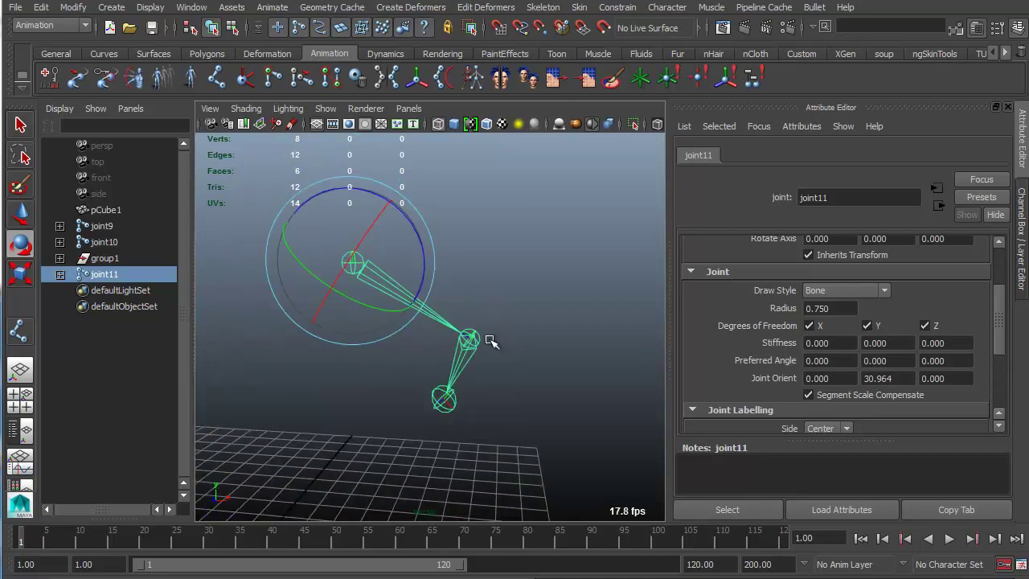
# - Rotate the chain's middle joint about its Y axis so the second bone swings outward, and deselect it
pyautogui.click(462, 348)
pyautogui.moveTo(450, 349); pyautogui.dragTo(478, 389)
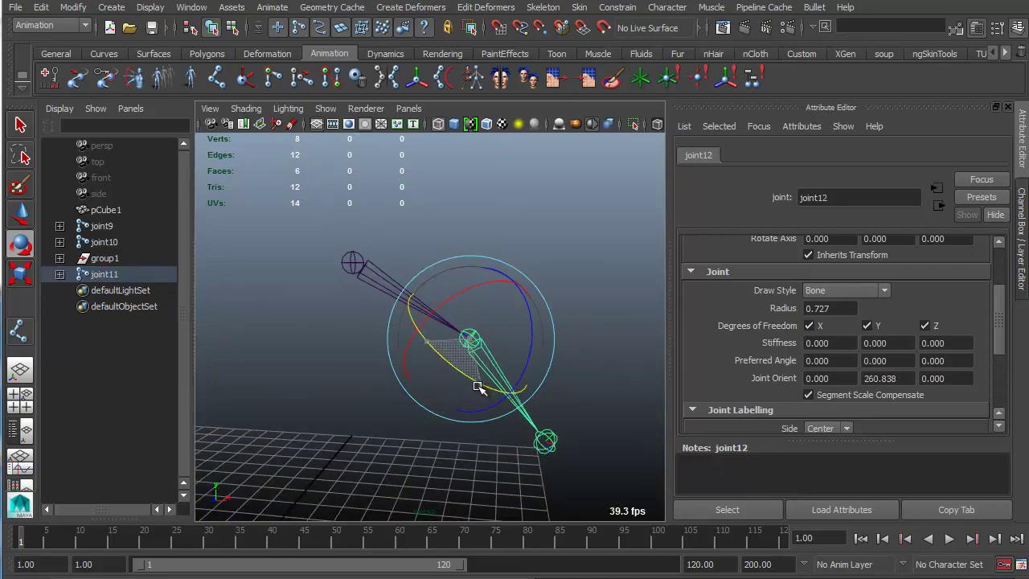
pyautogui.press('q')
pyautogui.click(570, 288)
# - Select the chain's middle joint and show its Move tool axes
pyautogui.keyDown('alt'); pyautogui.moveTo(513, 322); pyautogui.dragTo(507, 274, button='middle'); pyautogui.keyUp('alt')
pyautogui.click(480, 310)
pyautogui.press('w')
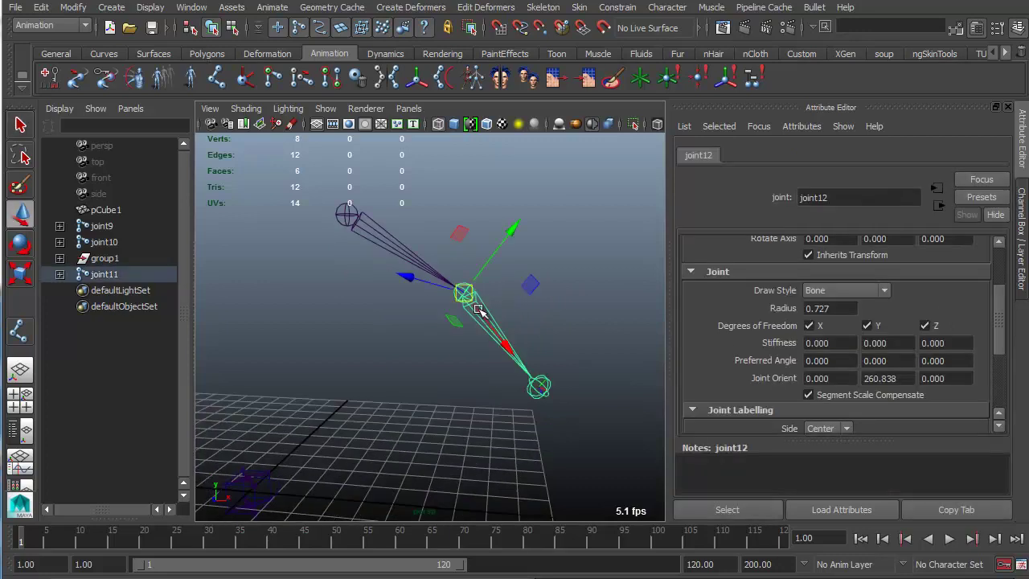
# - Freeze the transformations of the new chain's root joint, joint11, to zero out its rotation channels
pyautogui.click(445, 235)
pyautogui.click(428, 268)
pyautogui.hotkey('ctrl', 'a')
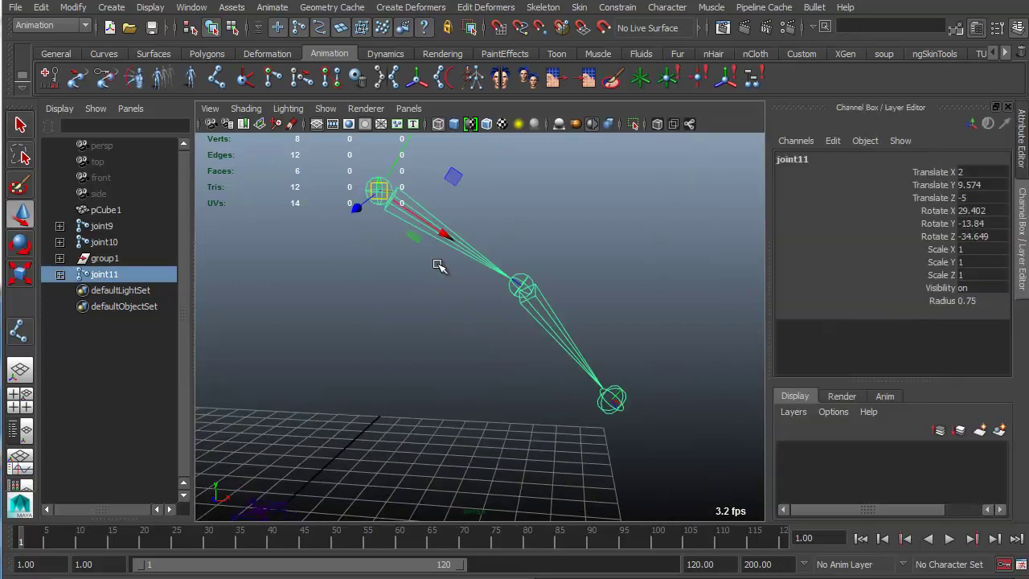
pyautogui.keyDown('alt'); pyautogui.moveTo(574, 264); pyautogui.dragTo(526, 271); pyautogui.keyUp('alt')
pyautogui.press('space')
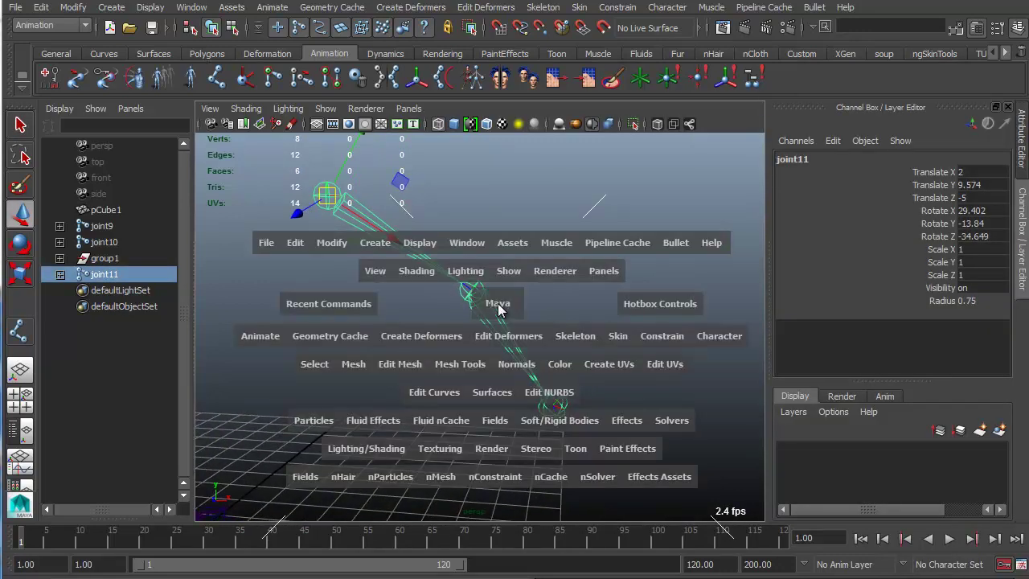
pyautogui.click(933, 210)
pyautogui.rightClick(932, 211)
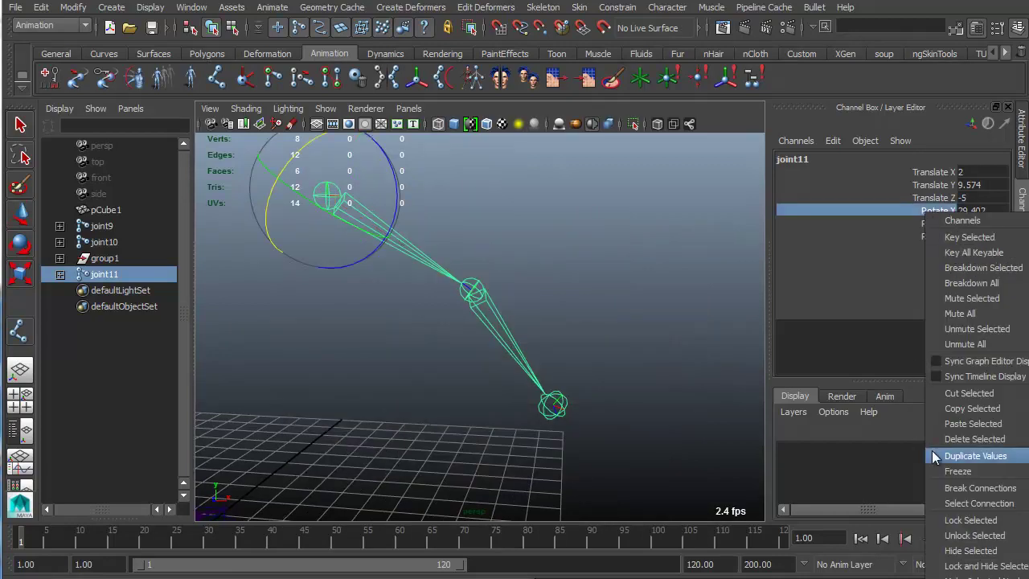
pyautogui.click(378, 229)
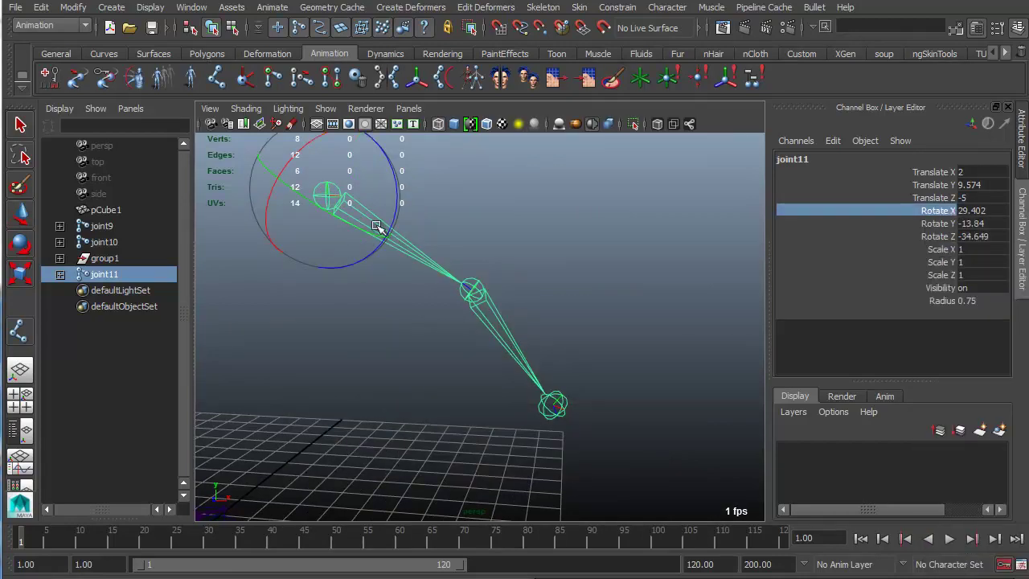
pyautogui.press('space')
pyautogui.click(326, 153)
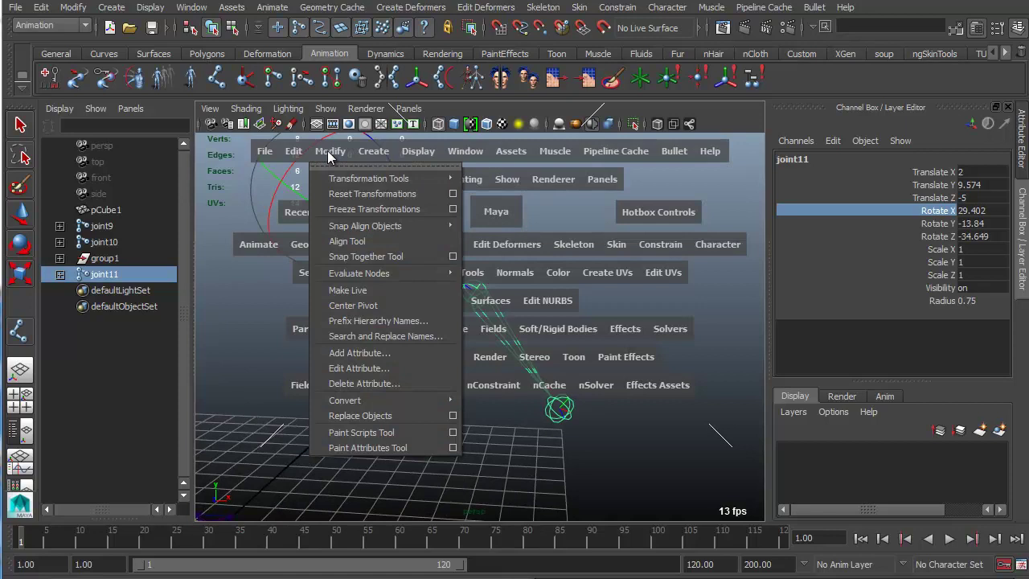
pyautogui.click(372, 212)
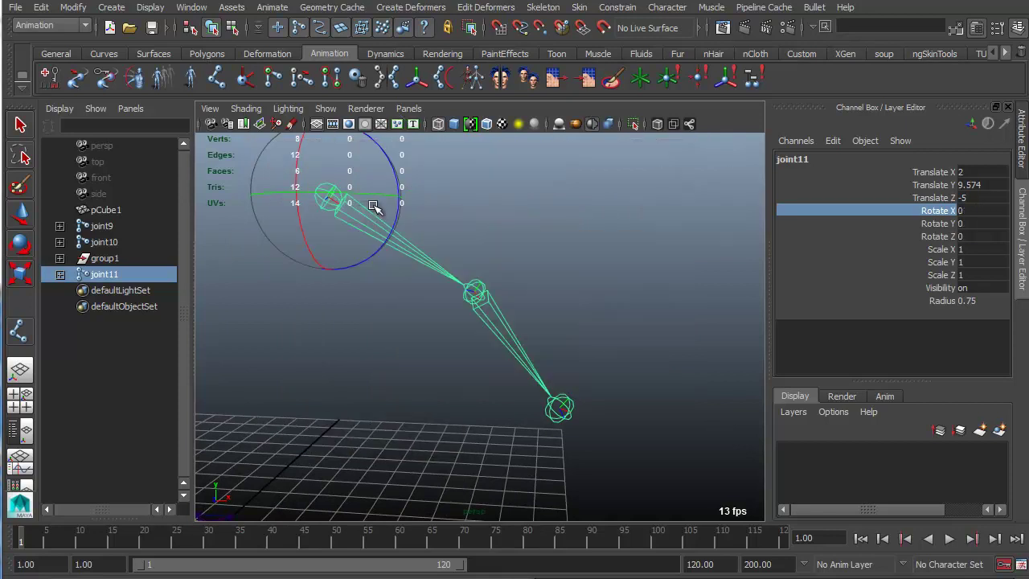
# - Check the rotation channels of the chain's lower joints and the Joint Orient values of the middle and root joints, and clear the selection
pyautogui.click(480, 296)
pyautogui.click(561, 408)
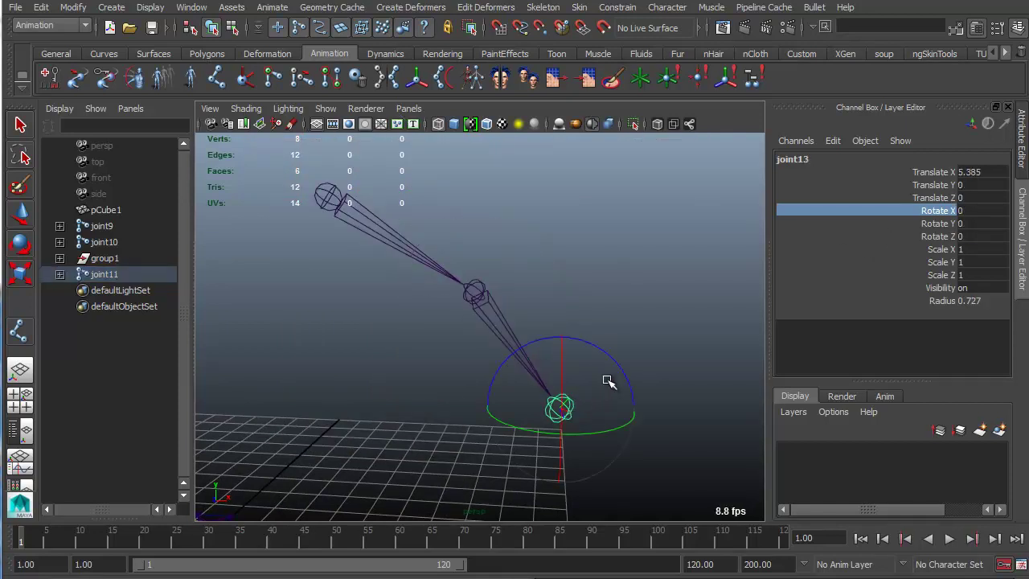
pyautogui.press('q')
pyautogui.click(520, 331)
pyautogui.hotkey('ctrl', 'a')
pyautogui.hotkey('ctrl', 'a')
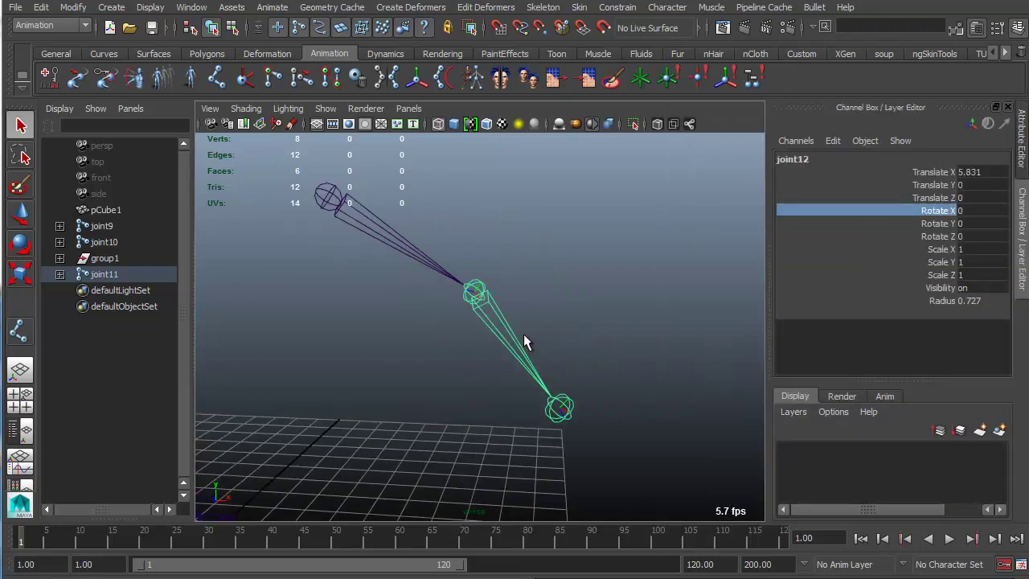
pyautogui.hotkey('ctrl', 'a')
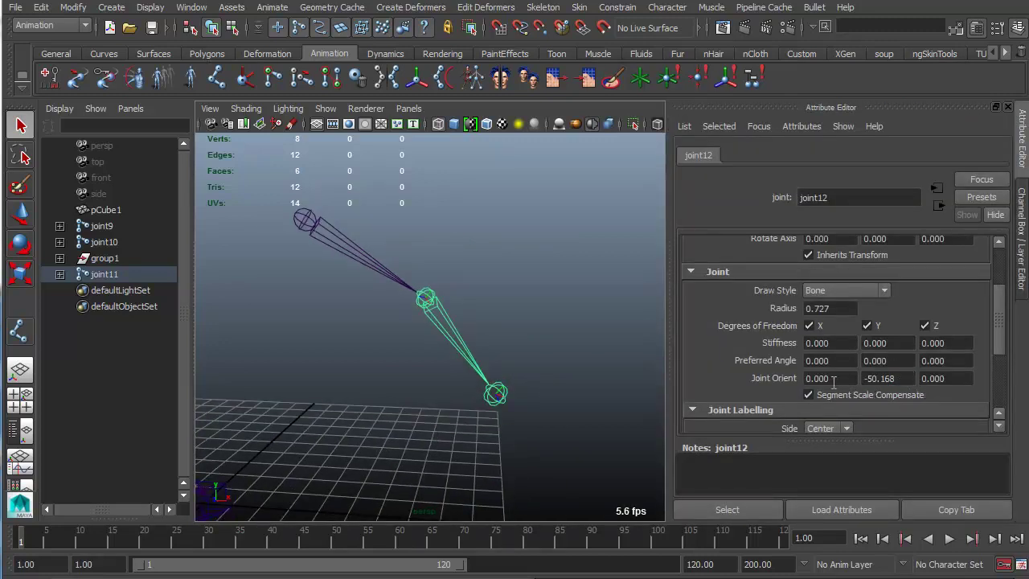
pyautogui.moveTo(415, 261); pyautogui.dragTo(382, 295)
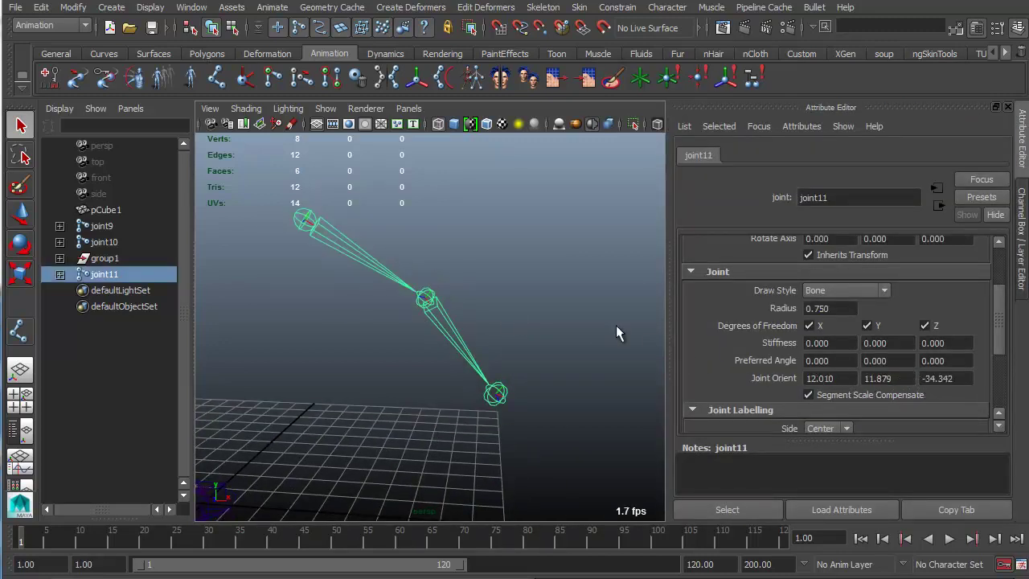
pyautogui.click(548, 290)
pyautogui.hotkey('ctrl', 'a')
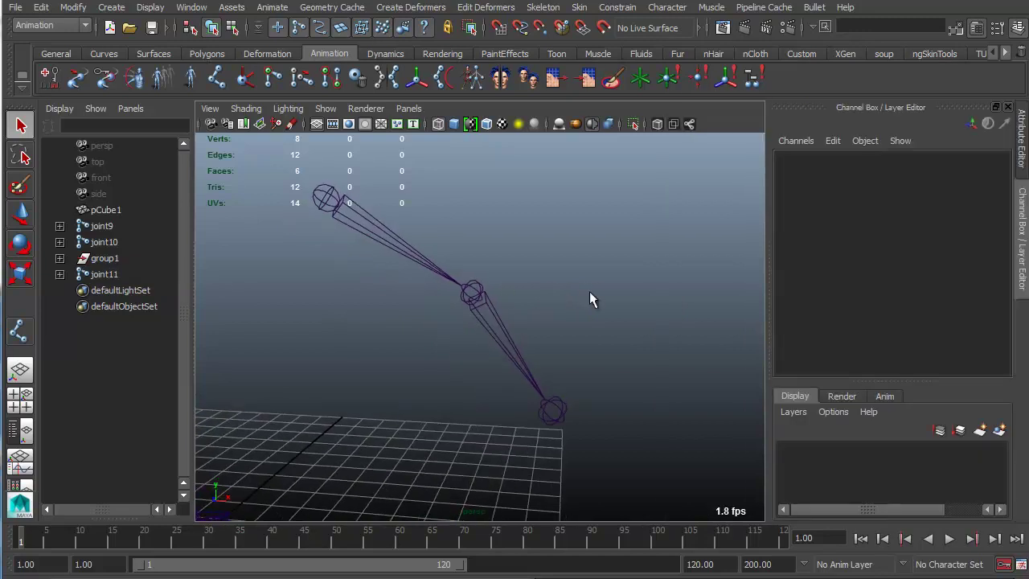
# - Snap the control circle's group, group1, onto the root joint of the new chain at 2, 9.574, -5
pyautogui.keyDown('alt'); pyautogui.moveTo(589, 299); pyautogui.dragTo(311, 294); pyautogui.keyUp('alt')
pyautogui.click(141, 259)
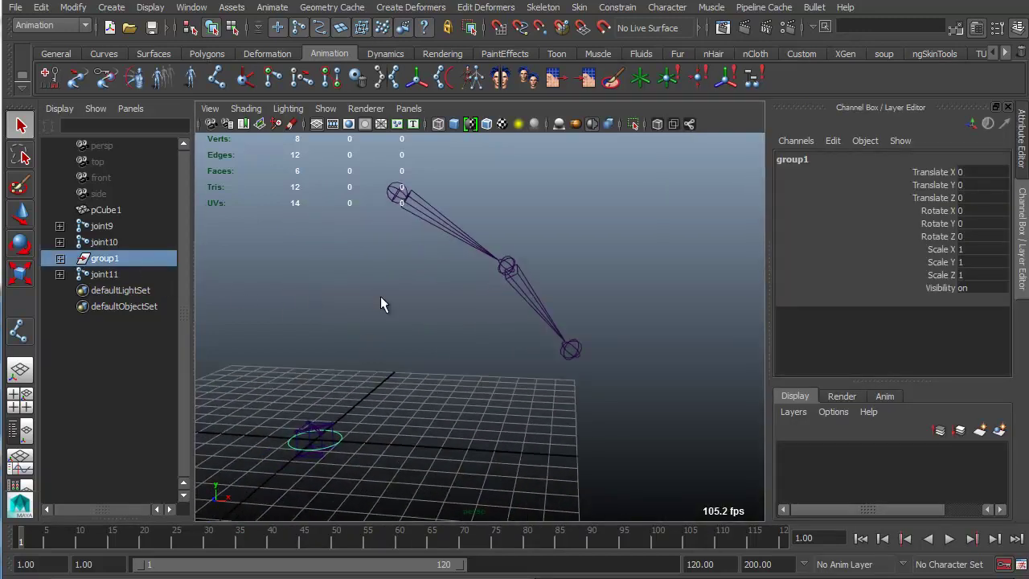
pyautogui.keyDown('alt'); pyautogui.moveTo(382, 304); pyautogui.dragTo(423, 230); pyautogui.keyUp('alt')
pyautogui.click(415, 213)
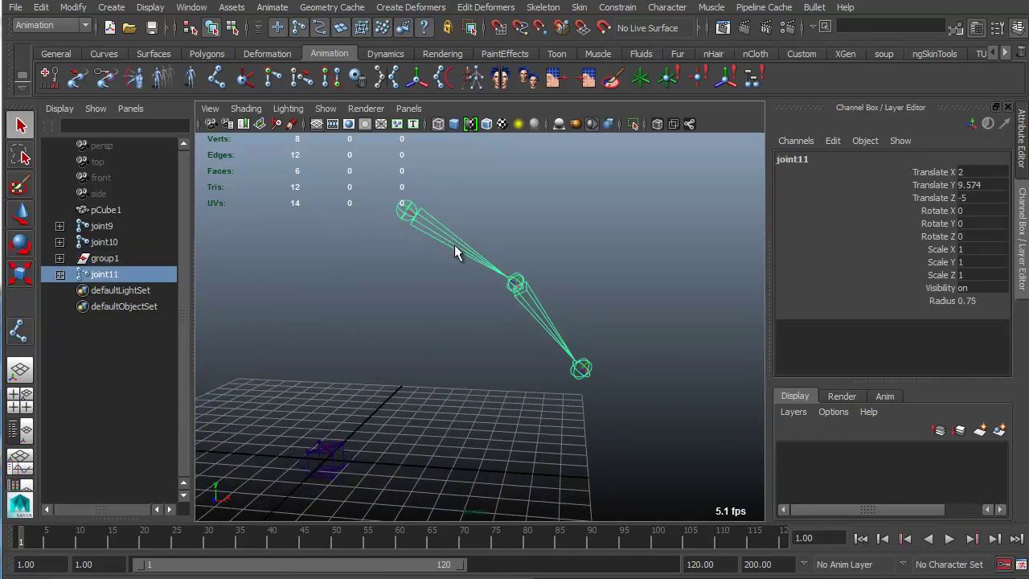
pyautogui.click(137, 257)
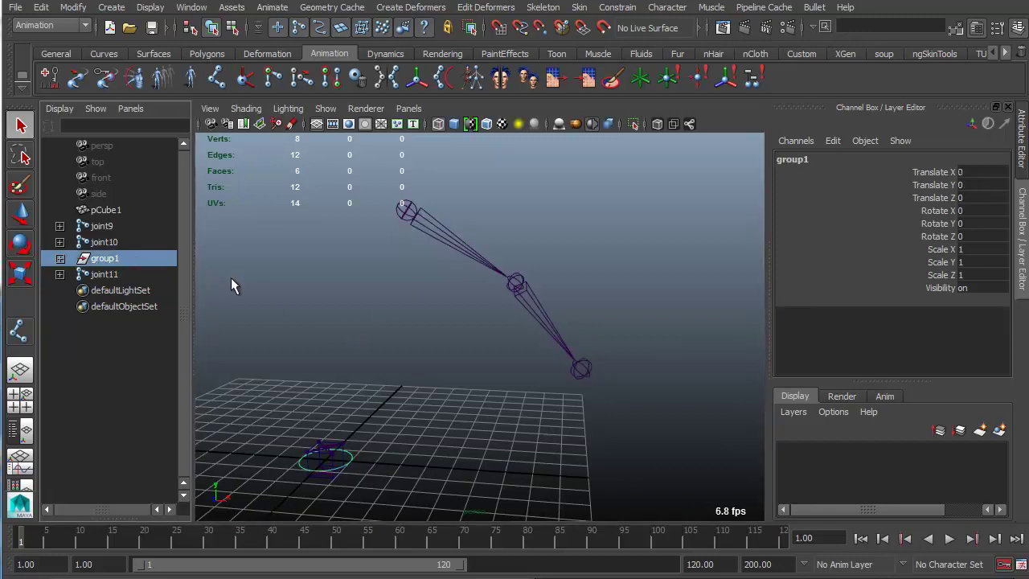
pyautogui.press('w')
pyautogui.press('f')
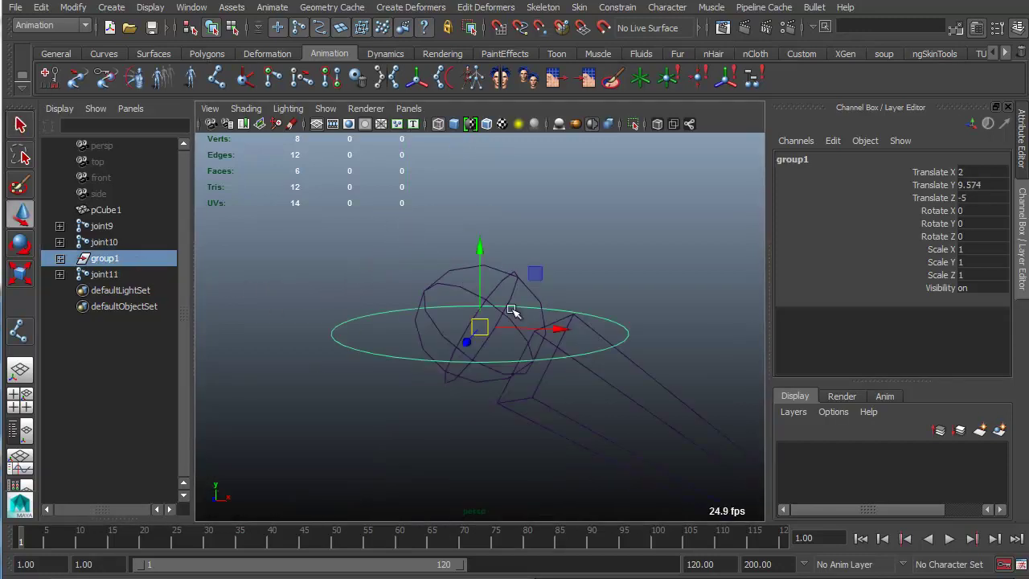
# - Rotate group1 to about 11.874 in X and 56.664 in Z, tilting the control circle around the root joint
pyautogui.keyDown('alt'); pyautogui.moveTo(515, 311); pyautogui.dragTo(503, 250, button='right'); pyautogui.keyUp('alt')
pyautogui.keyDown('alt'); pyautogui.moveTo(503, 250); pyautogui.dragTo(429, 213, button='middle'); pyautogui.keyUp('alt')
pyautogui.keyDown('alt'); pyautogui.moveTo(429, 212); pyautogui.dragTo(446, 243, button='right'); pyautogui.keyUp('alt')
pyautogui.press('e')
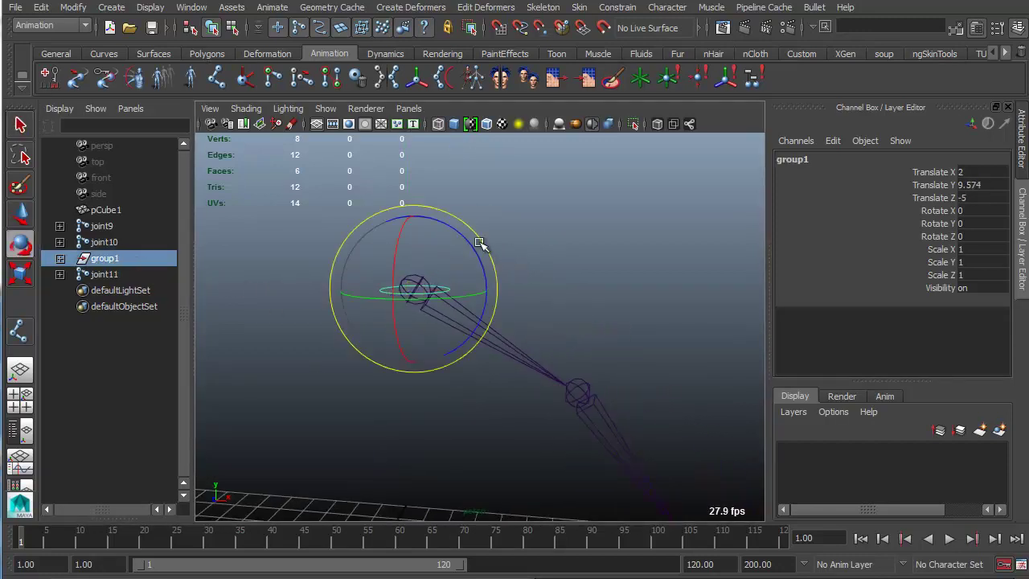
pyautogui.moveTo(480, 239); pyautogui.dragTo(467, 259)
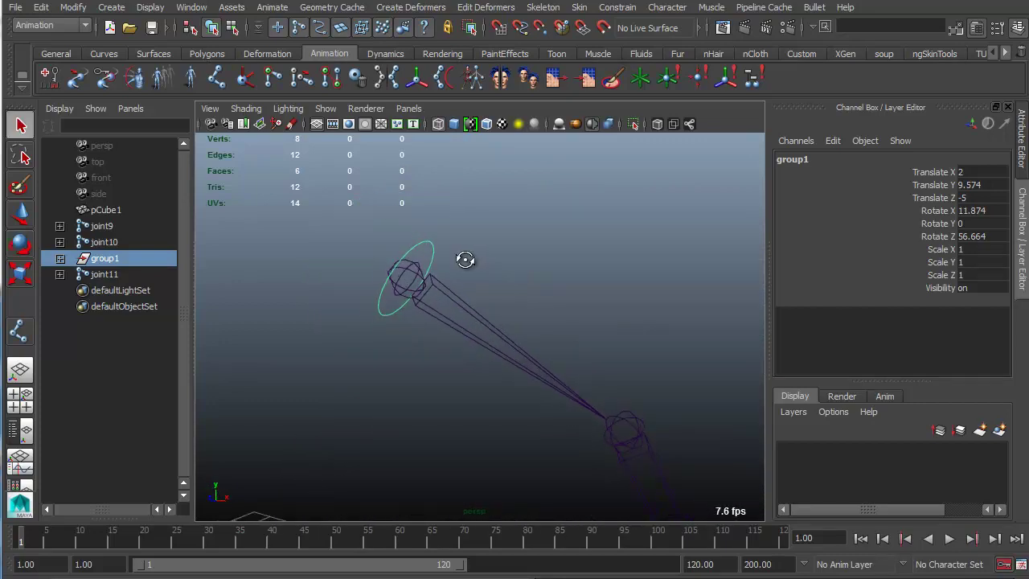
# - Orient-constrain the root joint joint11 to the control circle nurbsCircle1
pyautogui.moveTo(418, 225); pyautogui.dragTo(503, 386)
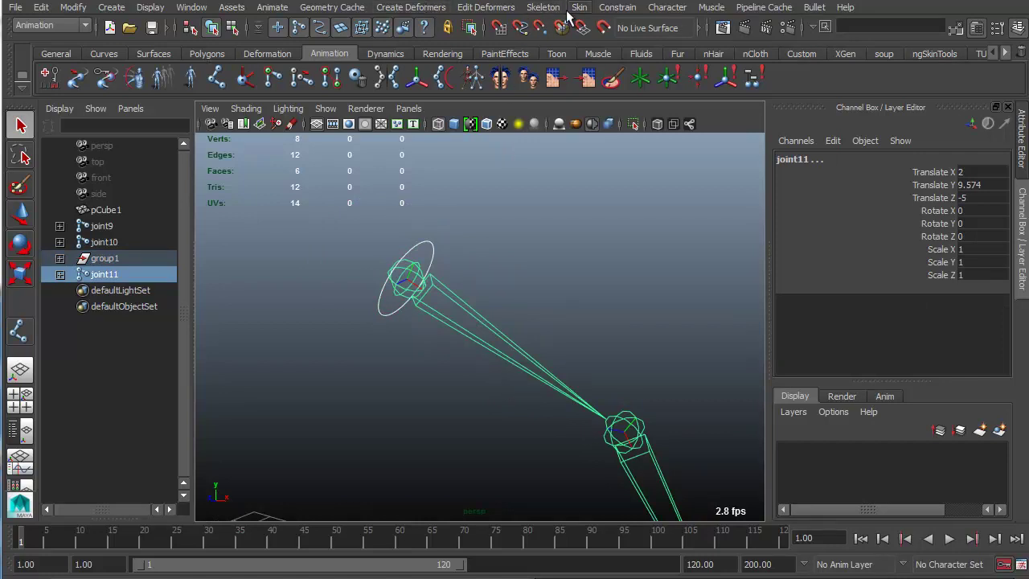
pyautogui.click(617, 7)
pyautogui.click(658, 62)
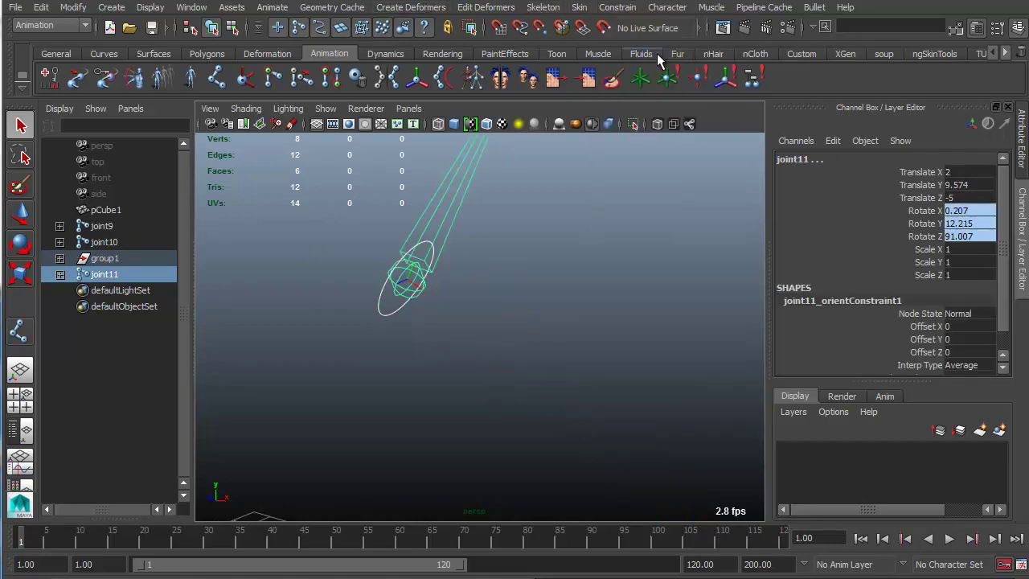
pyautogui.keyDown('alt'); pyautogui.moveTo(581, 193); pyautogui.dragTo(464, 319); pyautogui.keyUp('alt')
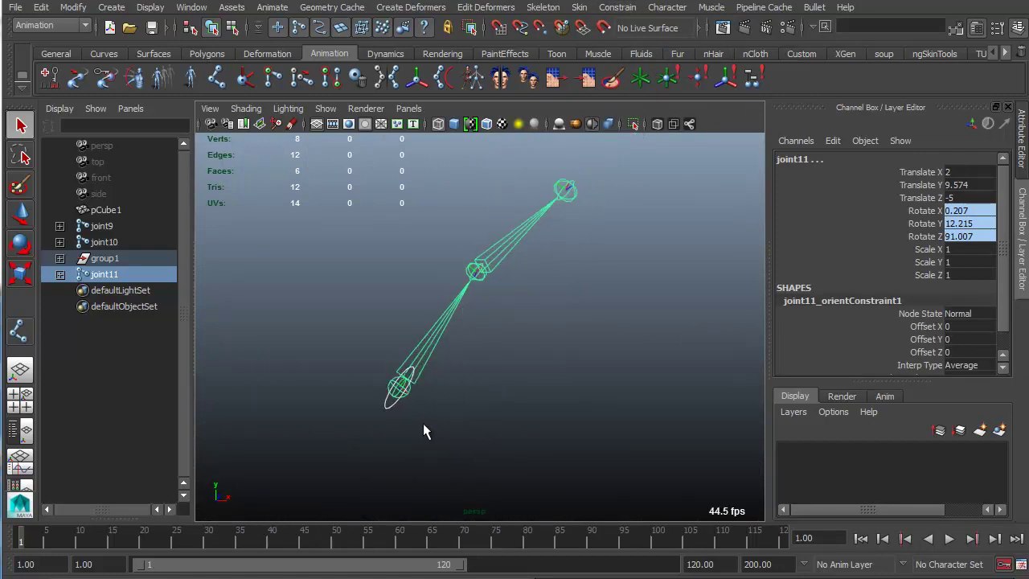
# - Compare the Move tool axes of the constrained root joint and the control circle, and examine the joint's orient constraint channels
pyautogui.click(423, 353)
pyautogui.press('w')
pyautogui.keyDown('alt'); pyautogui.moveTo(451, 341); pyautogui.dragTo(459, 283, button='middle'); pyautogui.keyUp('alt')
pyautogui.keyDown('alt'); pyautogui.moveTo(413, 305); pyautogui.dragTo(455, 318, button='right'); pyautogui.keyUp('alt')
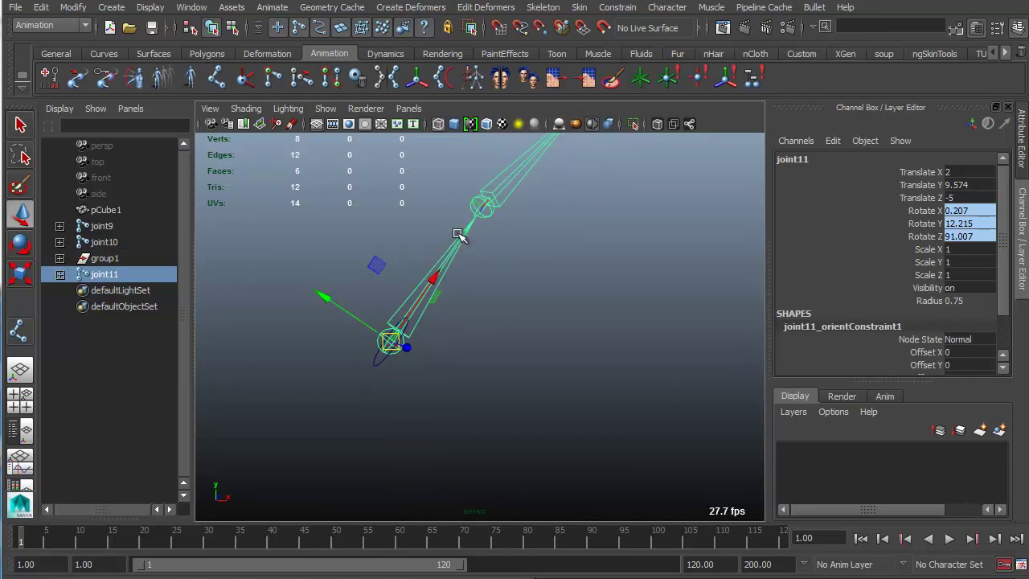
pyautogui.click(381, 360)
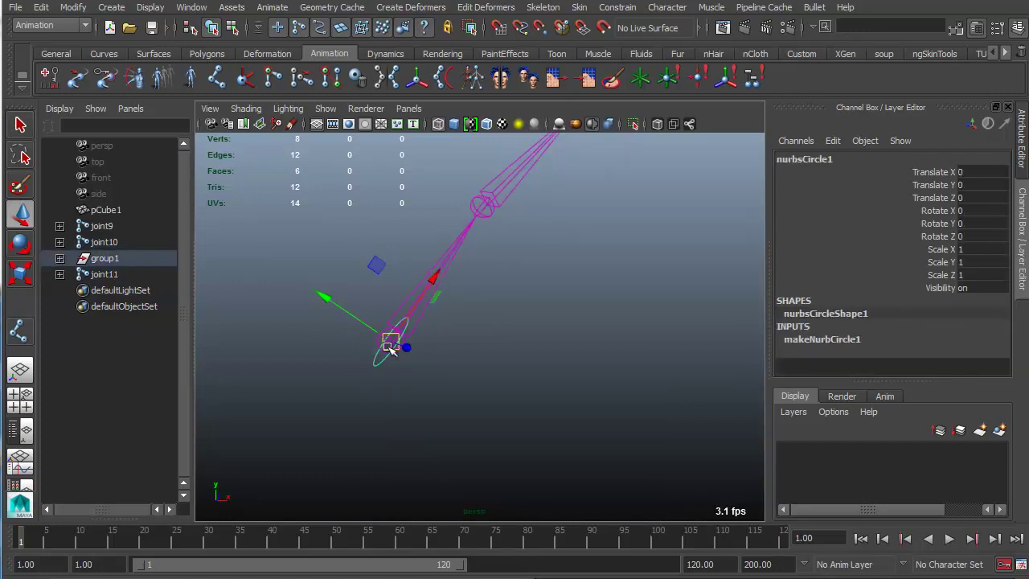
pyautogui.click(463, 233)
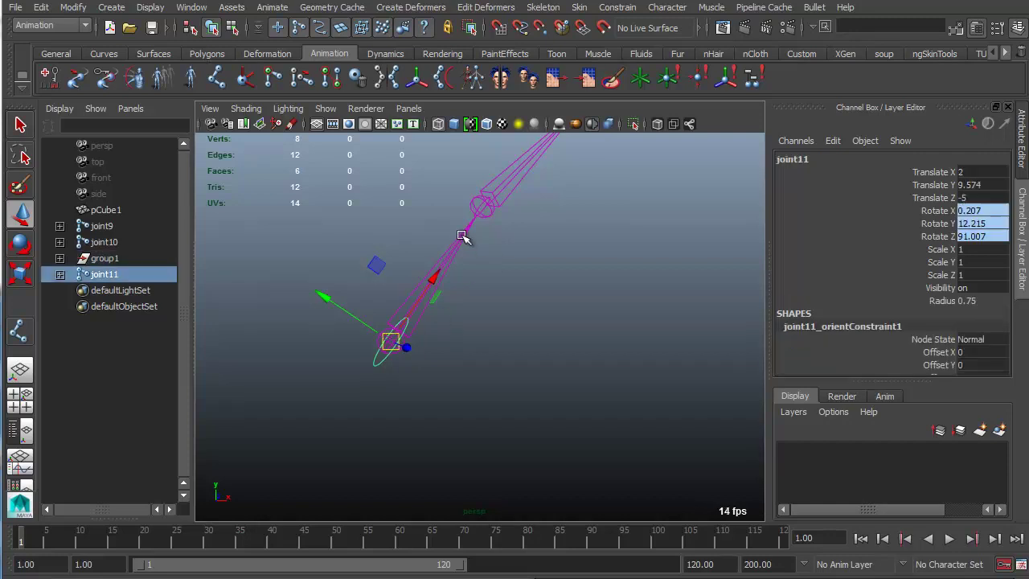
pyautogui.scroll(-3, 936, 272)
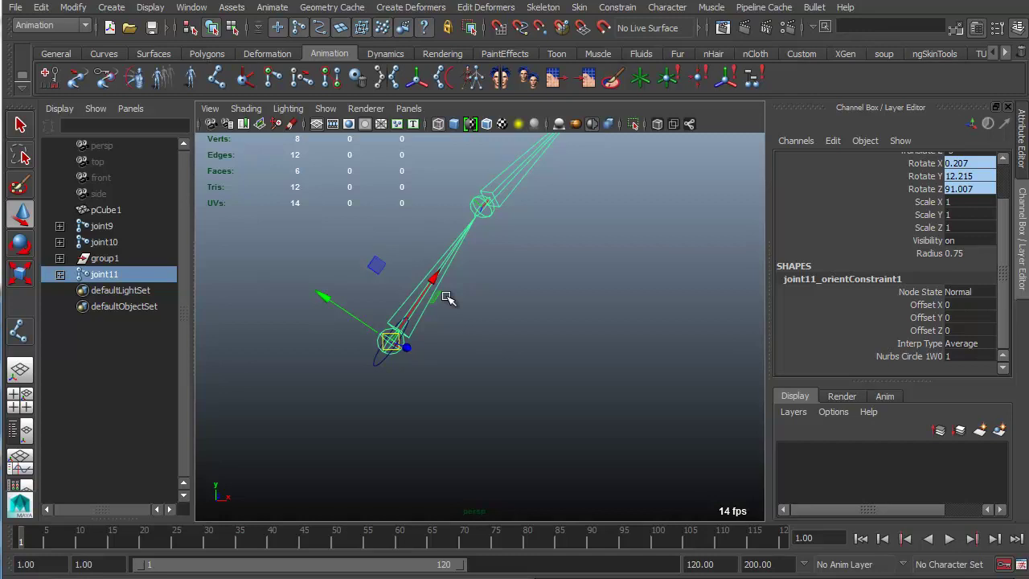
# - Examine the control circle's makeNurbCircle1 creation settings and compare its axes with the constrained root joint's from another angle
pyautogui.click(454, 356)
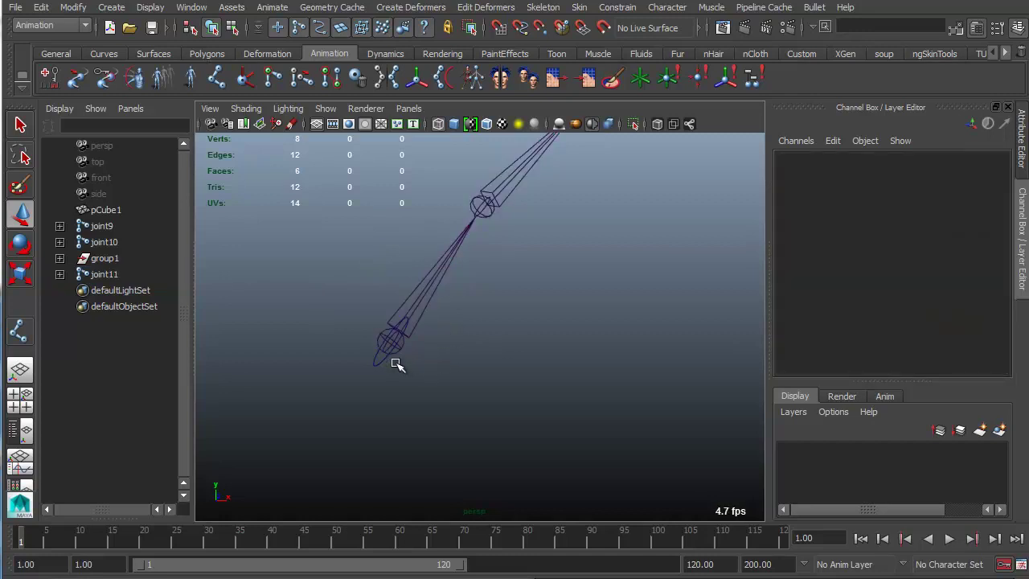
pyautogui.click(386, 361)
pyautogui.click(844, 339)
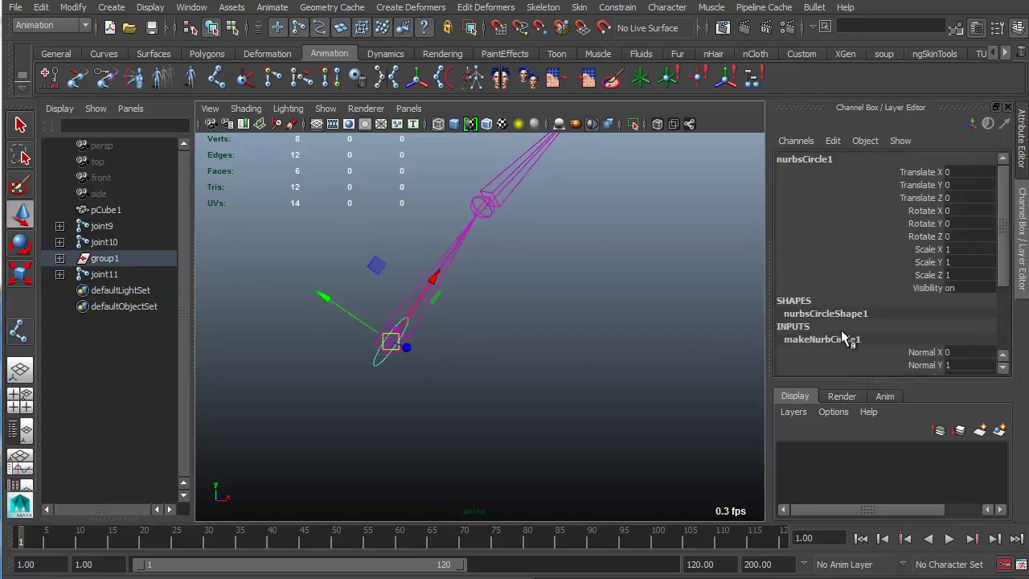
pyautogui.scroll(-3, 856, 320)
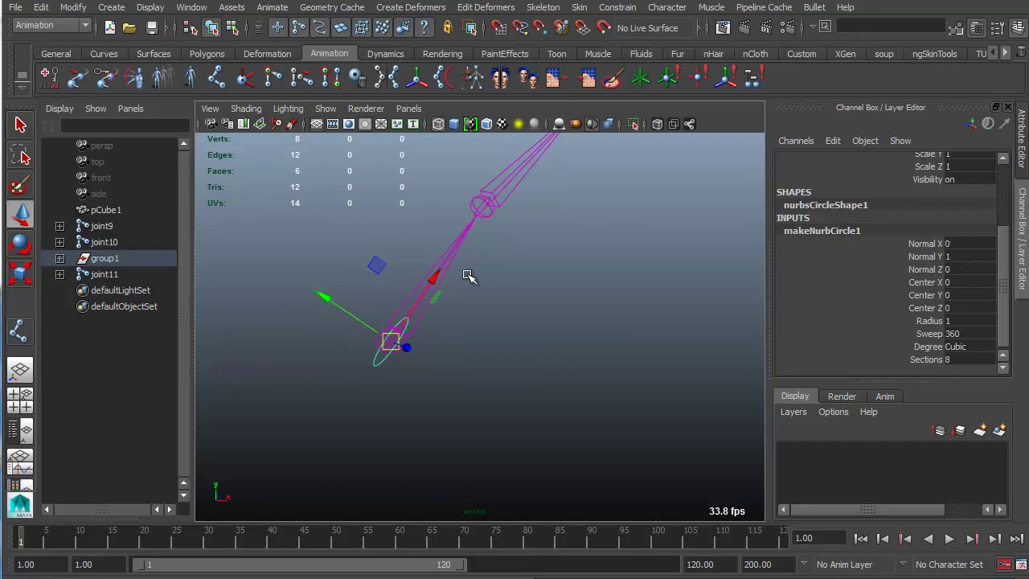
pyautogui.click(456, 245)
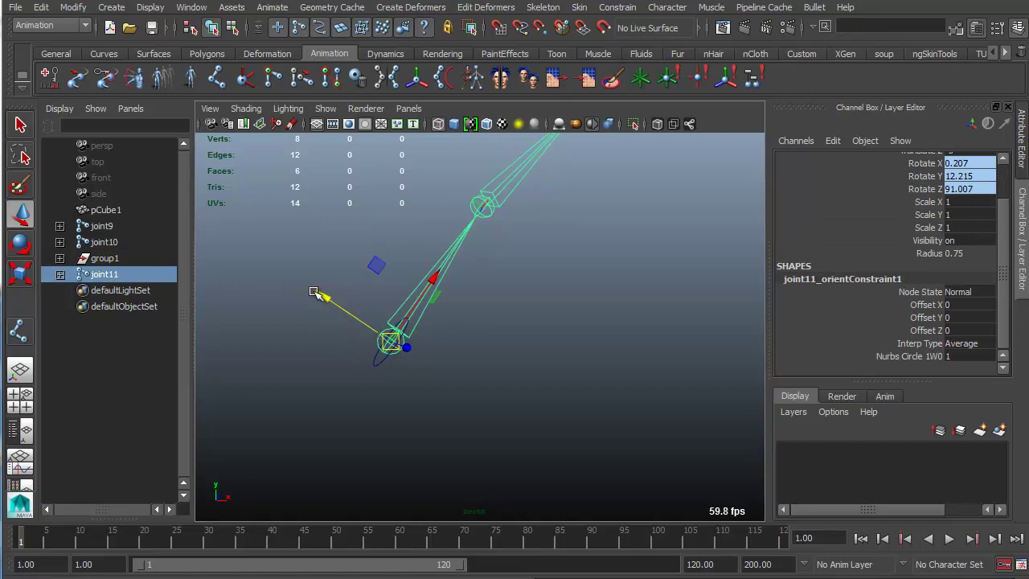
pyautogui.click(385, 350)
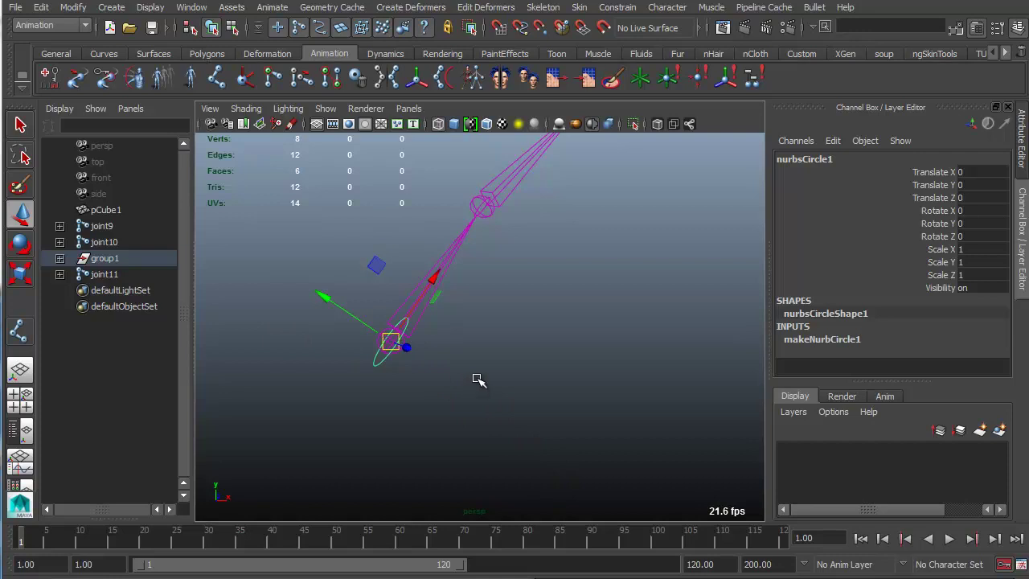
pyautogui.keyDown('alt'); pyautogui.moveTo(474, 366); pyautogui.dragTo(472, 255); pyautogui.keyUp('alt')
pyautogui.click(430, 303)
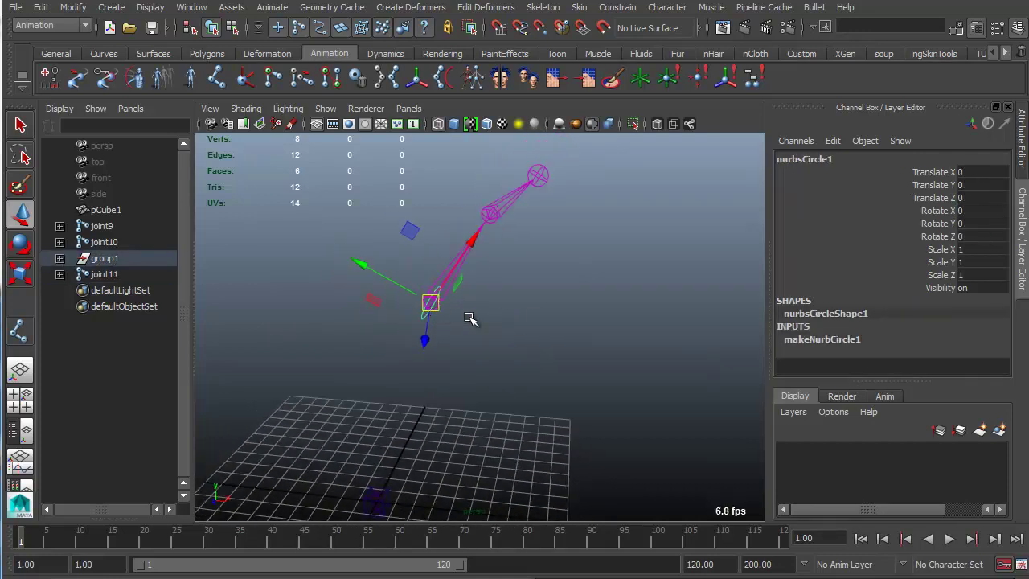
# - Undo the orient constraint on the root joint
pyautogui.hotkey('ctrl', 'z')
pyautogui.hotkey('ctrl', 'z')
pyautogui.hotkey('ctrl', 'z')
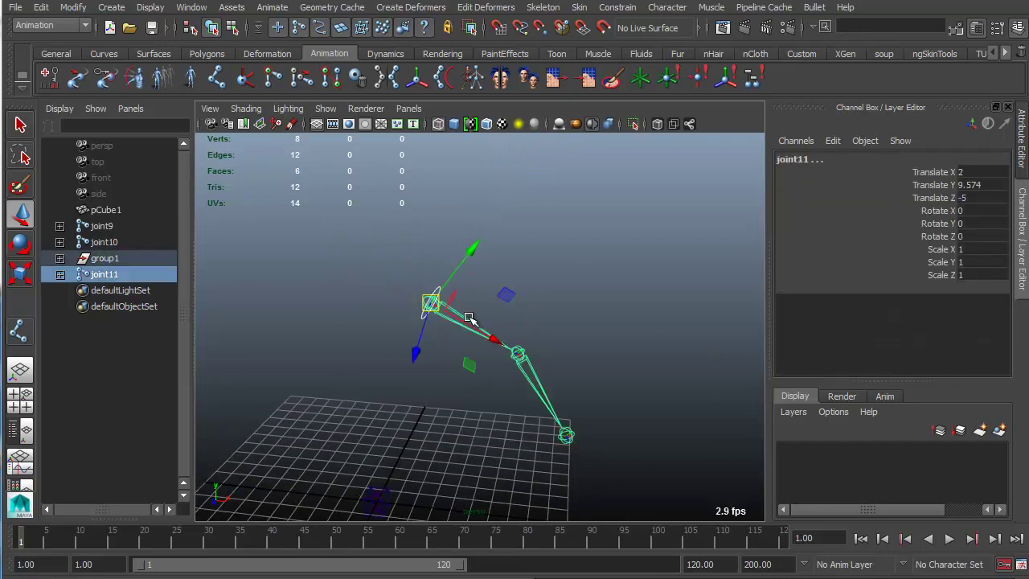
# - Compare the Move tool axes of the tilted control circle with those of the unconstrained root joint, and leave the Move tool
pyautogui.click(590, 277)
pyautogui.keyDown('alt'); pyautogui.moveTo(589, 276); pyautogui.dragTo(434, 305); pyautogui.keyUp('alt')
pyautogui.click(441, 259)
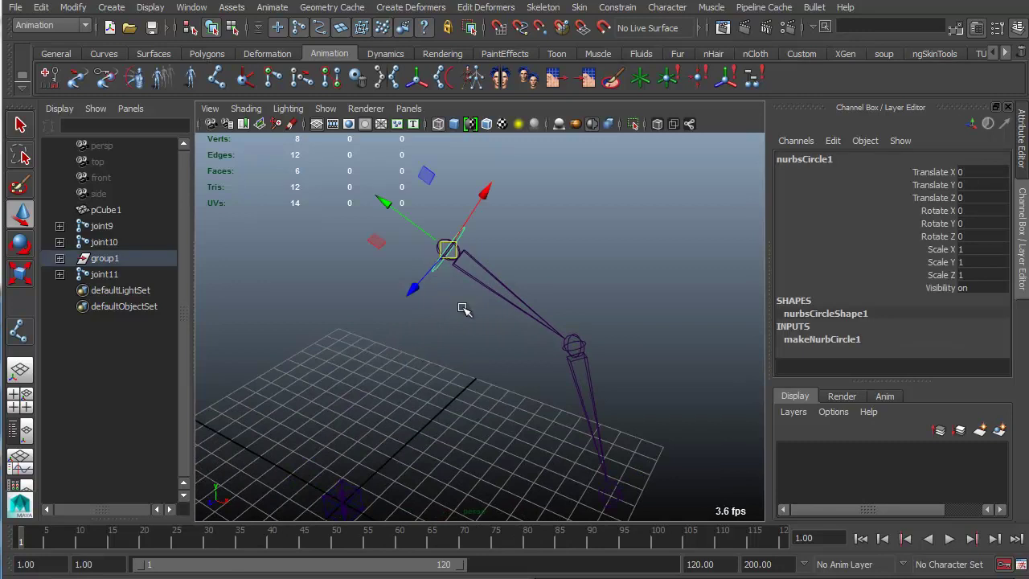
pyautogui.moveTo(533, 240); pyautogui.dragTo(489, 348)
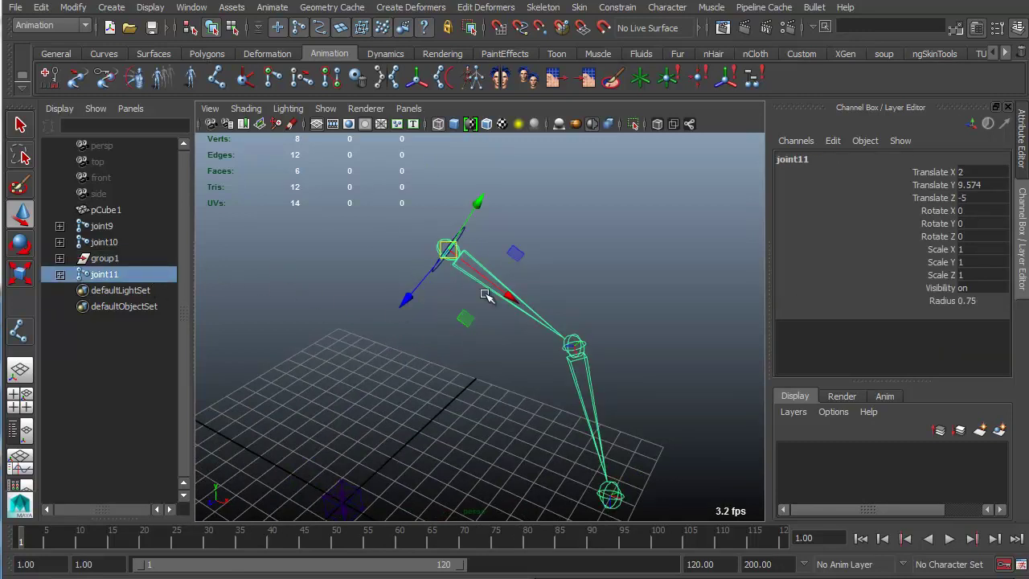
pyautogui.keyDown('alt'); pyautogui.moveTo(285, 287); pyautogui.dragTo(315, 278); pyautogui.keyUp('alt')
pyautogui.keyDown('alt'); pyautogui.moveTo(417, 287); pyautogui.dragTo(439, 230); pyautogui.keyUp('alt')
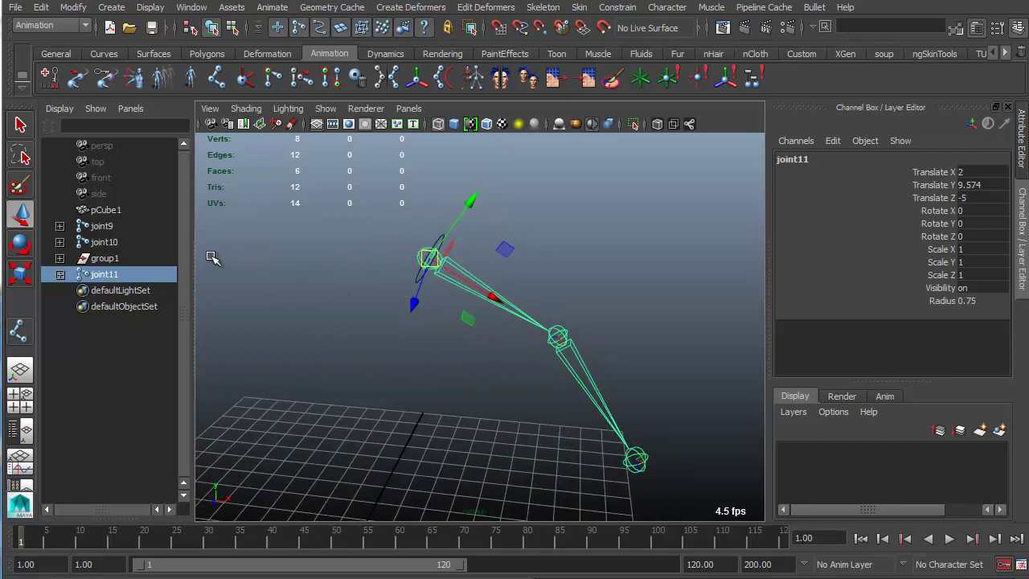
pyautogui.press('q')
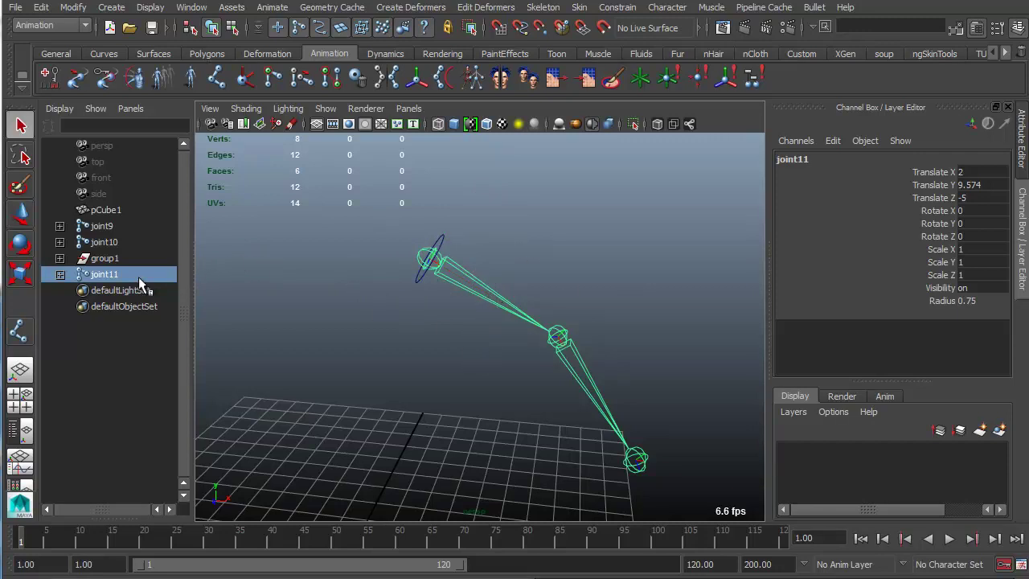
# - Parent-constrain group1 to the root joint joint11 with Maintain offset turned off, and close the constraint options
pyautogui.keyDown('ctrl'); pyautogui.click(140, 259); pyautogui.keyUp('ctrl')
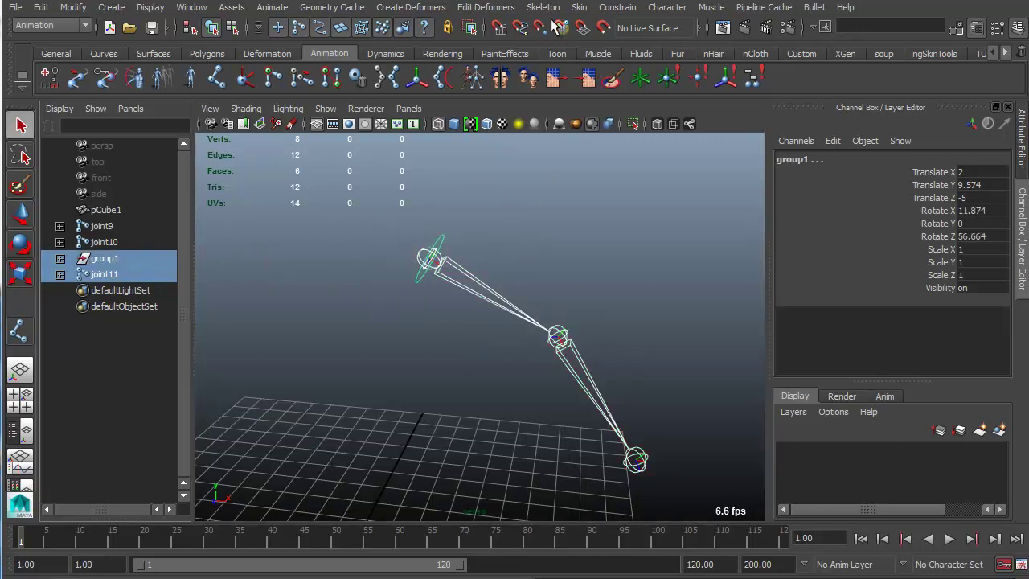
pyautogui.click(618, 7)
pyautogui.click(726, 93)
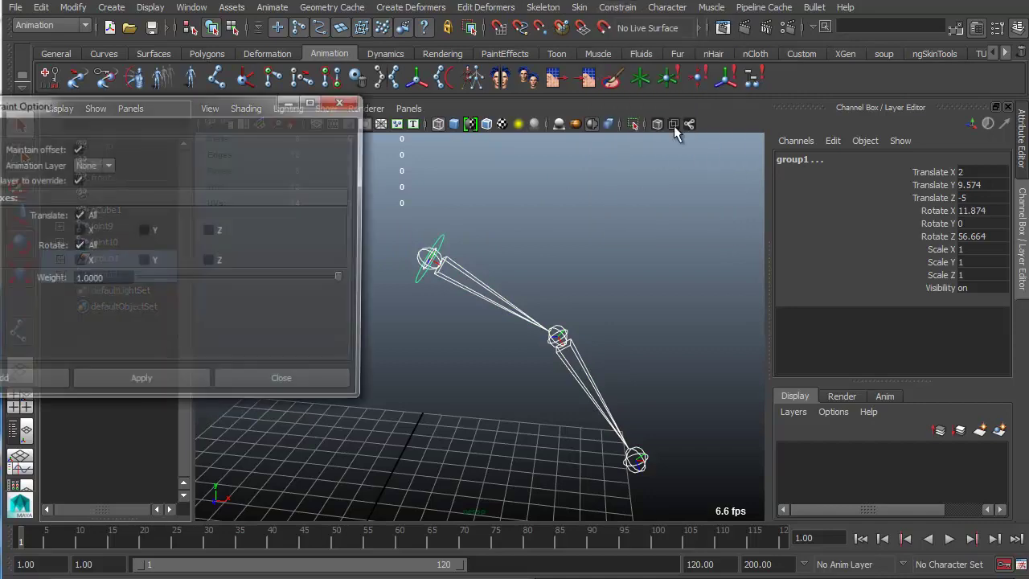
pyautogui.moveTo(135, 112); pyautogui.dragTo(336, 115)
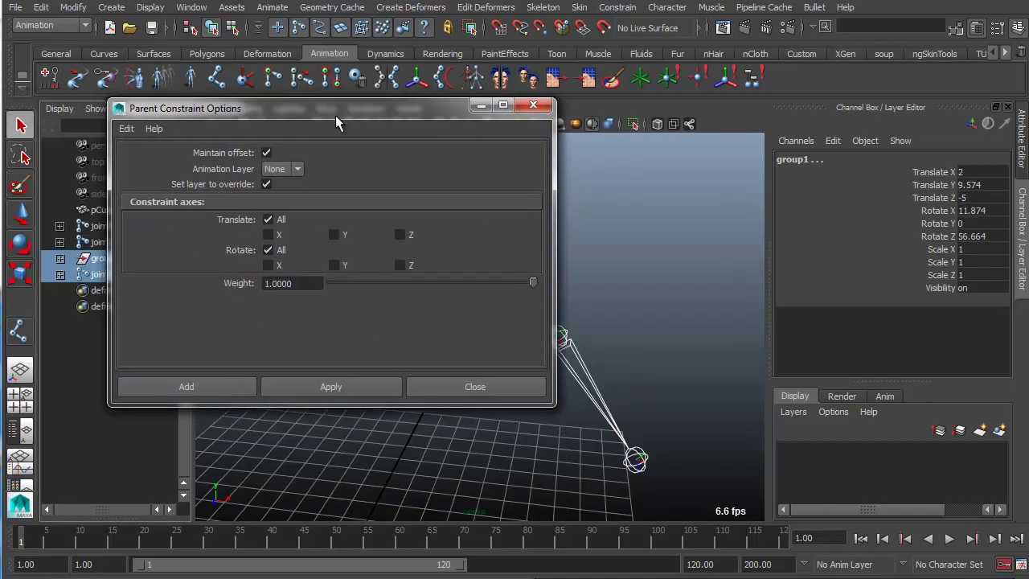
pyautogui.click(267, 154)
pyautogui.click(370, 381)
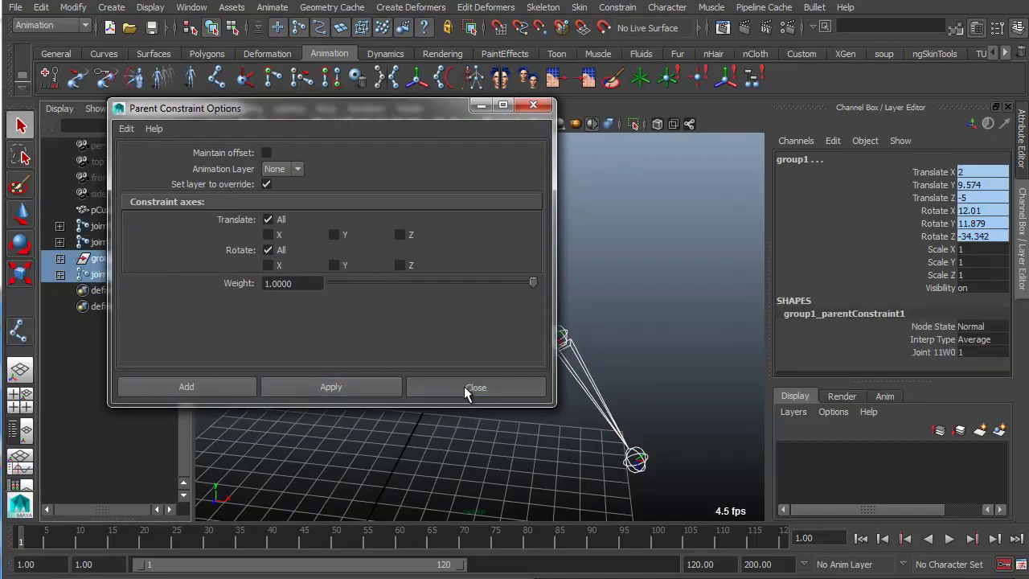
pyautogui.click(464, 386)
# - Compare the Move tool axes of the root joint with those of the control circle in the aligned group
pyautogui.click(421, 262)
pyautogui.keyDown('alt'); pyautogui.moveTo(460, 331); pyautogui.dragTo(515, 328, button='right'); pyautogui.keyUp('alt')
pyautogui.press('w')
pyautogui.moveTo(547, 230); pyautogui.dragTo(509, 346)
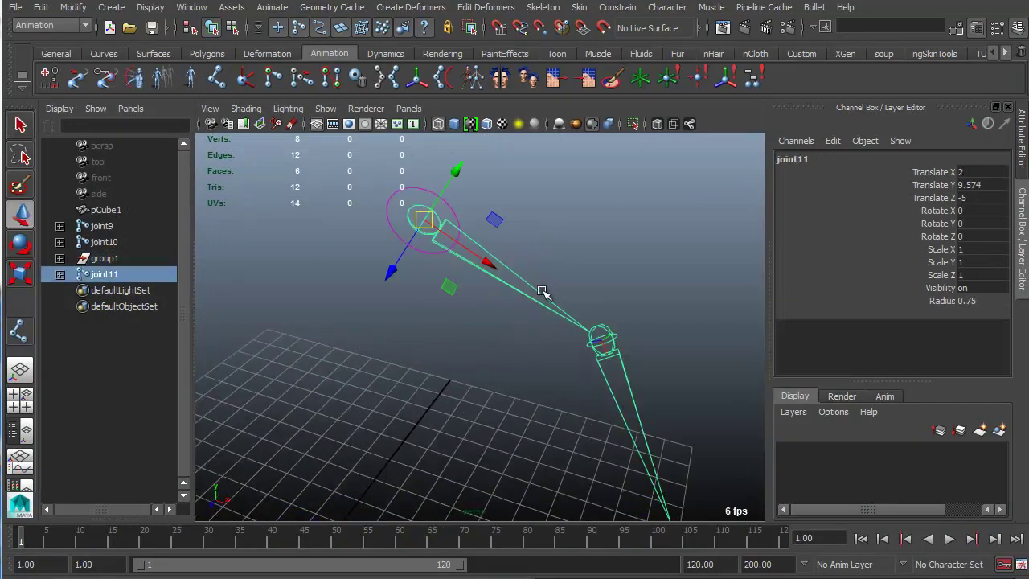
pyautogui.keyDown('alt'); pyautogui.moveTo(432, 360); pyautogui.dragTo(446, 328); pyautogui.keyUp('alt')
pyautogui.click(338, 244)
pyautogui.click(379, 217)
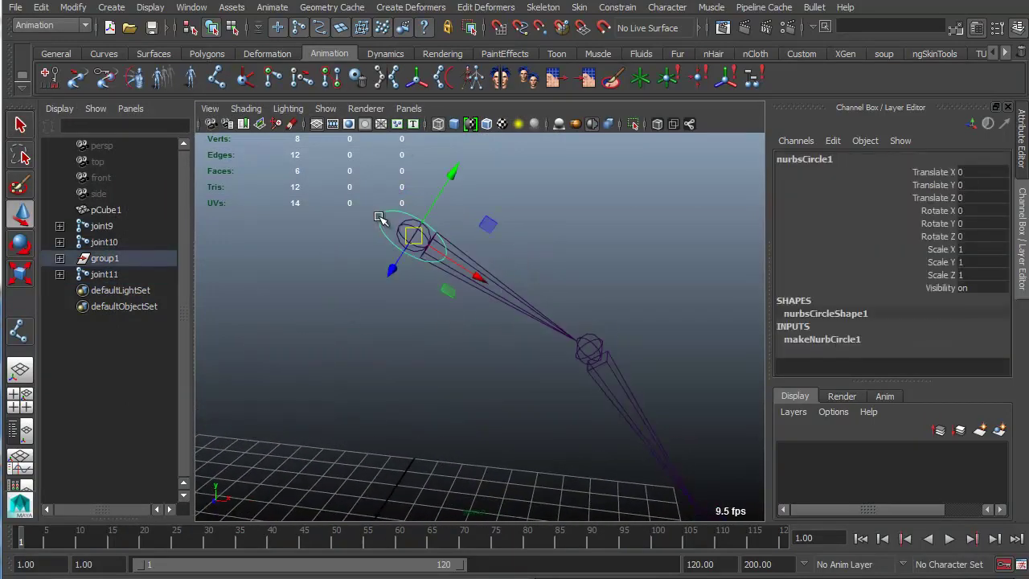
# - Rotate all control vertices of the circle until it stands perpendicular to the upper bone
pyautogui.click(232, 27)
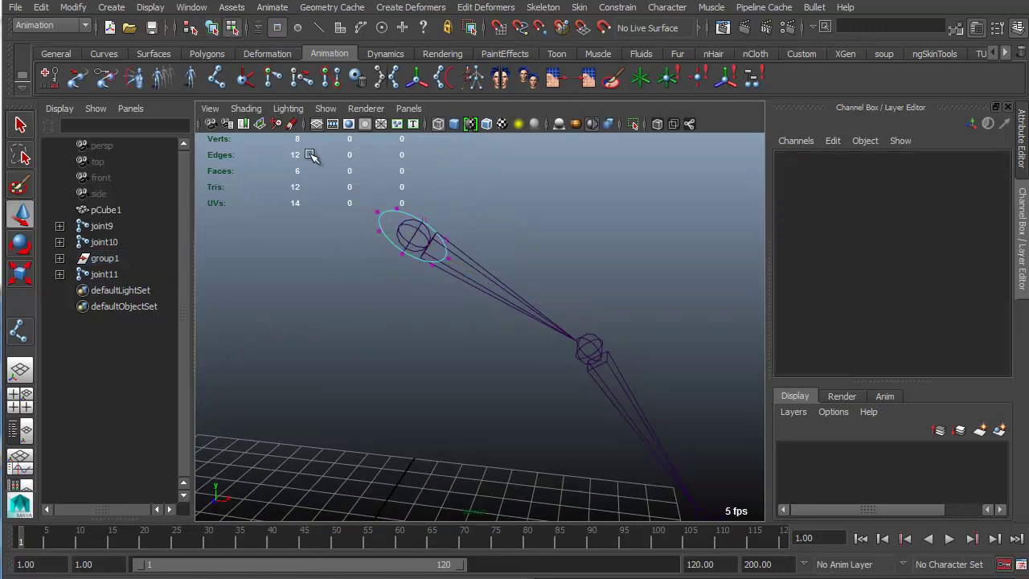
pyautogui.moveTo(296, 177); pyautogui.dragTo(521, 354)
pyautogui.press('e')
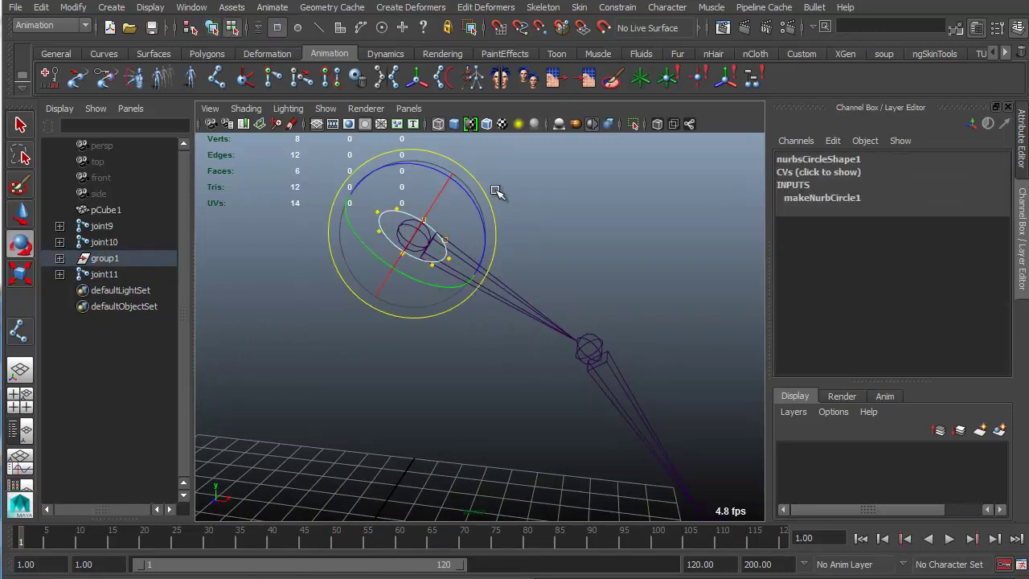
pyautogui.moveTo(462, 189); pyautogui.dragTo(500, 272)
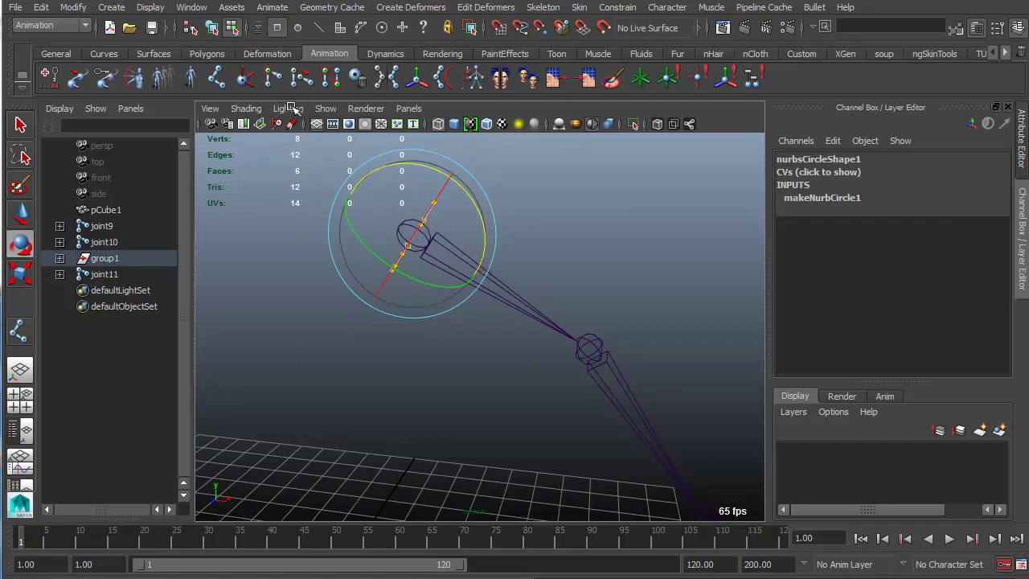
# - Expand group1 in the hierarchy and undo the rotation of the circle's control vertices
pyautogui.click(60, 258)
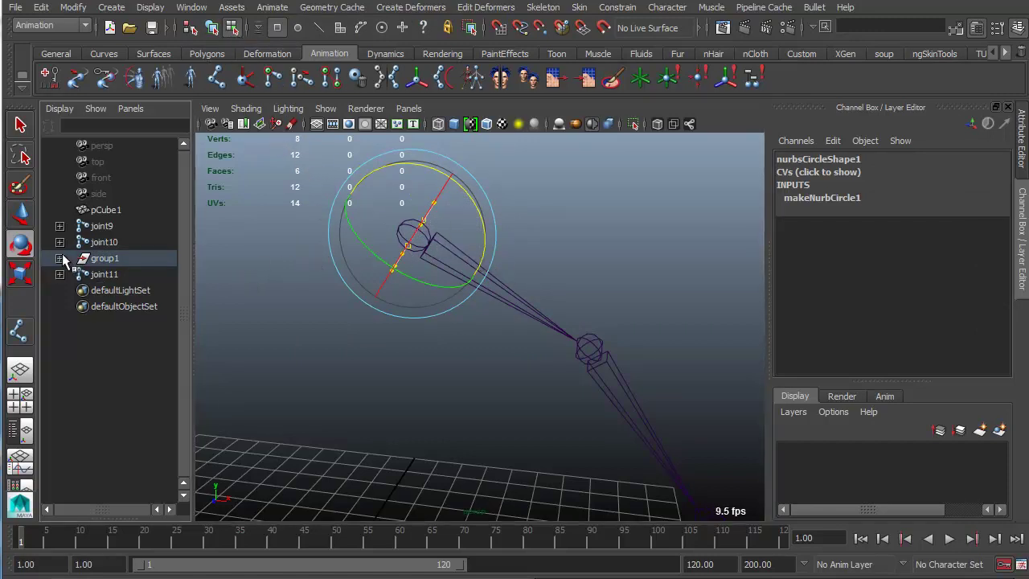
pyautogui.click(118, 275)
pyautogui.keyDown('alt'); pyautogui.moveTo(708, 263); pyautogui.dragTo(693, 258); pyautogui.keyUp('alt')
pyautogui.hotkey('ctrl', 'z')
pyautogui.hotkey('ctrl', 'z')
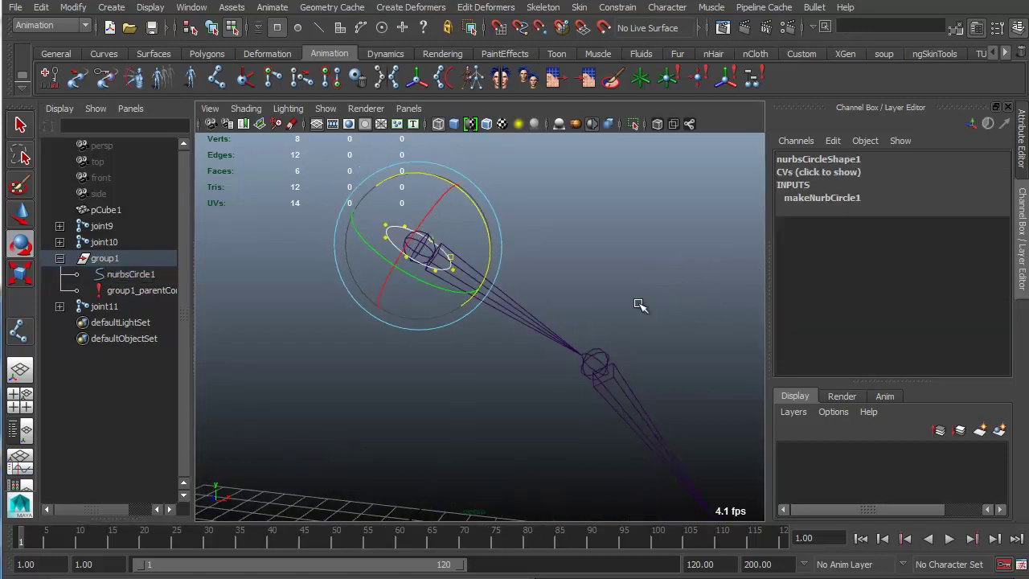
# - Set nurbsCircle1's makeNurbCircle1 Normal X to 1 and Normal Y to 0, and return to object selection mode
pyautogui.click(117, 289)
pyautogui.click(137, 275)
pyautogui.click(833, 340)
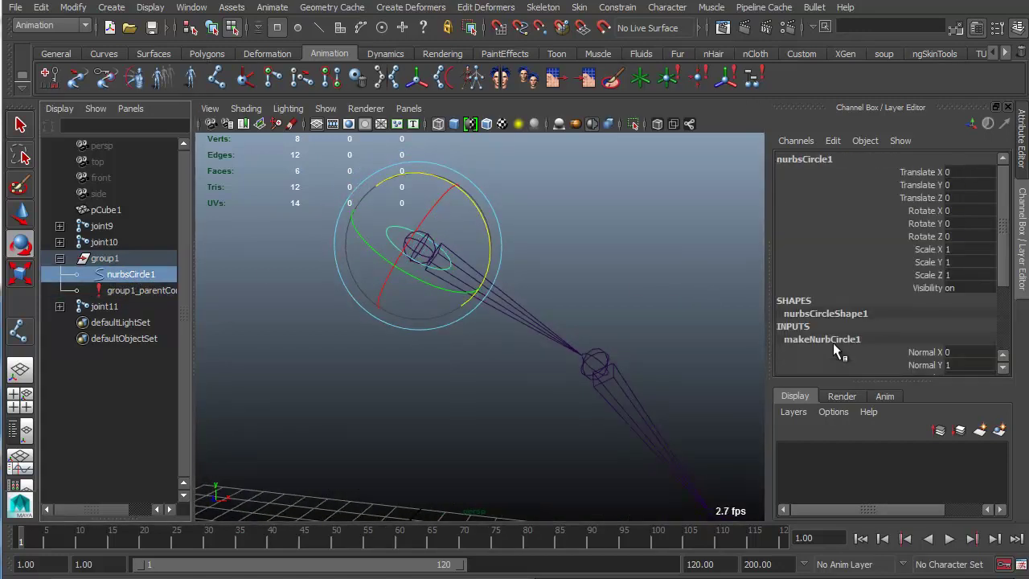
pyautogui.scroll(-3, 895, 346)
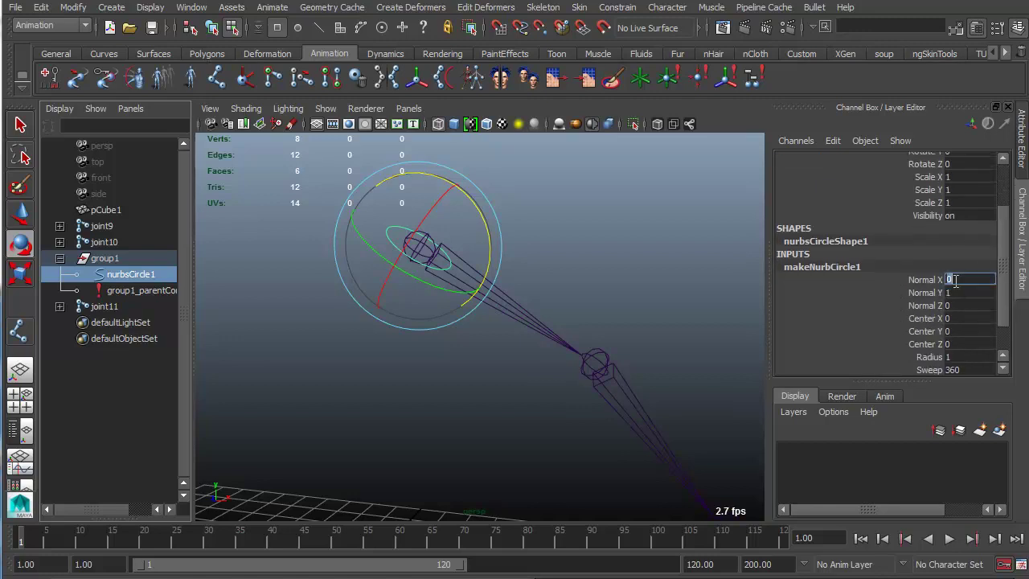
pyautogui.write('1')
pyautogui.press('Tab')
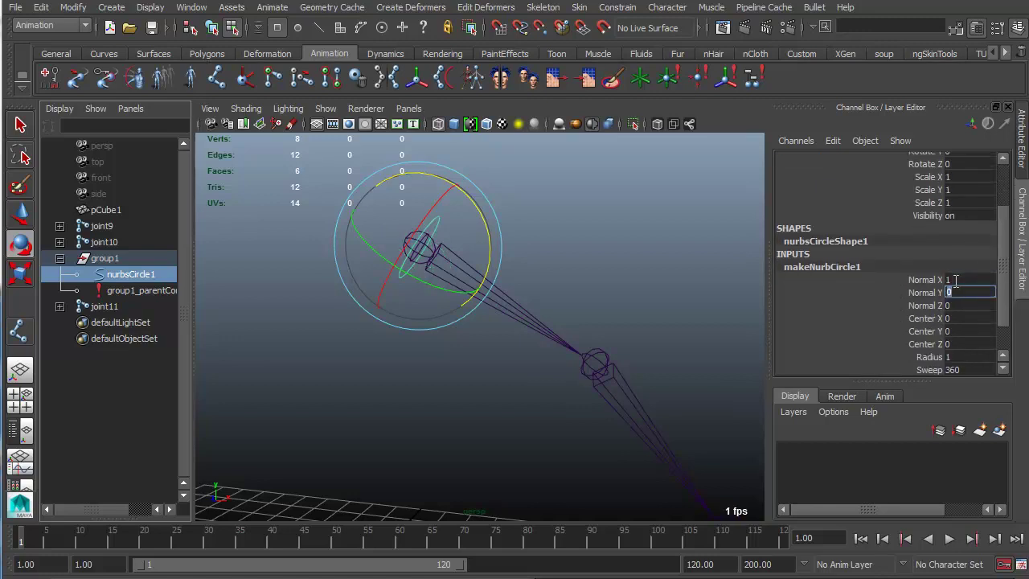
pyautogui.keyDown('alt'); pyautogui.moveTo(654, 329); pyautogui.dragTo(558, 299); pyautogui.keyUp('alt')
pyautogui.click(438, 221)
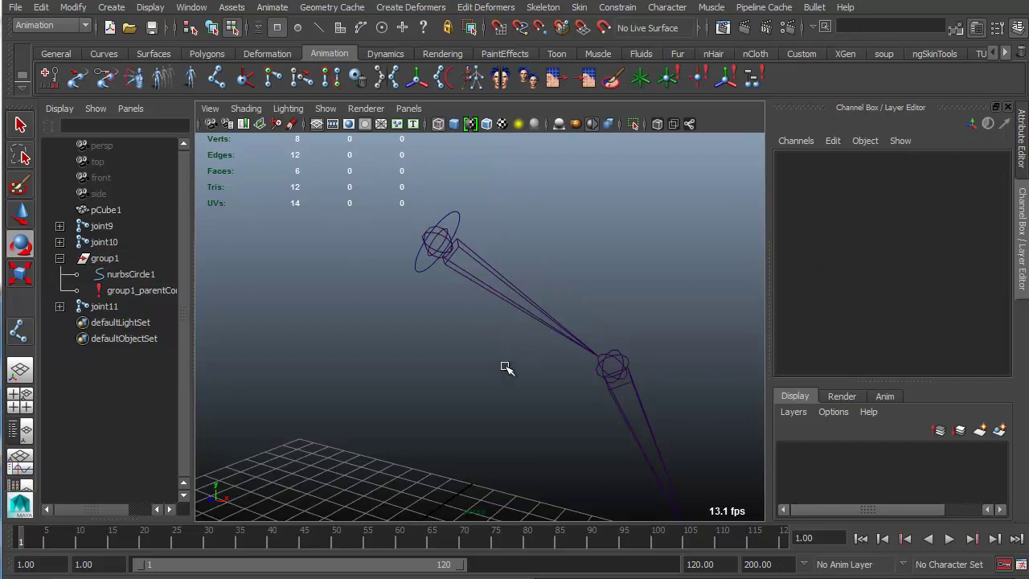
pyautogui.click(212, 28)
pyautogui.keyDown('alt'); pyautogui.moveTo(424, 265); pyautogui.dragTo(496, 285); pyautogui.keyUp('alt')
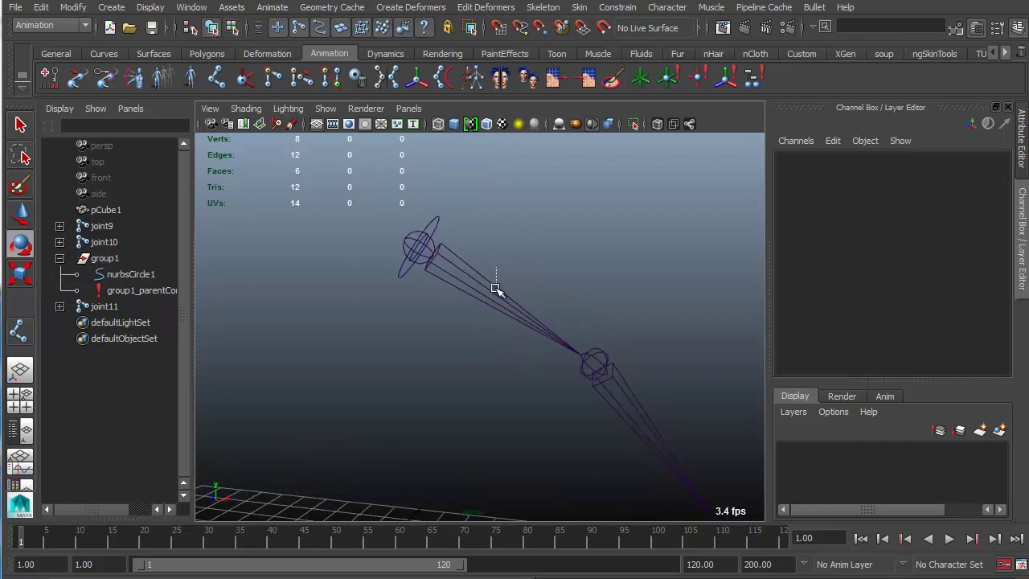
# - Delete the parent constraint node under group1
pyautogui.click(434, 235)
pyautogui.click(131, 291)
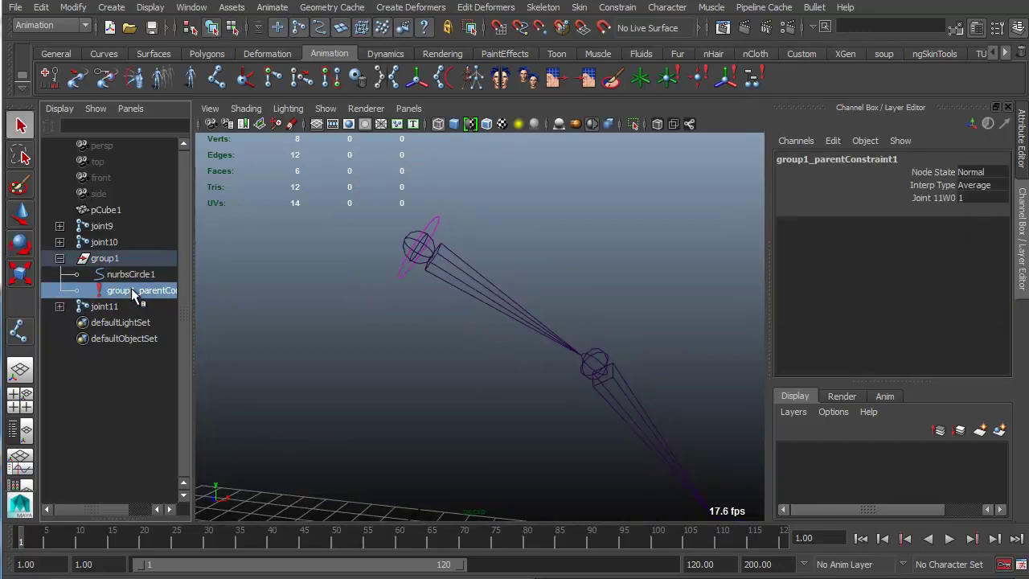
pyautogui.press('Delete')
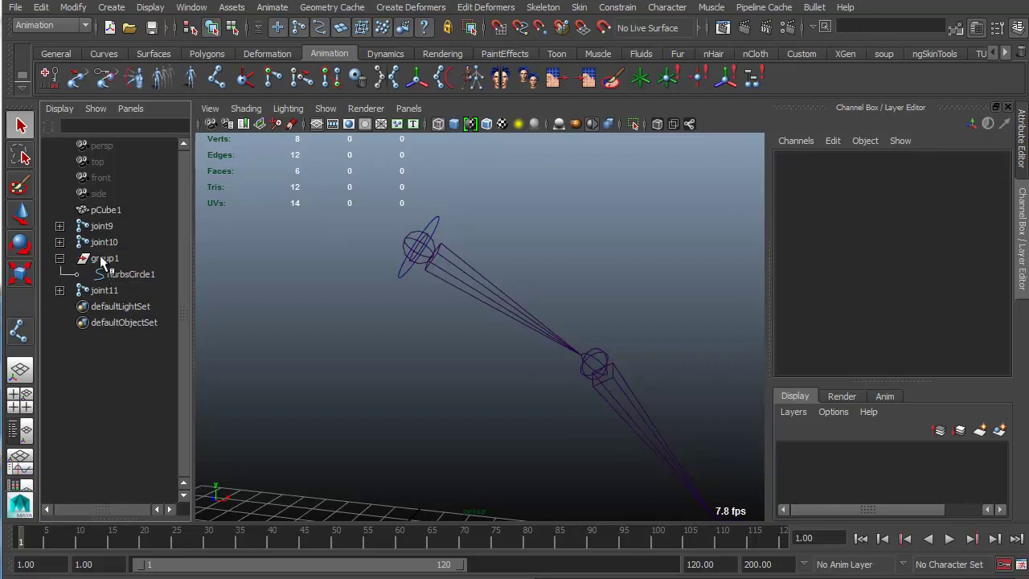
# - Inspect group1's rotation channels and Move tool axes relative to the root joint
pyautogui.click(105, 258)
pyautogui.press('w')
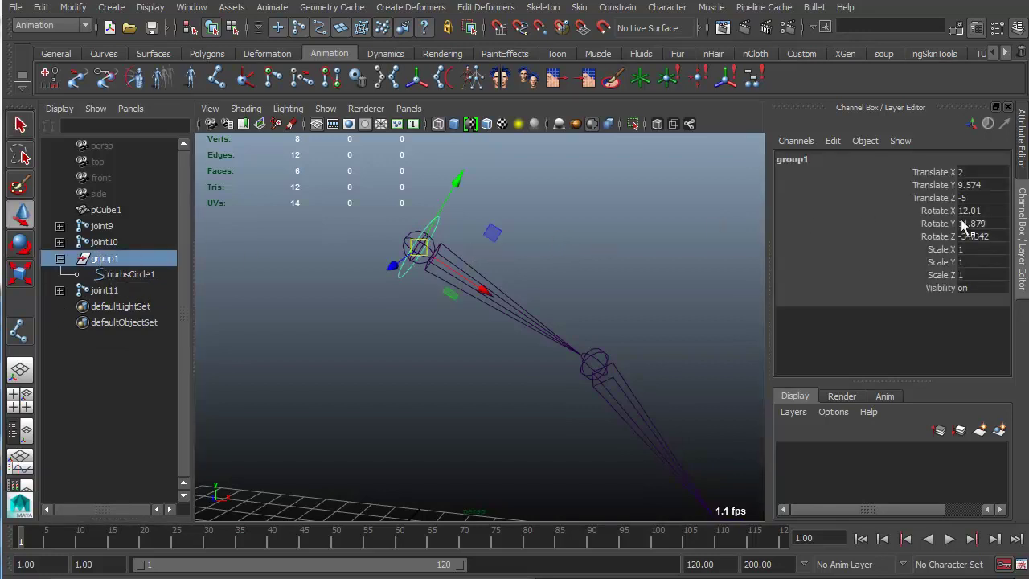
pyautogui.keyDown('alt'); pyautogui.moveTo(674, 274); pyautogui.dragTo(552, 247); pyautogui.keyUp('alt')
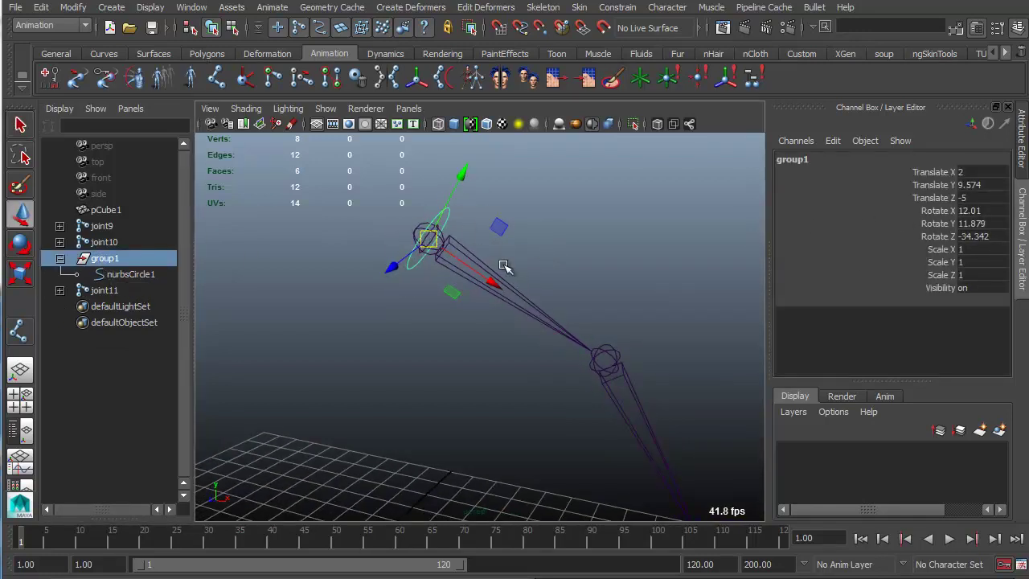
pyautogui.press('q')
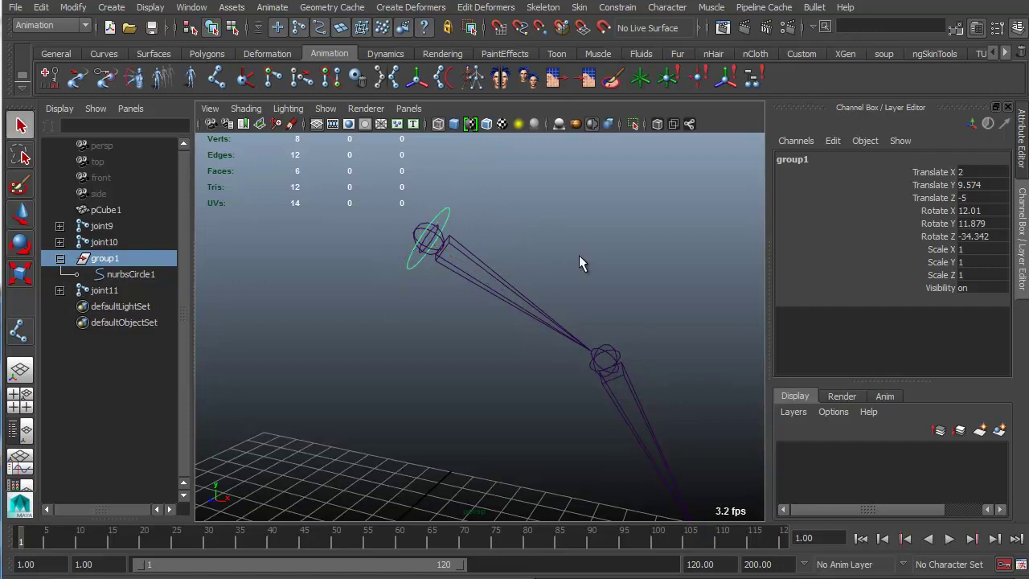
# - Orient-constrain the root joint joint11 to nurbsCircle1 with Maintain offset off and all axes constrained
pyautogui.click(447, 217)
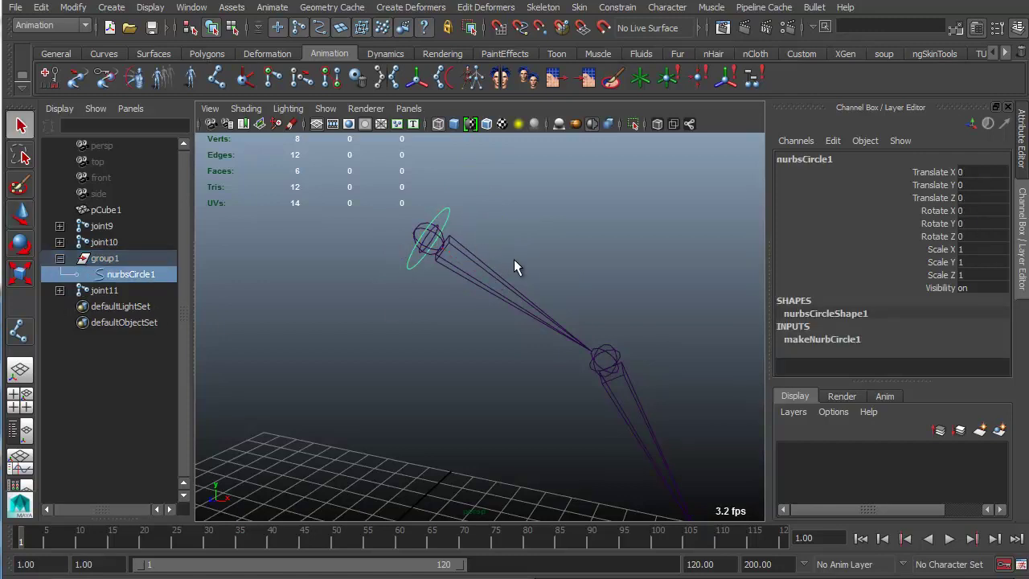
pyautogui.keyDown('shift'); pyautogui.moveTo(520, 243); pyautogui.dragTo(501, 359); pyautogui.keyUp('shift')
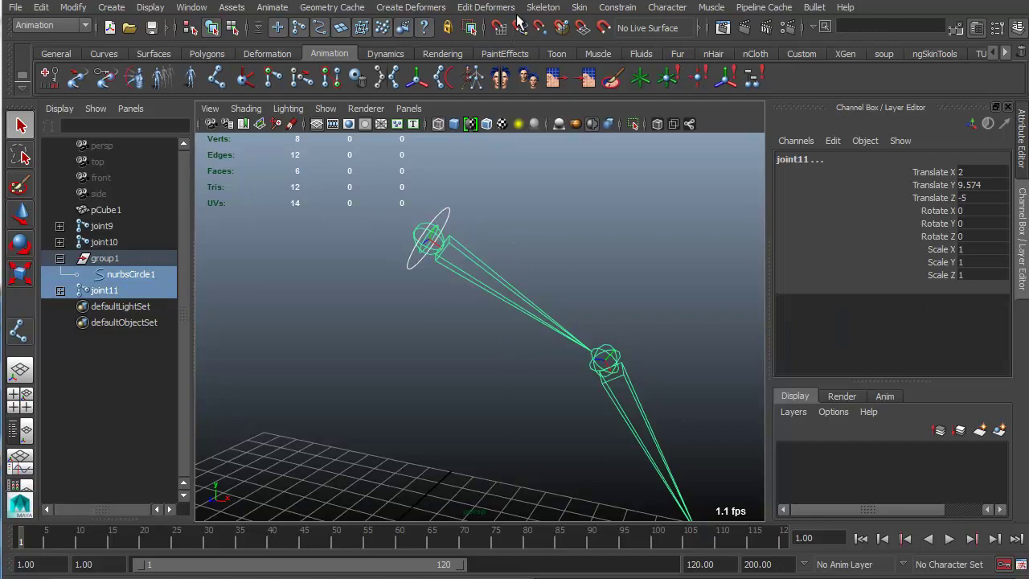
pyautogui.click(619, 8)
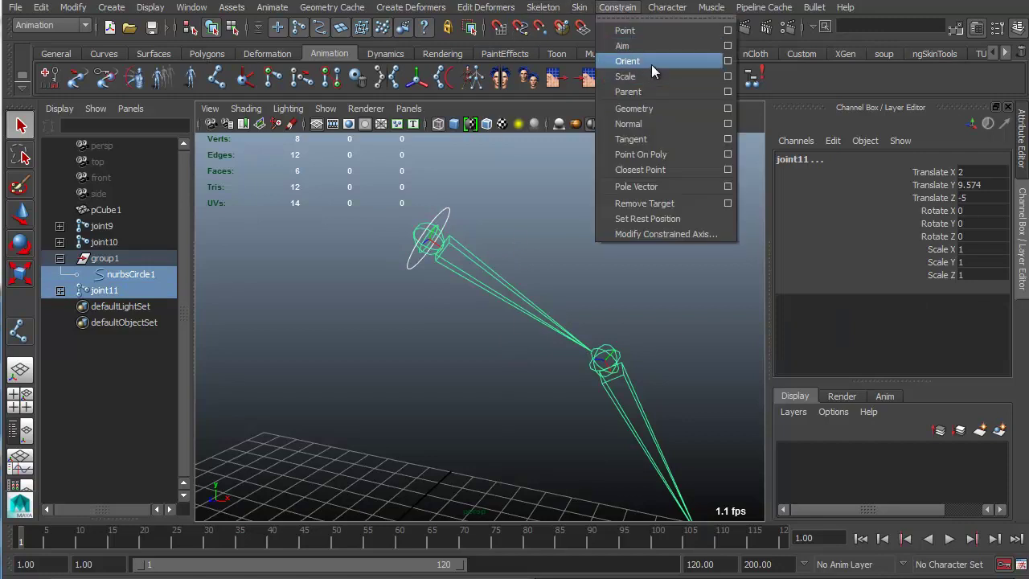
pyautogui.click(727, 61)
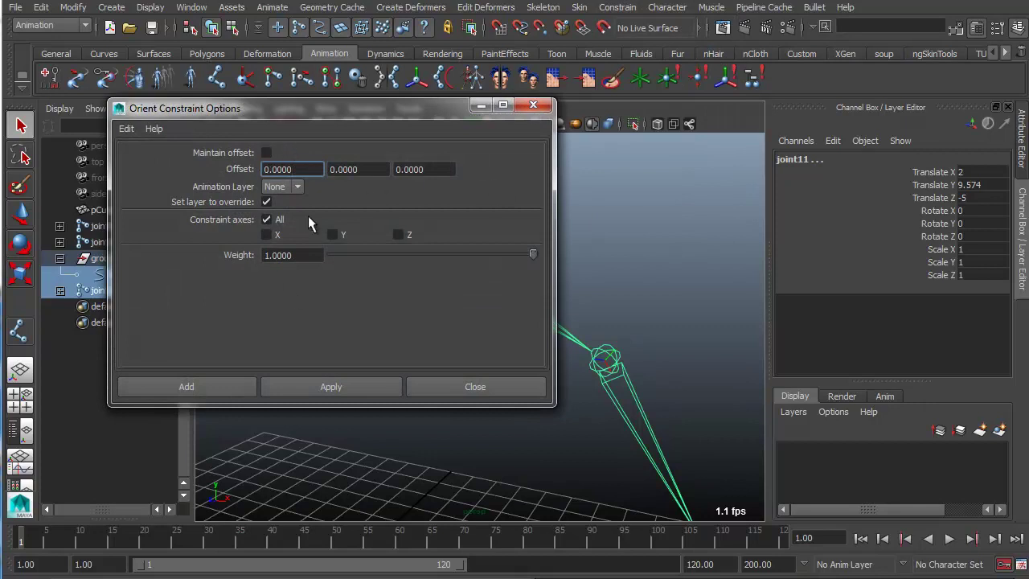
pyautogui.click(367, 386)
pyautogui.click(482, 390)
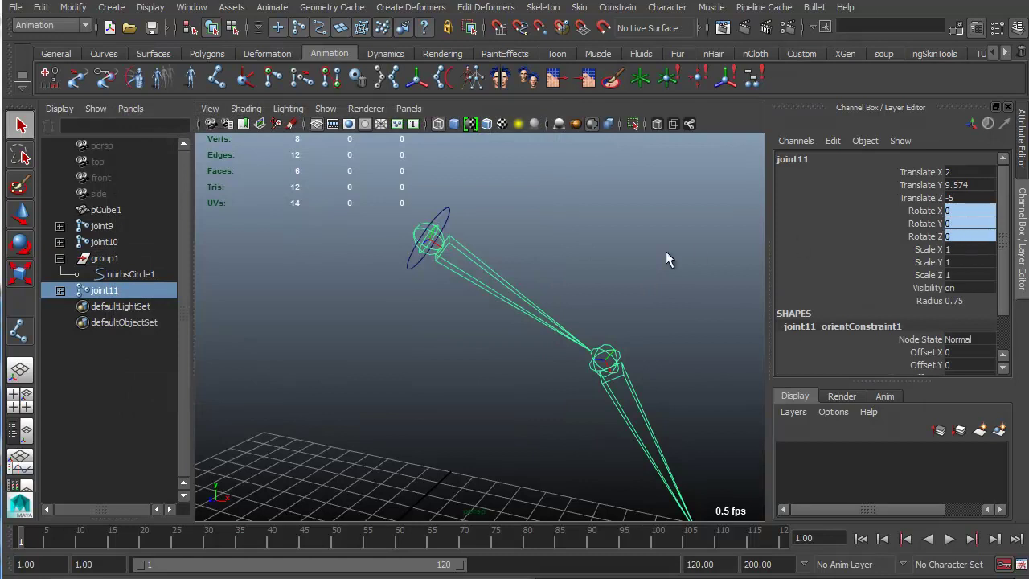
# - Test the constraint by rotating the control circle freely, and reset its Rotate X, Y and Z to 0
pyautogui.click(447, 217)
pyautogui.press('e')
pyautogui.moveTo(455, 223); pyautogui.dragTo(464, 257)
pyautogui.moveTo(982, 210); pyautogui.dragTo(982, 235)
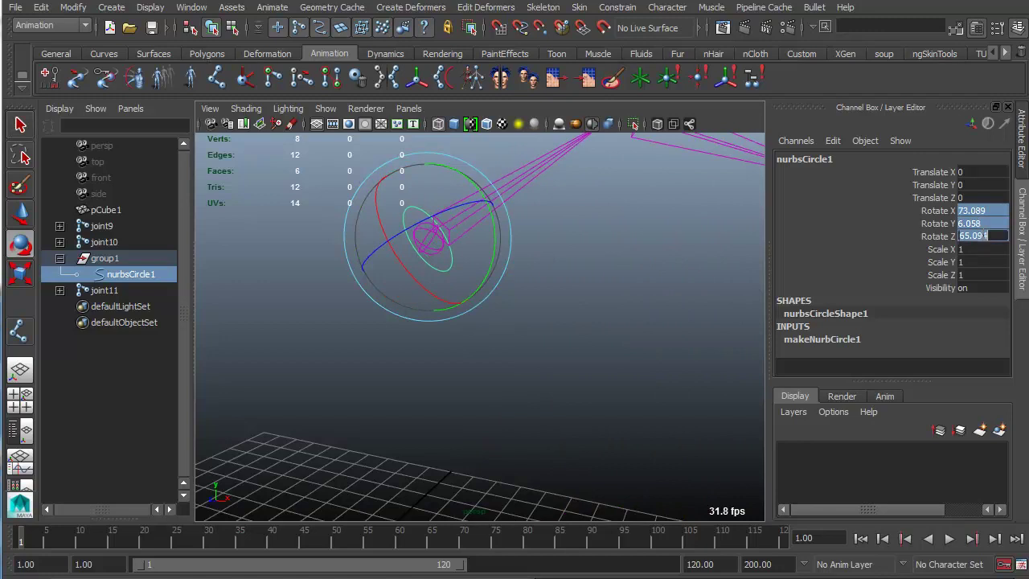
pyautogui.write('0')
pyautogui.press('Return')
pyautogui.keyDown('alt'); pyautogui.moveTo(598, 241); pyautogui.dragTo(648, 245); pyautogui.keyUp('alt')
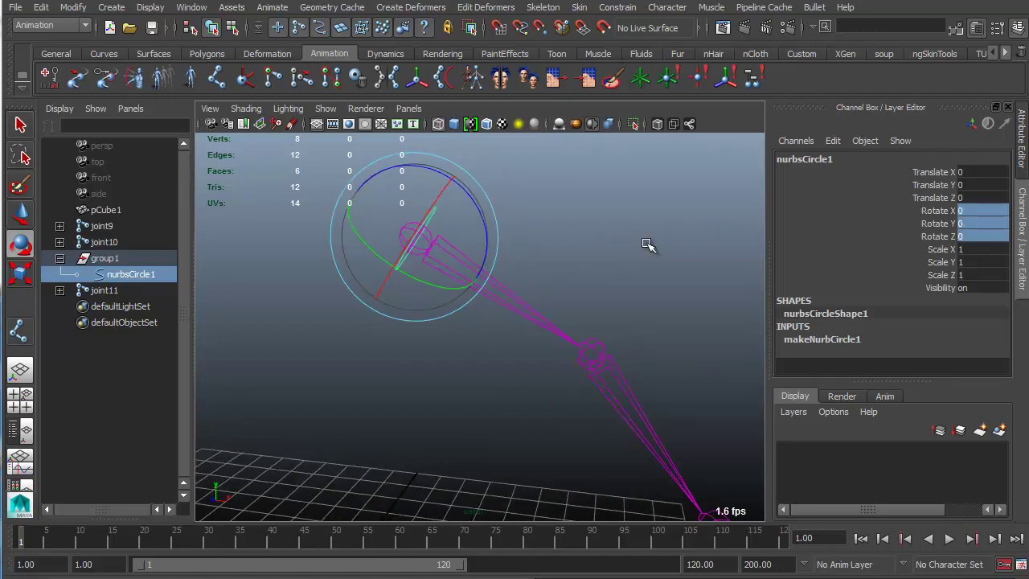
pyautogui.keyDown('alt'); pyautogui.moveTo(648, 244); pyautogui.dragTo(589, 244, button='right'); pyautogui.keyUp('alt')
pyautogui.click(597, 234)
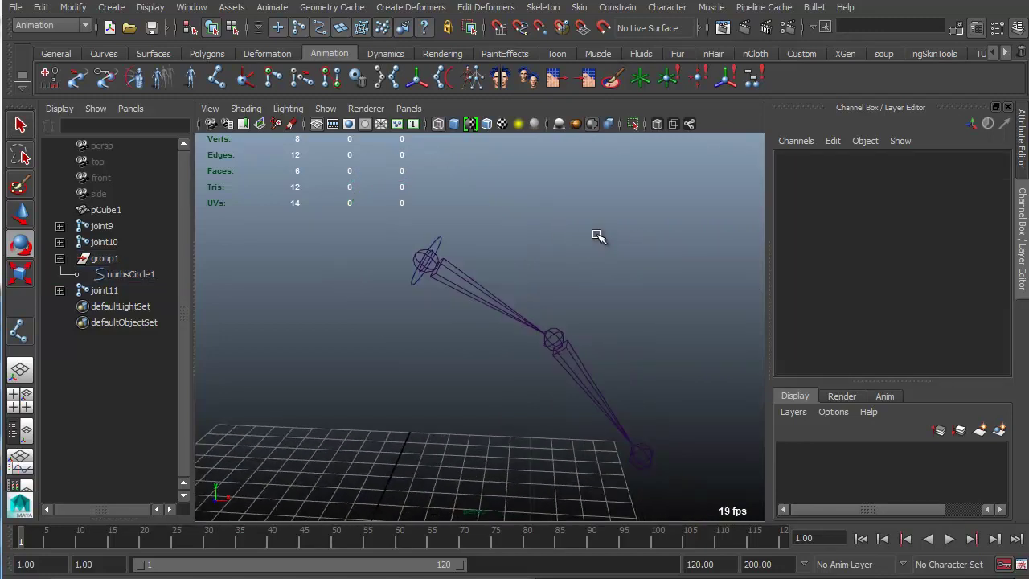
pyautogui.keyDown('alt'); pyautogui.moveTo(451, 240); pyautogui.dragTo(436, 233); pyautogui.keyUp('alt')
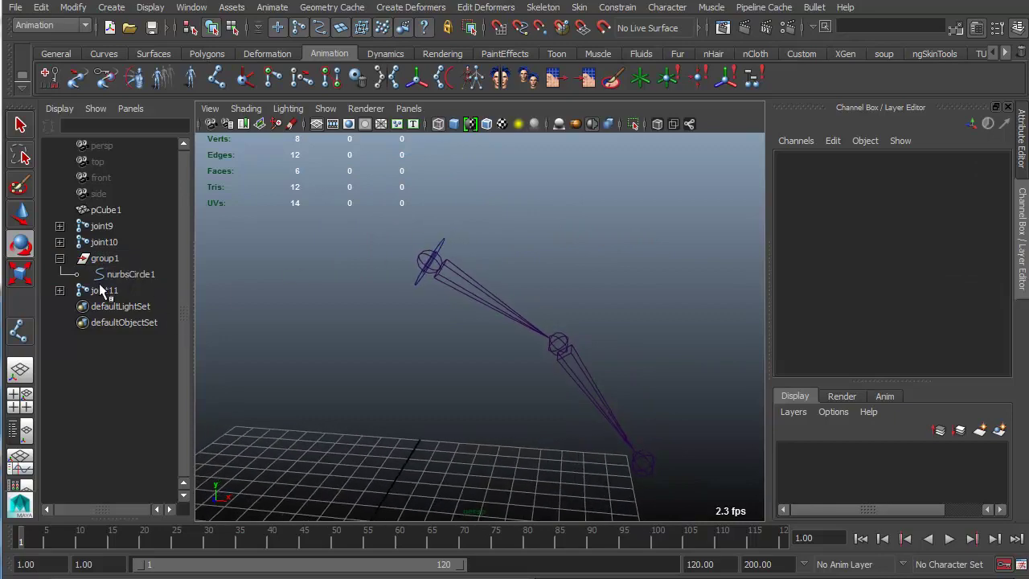
# - Duplicate group1 together with its control circle and expand the copy in the hierarchy
pyautogui.click(145, 274)
pyautogui.press('Up')
pyautogui.keyDown('alt'); pyautogui.moveTo(570, 271); pyautogui.dragTo(509, 224); pyautogui.keyUp('alt')
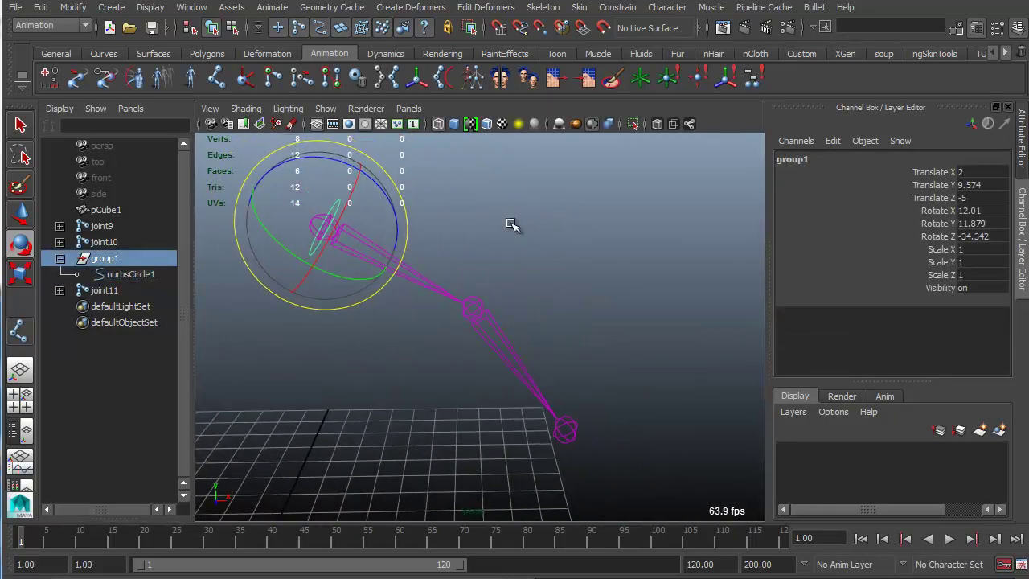
pyautogui.hotkey('ctrl', 'd')
pyautogui.click(60, 306)
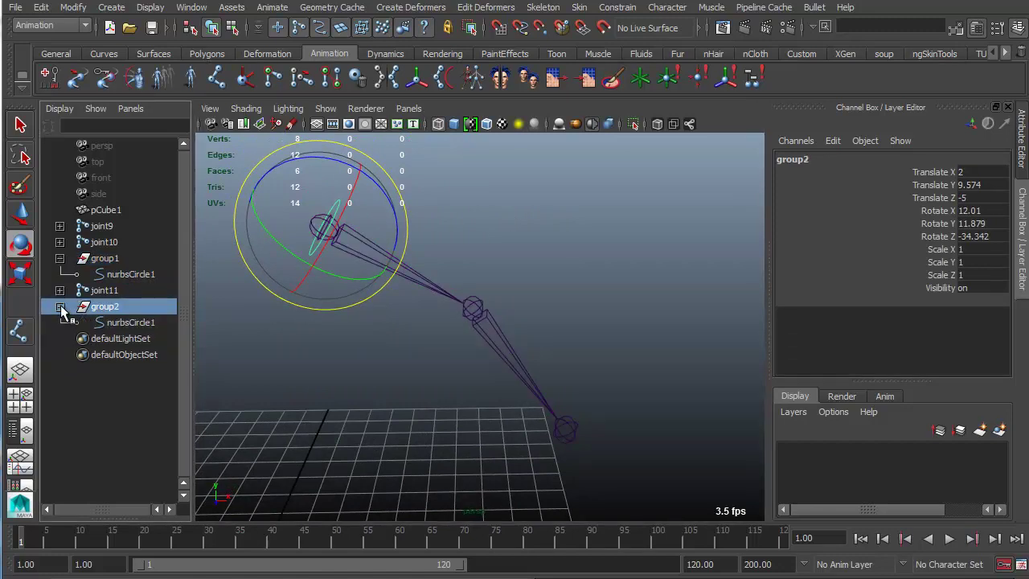
# - Parent-constrain the duplicated group2 to the middle joint joint12 without offset, and clear the selection
pyautogui.press('q')
pyautogui.moveTo(528, 291); pyautogui.dragTo(460, 346)
pyautogui.moveTo(527, 317); pyautogui.dragTo(482, 398)
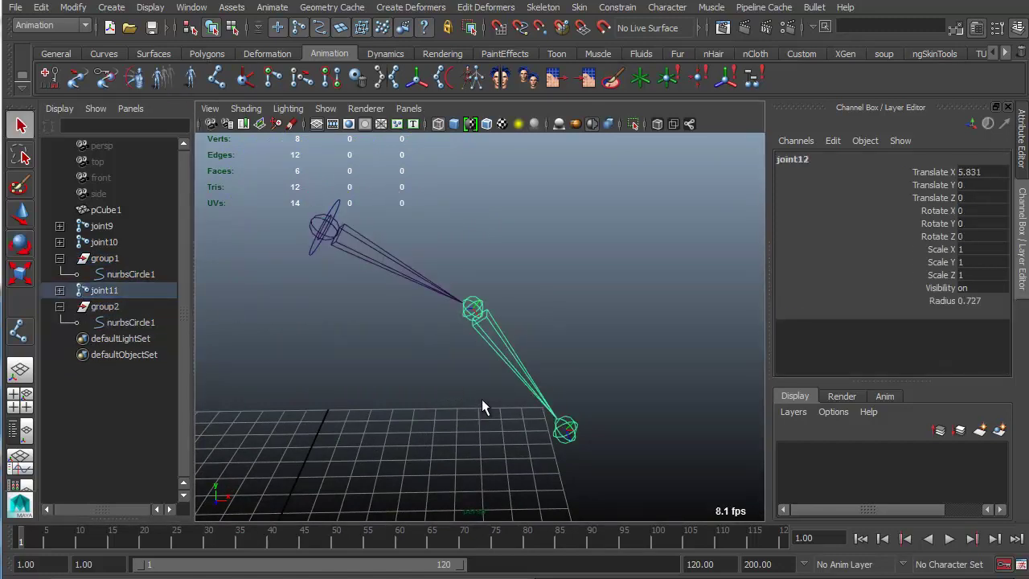
pyautogui.click(147, 306)
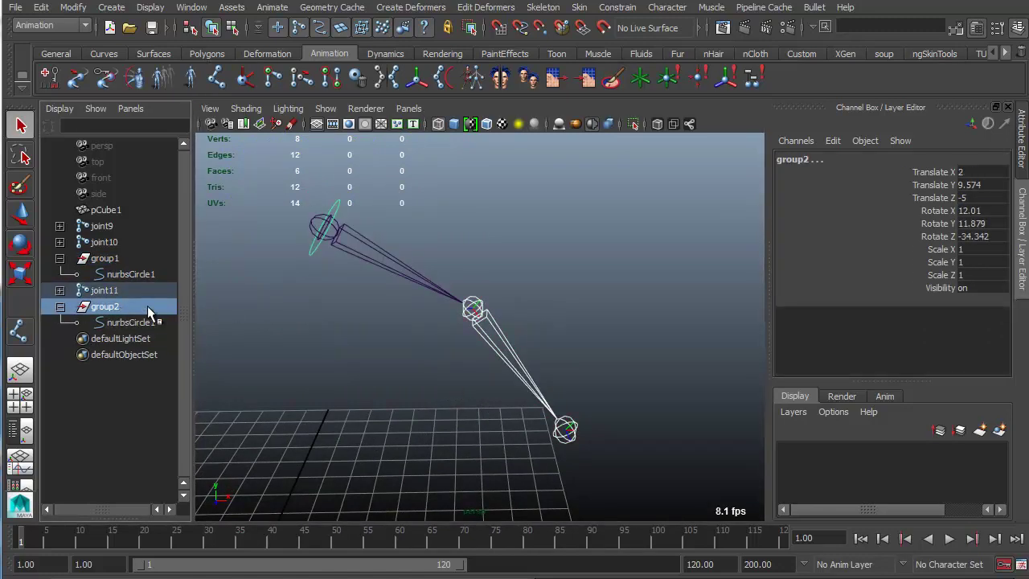
pyautogui.click(617, 7)
pyautogui.click(639, 92)
pyautogui.click(498, 153)
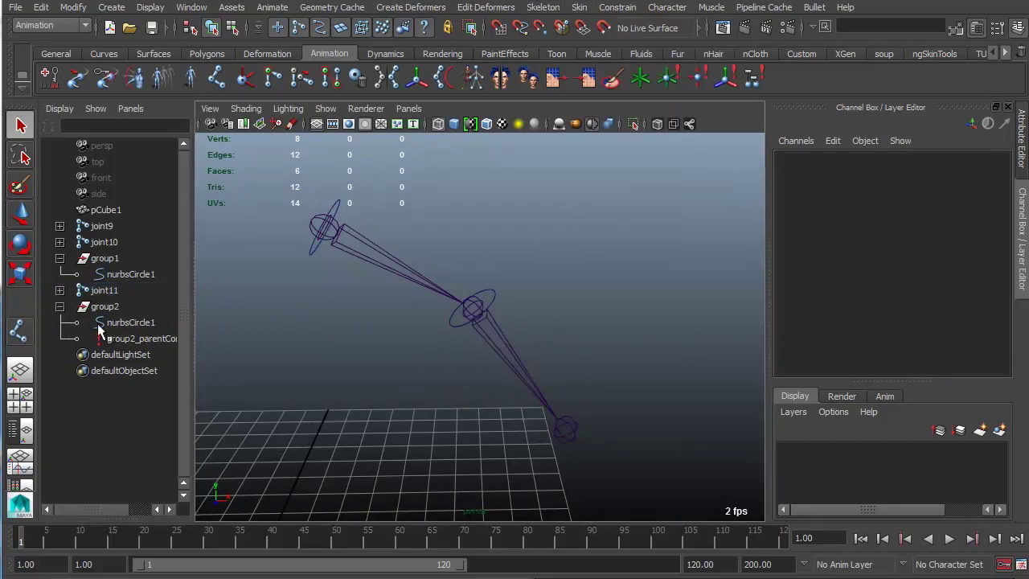
# - Delete group2's parent constraint and parent group2 under the nurbsCircle1 control inside group1, expanding the nested hierarchy
pyautogui.click(116, 340)
pyautogui.press('Delete')
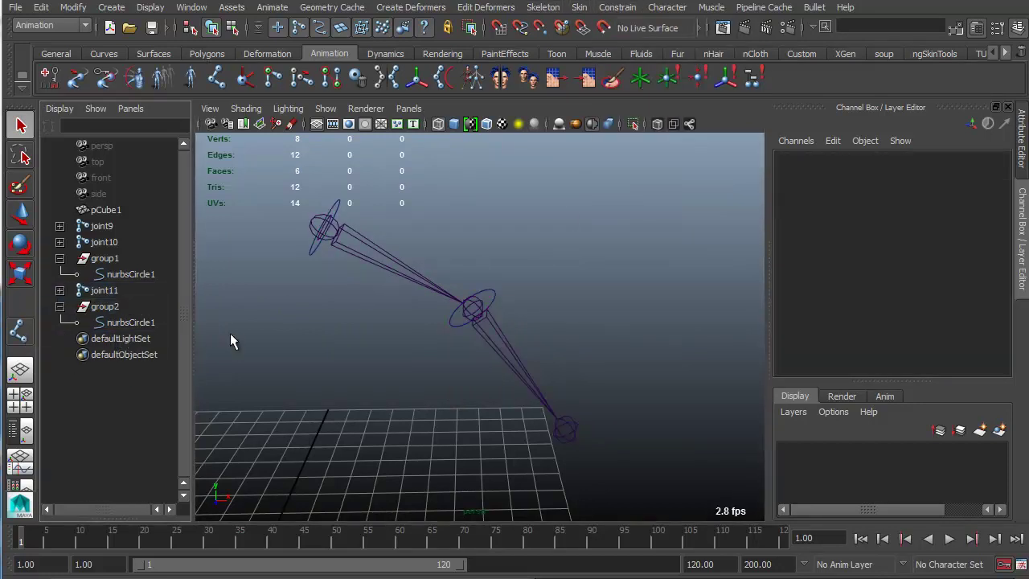
pyautogui.click(126, 309)
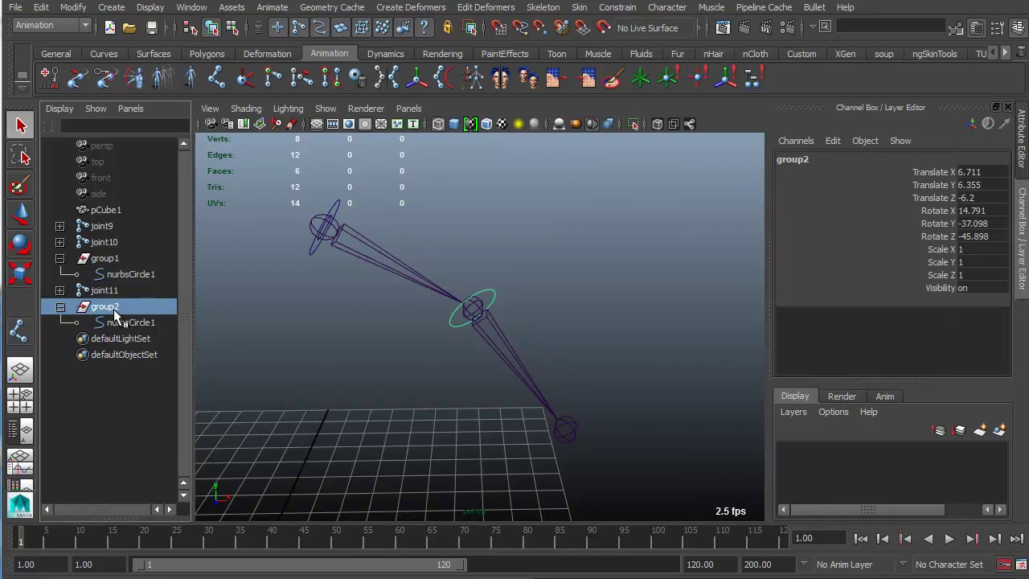
pyautogui.moveTo(114, 312); pyautogui.dragTo(147, 278, button='middle')
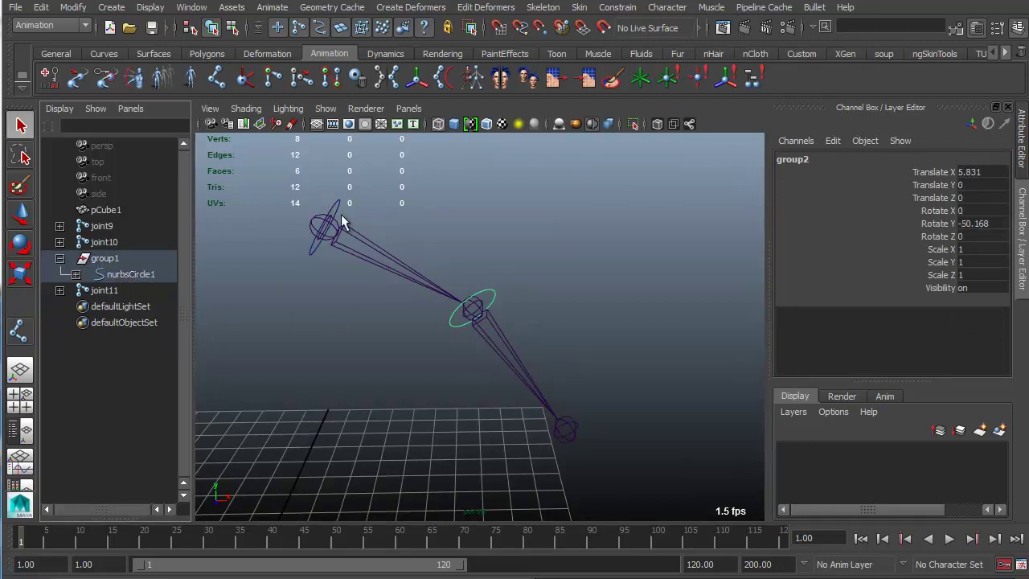
pyautogui.click(77, 275)
pyautogui.click(93, 291)
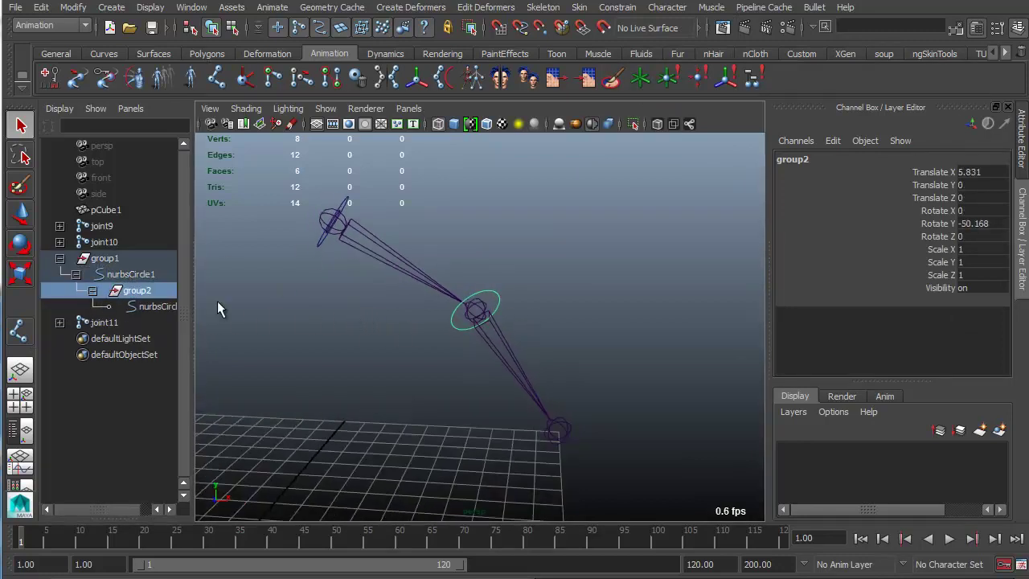
pyautogui.moveTo(194, 289); pyautogui.dragTo(241, 291)
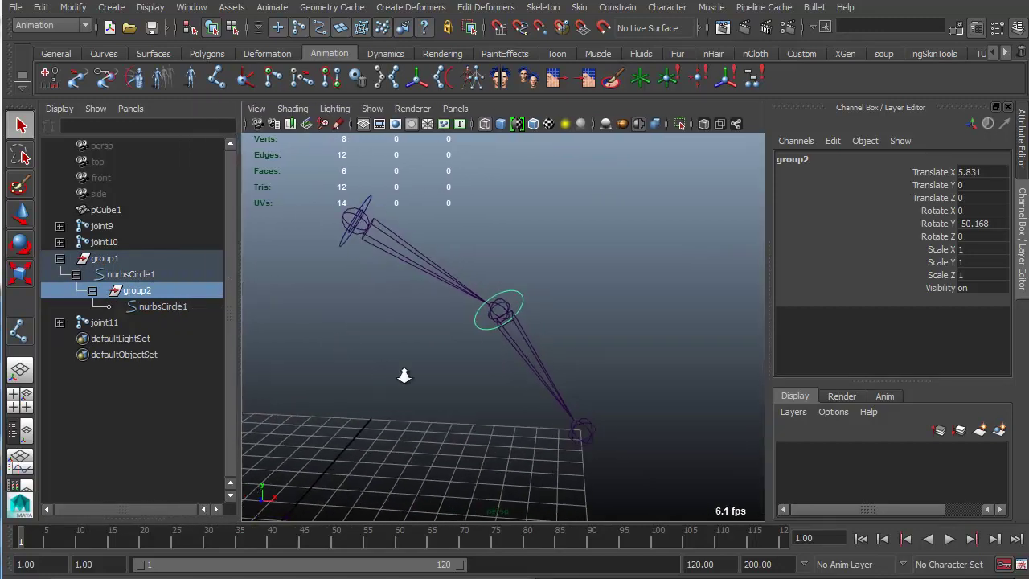
# - Orient-constrain the middle joint joint12 to the nested control circle in group2, and clear the selection
pyautogui.press('Down')
pyautogui.keyDown('shift'); pyautogui.moveTo(524, 401); pyautogui.dragTo(524, 402); pyautogui.keyUp('shift')
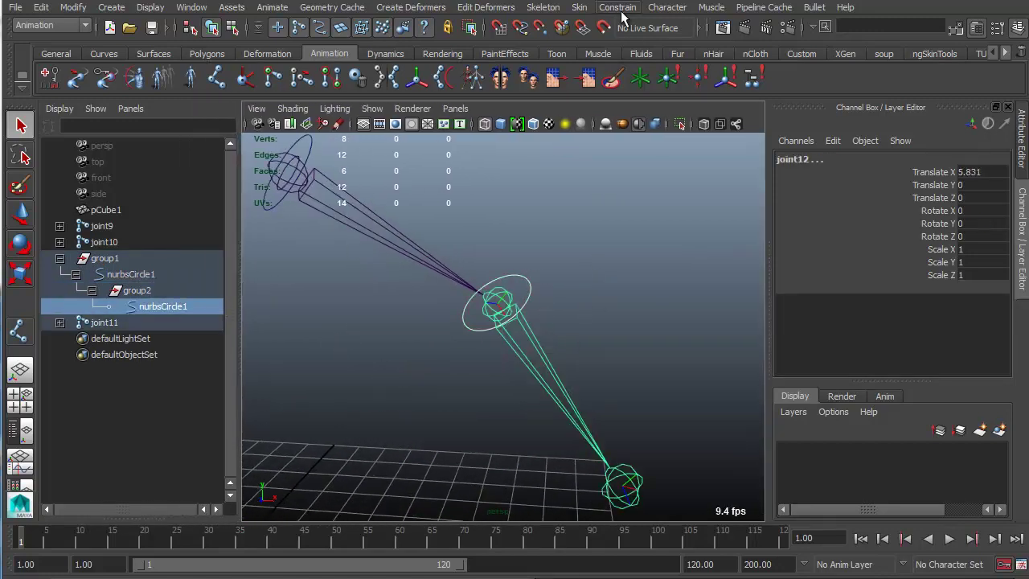
pyautogui.click(617, 7)
pyautogui.click(654, 60)
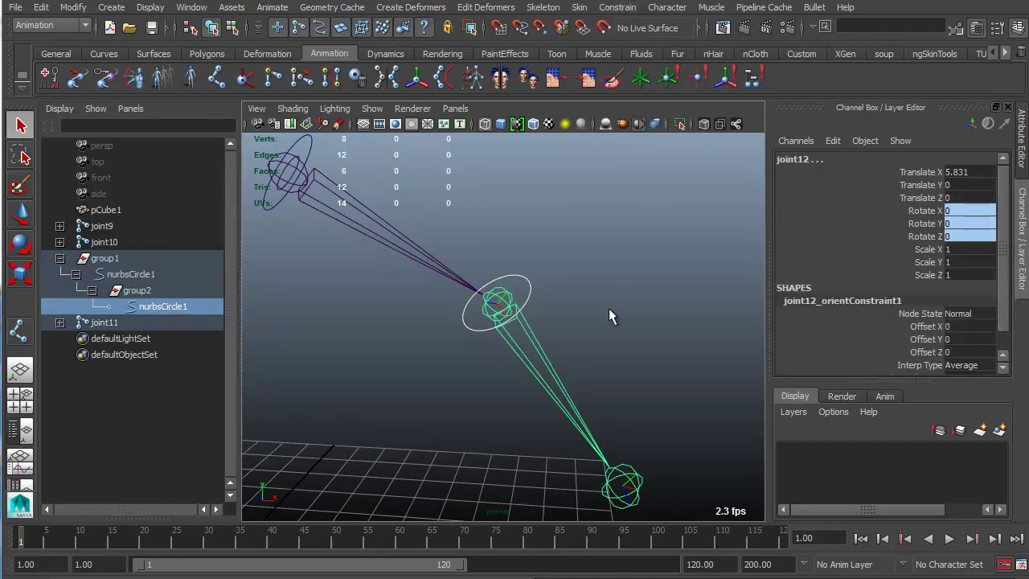
pyautogui.click(608, 308)
# - Test the middle joint's constraint by freely rotating its control circle, and undo the rotation
pyautogui.click(525, 277)
pyautogui.press('e')
pyautogui.moveTo(497, 336); pyautogui.dragTo(447, 282)
pyautogui.hotkey('ctrl', 'z')
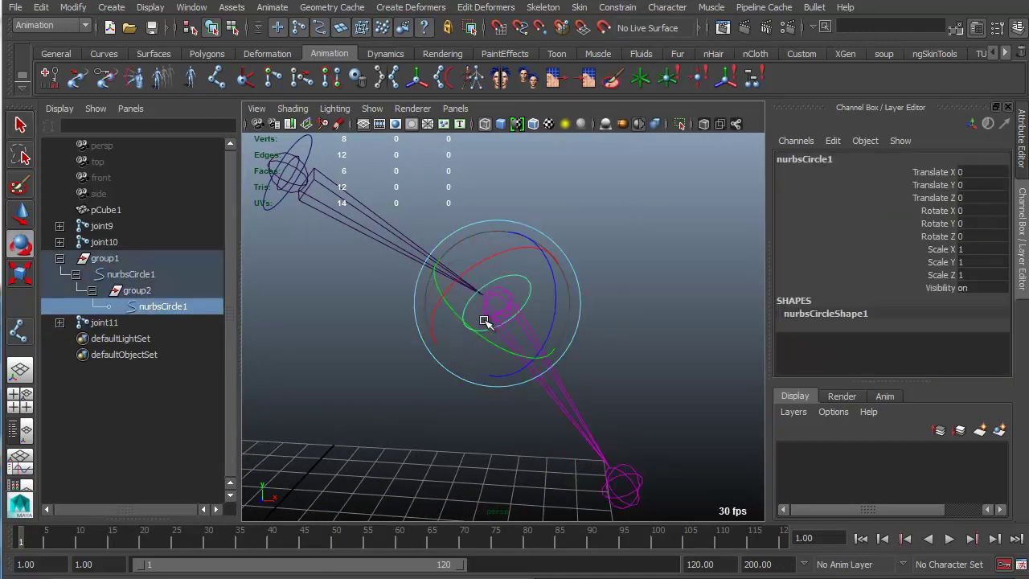
# - Test the control hierarchy by freely rotating the root control circle, and undo the rotations
pyautogui.keyDown('alt'); pyautogui.moveTo(484, 319); pyautogui.dragTo(530, 314); pyautogui.keyUp('alt')
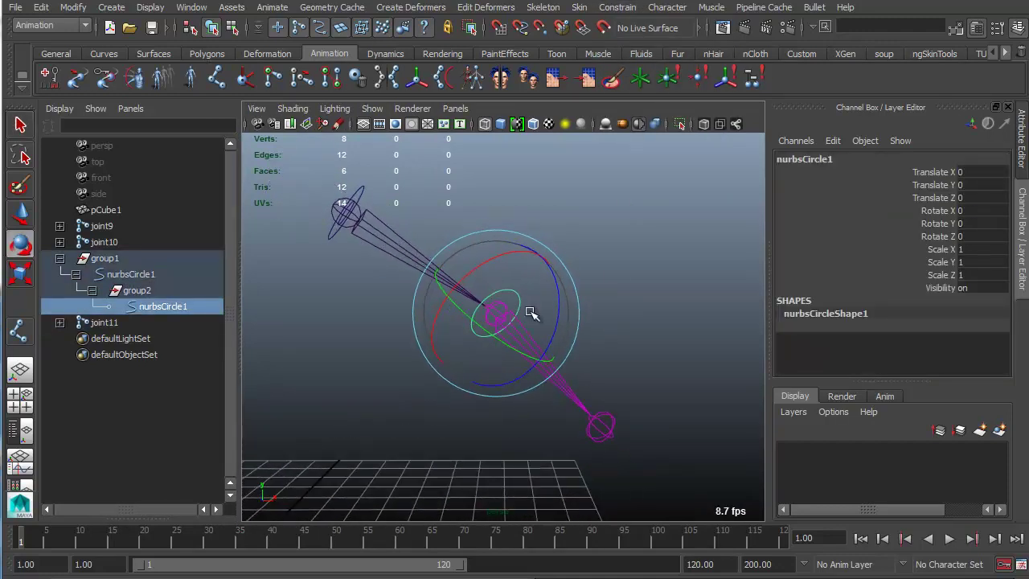
pyautogui.click(160, 289)
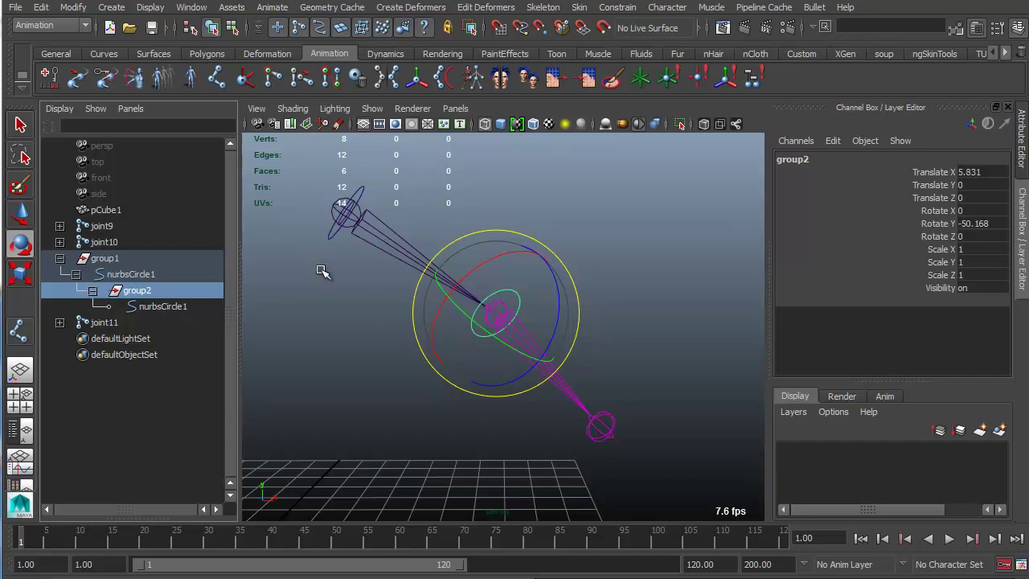
pyautogui.keyDown('alt'); pyautogui.moveTo(321, 271); pyautogui.dragTo(341, 268, button='middle'); pyautogui.keyUp('alt')
pyautogui.click(141, 274)
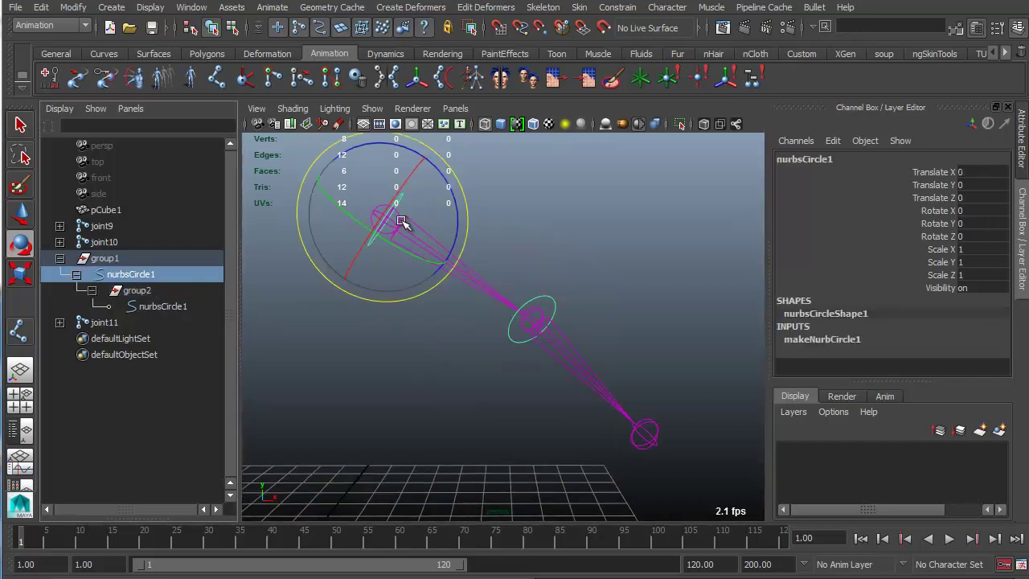
pyautogui.moveTo(460, 208); pyautogui.dragTo(378, 234)
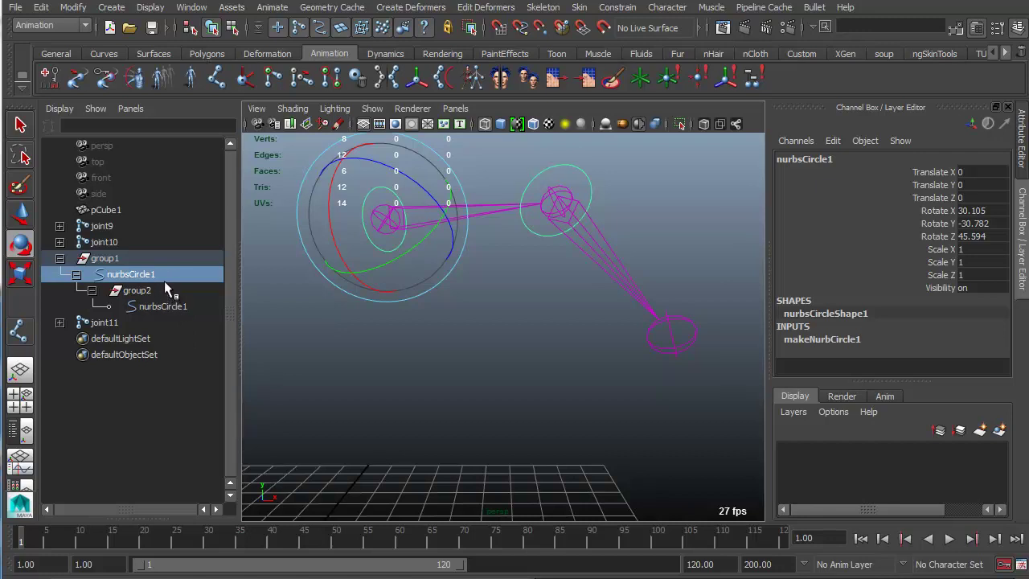
pyautogui.hotkey('ctrl', 'z')
pyautogui.hotkey('ctrl', 'z')
pyautogui.hotkey('ctrl', 'z')
pyautogui.hotkey('ctrl', 'z')
pyautogui.hotkey('ctrl', 'z')
pyautogui.hotkey('ctrl', 'z')
pyautogui.hotkey('ctrl', 'z')
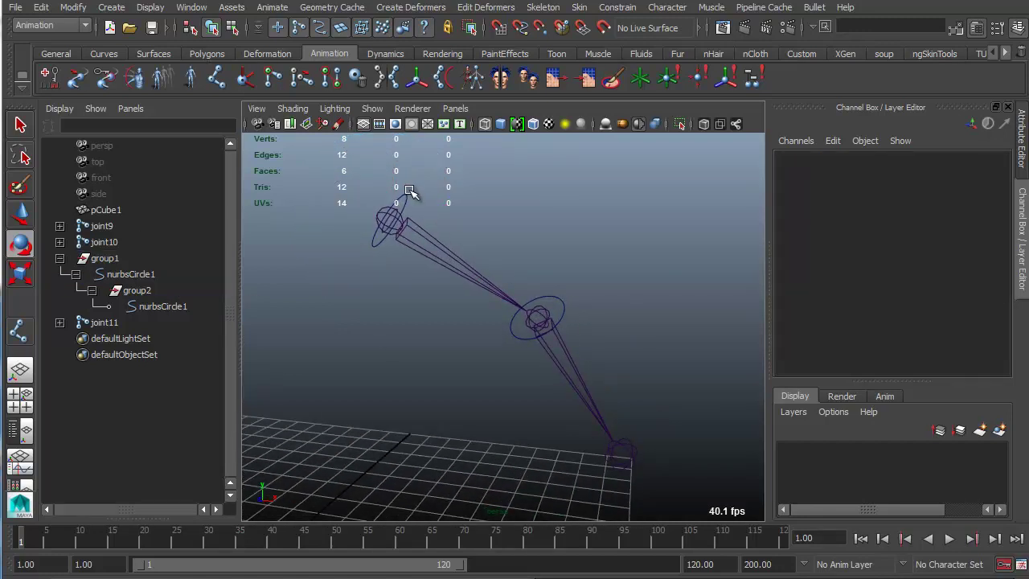
# - Pose the whole joint chain by freely rotating the root control circle once more
pyautogui.click(409, 194)
pyautogui.moveTo(443, 236); pyautogui.dragTo(413, 267)
pyautogui.hotkey('ctrl', 'z')
pyautogui.hotkey('ctrl', 'z')
pyautogui.hotkey('ctrl', 'z')
pyautogui.hotkey('ctrl', 'z')
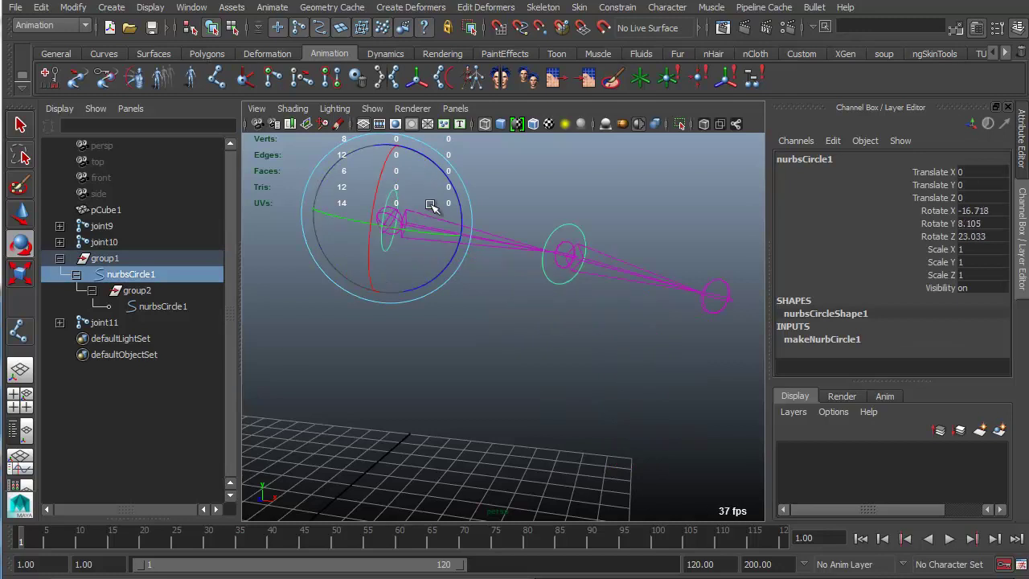
# - Test-rotate the middle joint's control circle on the posed chain, undo all test rotations of both circles, and clear the selection
pyautogui.click(578, 224)
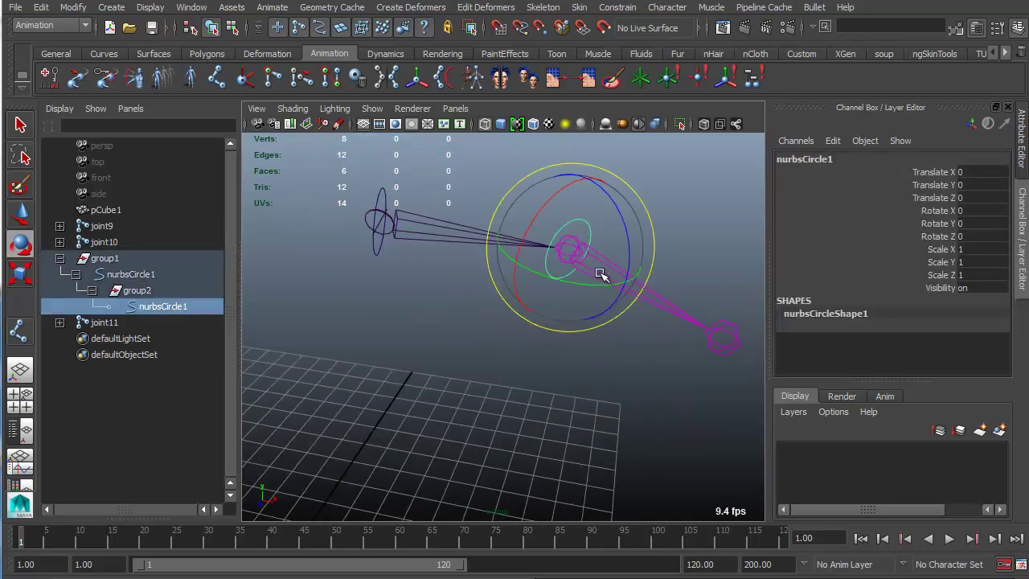
pyautogui.moveTo(602, 276); pyautogui.dragTo(532, 274)
pyautogui.hotkey('ctrl', 'z')
pyautogui.hotkey('ctrl', 'z')
pyautogui.hotkey('ctrl', 'z')
pyautogui.hotkey('ctrl', 'z')
pyautogui.hotkey('ctrl', 'z')
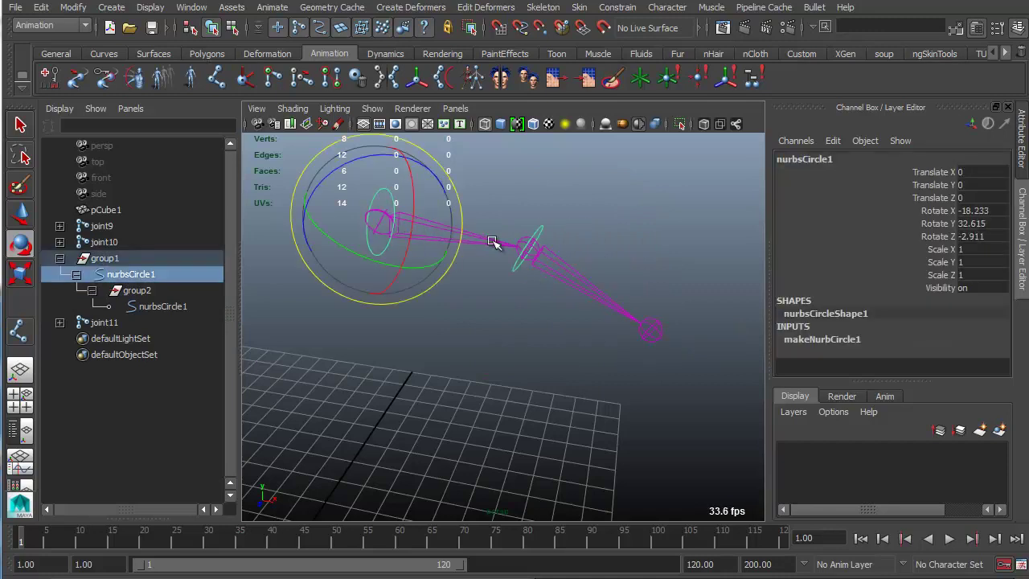
pyautogui.hotkey('ctrl', 'z')
pyautogui.hotkey('ctrl', 'z')
pyautogui.keyDown('alt'); pyautogui.moveTo(613, 273); pyautogui.dragTo(545, 252); pyautogui.keyUp('alt')
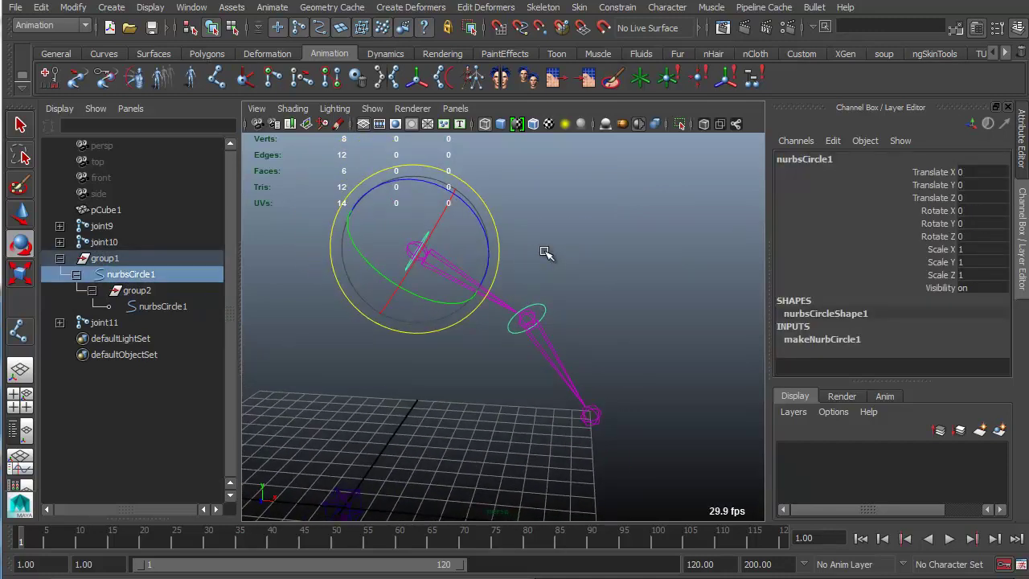
pyautogui.click(546, 252)
pyautogui.press('q')
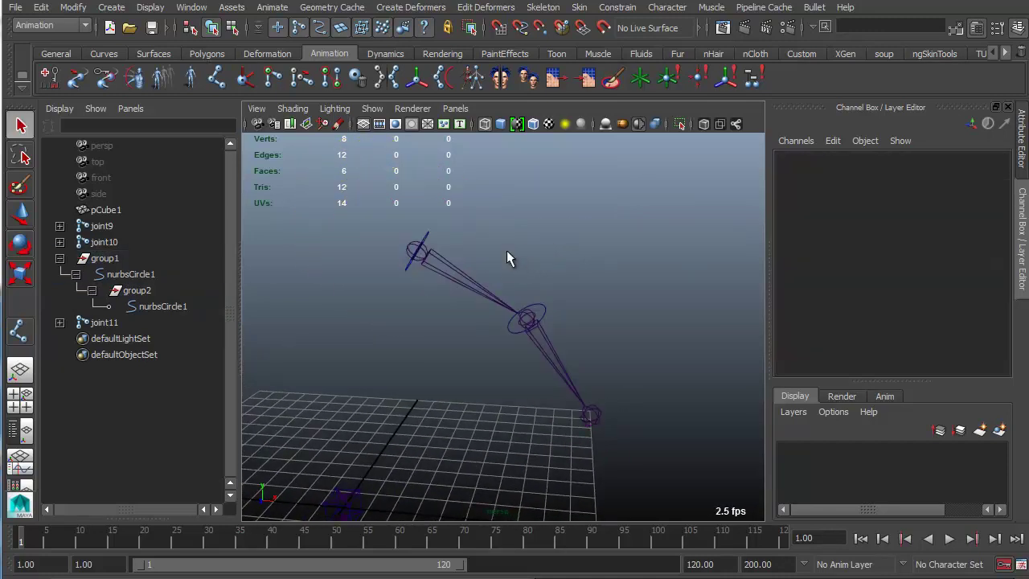
# - Examine the channel values of the root joint joint11 and its control circle, and clear the selection
pyautogui.click(481, 289)
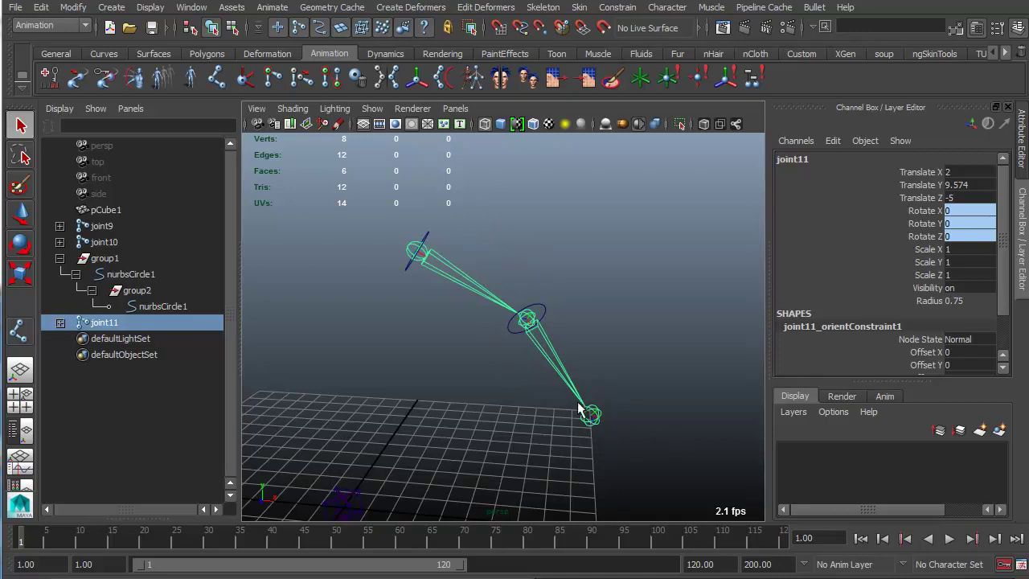
pyautogui.click(422, 243)
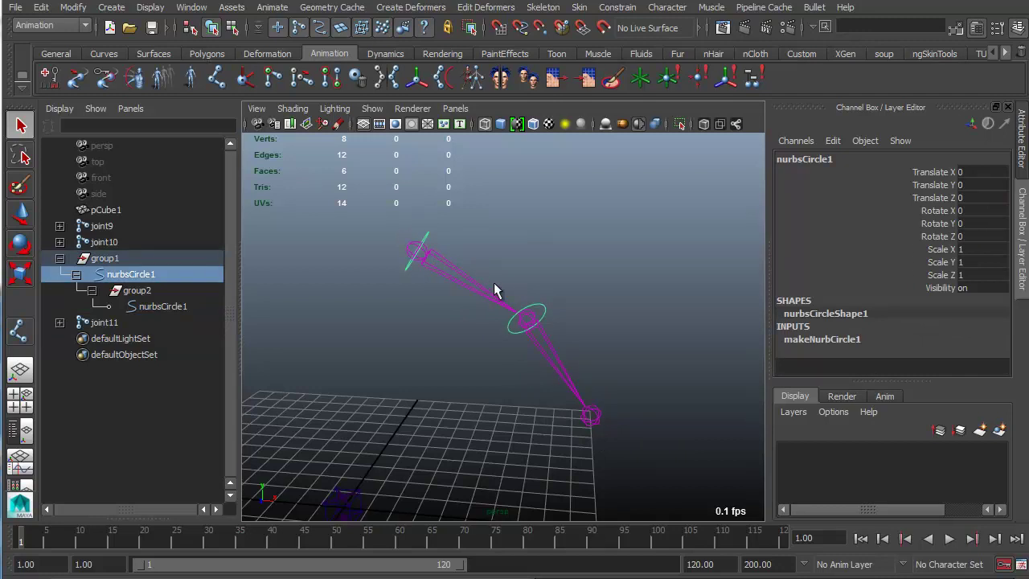
pyautogui.click(673, 349)
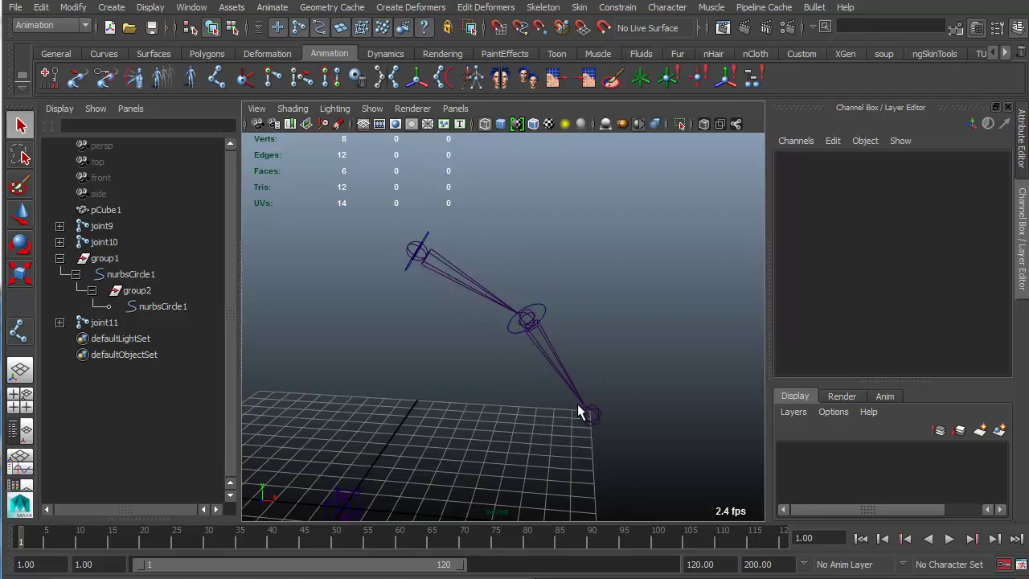
# - Create an IK handle from the root joint joint11 to the chain's end joint, and test it by moving the handle
pyautogui.click(244, 78)
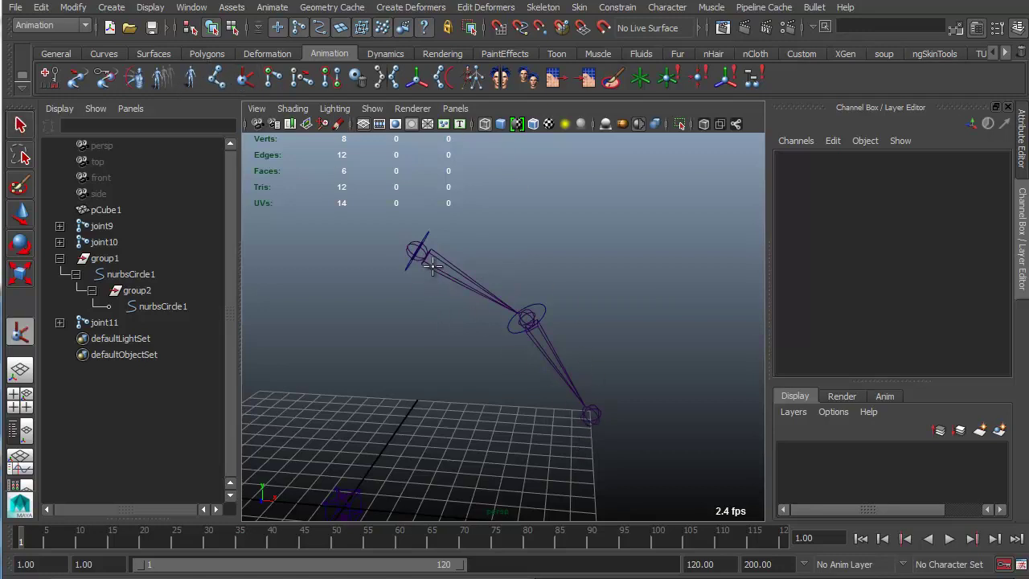
pyautogui.click(420, 254)
pyautogui.click(590, 417)
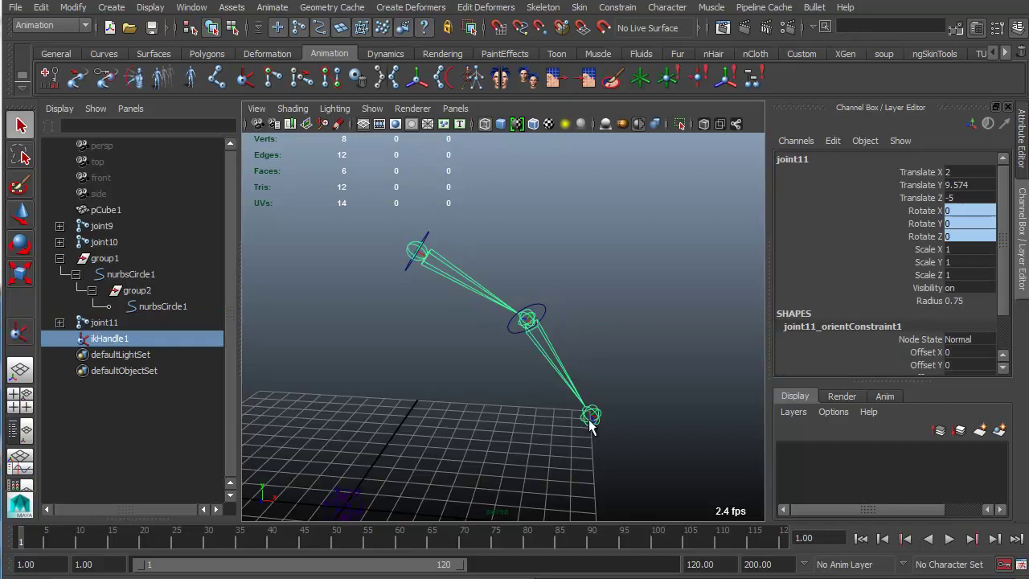
pyautogui.press('w')
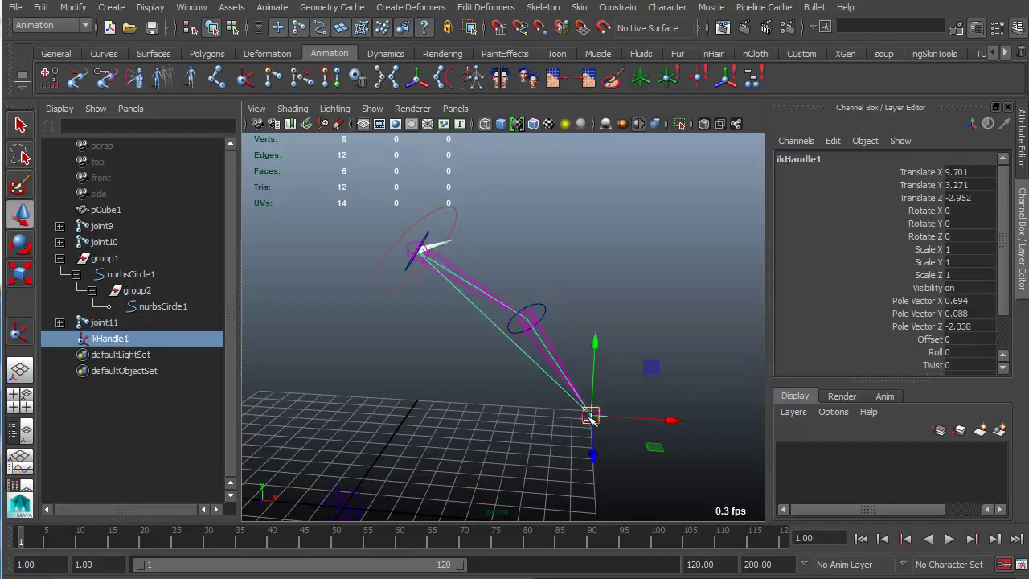
pyautogui.moveTo(590, 416); pyautogui.dragTo(612, 352)
# - Delete the joint11 chain together with its IK handle ikHandle1
pyautogui.click(142, 381)
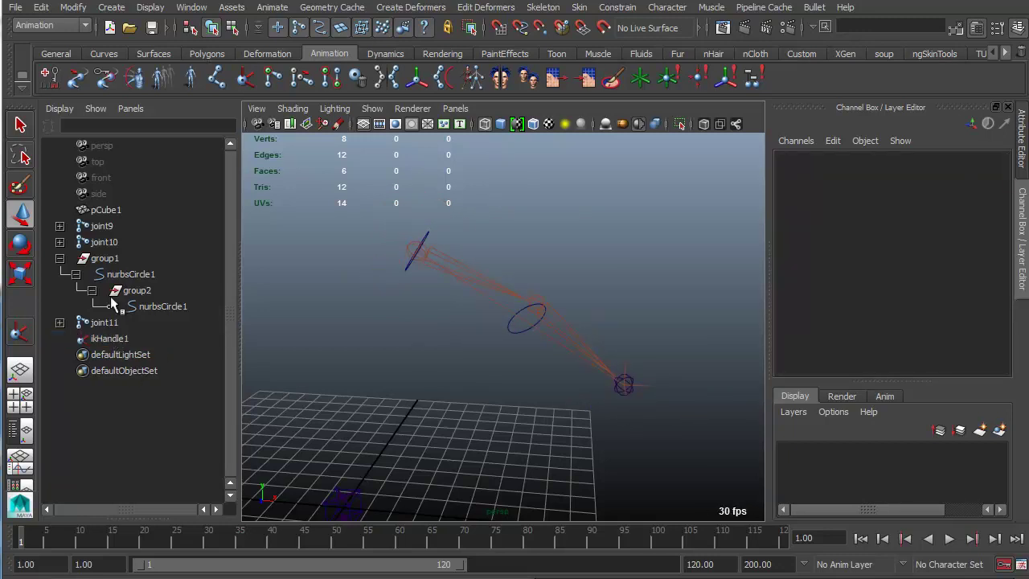
pyautogui.click(110, 326)
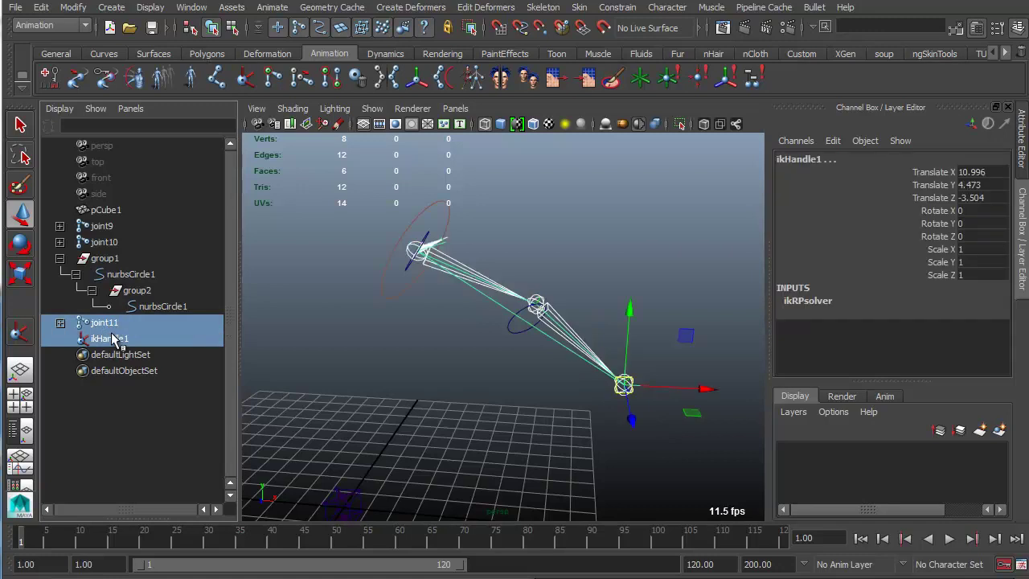
pyautogui.press('Delete')
# - Unparent group2 from group1's control circle, collapse group1 in the hierarchy, and select both groups
pyautogui.click(141, 293)
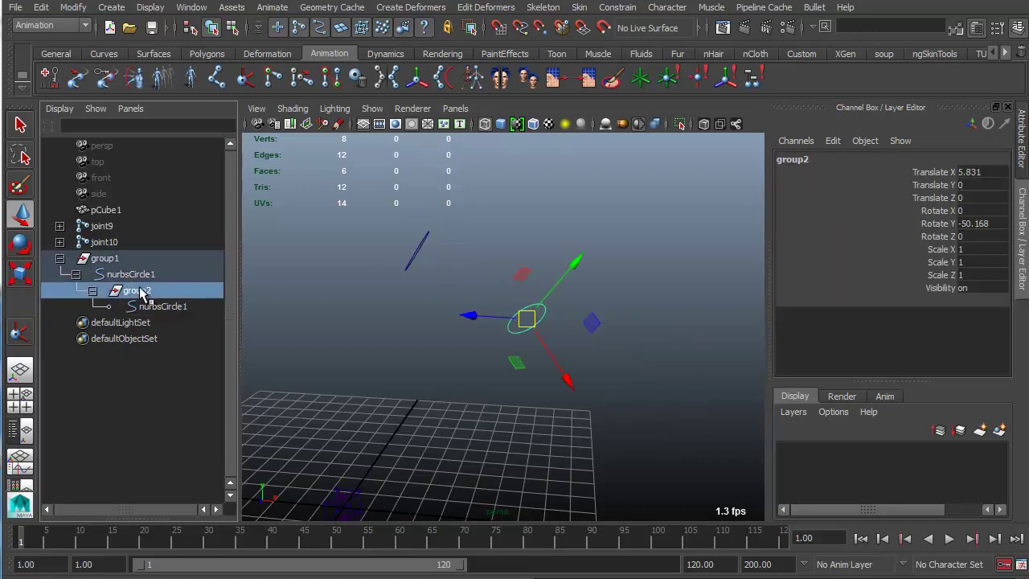
pyautogui.hotkey('shift', 'p')
pyautogui.click(131, 257)
pyautogui.click(60, 259)
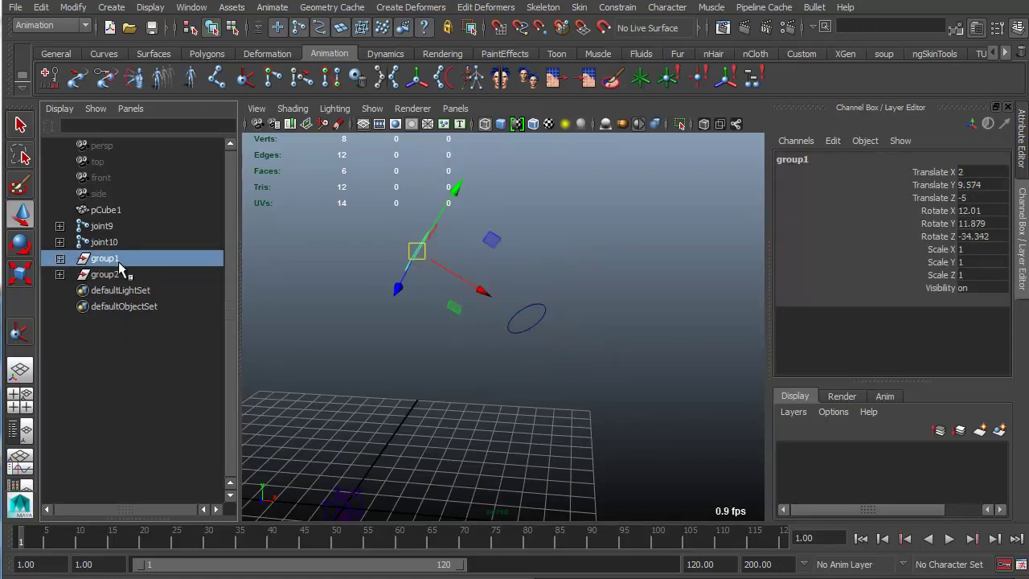
pyautogui.click(120, 272)
pyautogui.keyDown('shift'); pyautogui.click(117, 260); pyautogui.keyUp('shift')
pyautogui.keyDown('alt'); pyautogui.moveTo(498, 414); pyautogui.dragTo(454, 367, button='right'); pyautogui.keyUp('alt')
pyautogui.keyDown('alt'); pyautogui.moveTo(454, 368); pyautogui.dragTo(447, 346, button='middle'); pyautogui.keyUp('alt')
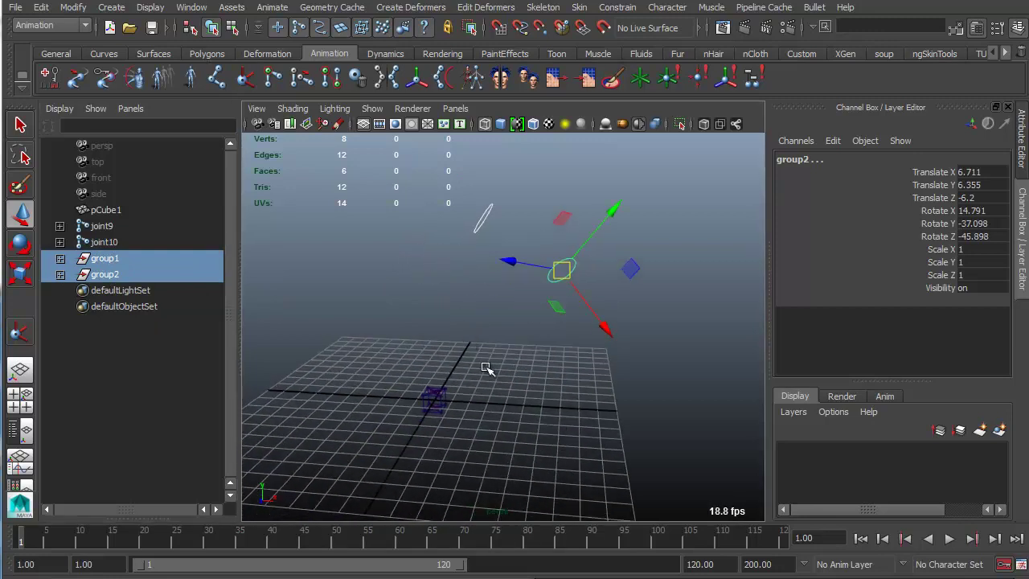
# - Parent-constrain group1 to joint9 without offset, and clear the selection
pyautogui.click(126, 225)
pyautogui.keyDown('ctrl'); pyautogui.click(120, 259); pyautogui.keyUp('ctrl')
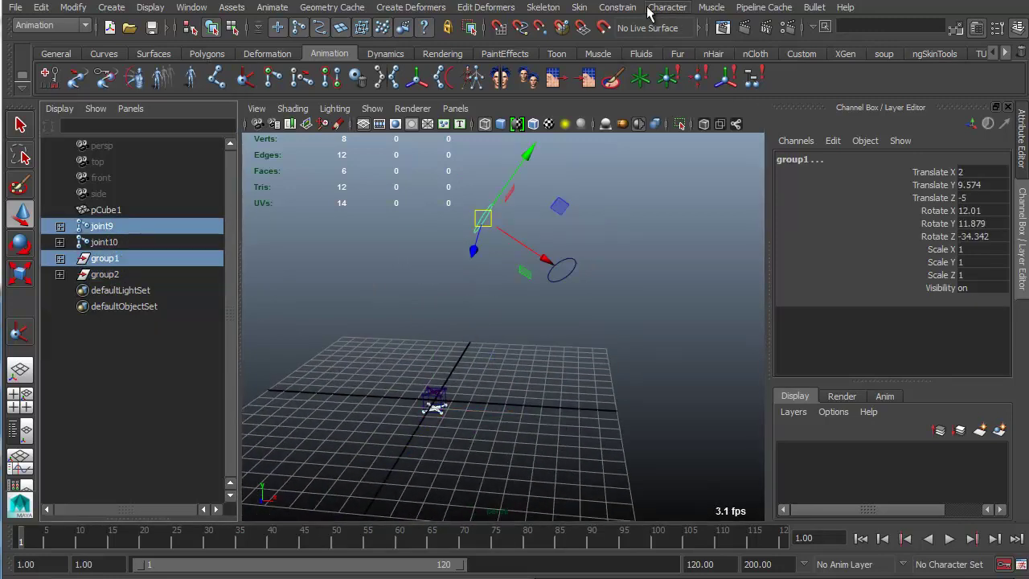
pyautogui.click(604, 8)
pyautogui.click(644, 93)
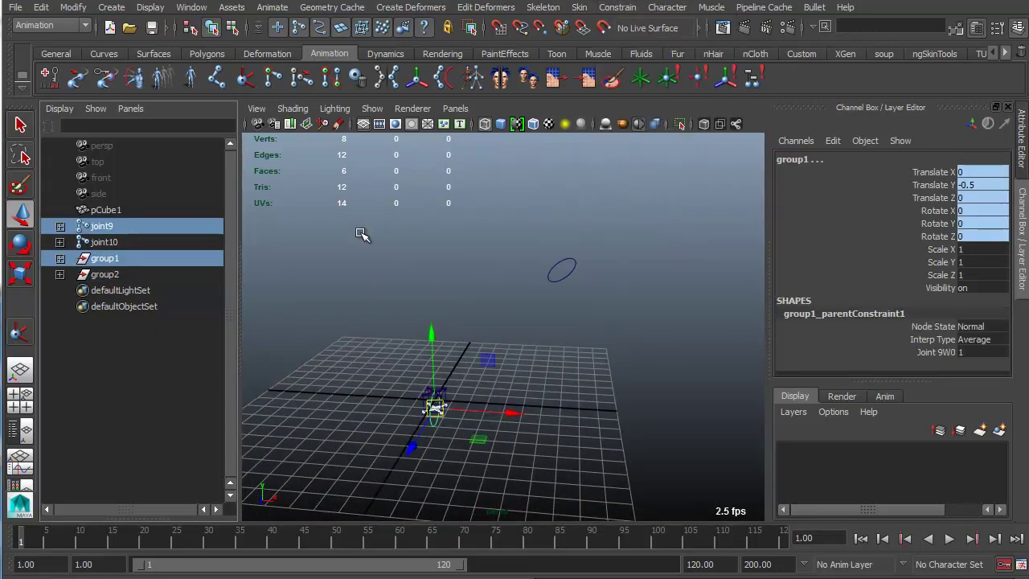
pyautogui.click(364, 235)
# - Parent-constrain group2 to joint10 by repeating the last constraint command
pyautogui.click(105, 242)
pyautogui.keyDown('ctrl'); pyautogui.click(118, 260); pyautogui.keyUp('ctrl')
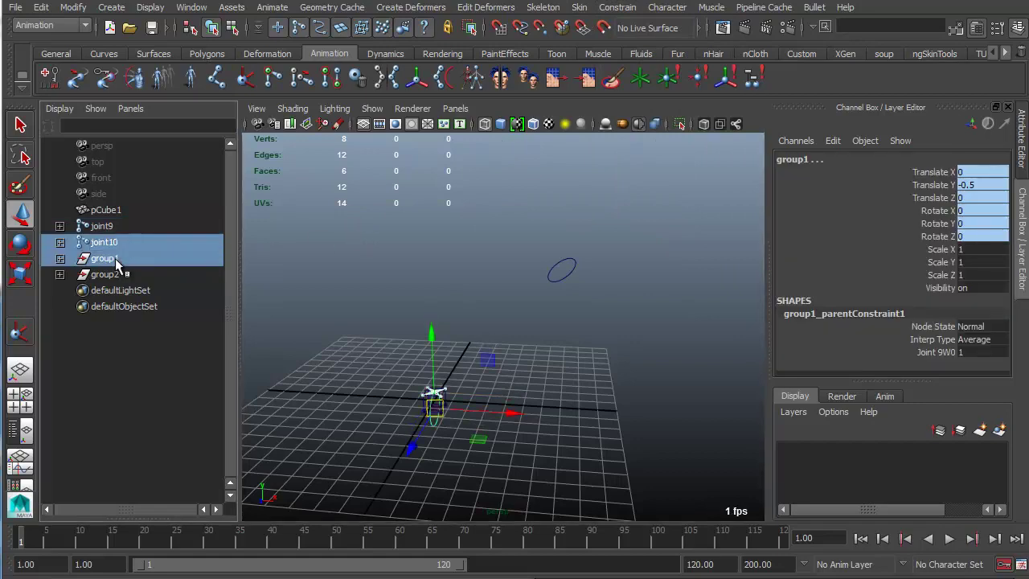
pyautogui.keyDown('ctrl'); pyautogui.click(105, 258); pyautogui.keyUp('ctrl')
pyautogui.keyDown('ctrl'); pyautogui.click(115, 275); pyautogui.keyUp('ctrl')
pyautogui.press('g')
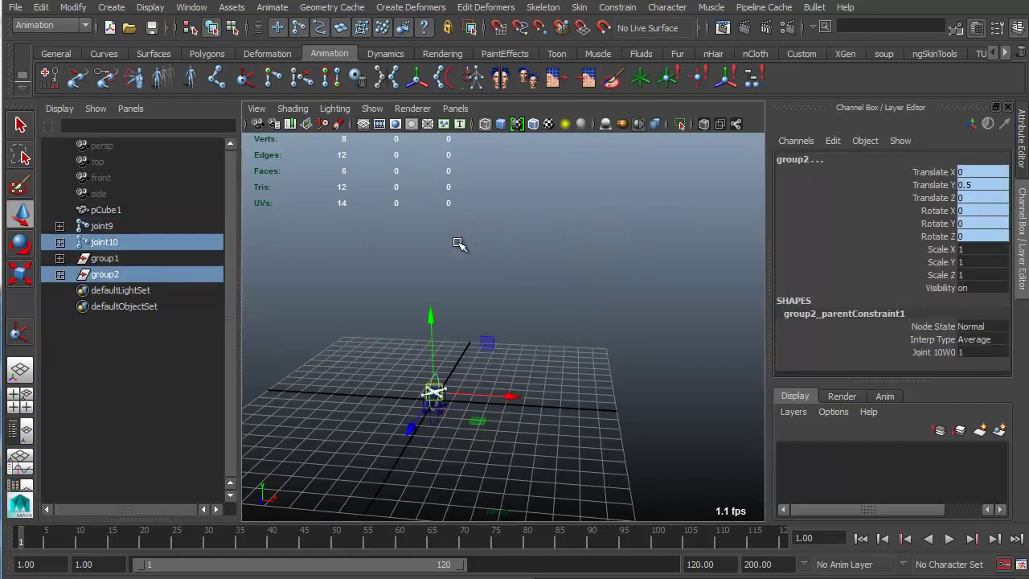
# - Delete the parent constraints under group1 and group2
pyautogui.keyDown('alt'); pyautogui.moveTo(459, 280); pyautogui.dragTo(644, 450, button='right'); pyautogui.keyUp('alt')
pyautogui.keyDown('alt'); pyautogui.moveTo(410, 450); pyautogui.dragTo(536, 251, button='middle'); pyautogui.keyUp('alt')
pyautogui.keyDown('alt'); pyautogui.moveTo(394, 334); pyautogui.dragTo(447, 293, button='middle'); pyautogui.keyUp('alt')
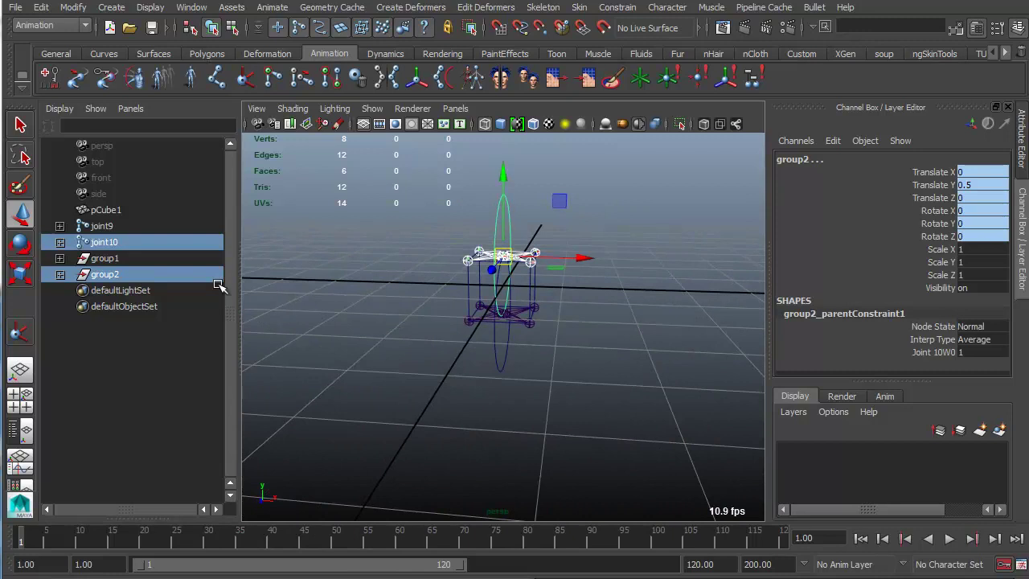
pyautogui.click(59, 274)
pyautogui.click(59, 258)
pyautogui.click(140, 291)
pyautogui.keyDown('ctrl'); pyautogui.click(163, 339); pyautogui.keyUp('ctrl')
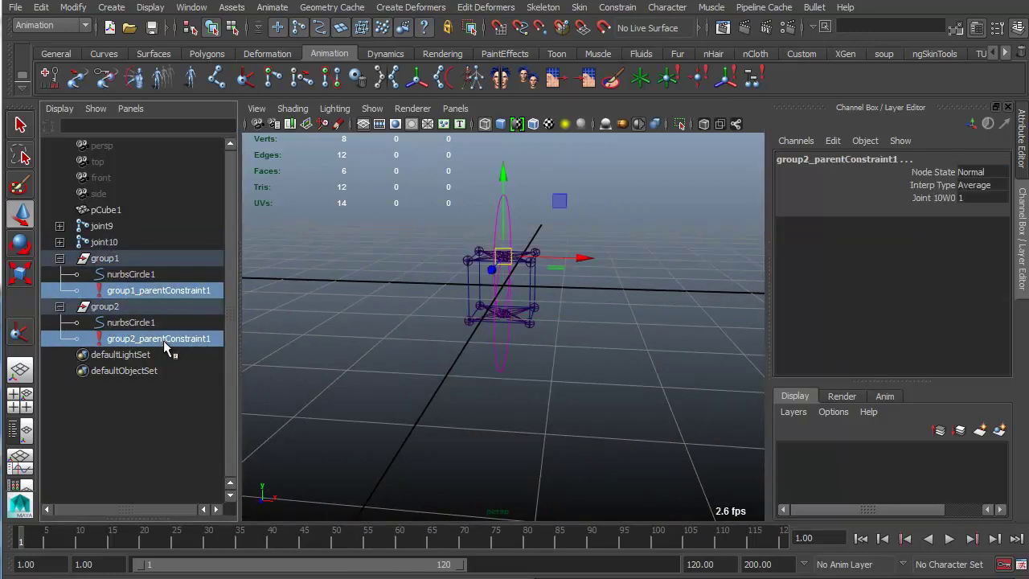
pyautogui.press('Delete')
# - Select all control vertices of the two control circles under group1 and group2 for rotation
pyautogui.click(149, 274)
pyautogui.keyDown('ctrl'); pyautogui.click(168, 305); pyautogui.keyUp('ctrl')
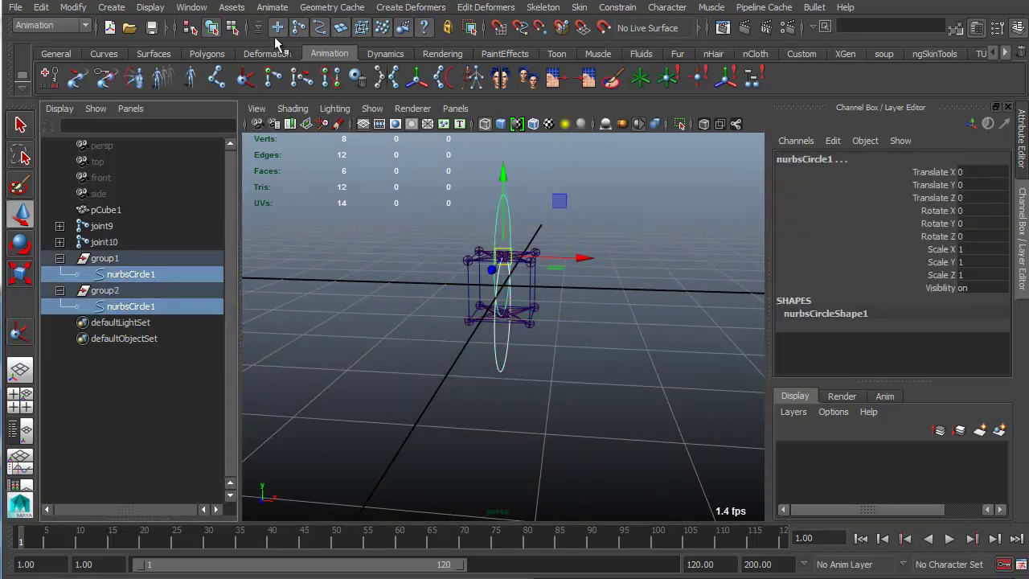
pyautogui.press('F8')
pyautogui.moveTo(444, 113); pyautogui.dragTo(554, 406)
pyautogui.press('e')
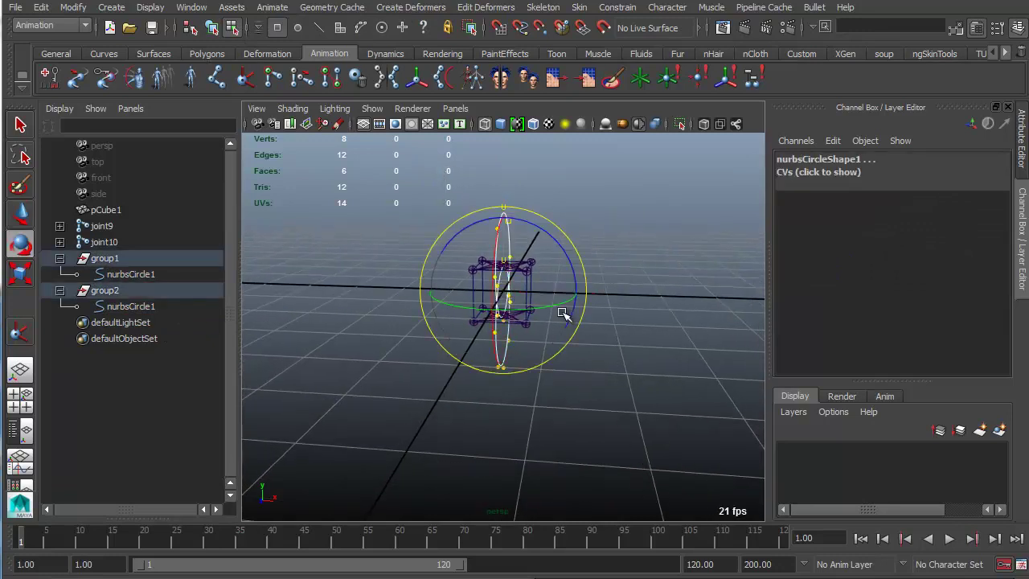
# - Rotate the circles' control vertices so both circles lie flat, using the Object rotate pivot, and enable discrete rotation with a 15.00 step
pyautogui.moveTo(540, 232); pyautogui.dragTo(586, 314)
pyautogui.hotkey('ctrl', 'z')
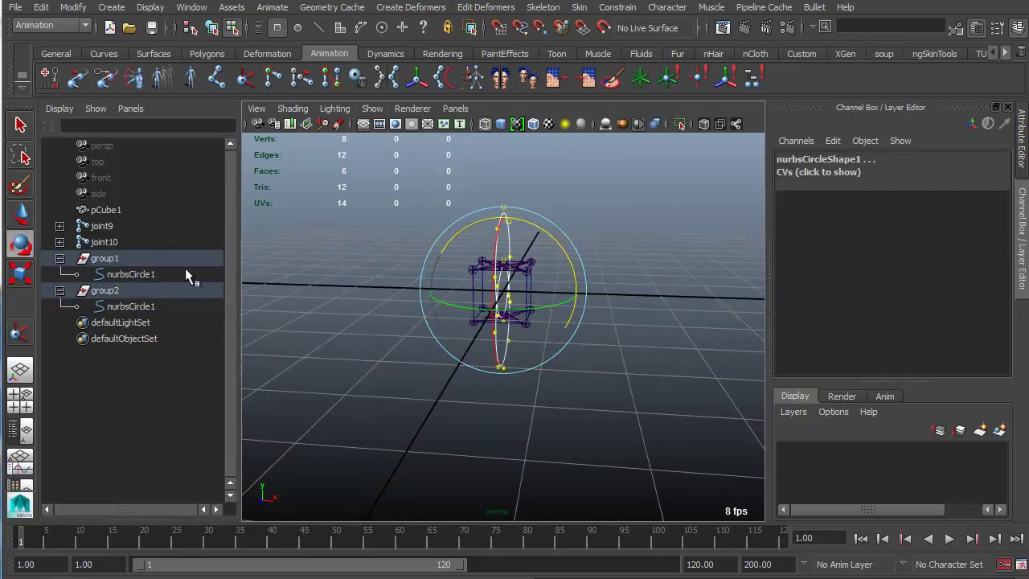
pyautogui.doubleClick(20, 244)
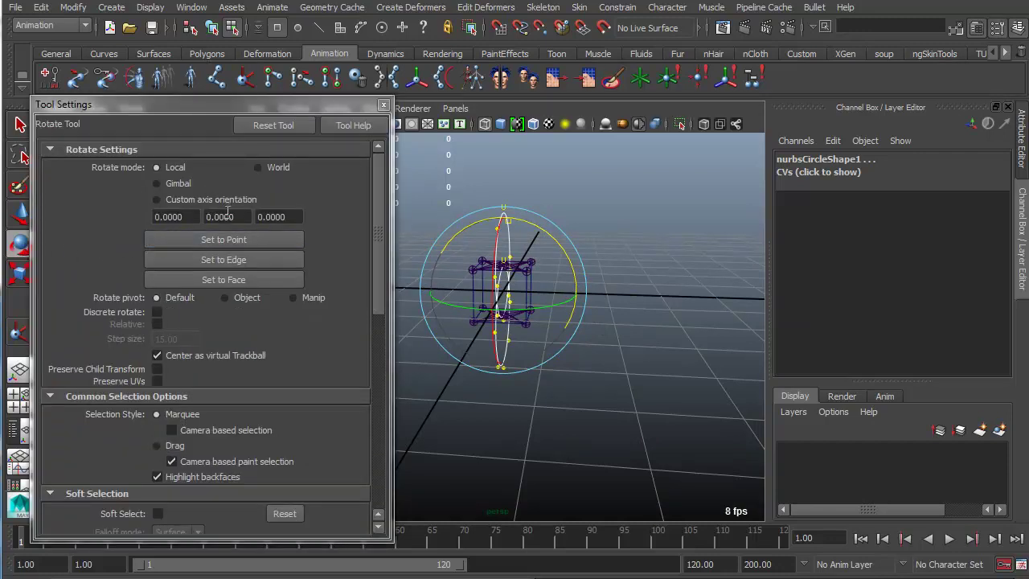
pyautogui.click(232, 297)
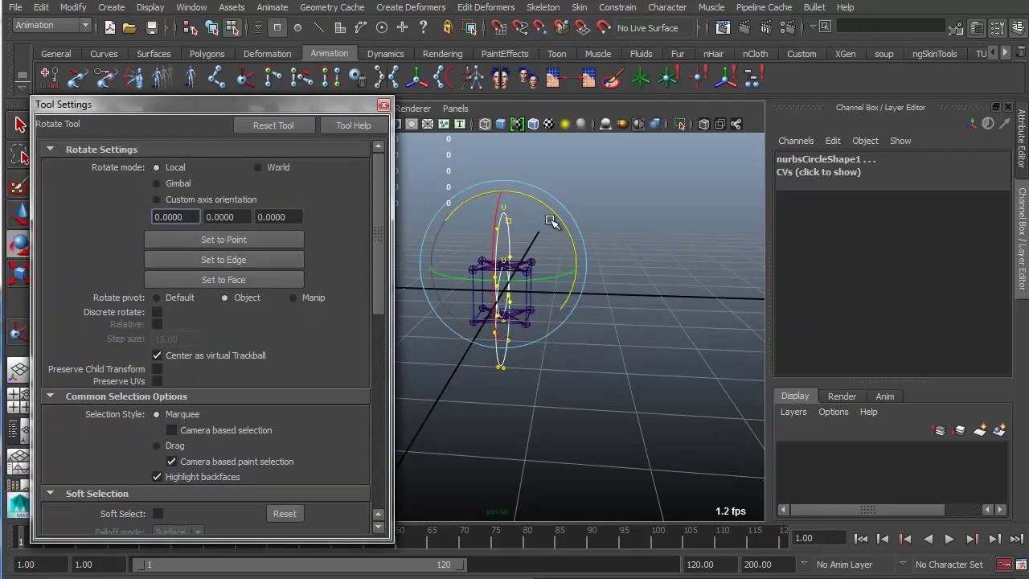
pyautogui.moveTo(543, 198); pyautogui.dragTo(585, 298)
pyautogui.press('j')
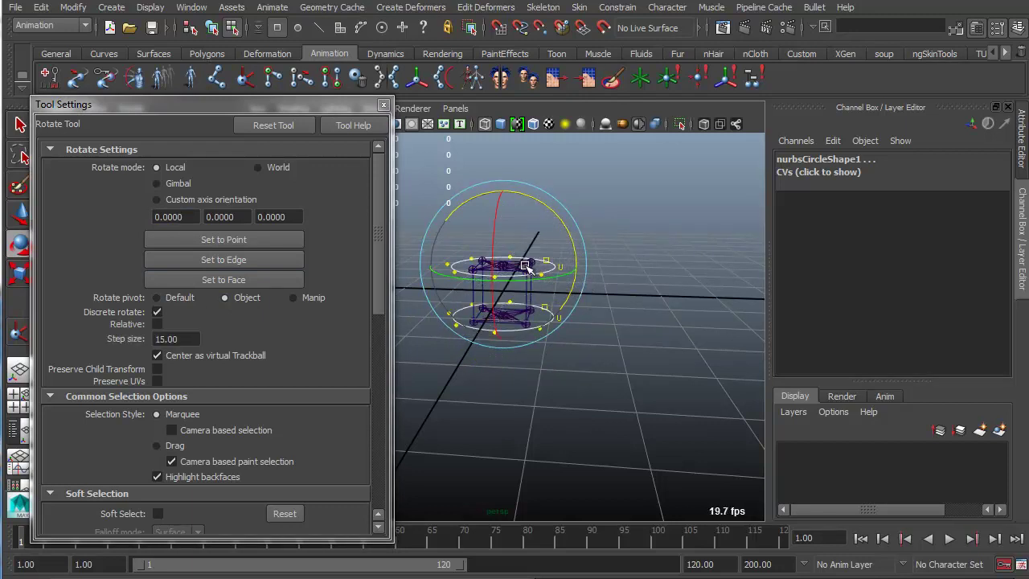
pyautogui.keyDown('alt'); pyautogui.moveTo(527, 267); pyautogui.dragTo(560, 256); pyautogui.keyUp('alt')
pyautogui.click(384, 104)
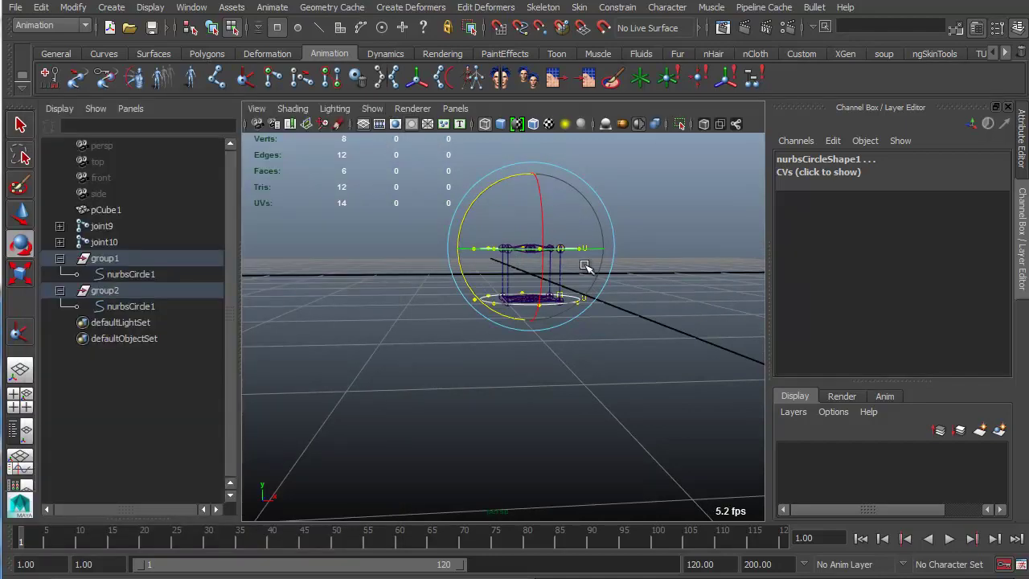
# - Check each flattened control circle by selecting it, clear the selection, and return to object selection mode
pyautogui.keyDown('alt'); pyautogui.moveTo(450, 306); pyautogui.dragTo(349, 303); pyautogui.keyUp('alt')
pyautogui.click(375, 253)
pyautogui.scroll(3, 348, 303)
pyautogui.click(114, 277)
pyautogui.click(134, 310)
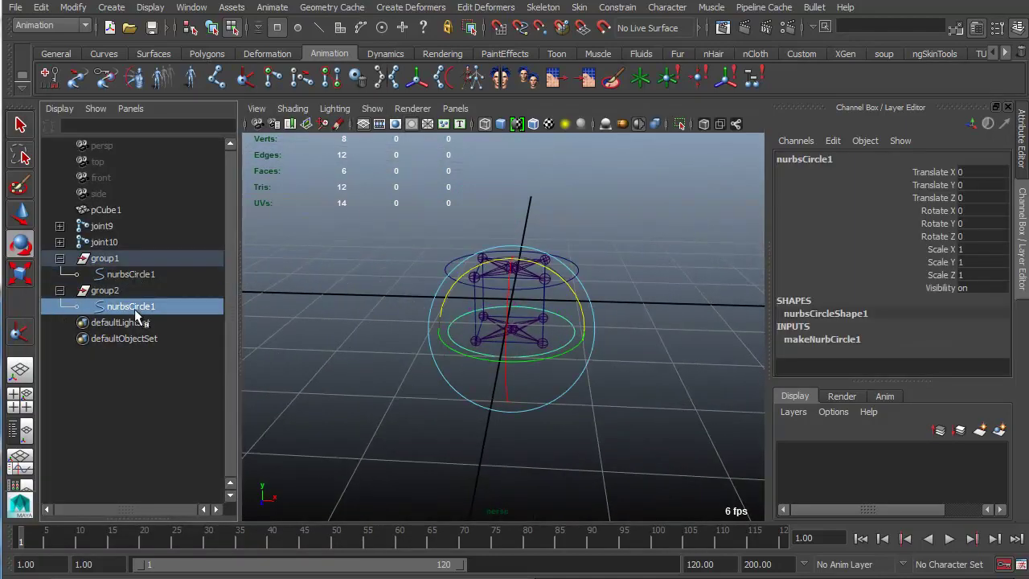
pyautogui.click(343, 233)
pyautogui.click(210, 30)
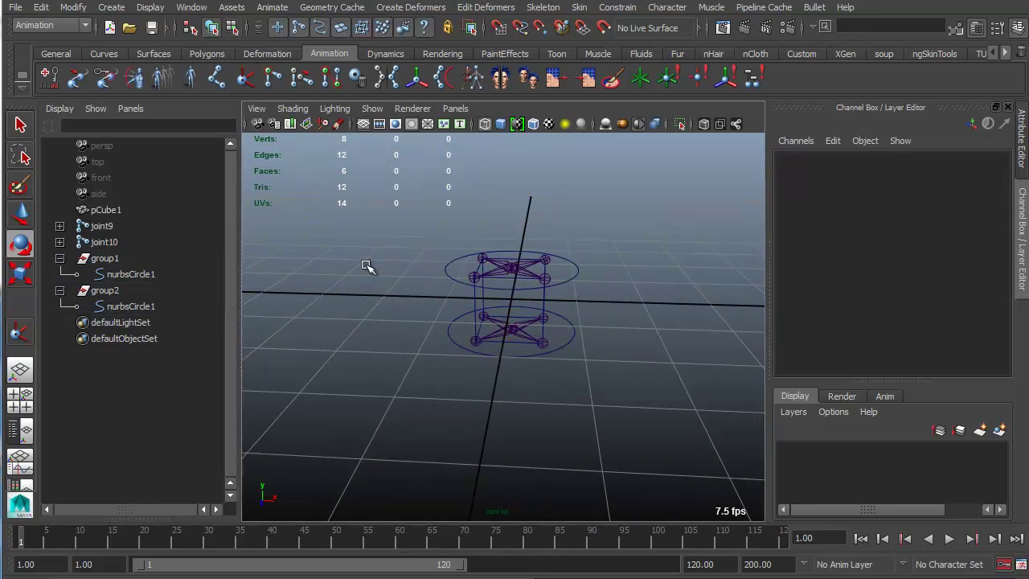
# - Parent-constrain joint10 to the control circle under group2
pyautogui.scroll(3, 366, 264)
pyautogui.press('q')
pyautogui.moveTo(596, 227); pyautogui.dragTo(618, 272)
pyautogui.keyDown('shift'); pyautogui.click(528, 242); pyautogui.keyUp('shift')
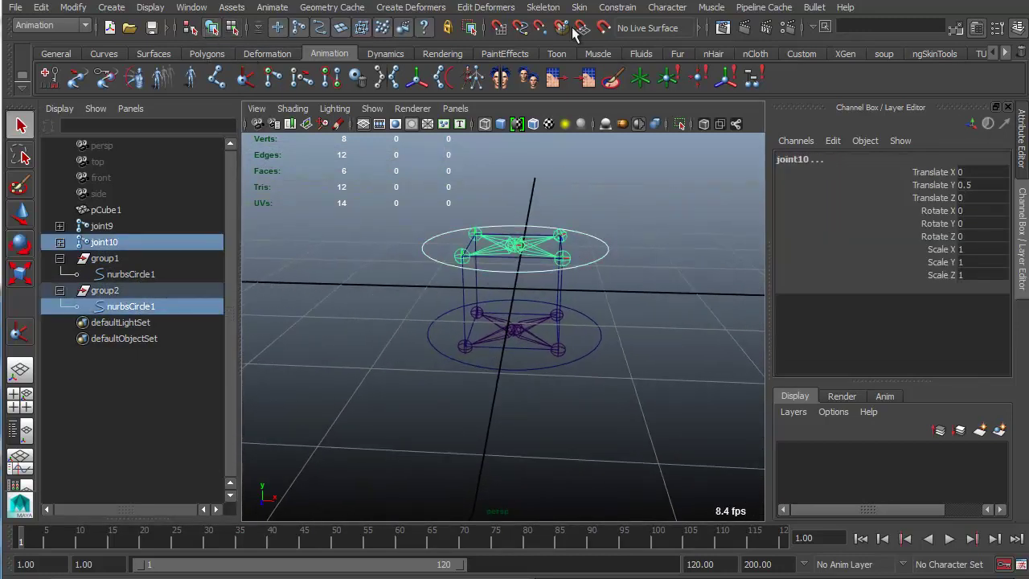
pyautogui.click(618, 8)
pyautogui.click(627, 91)
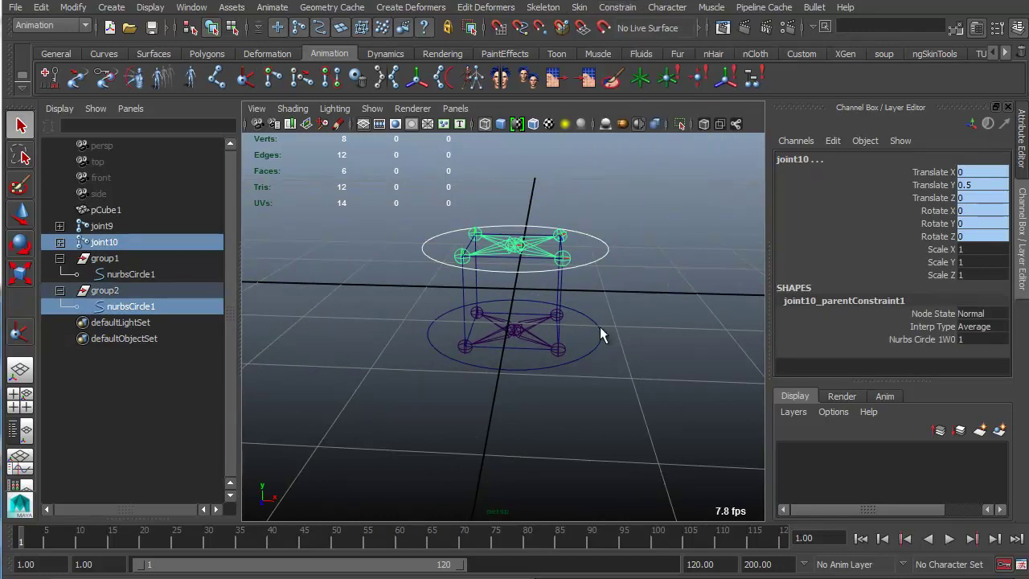
# - Parent-constrain joint9 to the control circle under group1 by repeating the last constraint command
pyautogui.click(576, 348)
pyautogui.keyDown('shift'); pyautogui.click(538, 343); pyautogui.keyUp('shift')
pyautogui.press('g')
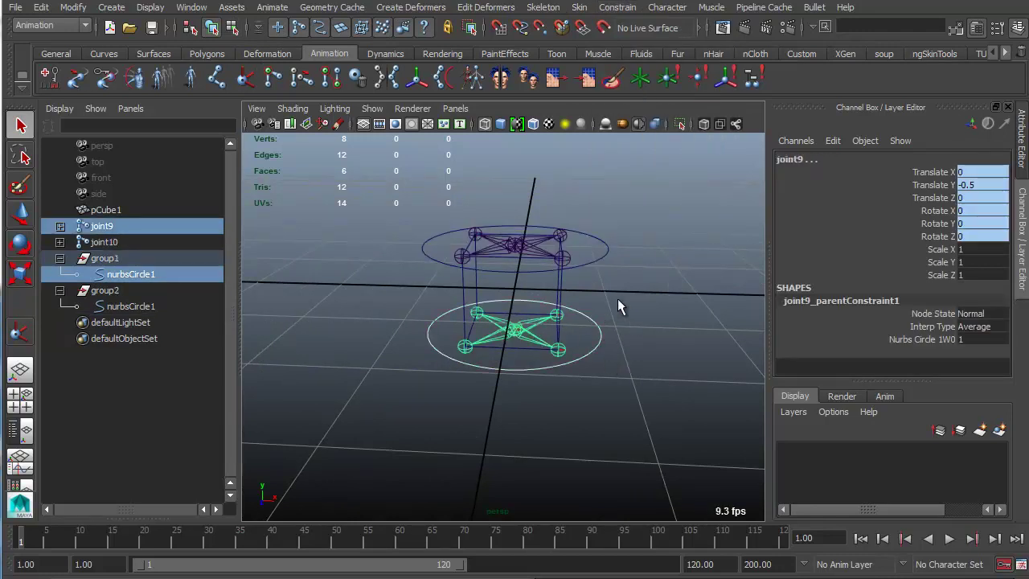
# - Move group1's circle to about -0.929, -0.645, 0.351 and group2's circle to about 0.549, 0.747, -0.364
pyautogui.click(599, 330)
pyautogui.press('w')
pyautogui.moveTo(508, 341); pyautogui.dragTo(458, 385)
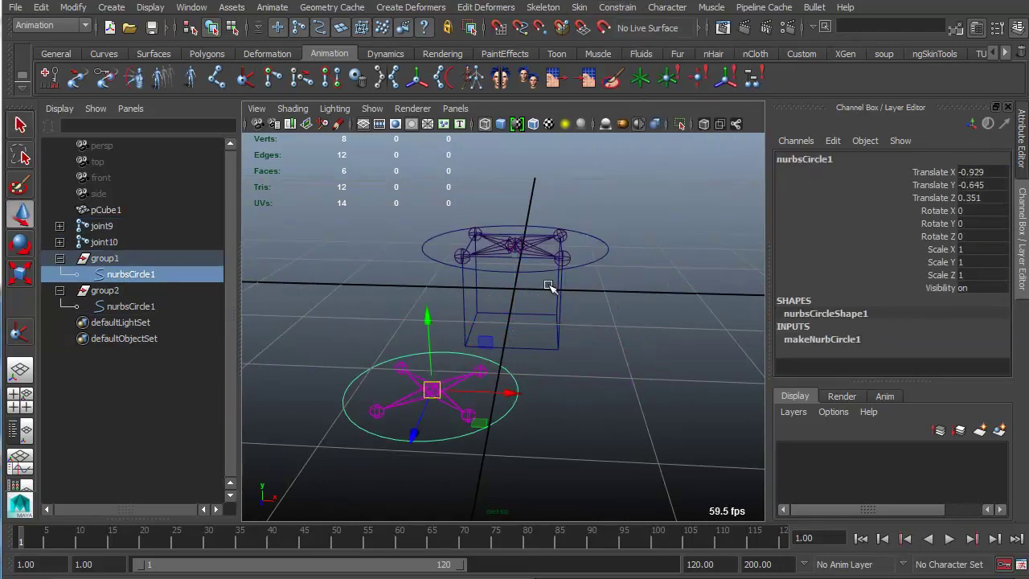
pyautogui.click(615, 282)
pyautogui.moveTo(514, 250); pyautogui.dragTo(569, 172)
pyautogui.scroll(-3, 569, 250)
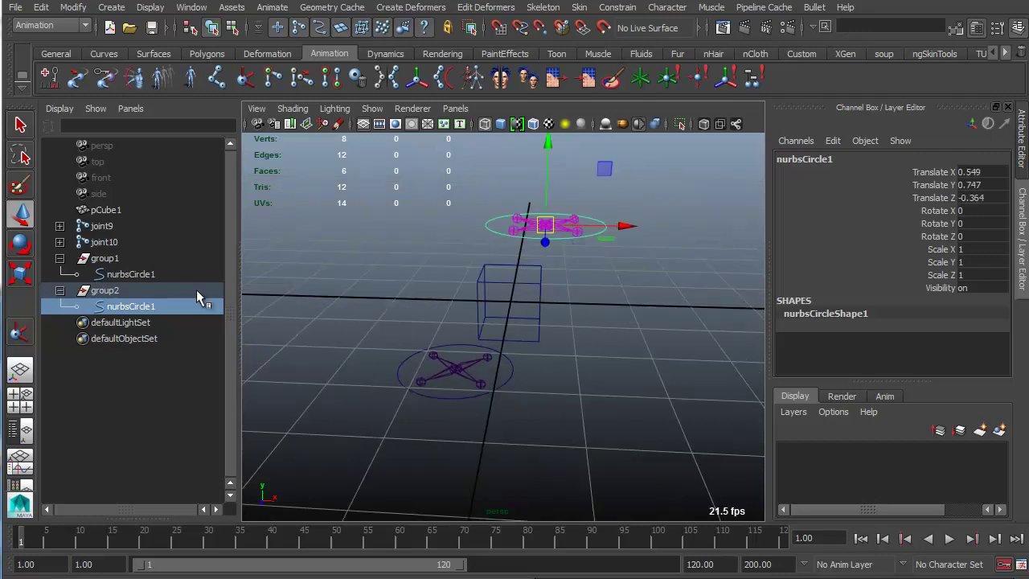
# - Collapse both control groups in the hierarchy and examine the constrained channels of joint9 and joint10
pyautogui.click(60, 258)
pyautogui.click(59, 274)
pyautogui.click(101, 226)
pyautogui.keyDown('ctrl'); pyautogui.click(105, 242); pyautogui.keyUp('ctrl')
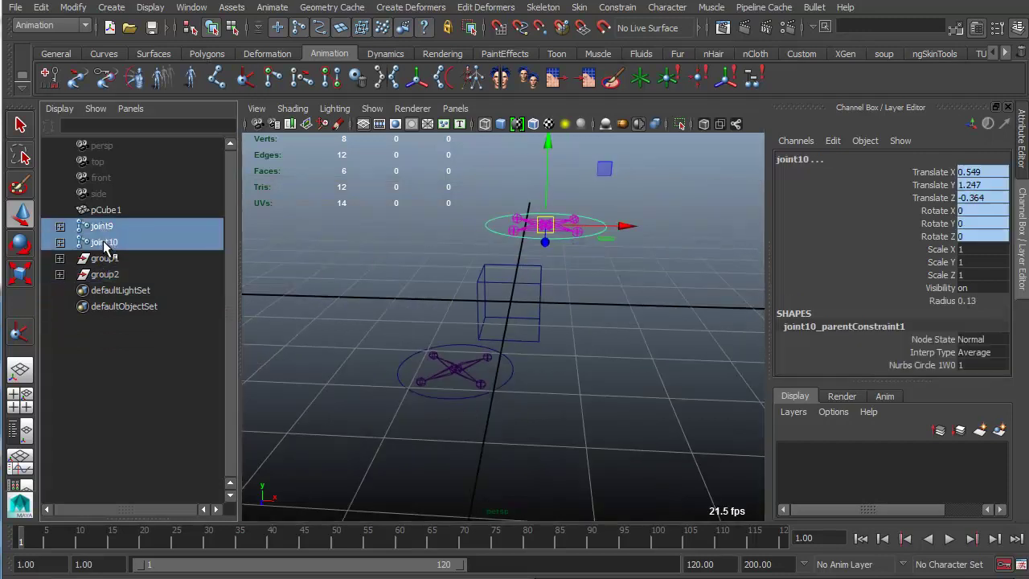
pyautogui.click(390, 257)
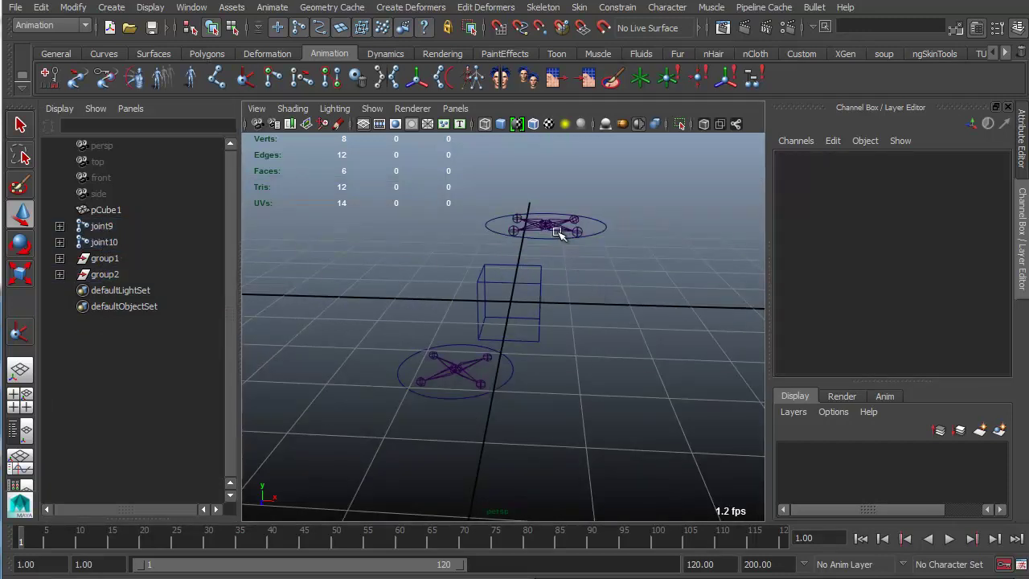
pyautogui.click(554, 230)
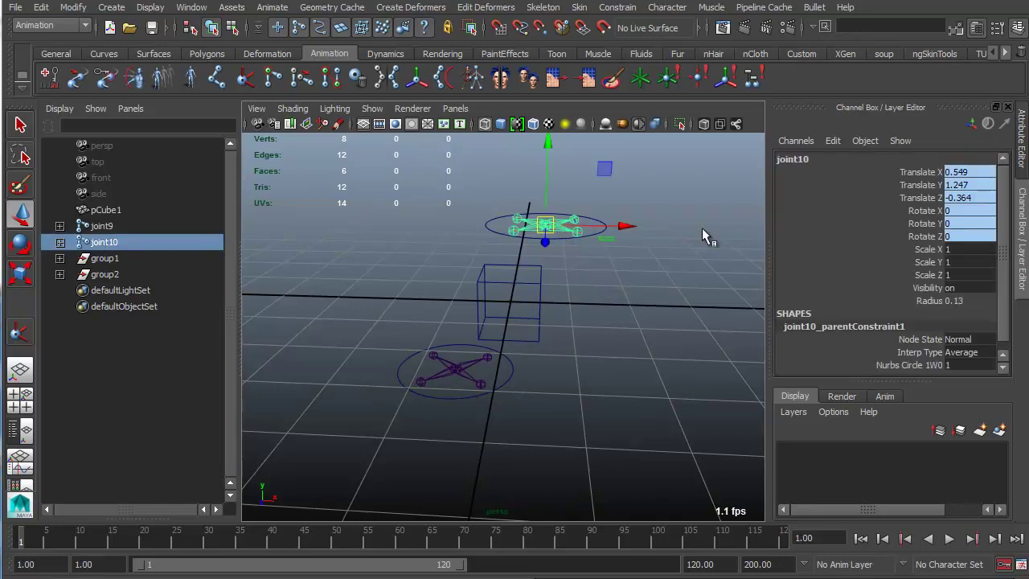
pyautogui.click(466, 370)
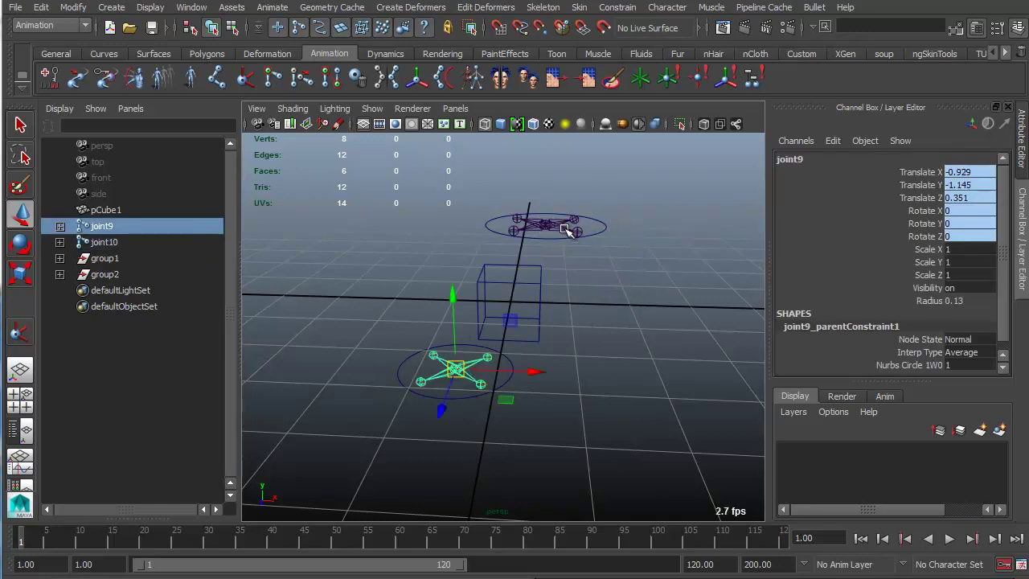
pyautogui.click(59, 275)
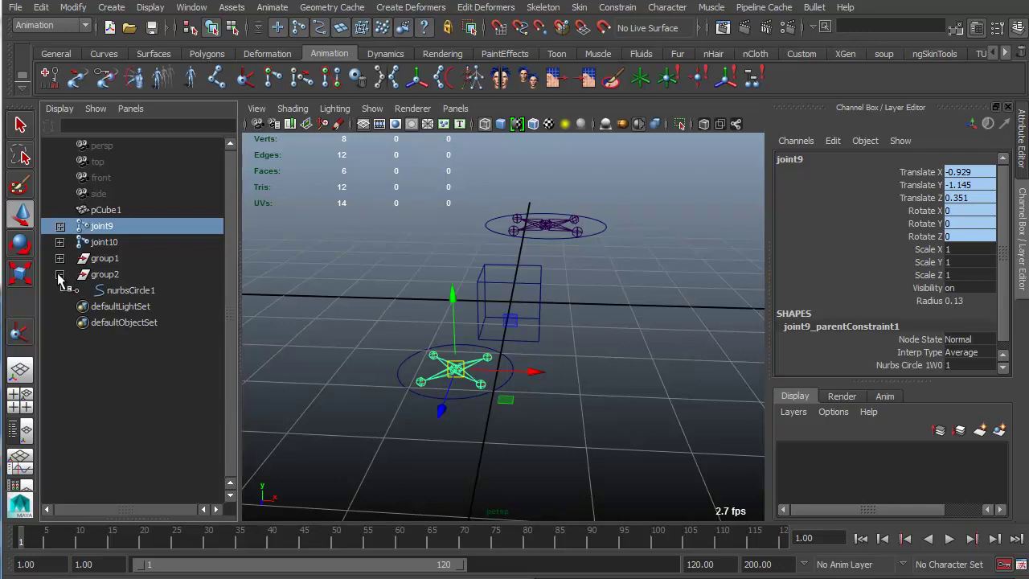
pyautogui.click(60, 275)
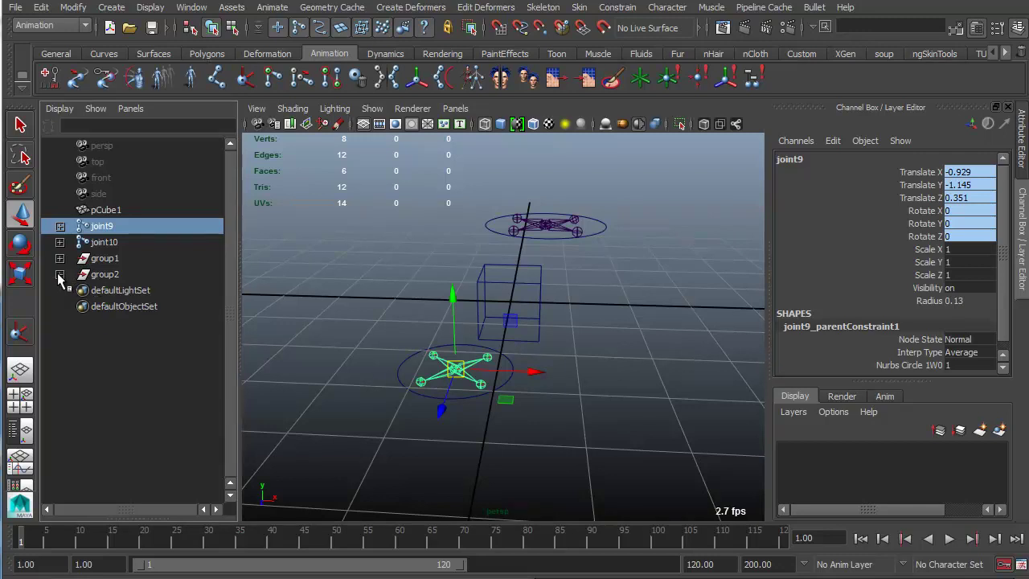
# - Group joint9 and joint10 together and name the group skeleton_GRP
pyautogui.keyDown('ctrl'); pyautogui.click(95, 241); pyautogui.keyUp('ctrl')
pyautogui.hotkey('ctrl', 'g')
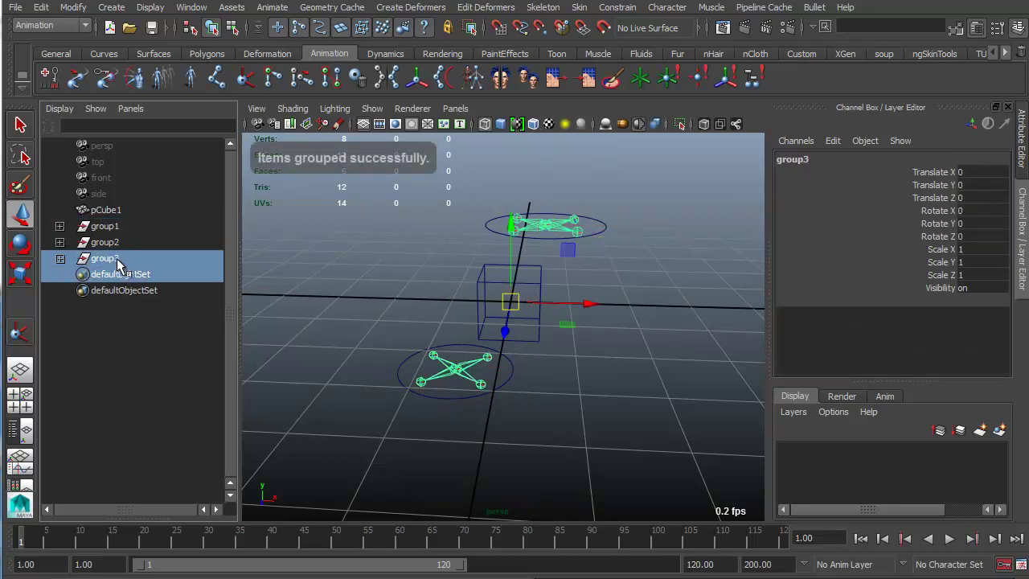
pyautogui.doubleClick(118, 258)
pyautogui.write('skeleton_GRP')
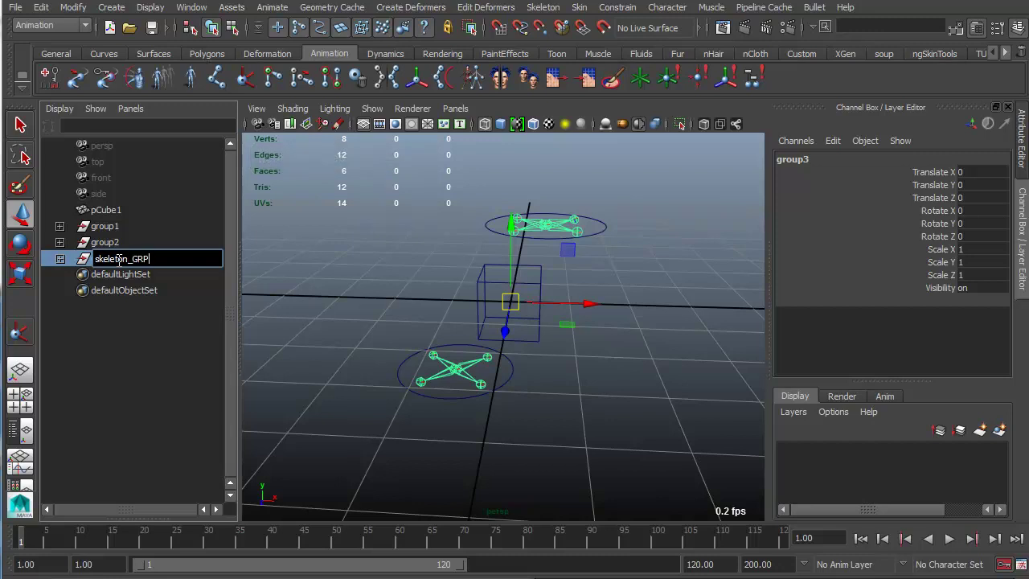
pyautogui.press('Return')
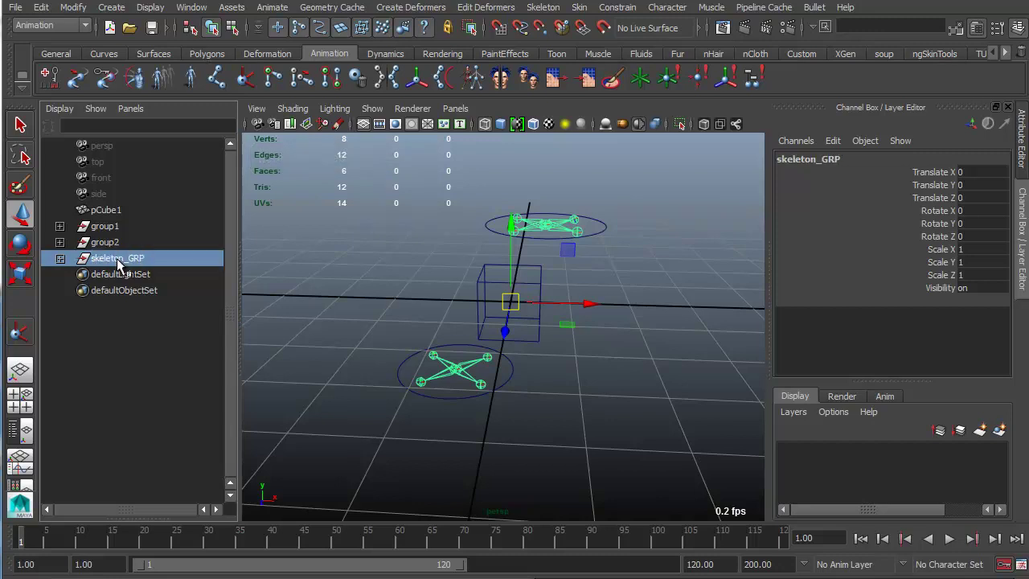
# - Expand skeleton_GRP and compare its transform channels with those of joint9 and joint10
pyautogui.keyDown('alt'); pyautogui.moveTo(459, 325); pyautogui.dragTo(540, 304); pyautogui.keyUp('alt')
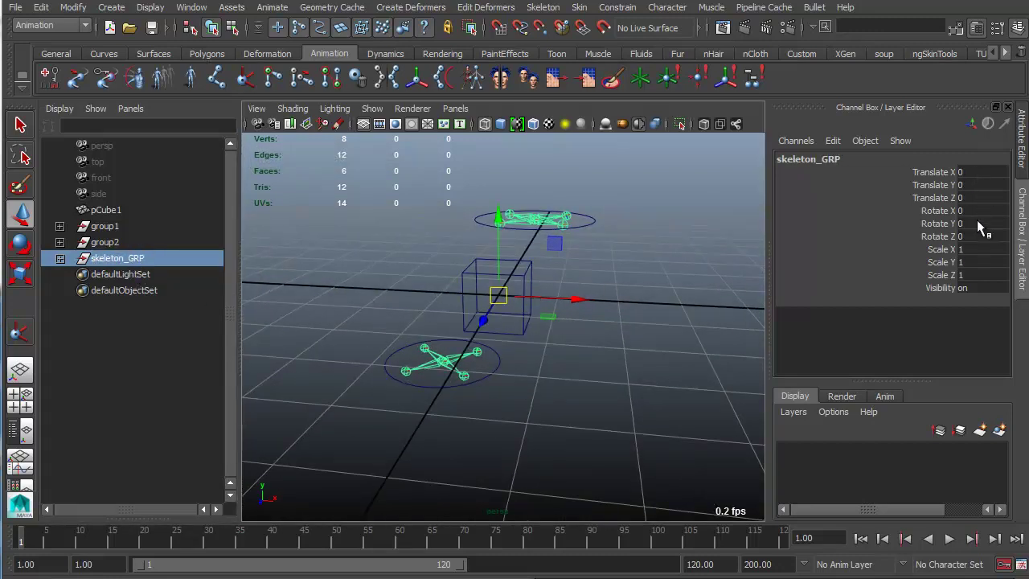
pyautogui.keyDown('alt'); pyautogui.moveTo(439, 401); pyautogui.dragTo(459, 408); pyautogui.keyUp('alt')
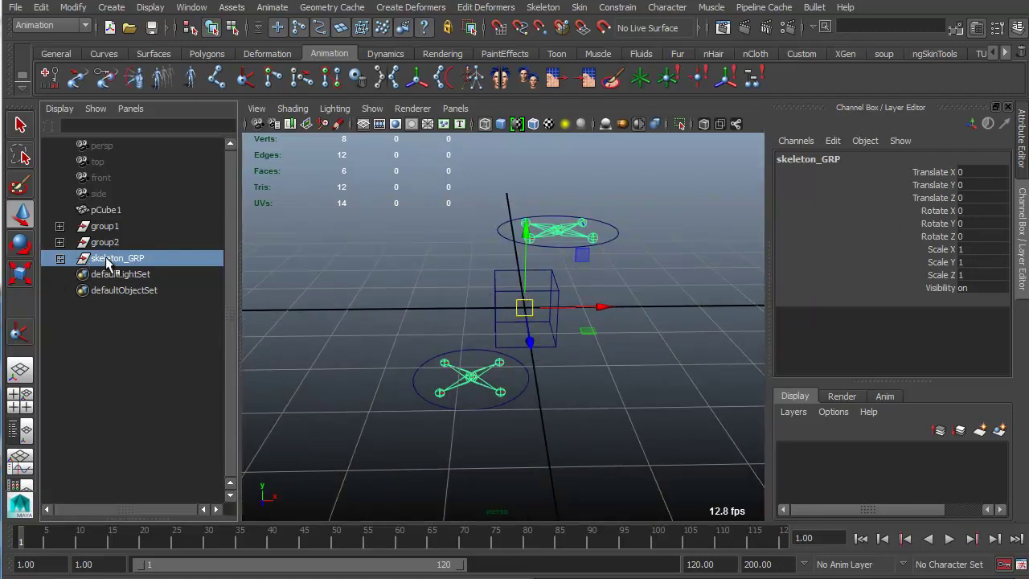
pyautogui.click(60, 258)
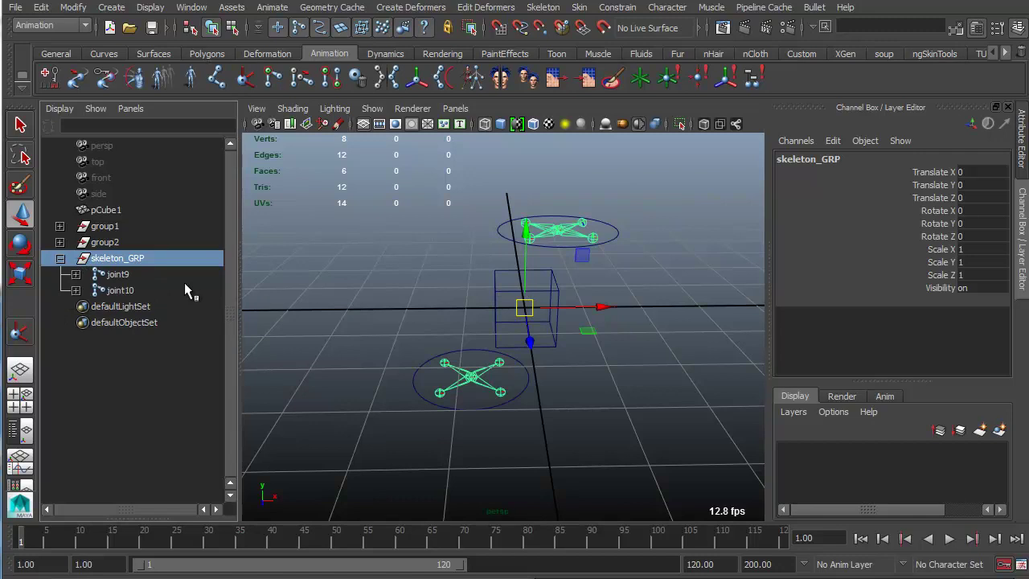
pyautogui.click(118, 276)
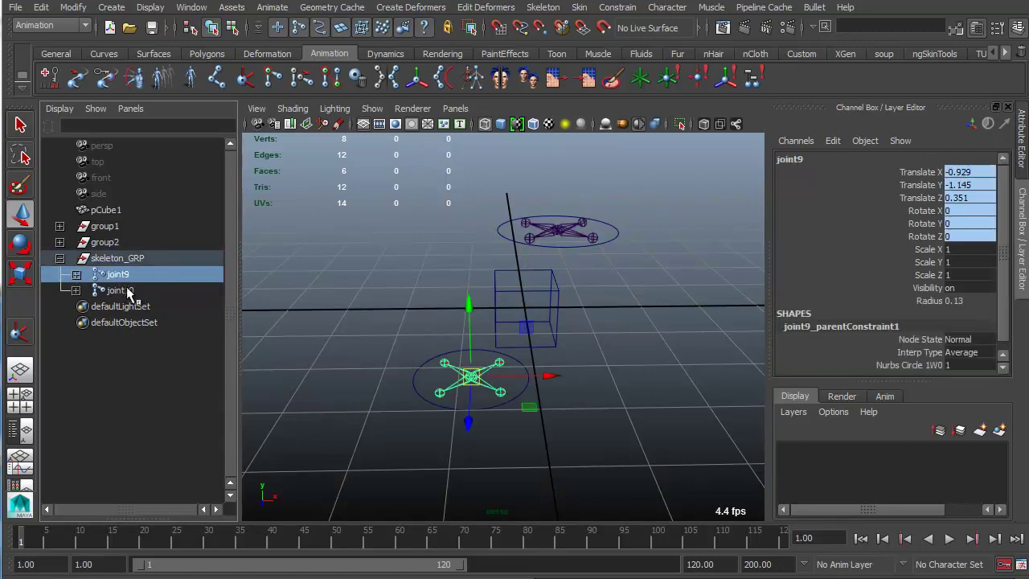
pyautogui.click(127, 291)
pyautogui.click(119, 274)
pyautogui.click(639, 295)
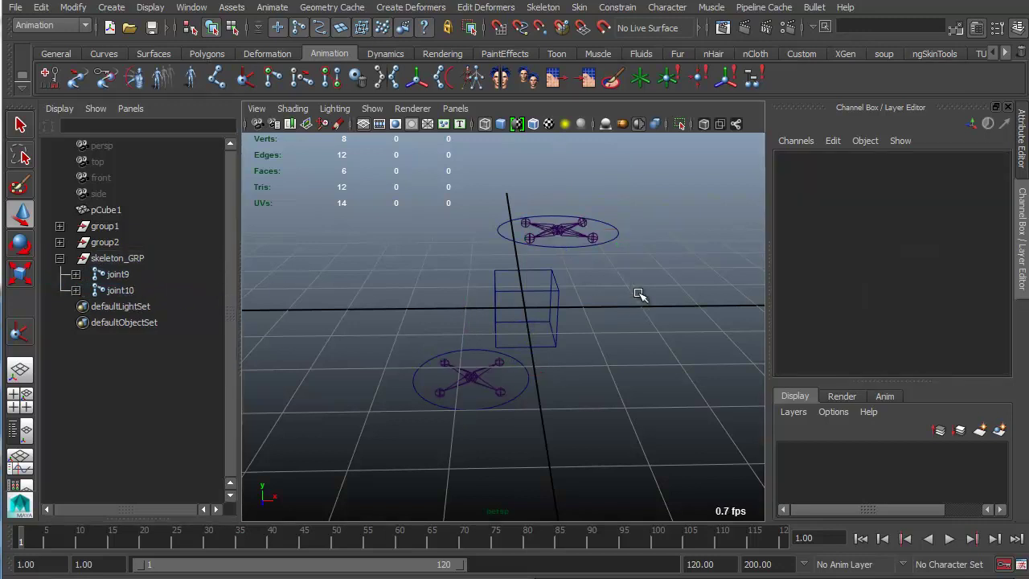
# - Rotate group2's control circle freehand to tilt it together with joint10, and clear the selection
pyautogui.click(617, 233)
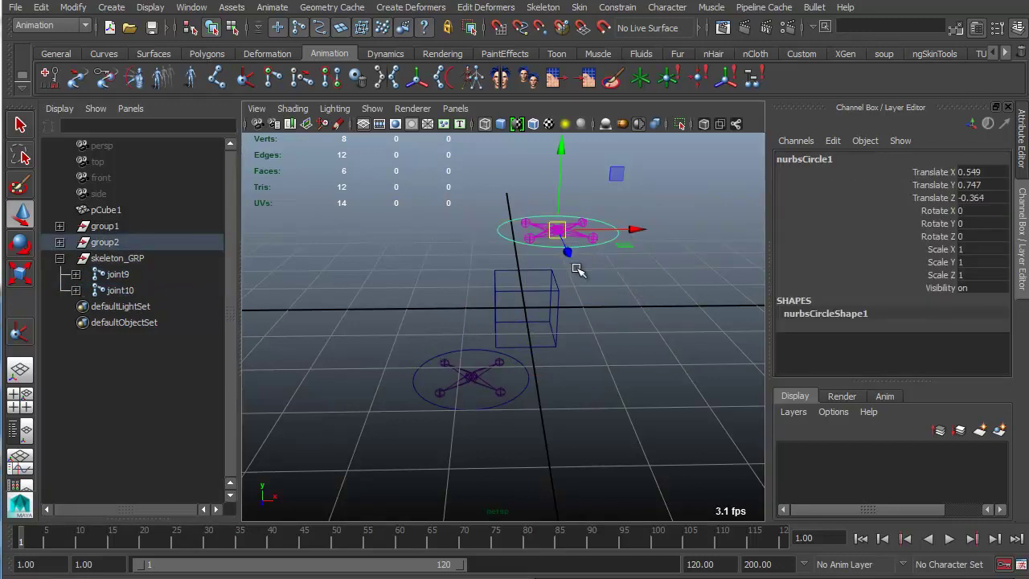
pyautogui.press('e')
pyautogui.moveTo(573, 242); pyautogui.dragTo(523, 394)
pyautogui.press('w')
pyautogui.click(493, 410)
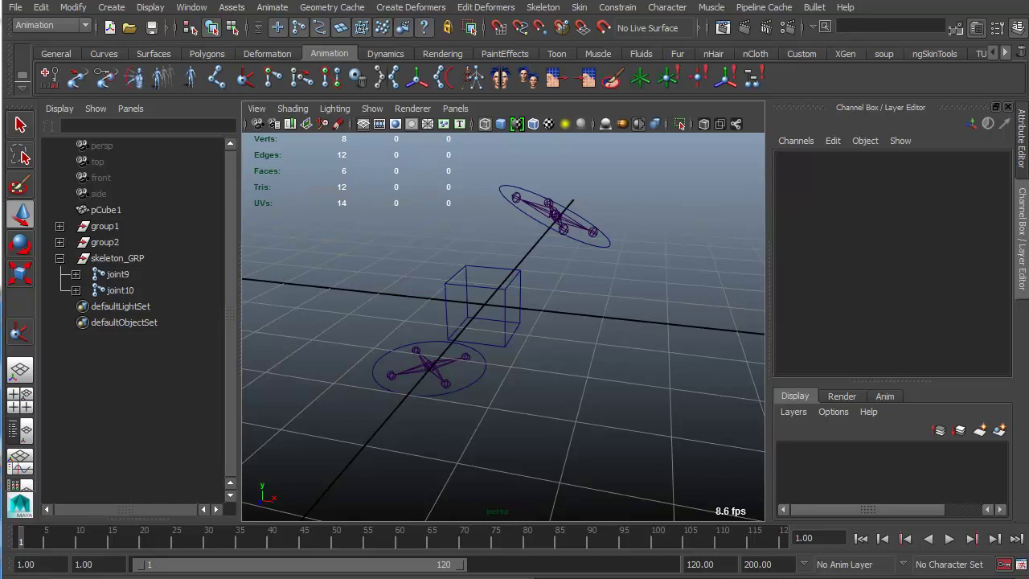
# - Start a new empty scene and bring up the polygon creation tools
pyautogui.click(530, 218)
pyautogui.click(399, 196)
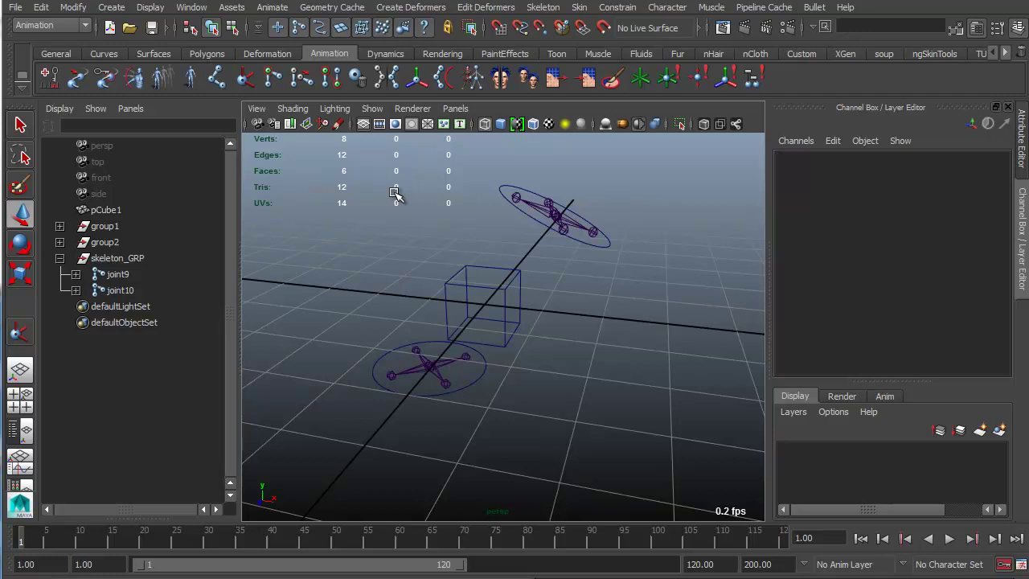
pyautogui.click(110, 28)
pyautogui.click(485, 304)
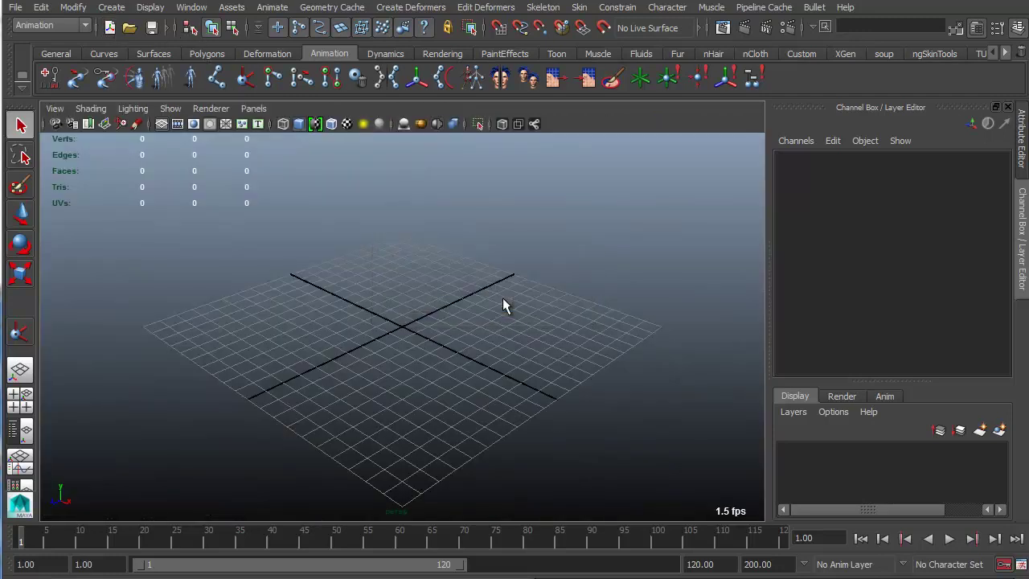
pyautogui.click(205, 54)
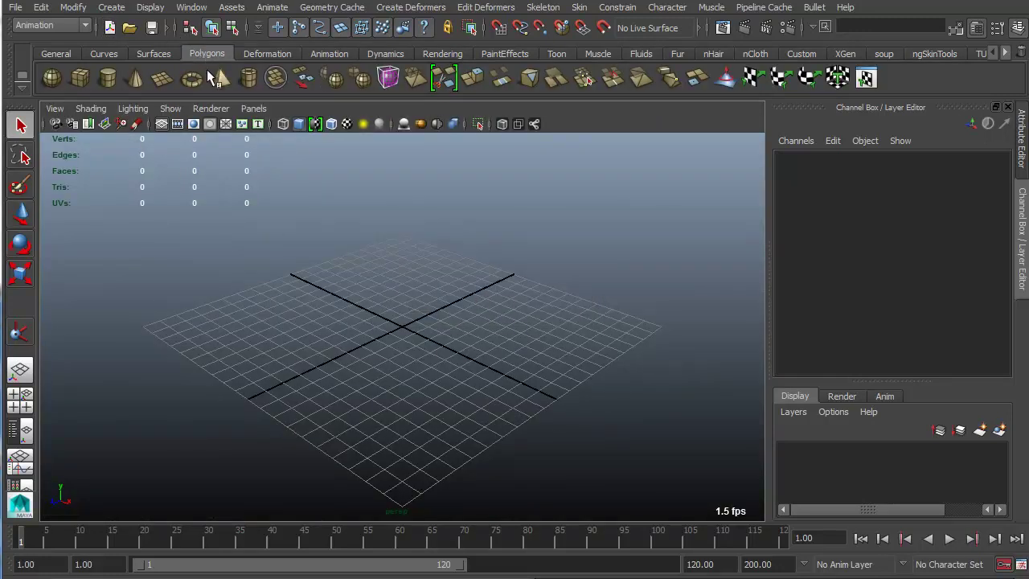
# - Show the Outliner beside the perspective view
pyautogui.click(20, 430)
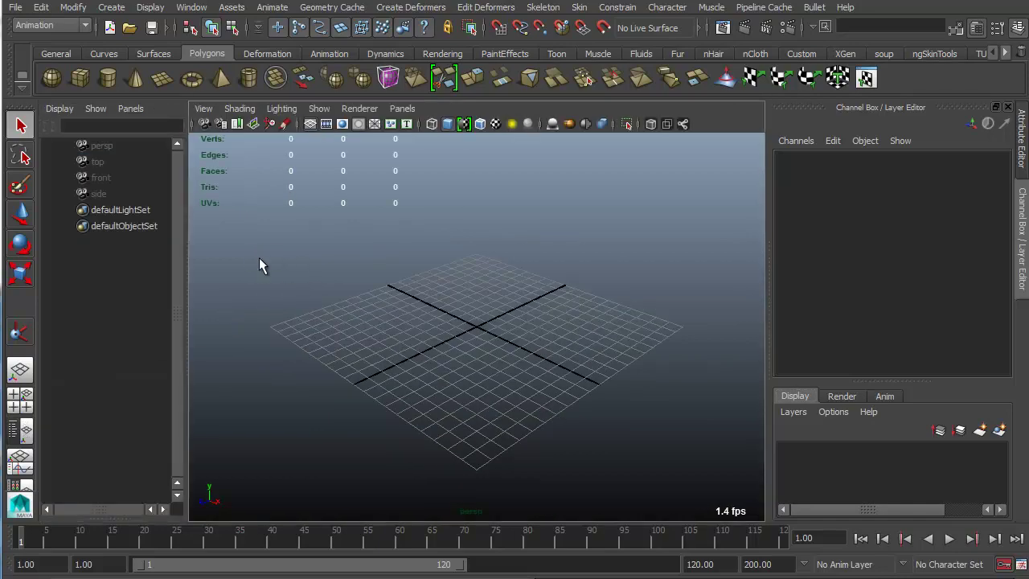
pyautogui.keyDown('alt'); pyautogui.moveTo(381, 257); pyautogui.dragTo(436, 301); pyautogui.keyUp('alt')
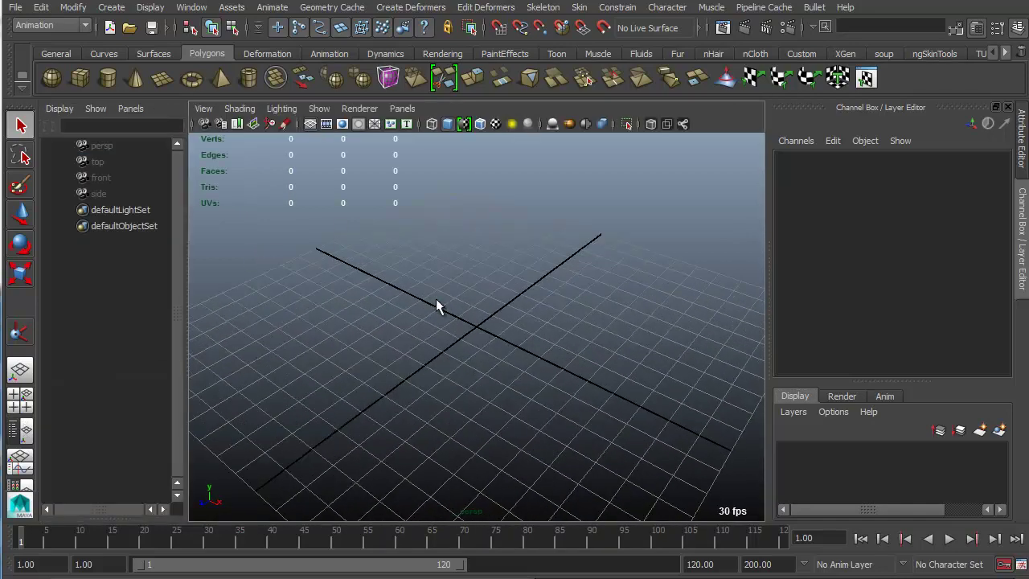
pyautogui.hotkey('ctrl', 'g')
pyautogui.click(114, 210)
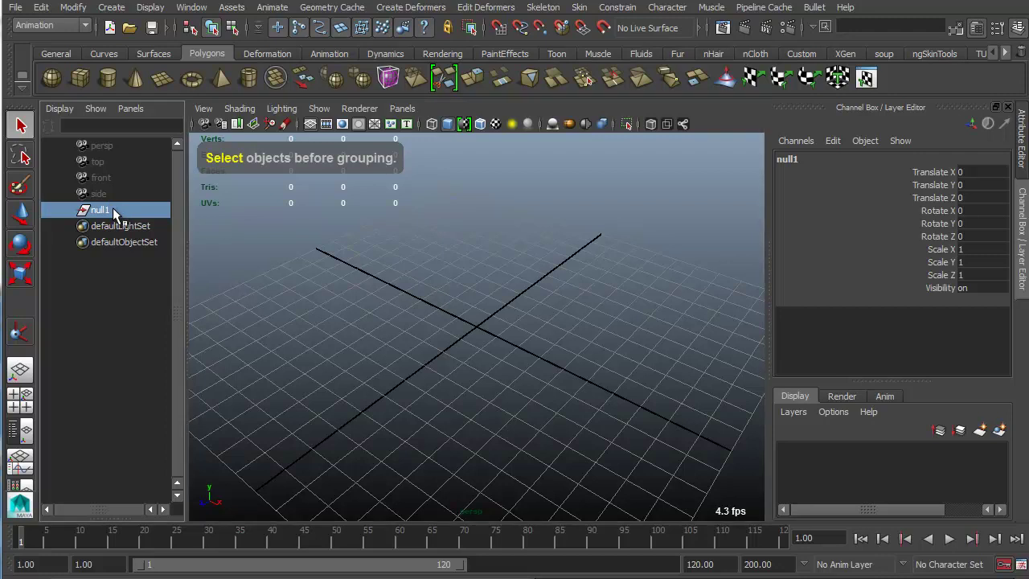
pyautogui.press('Delete')
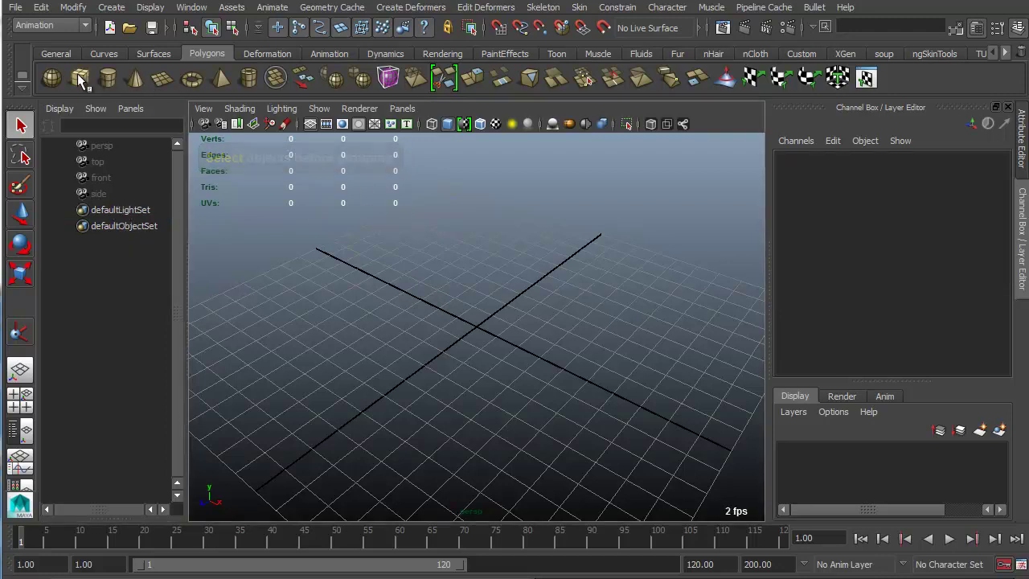
# - Create a default polygon cylinder at the origin and place it in its own group
pyautogui.click(105, 78)
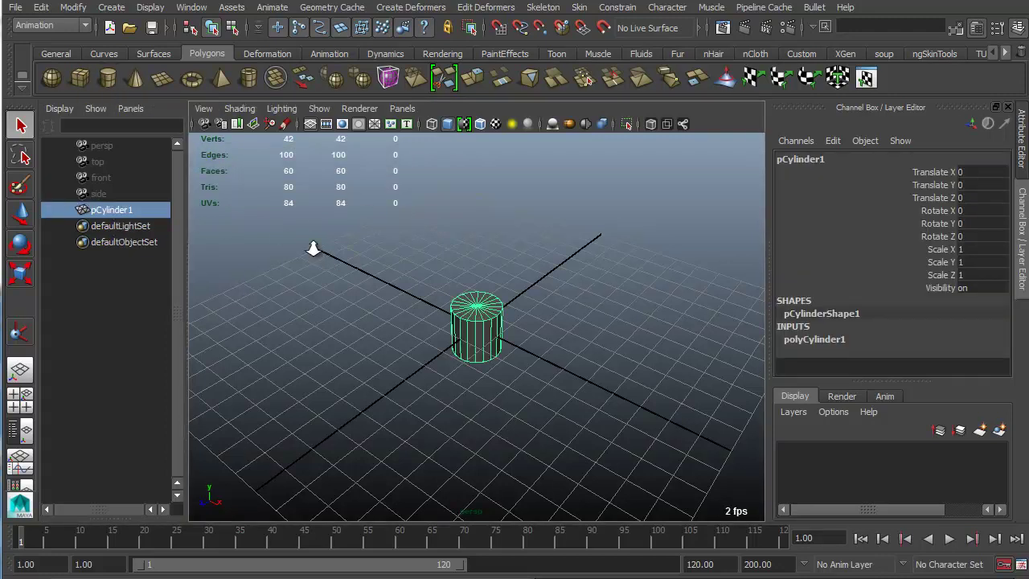
pyautogui.keyDown('alt'); pyautogui.moveTo(314, 249); pyautogui.dragTo(455, 260, button='right'); pyautogui.keyUp('alt')
pyautogui.keyDown('alt'); pyautogui.moveTo(455, 260); pyautogui.dragTo(488, 276, button='middle'); pyautogui.keyUp('alt')
pyautogui.keyDown('alt'); pyautogui.moveTo(488, 276); pyautogui.dragTo(464, 256); pyautogui.keyUp('alt')
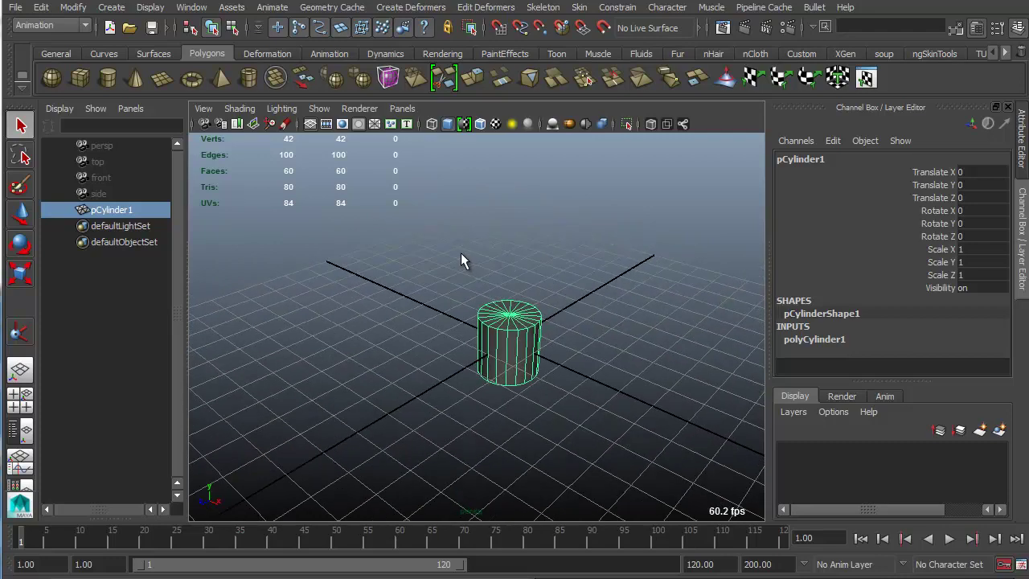
pyautogui.hotkey('ctrl', 'g')
pyautogui.click(59, 211)
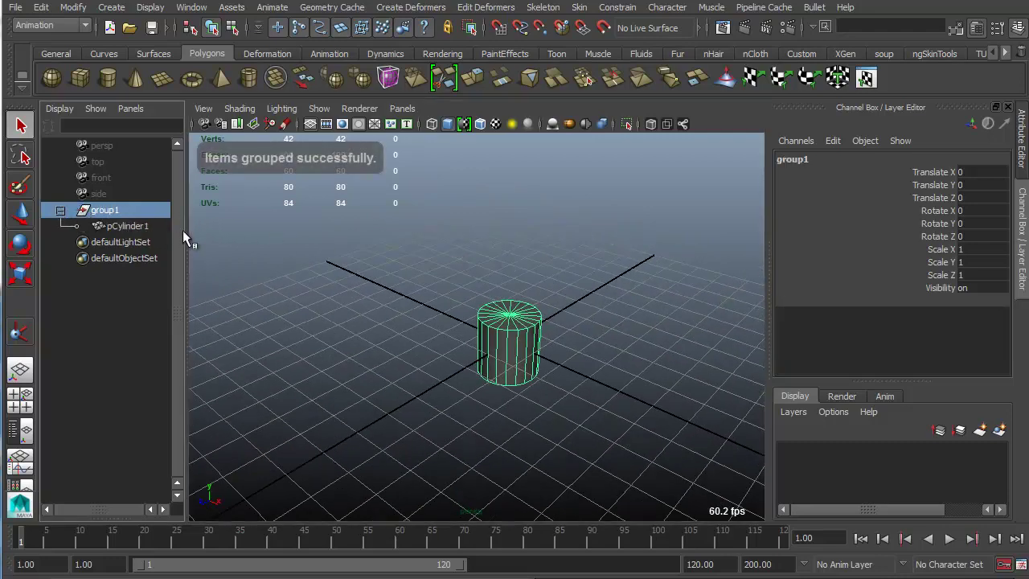
pyautogui.moveTo(184, 238); pyautogui.dragTo(200, 238)
pyautogui.click(276, 235)
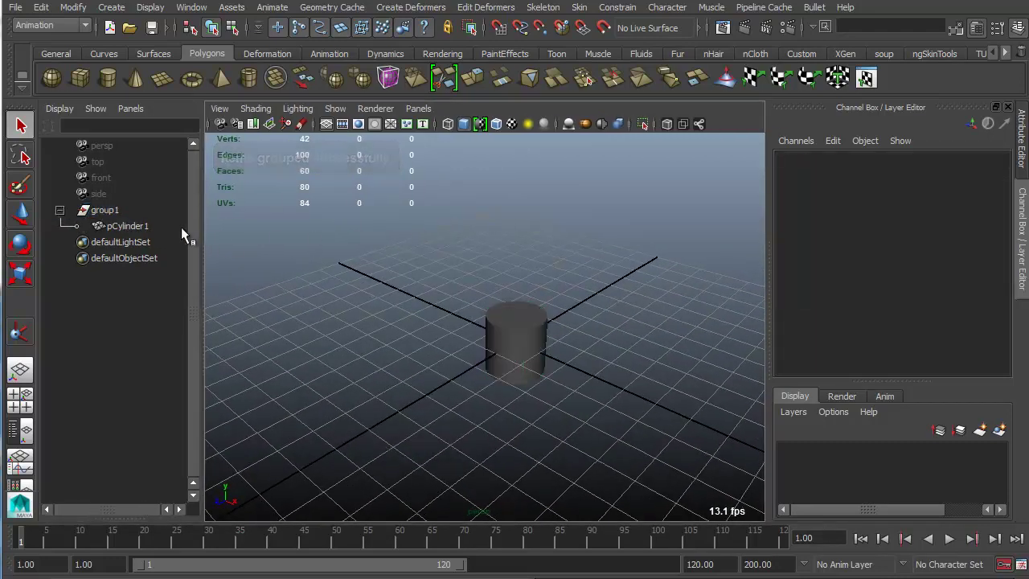
# - Duplicate pCylinder1 and unparent the copy from group1
pyautogui.click(159, 229)
pyautogui.hotkey('ctrl', 'd')
pyautogui.hotkey('shift', 'p')
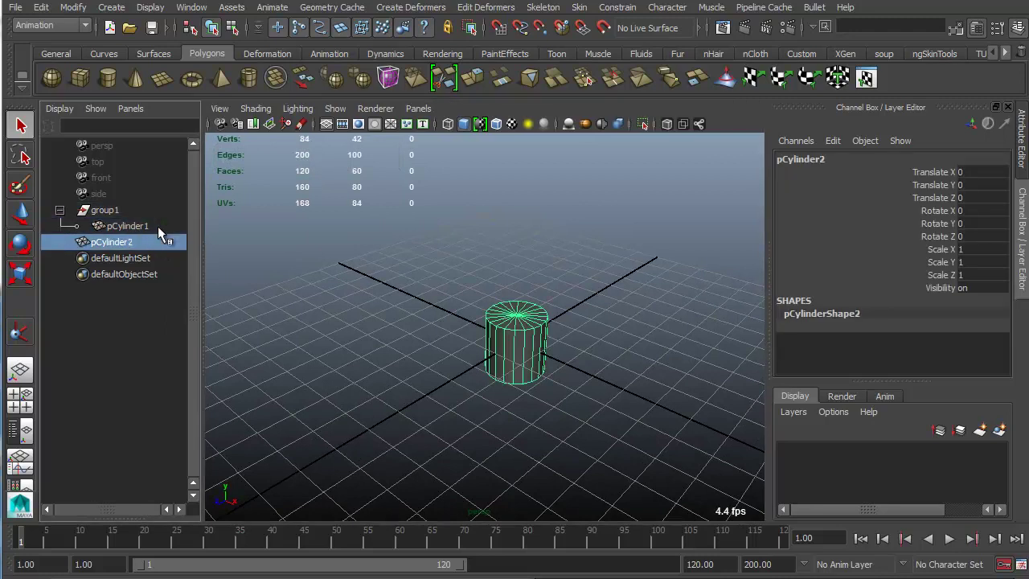
pyautogui.click(275, 229)
# - Create a locator at the origin and display the scene in wireframe
pyautogui.click(351, 54)
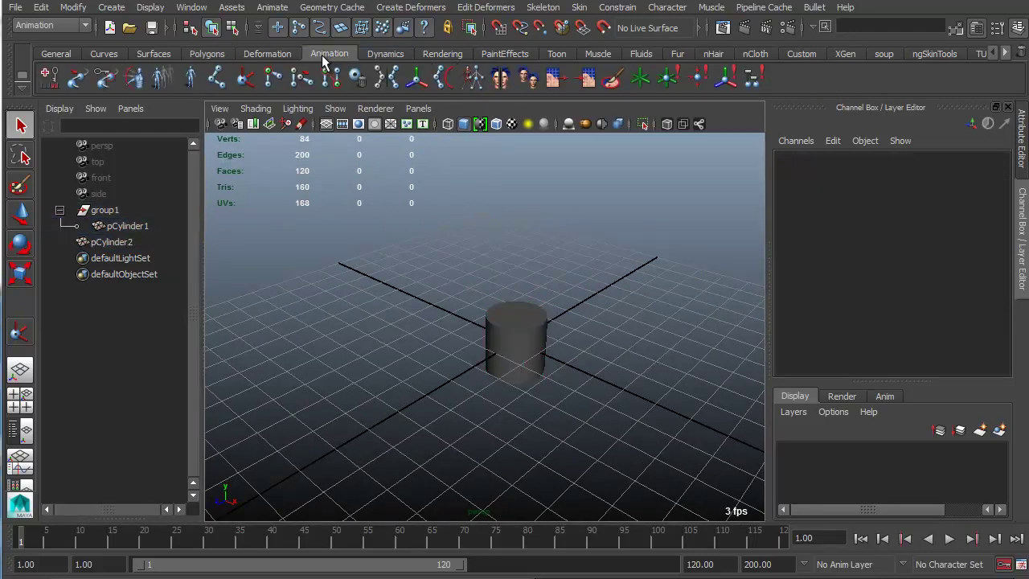
pyautogui.click(640, 82)
pyautogui.press('4')
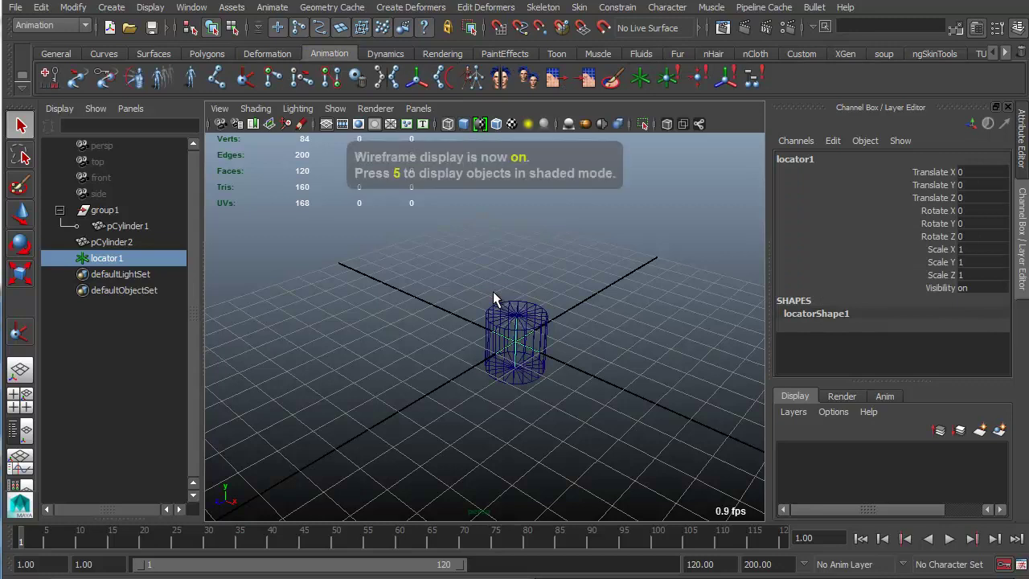
# - Try to scale pCylinder2 along its vertical axis and undo the scaling attempts
pyautogui.click(133, 240)
pyautogui.keyDown('alt'); pyautogui.moveTo(426, 268); pyautogui.dragTo(452, 272); pyautogui.keyUp('alt')
pyautogui.press('r')
pyautogui.moveTo(525, 279); pyautogui.dragTo(524, 348)
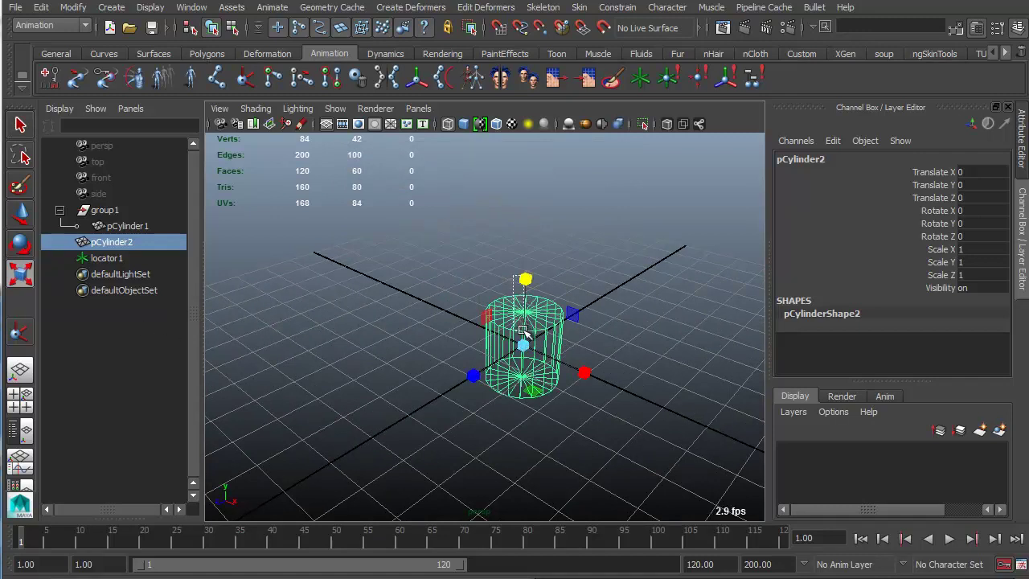
pyautogui.hotkey('ctrl', 'z')
pyautogui.moveTo(527, 334); pyautogui.dragTo(526, 203)
pyautogui.hotkey('ctrl', 'z')
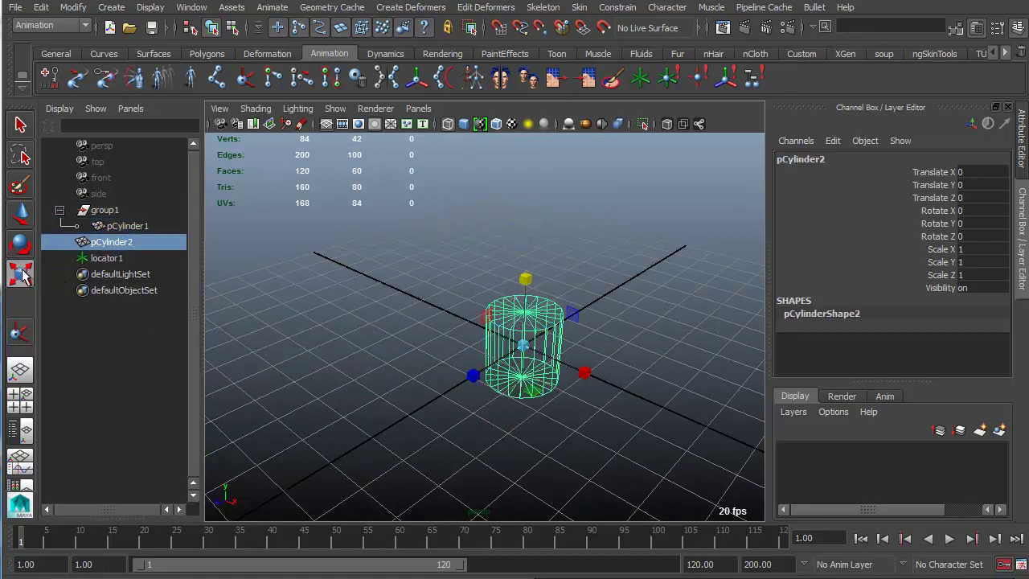
# - Turn off discrete scaling in the Scale tool's settings
pyautogui.doubleClick(20, 273)
pyautogui.click(157, 375)
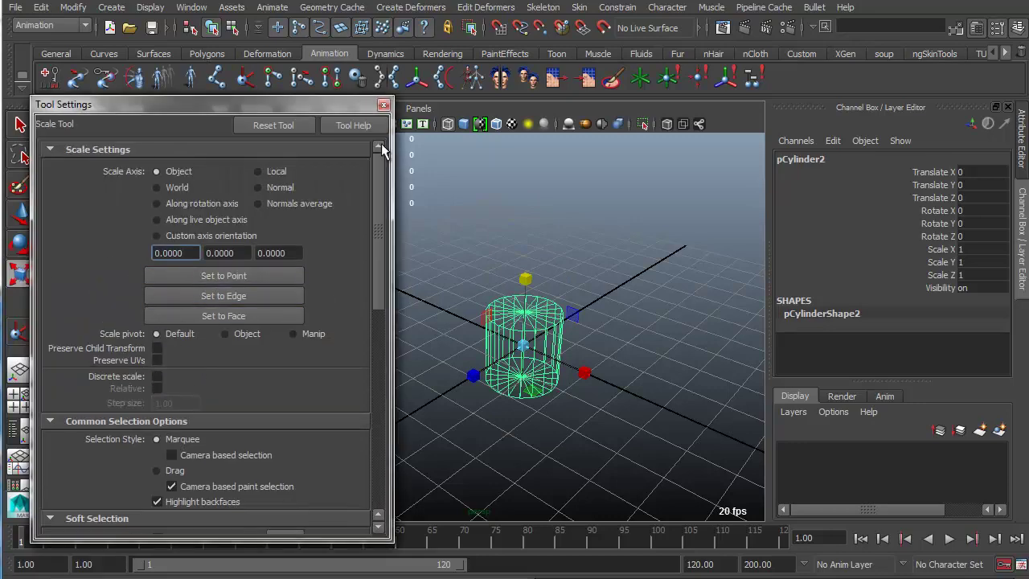
pyautogui.click(384, 104)
# - Scale pCylinder2 freehand to about 1.52 in X and Z and 0.47 in Y, with the scene displayed shaded
pyautogui.keyDown('alt'); pyautogui.moveTo(488, 281); pyautogui.dragTo(537, 313); pyautogui.keyUp('alt')
pyautogui.moveTo(536, 277)
pyautogui.keyDown('ctrl'); pyautogui.mouseDown()
pyautogui.moveTo(540, 242)
pyautogui.moveTo(455, 296)
pyautogui.mouseUp(); pyautogui.keyUp('ctrl')
pyautogui.press('5')
pyautogui.keyDown('alt'); pyautogui.moveTo(456, 295); pyautogui.dragTo(420, 271, button='right'); pyautogui.keyUp('alt')
pyautogui.click(153, 291)
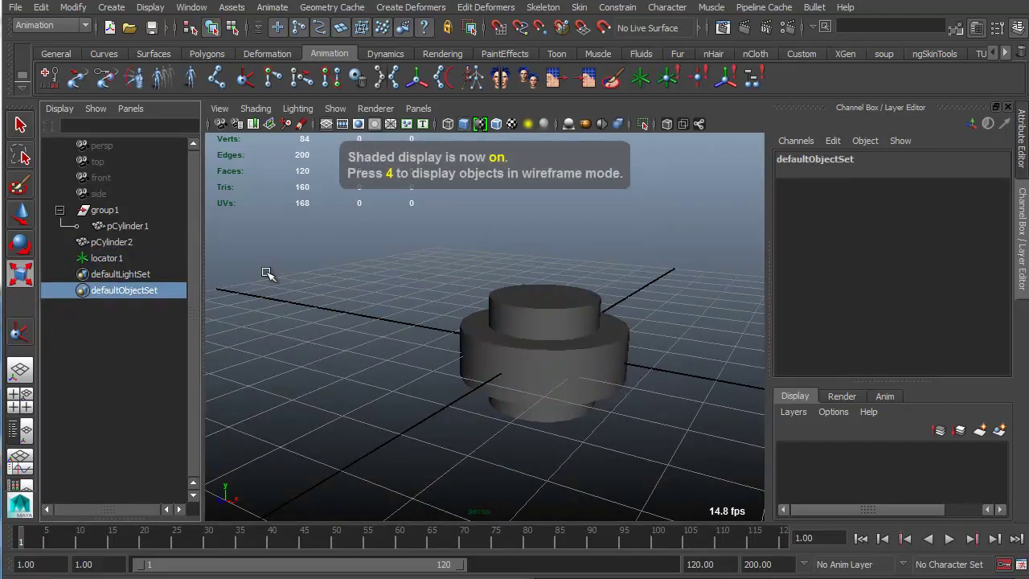
pyautogui.click(266, 272)
# - Parent-constrain pCylinder2 to locator1
pyautogui.click(143, 258)
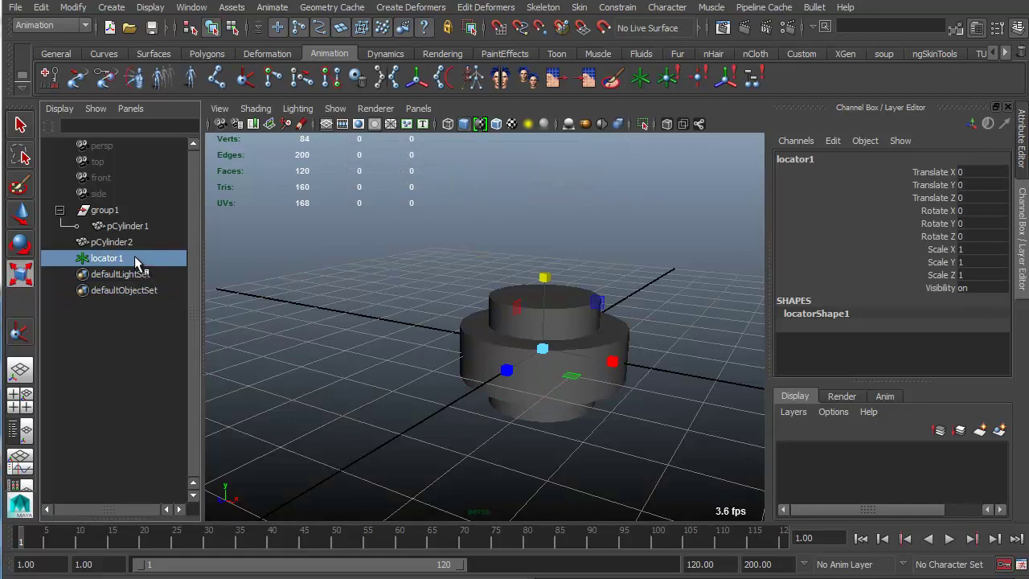
pyautogui.keyDown('alt'); pyautogui.moveTo(370, 270); pyautogui.dragTo(408, 342); pyautogui.keyUp('alt')
pyautogui.click(128, 258)
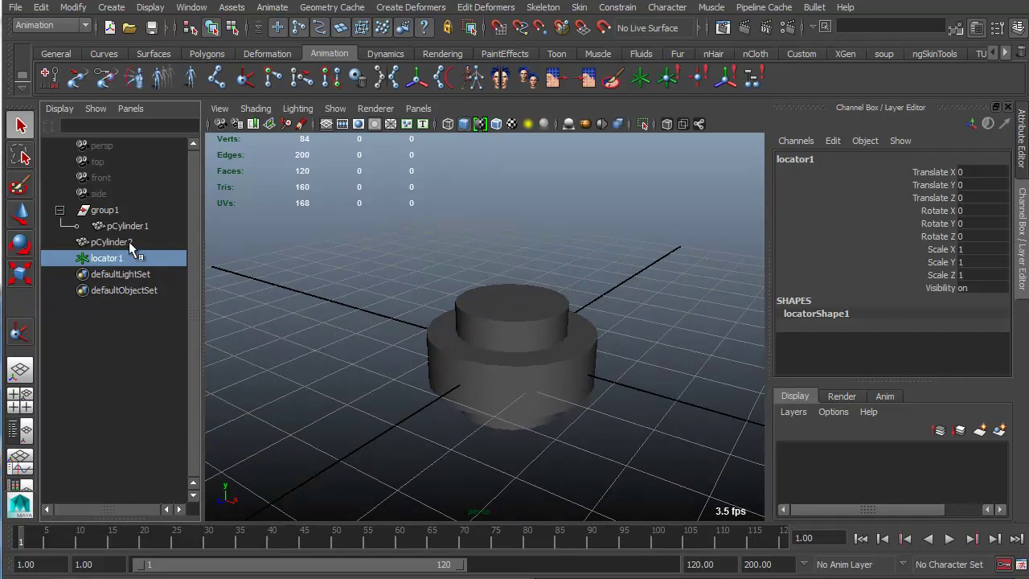
pyautogui.keyDown('ctrl'); pyautogui.click(129, 242); pyautogui.keyUp('ctrl')
pyautogui.click(616, 7)
pyautogui.click(625, 76)
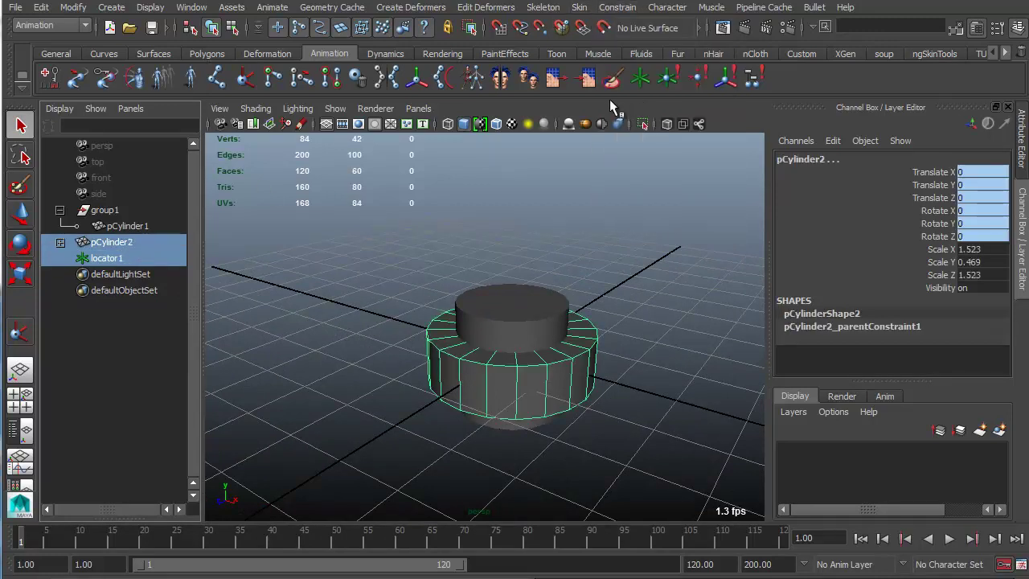
# - Apply the same parent constraint from locator1 to pCylinder1 and clear the selection
pyautogui.click(90, 258)
pyautogui.keyDown('ctrl'); pyautogui.click(128, 227); pyautogui.keyUp('ctrl')
pyautogui.press('g')
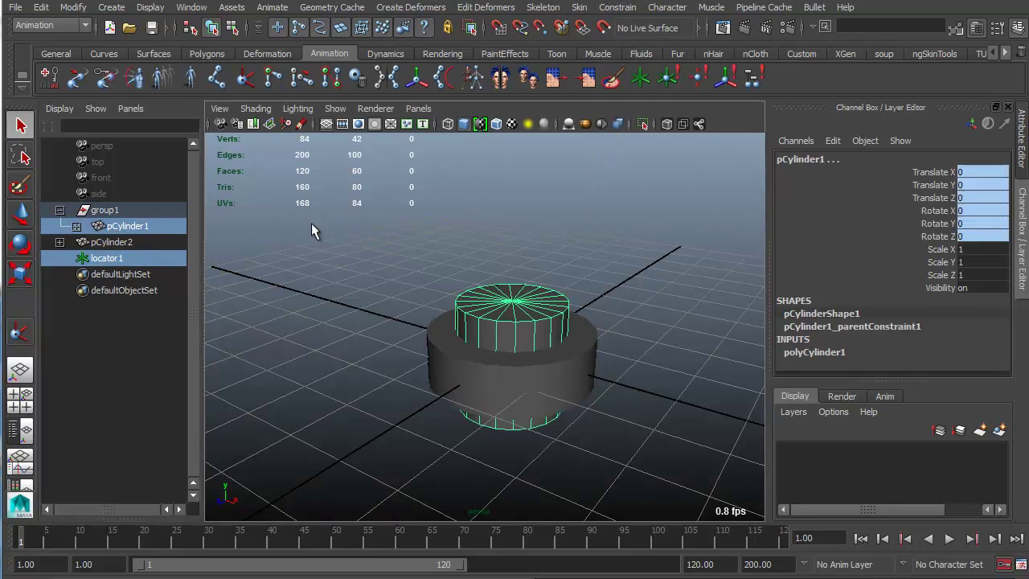
pyautogui.click(370, 249)
# - Compare the transform channels of pCylinder1 inside group1 with those of the ungrouped pCylinder2
pyautogui.keyDown('alt'); pyautogui.moveTo(370, 248); pyautogui.dragTo(278, 251); pyautogui.keyUp('alt')
pyautogui.click(150, 241)
pyautogui.click(155, 226)
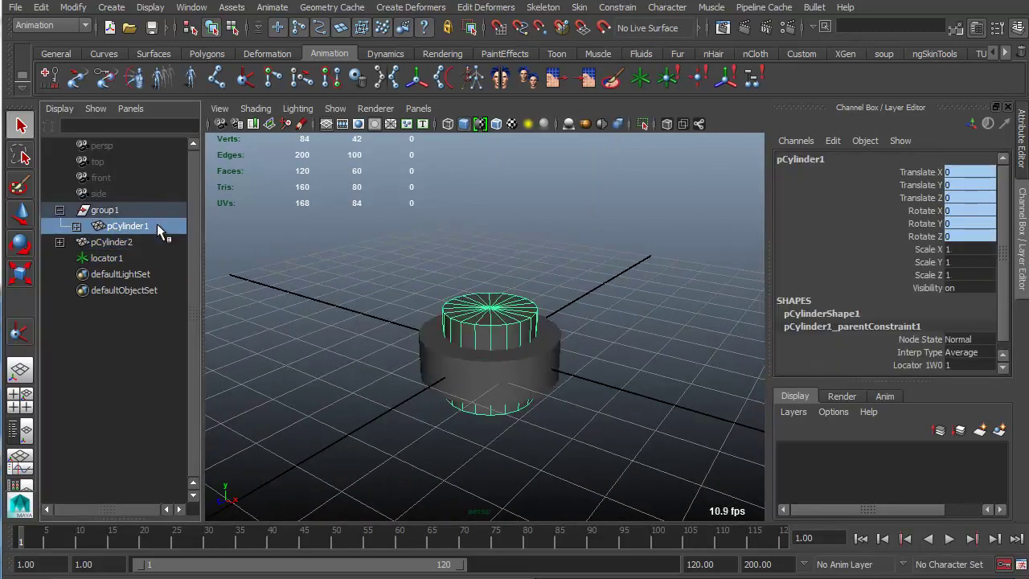
pyautogui.click(150, 238)
pyautogui.click(149, 228)
pyautogui.click(152, 239)
pyautogui.click(152, 223)
pyautogui.click(150, 238)
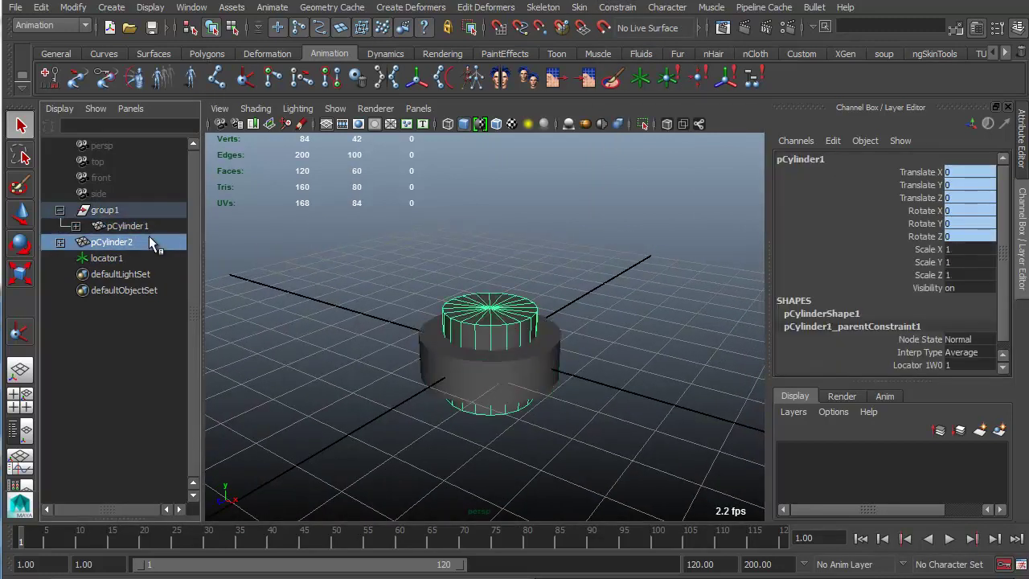
pyautogui.click(160, 225)
pyautogui.click(160, 238)
pyautogui.click(160, 228)
pyautogui.click(158, 242)
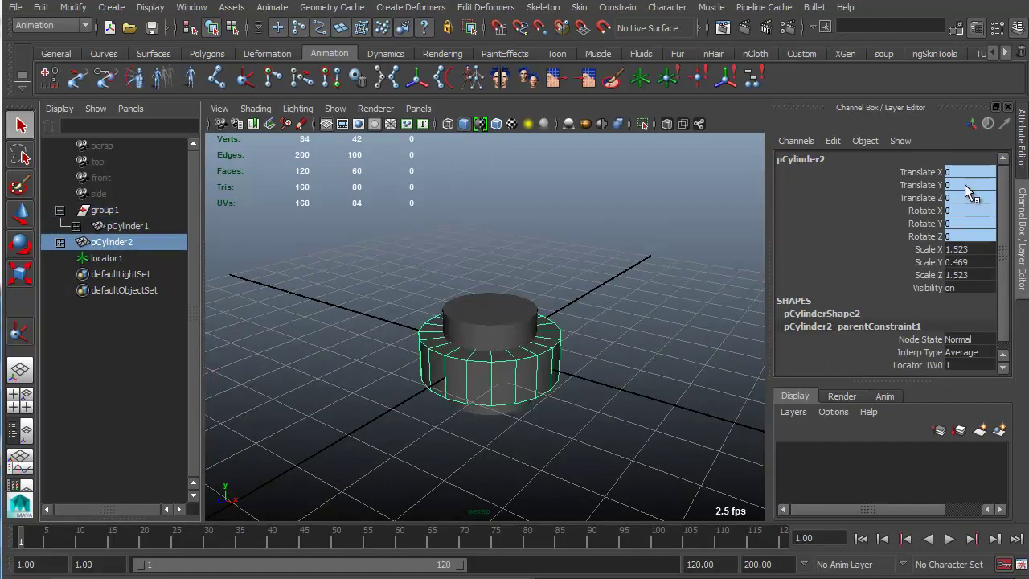
pyautogui.keyDown('alt'); pyautogui.moveTo(427, 231); pyautogui.dragTo(362, 218); pyautogui.keyUp('alt')
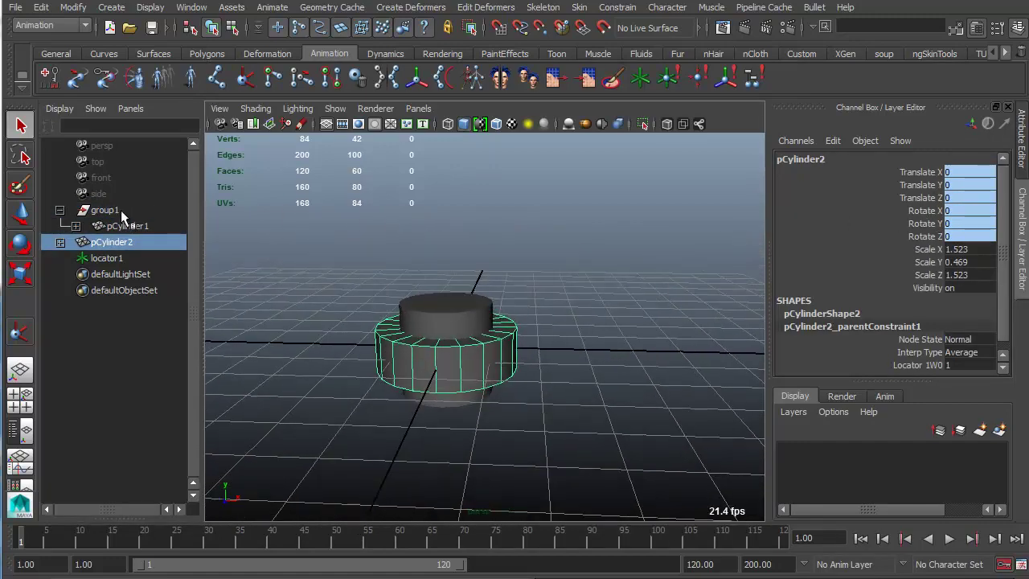
# - Move locator1 freehand to about 3.28, 3.6, -0.69, rotate it about 25, 35, -23 degrees, and check both cylinders' channels
pyautogui.click(127, 258)
pyautogui.press('w')
pyautogui.moveTo(500, 296); pyautogui.dragTo(581, 167)
pyautogui.keyDown('alt'); pyautogui.moveTo(581, 172); pyautogui.dragTo(571, 226); pyautogui.keyUp('alt')
pyautogui.press('e')
pyautogui.press('w')
pyautogui.click(109, 244)
pyautogui.click(131, 228)
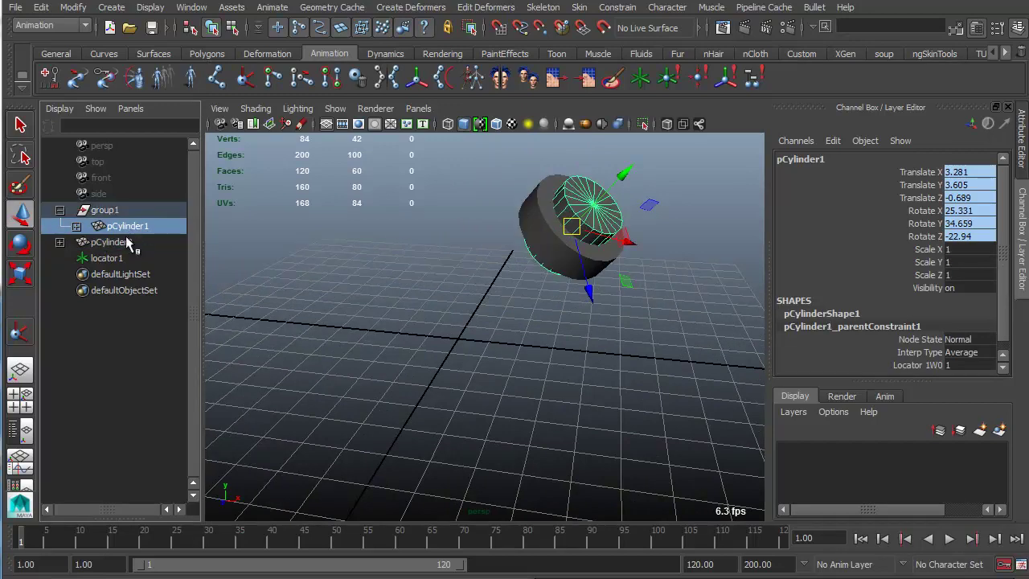
pyautogui.click(126, 237)
pyautogui.click(131, 230)
# - Move group1 freehand to about -9.63, 2.76, -8.62
pyautogui.click(120, 209)
pyautogui.keyDown('alt'); pyautogui.moveTo(447, 251); pyautogui.dragTo(376, 199); pyautogui.keyUp('alt')
pyautogui.click(144, 228)
pyautogui.click(133, 210)
pyautogui.keyDown('alt'); pyautogui.moveTo(520, 241); pyautogui.dragTo(386, 189); pyautogui.keyUp('alt')
pyautogui.keyDown('alt'); pyautogui.moveTo(370, 229); pyautogui.dragTo(338, 275); pyautogui.keyUp('alt')
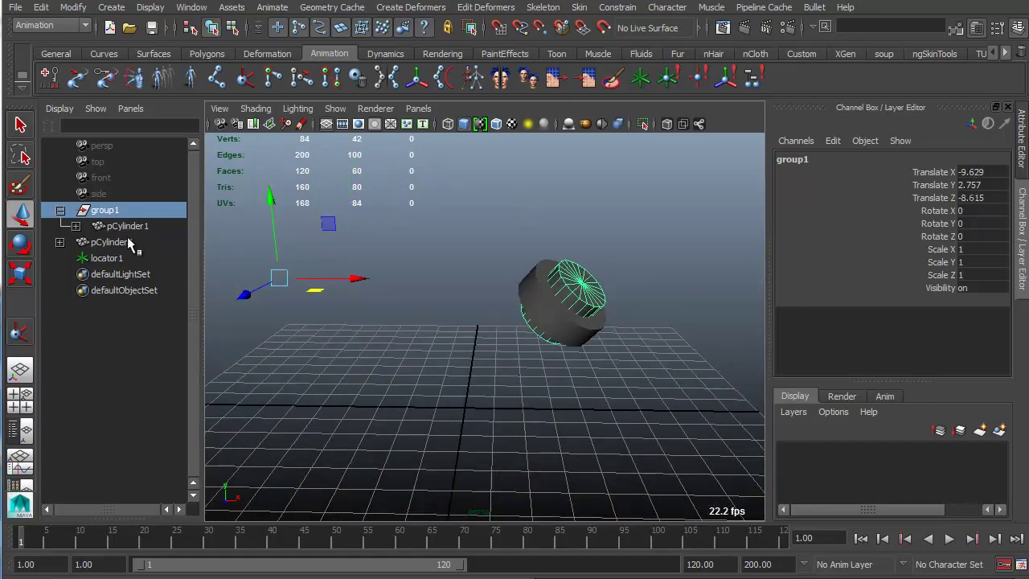
# - Compare the translate and rotate channels of pCylinder1 and pCylinder2 with group1 moved away from the origin
pyautogui.click(127, 239)
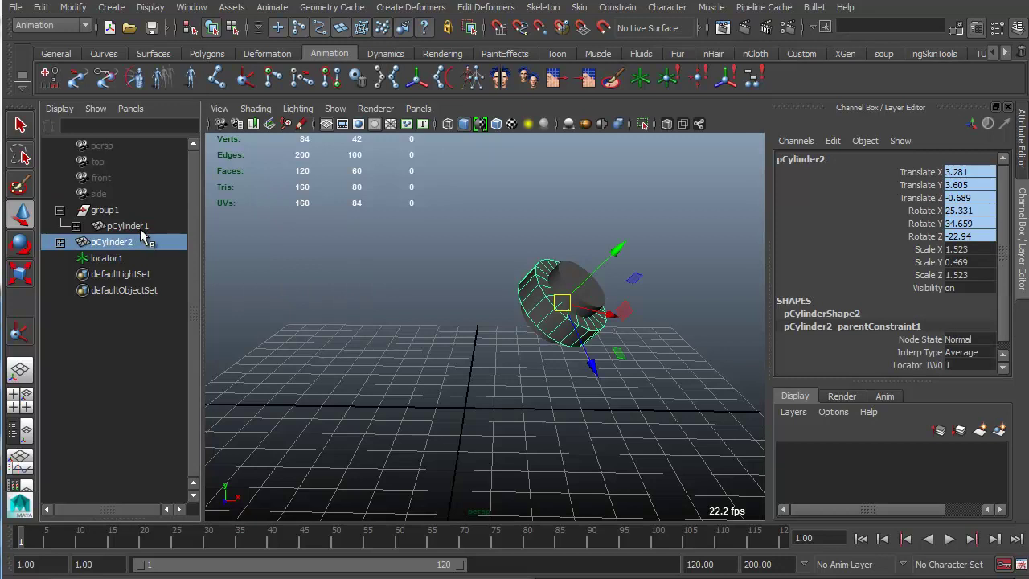
pyautogui.click(125, 225)
pyautogui.click(144, 241)
pyautogui.click(146, 224)
pyautogui.click(140, 244)
pyautogui.click(144, 226)
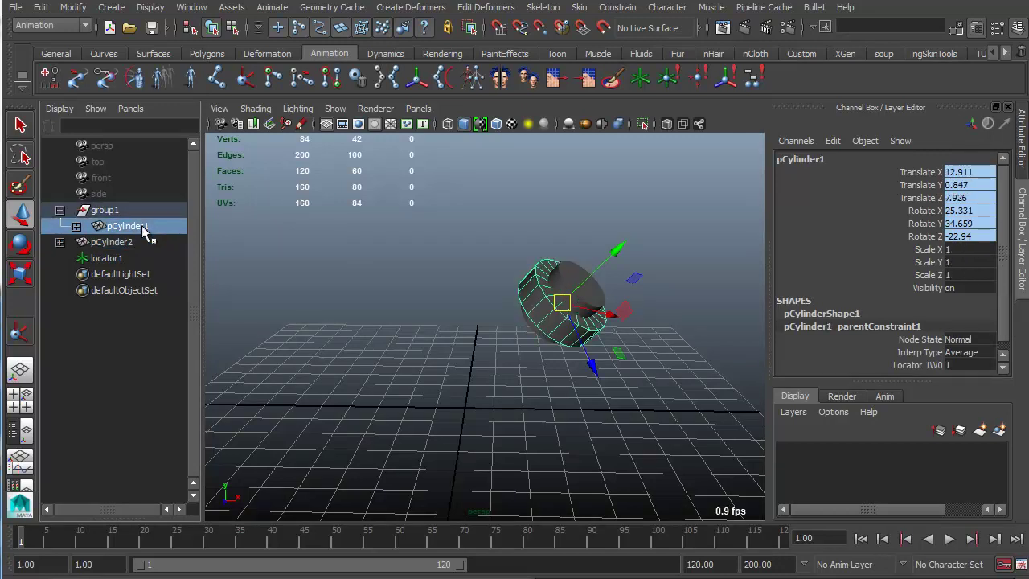
pyautogui.click(145, 244)
pyautogui.click(142, 227)
# - Rotate group1 freehand to about -26, 38, 120 degrees
pyautogui.click(141, 209)
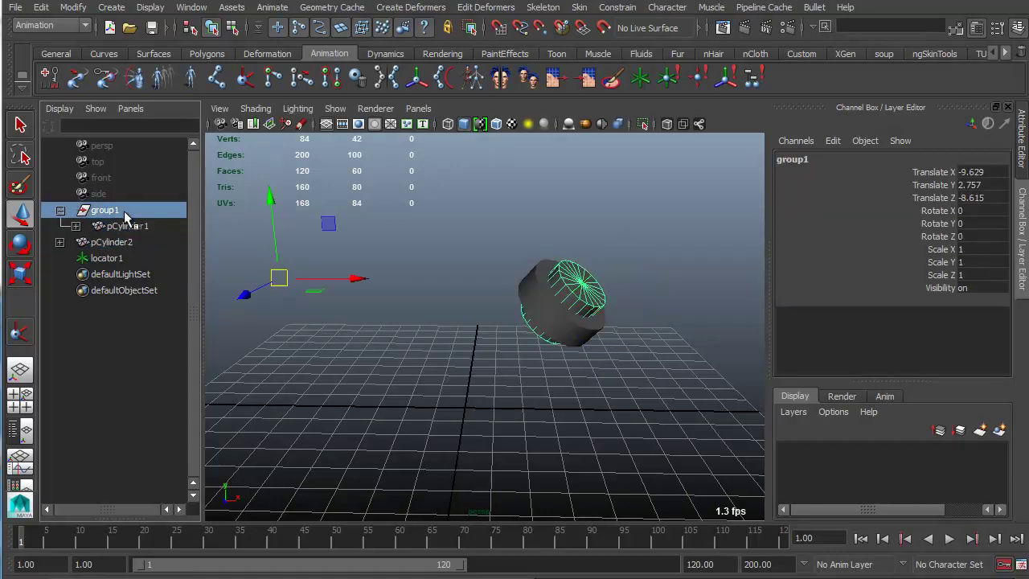
pyautogui.keyDown('alt'); pyautogui.moveTo(451, 266); pyautogui.dragTo(375, 278); pyautogui.keyUp('alt')
pyautogui.press('e')
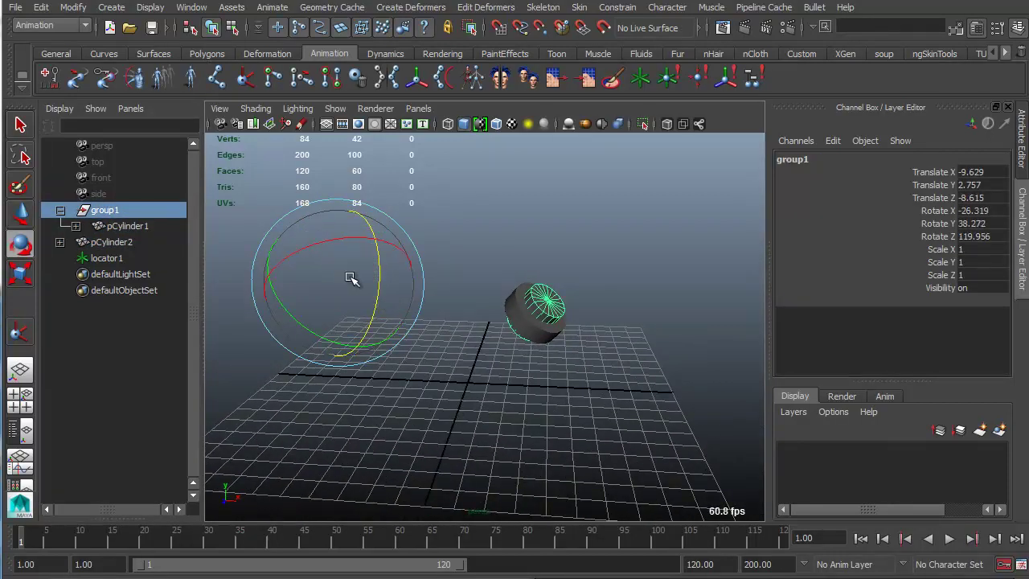
# - Compare the channels of pCylinder1 inside the rotated group with those of pCylinder2 and locator1
pyautogui.click(157, 226)
pyautogui.click(153, 236)
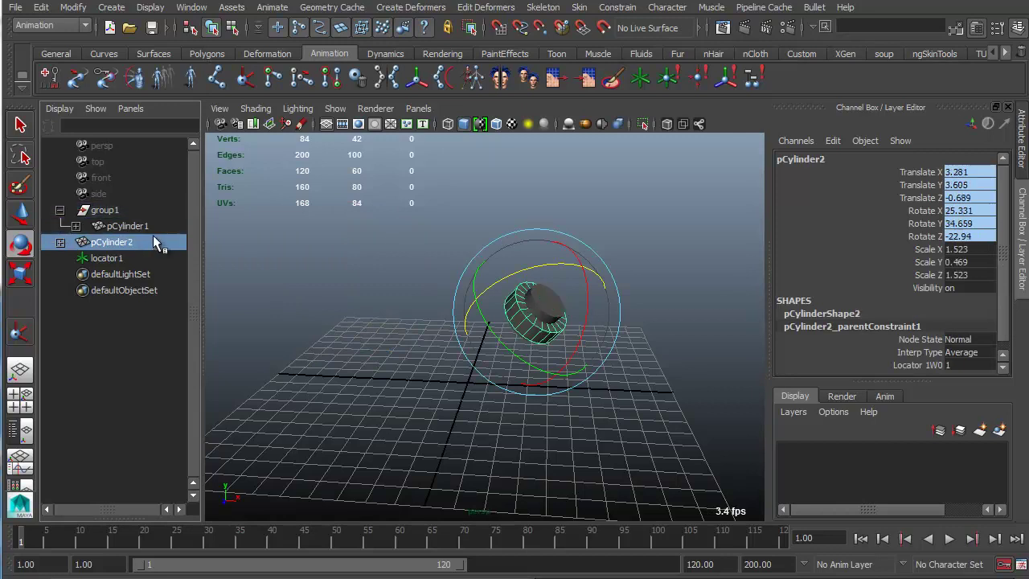
pyautogui.click(153, 230)
pyautogui.click(152, 235)
pyautogui.click(150, 217)
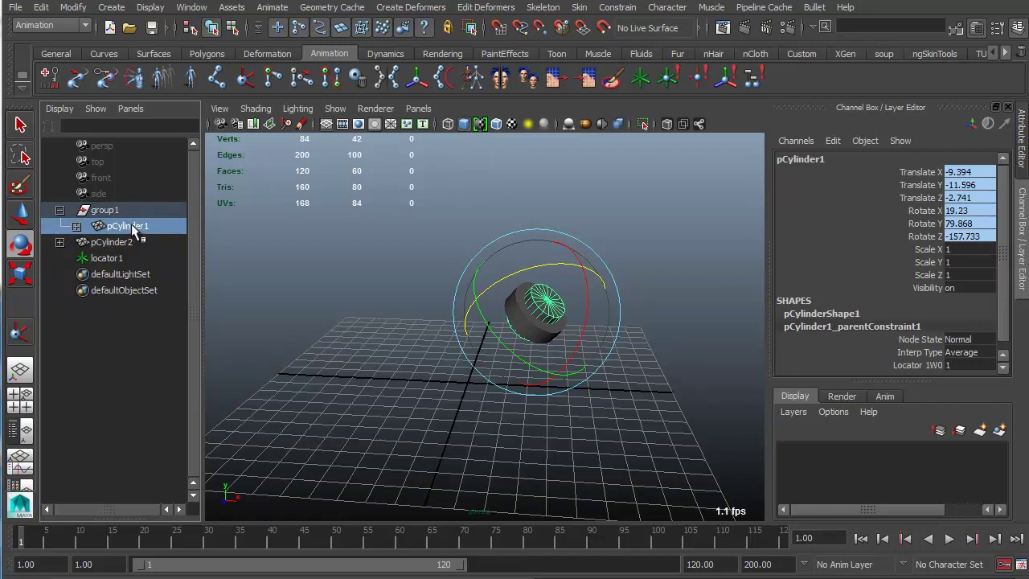
pyautogui.click(117, 262)
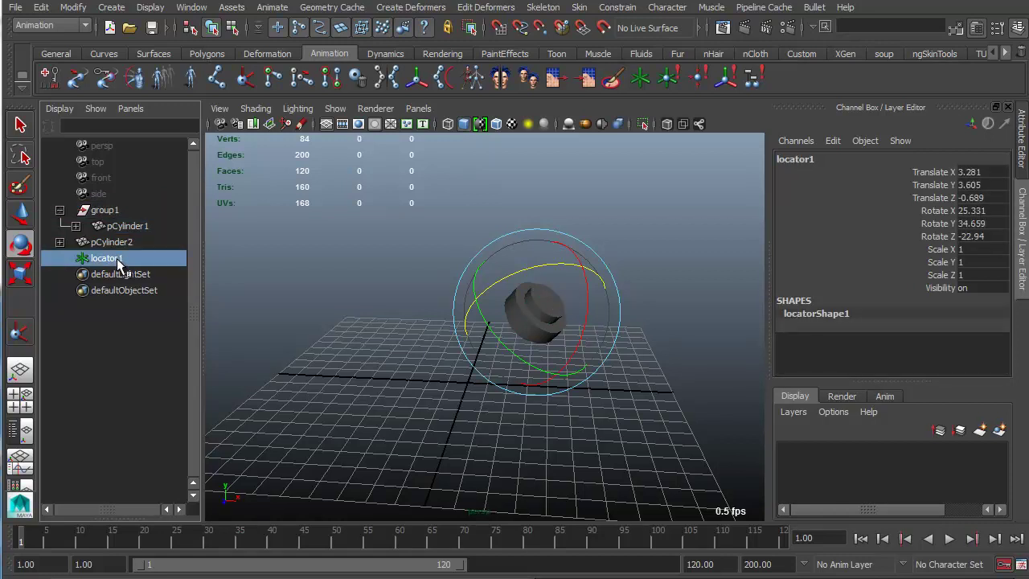
# - Put group1 inside a new parent group and move that group freehand to about -8.94, 9.69, -2.2
pyautogui.click(104, 211)
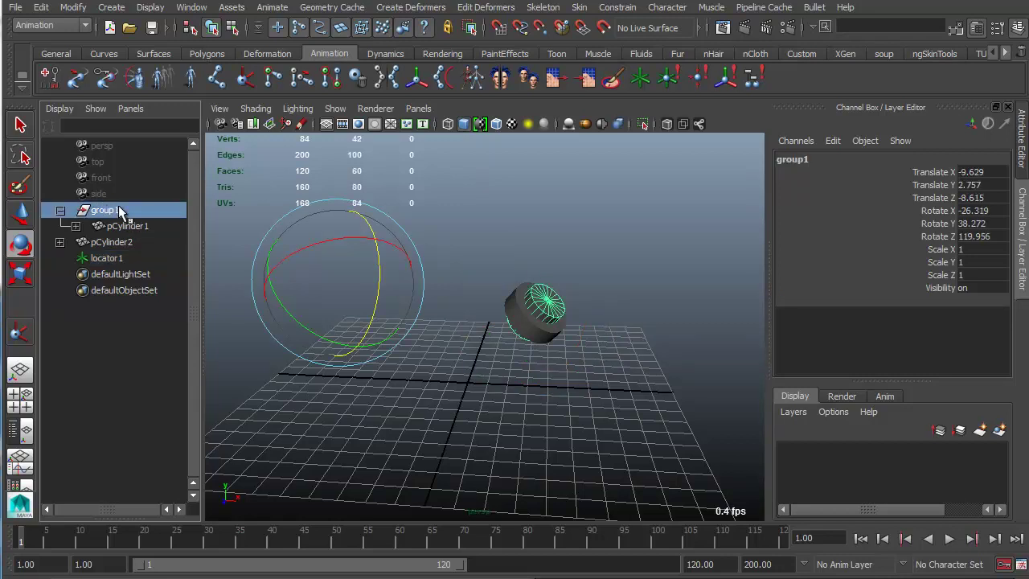
pyautogui.hotkey('ctrl', 'g')
pyautogui.click(60, 242)
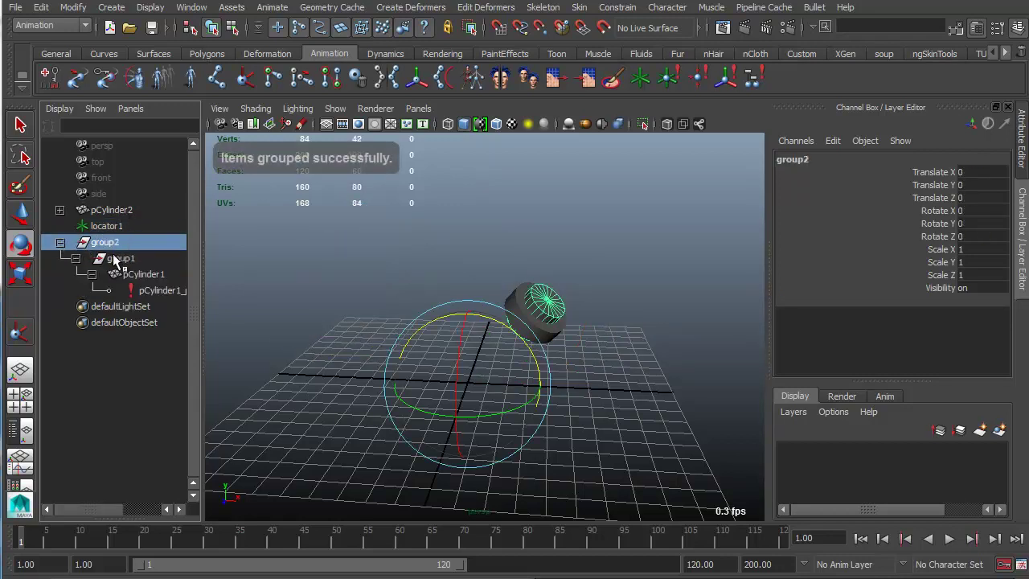
pyautogui.scroll(-2, 313, 269)
pyautogui.press('w')
pyautogui.moveTo(470, 380); pyautogui.dragTo(312, 194)
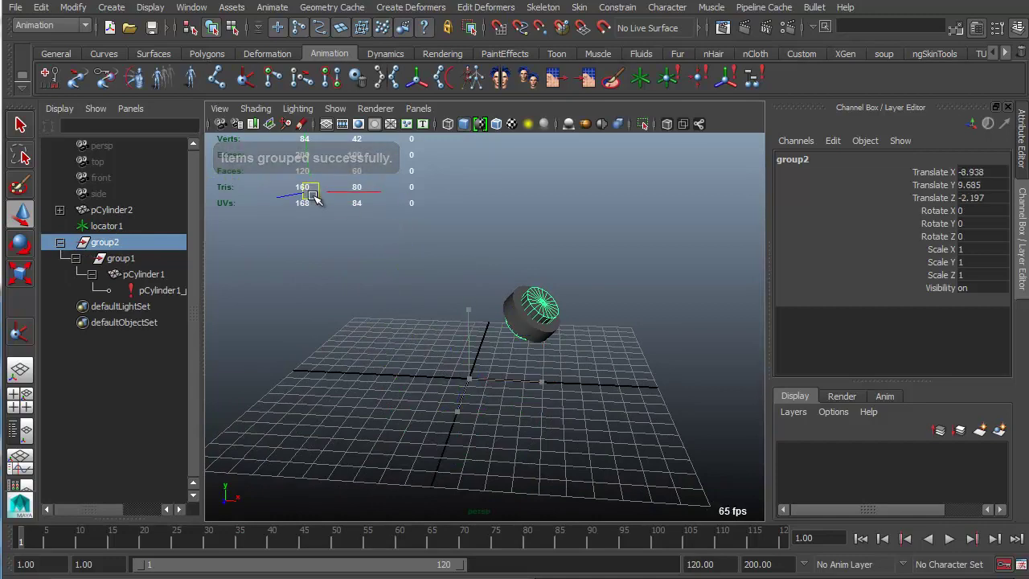
# - Rotate group2 freehand to about 30, 43, -16 degrees and check the translate and rotate channels of pCylinder1
pyautogui.scroll(-2, 381, 255)
pyautogui.keyDown('alt'); pyautogui.moveTo(381, 255); pyautogui.dragTo(364, 246); pyautogui.keyUp('alt')
pyautogui.press('e')
pyautogui.moveTo(385, 198); pyautogui.dragTo(422, 235)
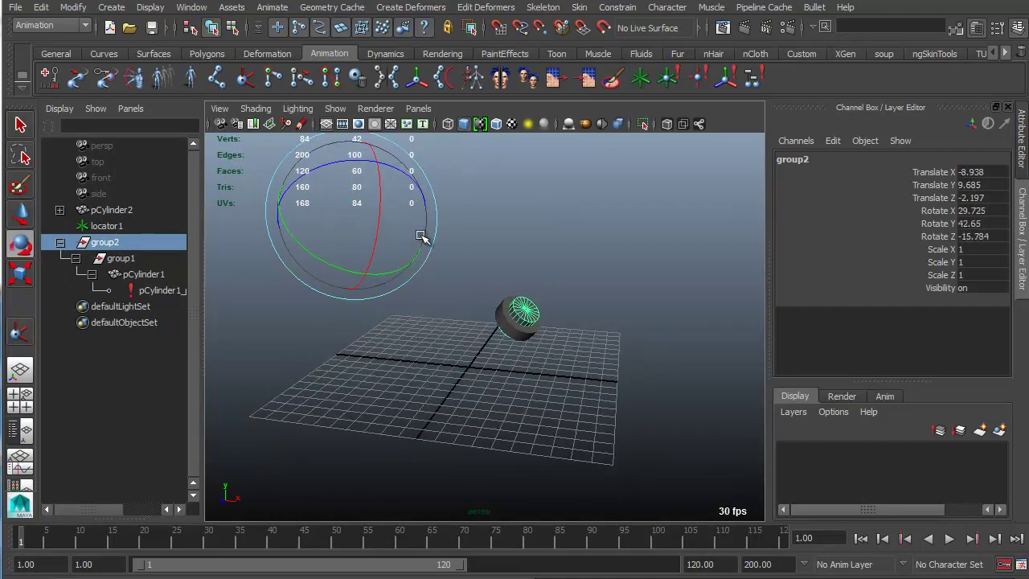
pyautogui.keyDown('alt'); pyautogui.moveTo(368, 316); pyautogui.dragTo(408, 320, button='right'); pyautogui.keyUp('alt')
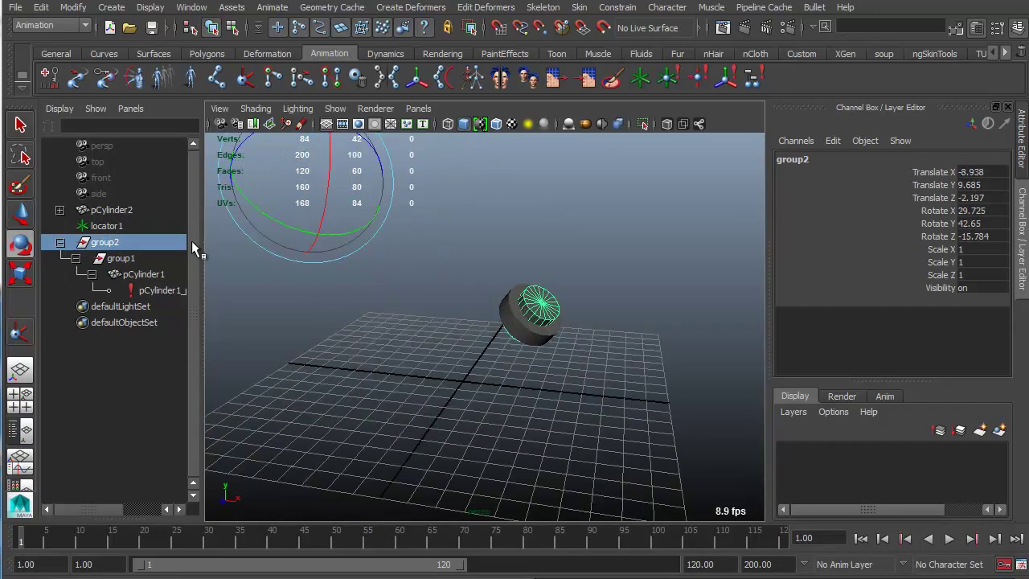
pyautogui.click(143, 274)
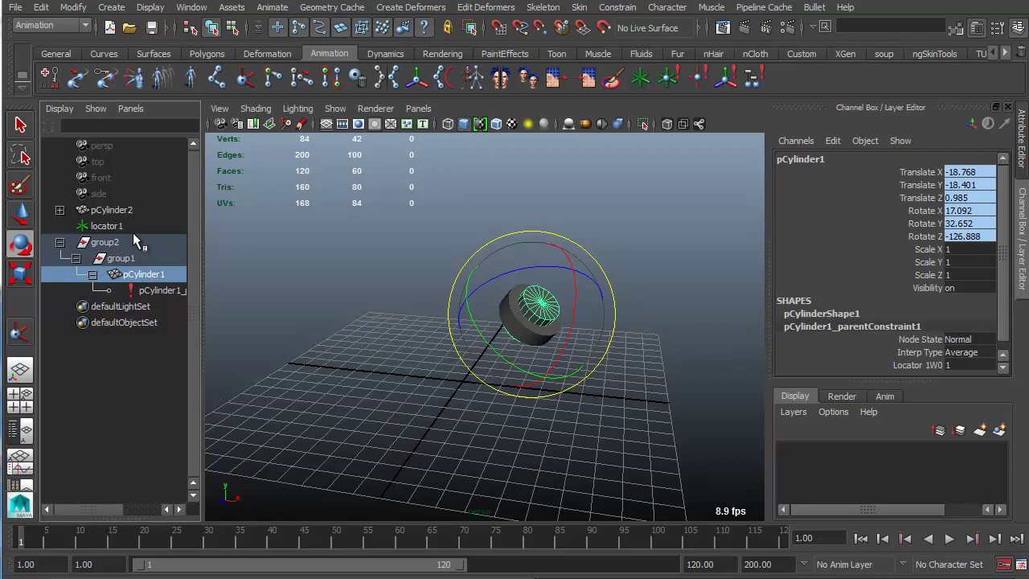
pyautogui.click(337, 317)
pyautogui.hotkey('ctrl', 'g')
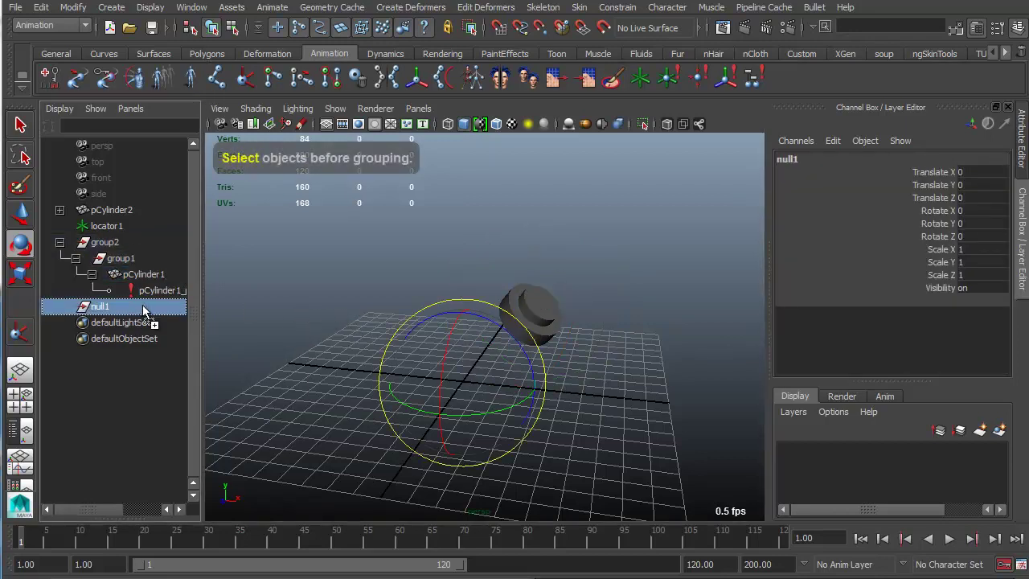
pyautogui.moveTo(148, 304); pyautogui.dragTo(153, 279, button='middle')
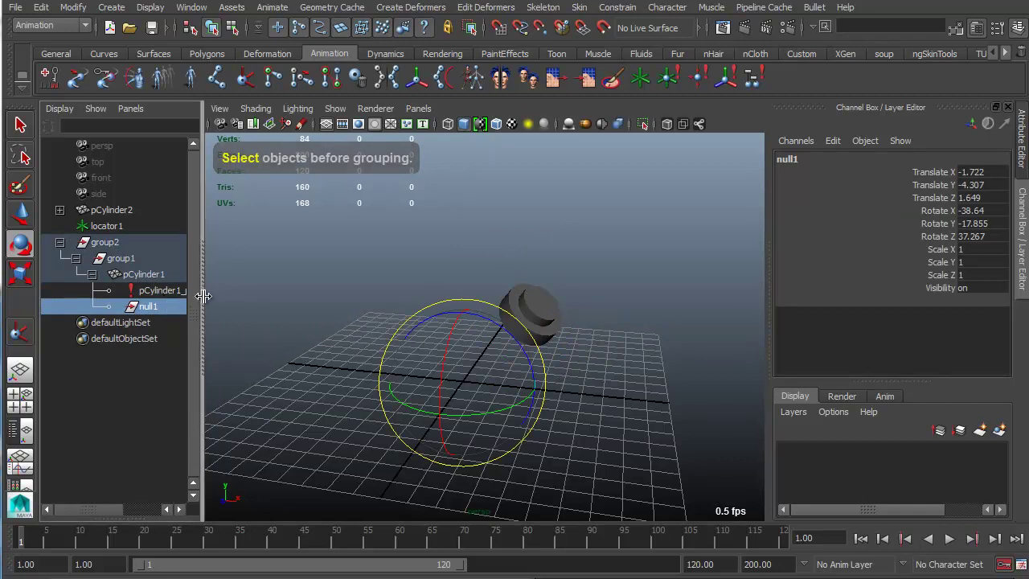
pyautogui.moveTo(202, 299); pyautogui.dragTo(245, 299)
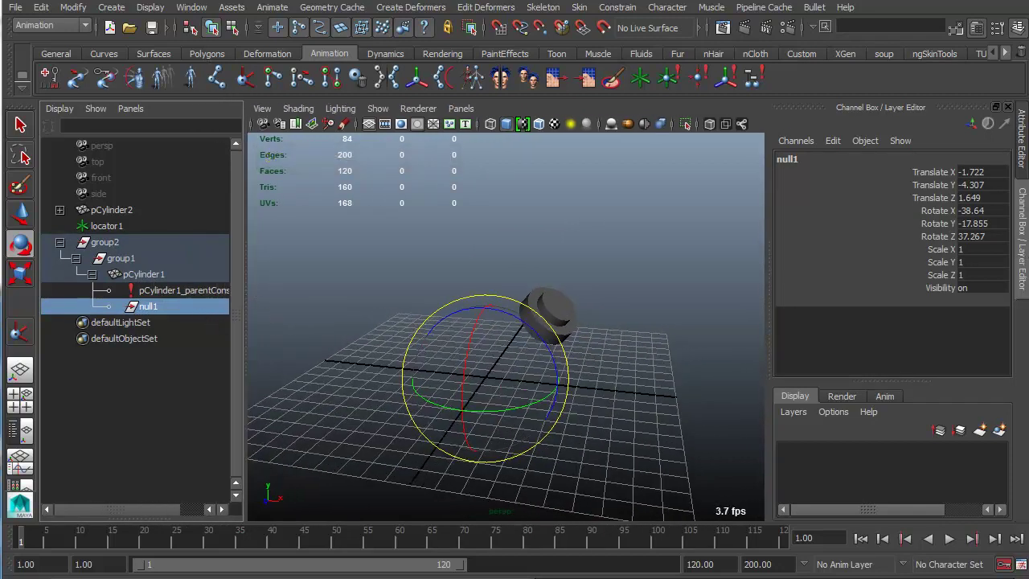
pyautogui.moveTo(1001, 238); pyautogui.dragTo(976, 179)
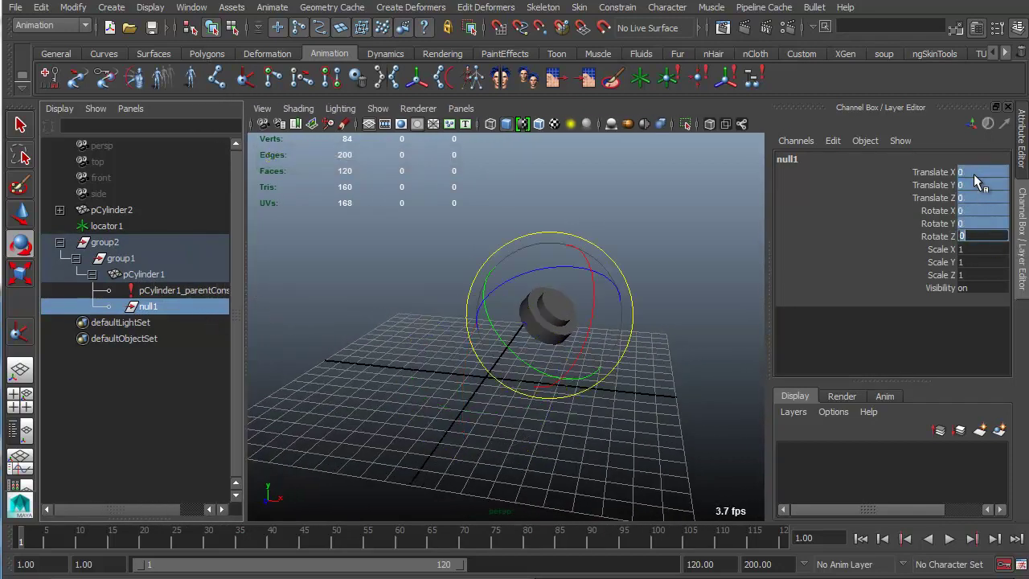
pyautogui.press('Delete')
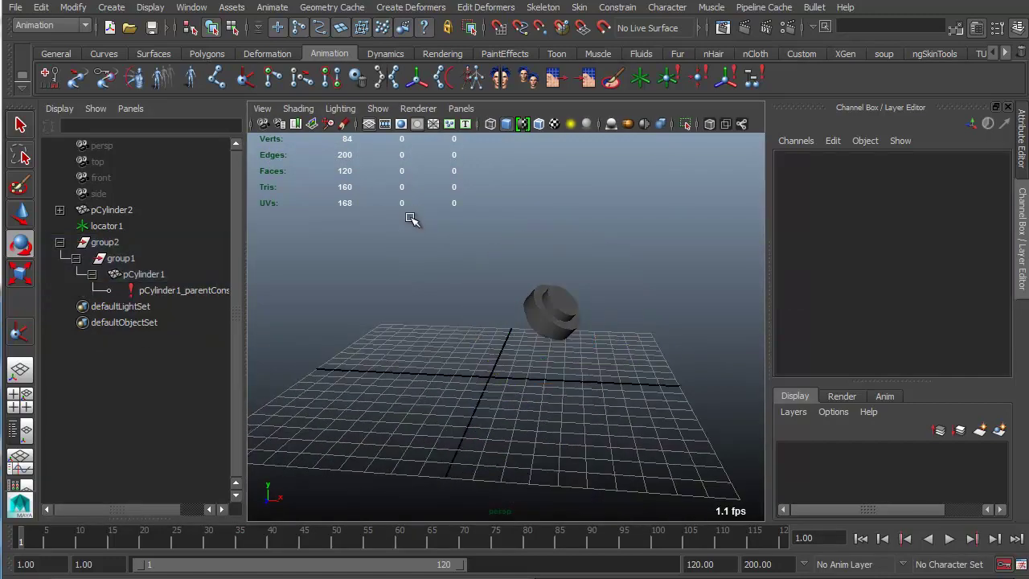
# - Create a locator, parent it under pCylinder1 and set its translate and rotate channels to 0
pyautogui.click(640, 77)
pyautogui.keyDown('ctrl'); pyautogui.click(145, 277); pyautogui.keyUp('ctrl')
pyautogui.press('p')
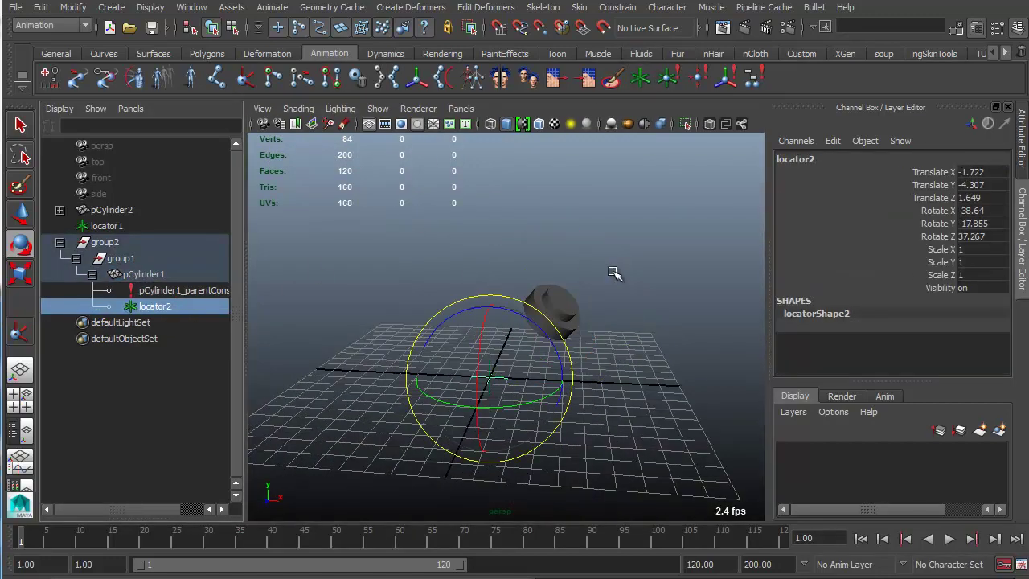
pyautogui.moveTo(964, 236); pyautogui.dragTo(964, 173)
pyautogui.write('0')
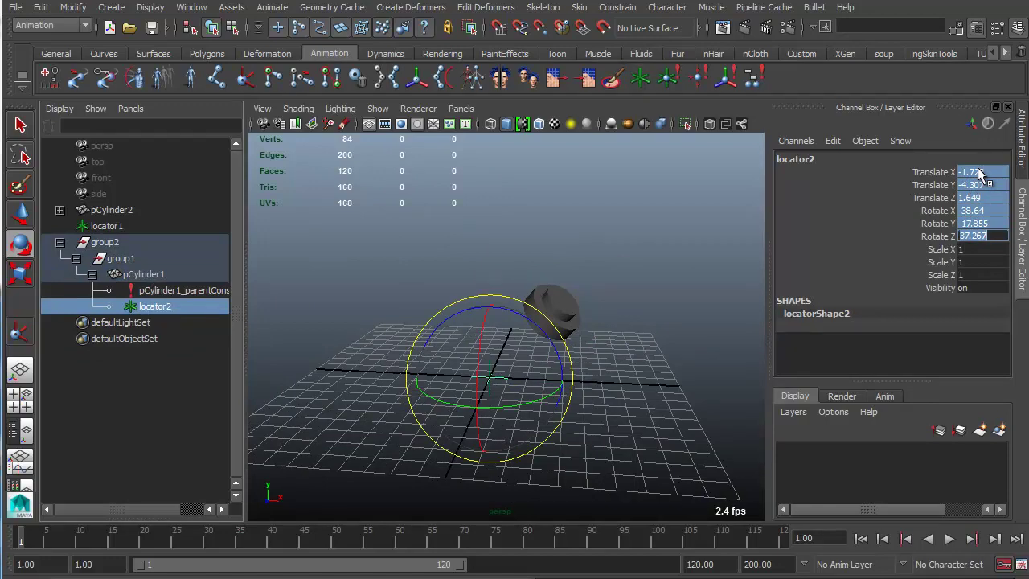
pyautogui.press('Return')
# - Examine the transform channels and the manipulator orientation of locator1
pyautogui.keyDown('alt'); pyautogui.moveTo(473, 334); pyautogui.dragTo(338, 303); pyautogui.keyUp('alt')
pyautogui.click(107, 226)
pyautogui.press('w')
pyautogui.press('e')
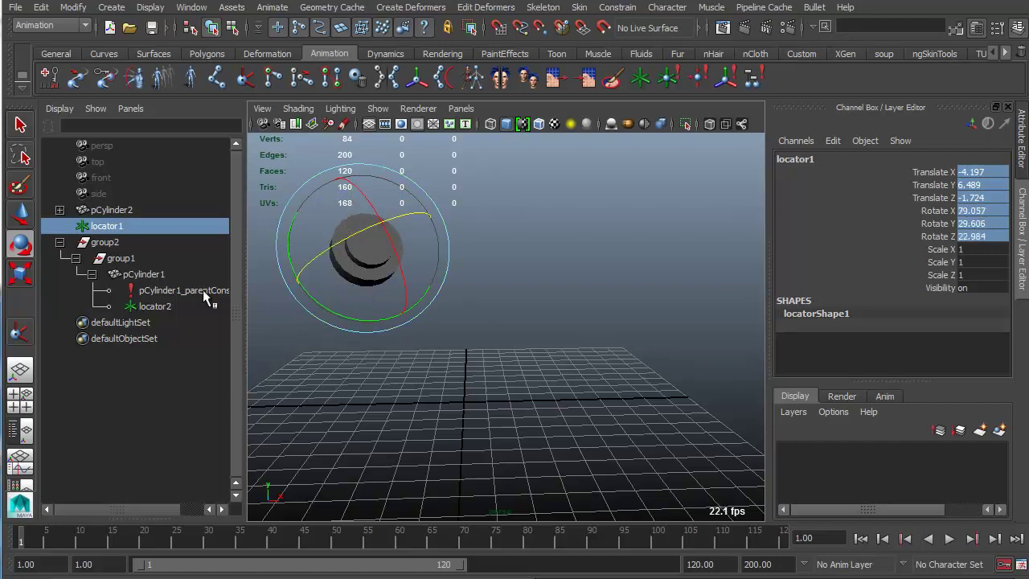
# - Move locator2 freehand away from pCylinder1 to about 6.57 in Y and 1.05 in Z
pyautogui.click(154, 306)
pyautogui.press('4')
pyautogui.keyDown('alt'); pyautogui.moveTo(409, 292); pyautogui.dragTo(494, 329); pyautogui.keyUp('alt')
pyautogui.press('w')
pyautogui.moveTo(502, 262); pyautogui.dragTo(719, 201)
pyautogui.moveTo(690, 225); pyautogui.dragTo(728, 249)
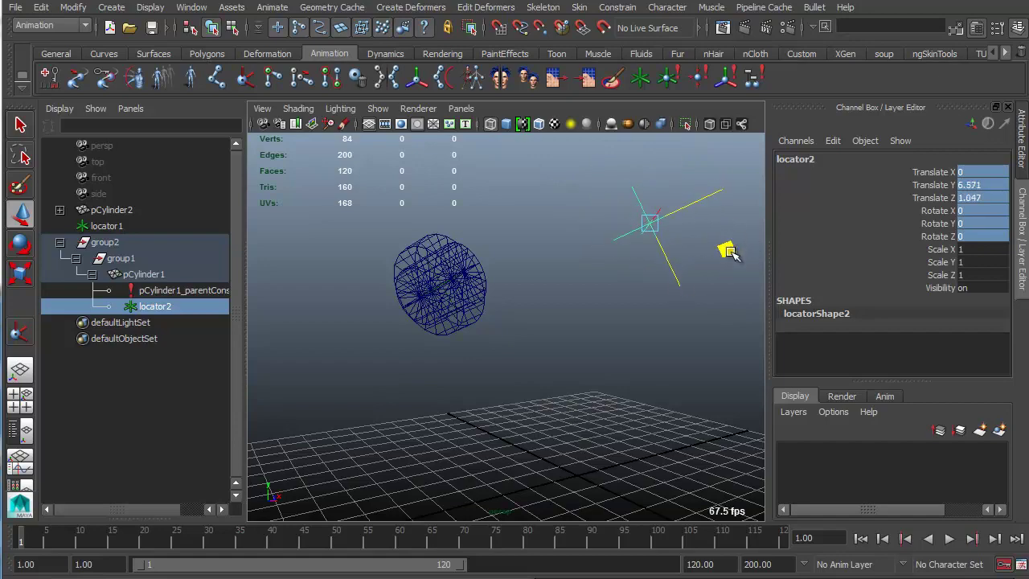
pyautogui.keyDown('alt'); pyautogui.moveTo(676, 270); pyautogui.dragTo(643, 281, button='right'); pyautogui.keyUp('alt')
pyautogui.press('5')
pyautogui.keyDown('alt'); pyautogui.moveTo(478, 316); pyautogui.dragTo(430, 316); pyautogui.keyUp('alt')
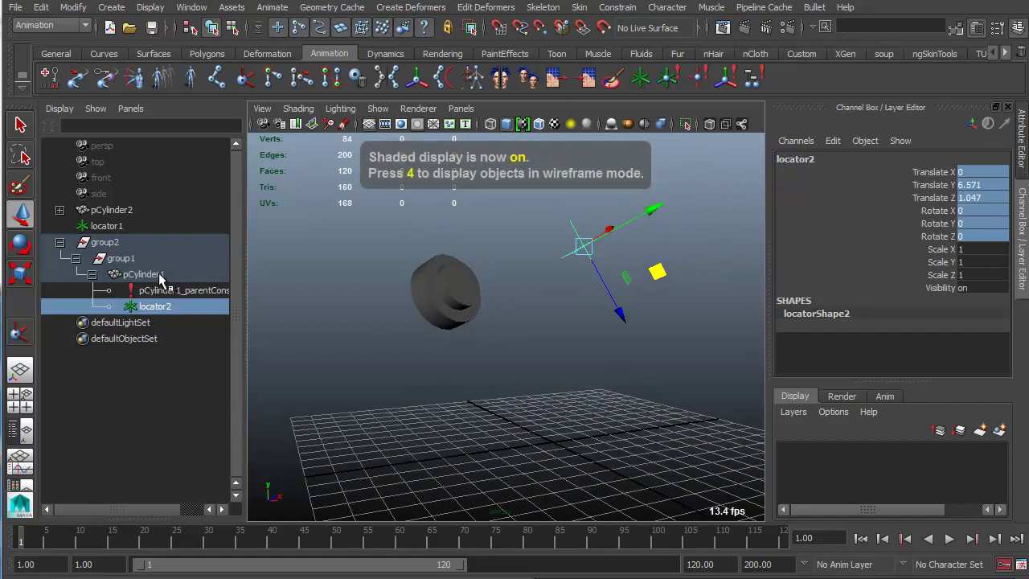
# - Rotate locator1 freehand to test how the constrained pCylinder1 and its child locator follow
pyautogui.click(112, 226)
pyautogui.press('f')
pyautogui.press('e')
pyautogui.moveTo(517, 328); pyautogui.dragTo(505, 354)
pyautogui.moveTo(505, 354); pyautogui.dragTo(473, 376)
pyautogui.press('w')
# - Set locator2's Translate Y and Z to 0, move it freehand along its local Y axis away from the cylinder, and deselect it
pyautogui.click(163, 307)
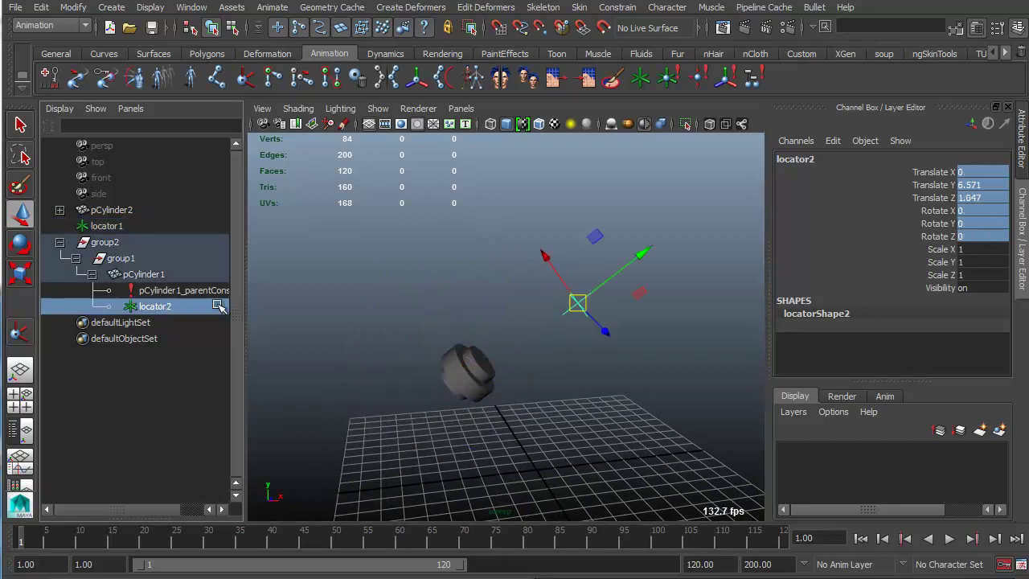
pyautogui.doubleClick(979, 198)
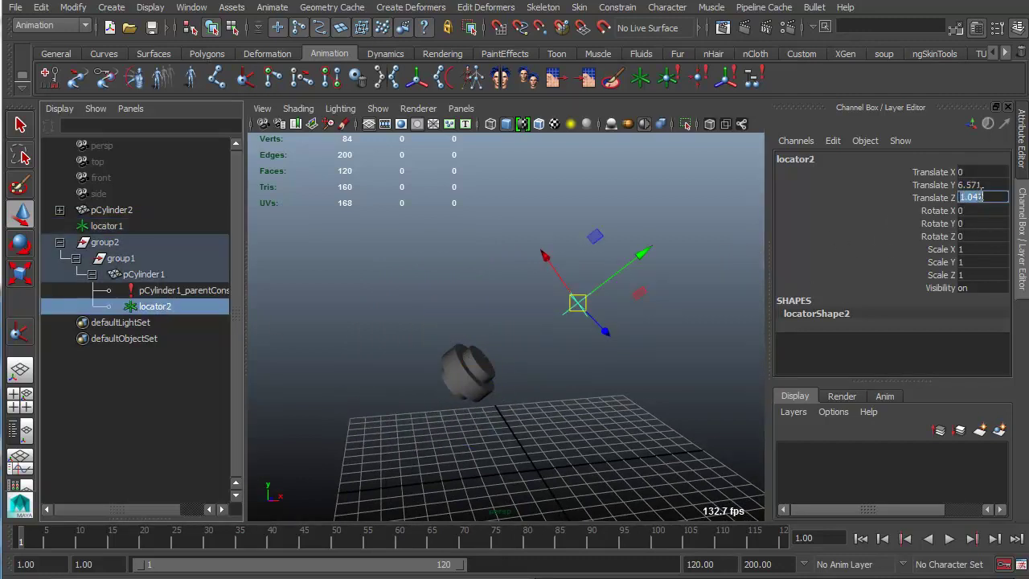
pyautogui.keyDown('shift'); pyautogui.click(973, 185); pyautogui.keyUp('shift')
pyautogui.write('0')
pyautogui.press('Return')
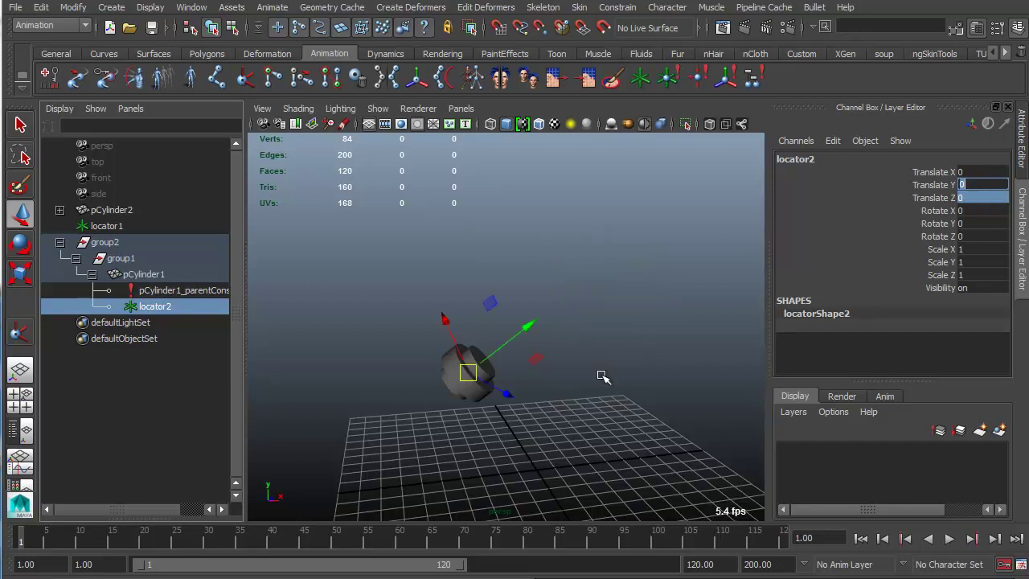
pyautogui.moveTo(537, 328); pyautogui.dragTo(643, 271)
pyautogui.click(660, 318)
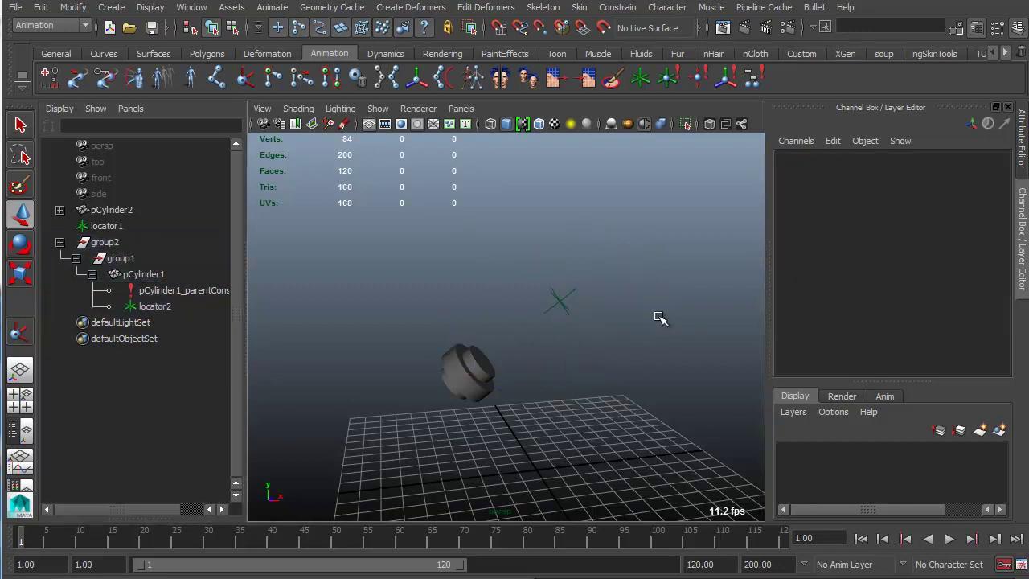